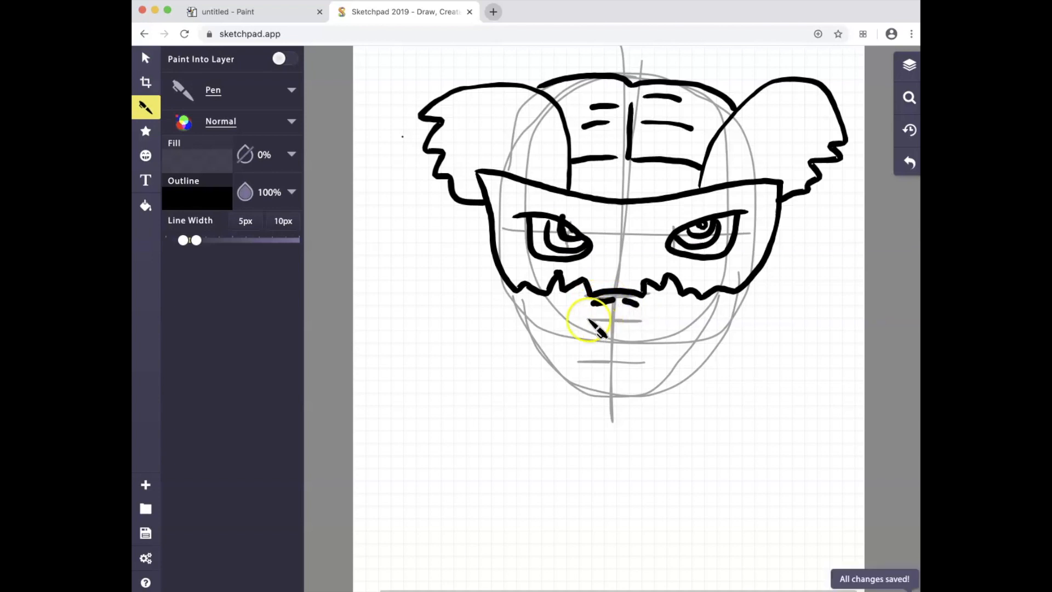
- Draw the nose and mouth lines below the mask's lower edge with the black Pen brush
{"action": "mouse_move", "coordinate": [668, 312]}
{"action": "left_mouse_down"}
{"action": "mouse_move", "coordinate": [595, 362]}
{"action": "mouse_move", "coordinate": [579, 321]}
{"action": "left_mouse_up"}
{"action": "left_click_drag", "start_coordinate": [570, 321], "coordinate": [654, 340]}
{"action": "left_click_drag", "start_coordinate": [588, 352], "coordinate": [646, 354]}
- Outline the lower face from cheek to cheek beneath the mask, removing the first jaw stroke and redrawing it
{"action": "mouse_move", "coordinate": [522, 294]}
{"action": "left_mouse_down"}
{"action": "mouse_move", "coordinate": [645, 414]}
{"action": "mouse_move", "coordinate": [720, 307]}
{"action": "left_mouse_up"}
{"action": "left_click", "coordinate": [910, 163]}
{"action": "left_click", "coordinate": [146, 58]}
{"action": "left_click", "coordinate": [534, 346]}
{"action": "key", "text": "Delete"}
{"action": "left_click", "coordinate": [147, 107]}
{"action": "mouse_move", "coordinate": [522, 294]}
{"action": "left_mouse_down"}
{"action": "mouse_move", "coordinate": [695, 383]}
{"action": "mouse_move", "coordinate": [737, 290]}
{"action": "left_mouse_up"}
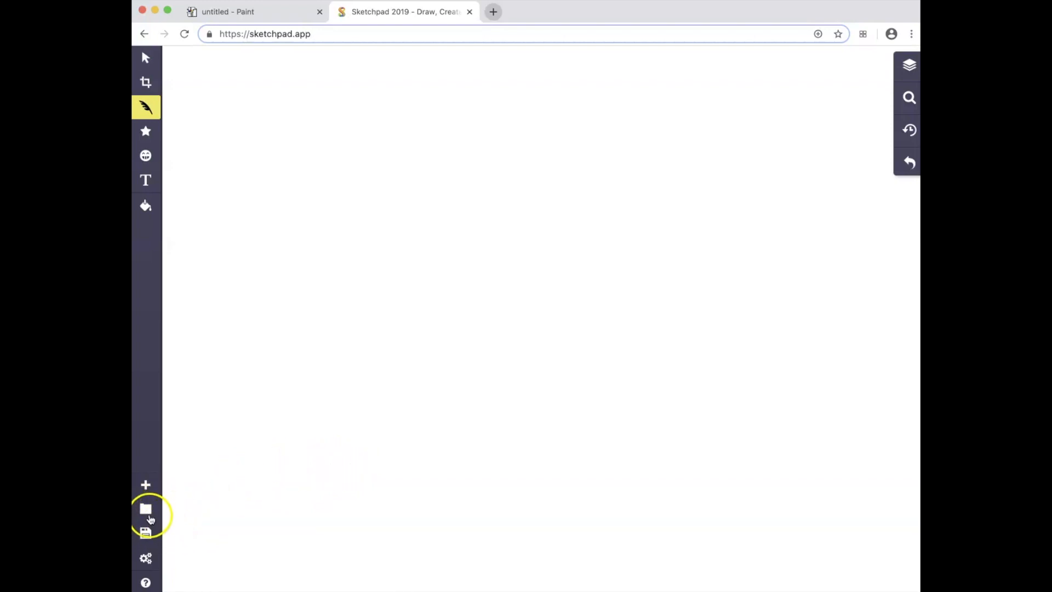
- Create a new 8.5 x 11 (Letter) document with the Grid background
{"action": "left_click", "coordinate": [146, 487]}
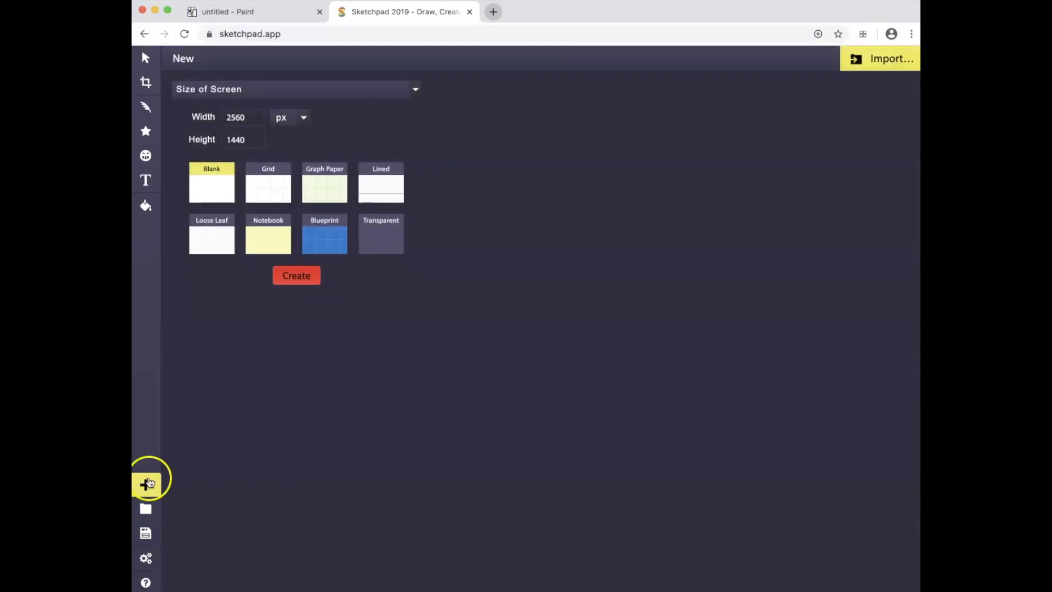
{"action": "left_click", "coordinate": [240, 92]}
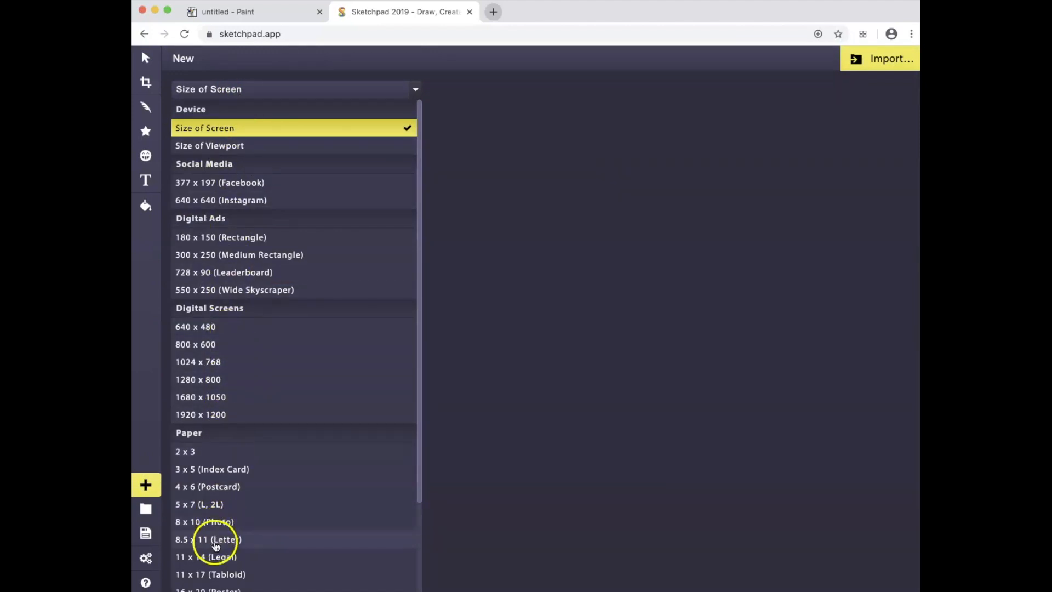
{"action": "left_click", "coordinate": [248, 542]}
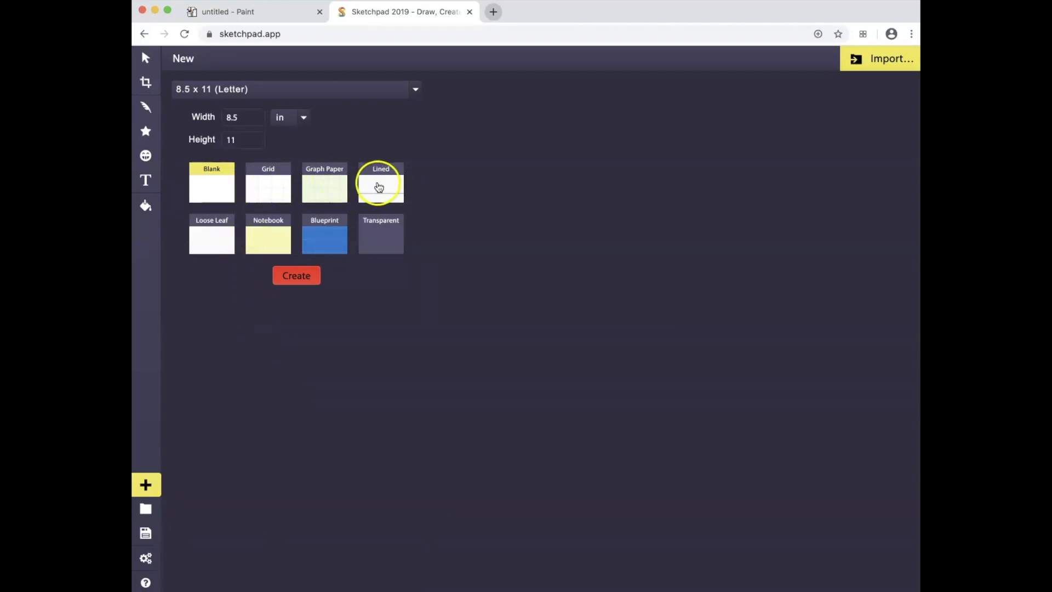
{"action": "left_click", "coordinate": [267, 191]}
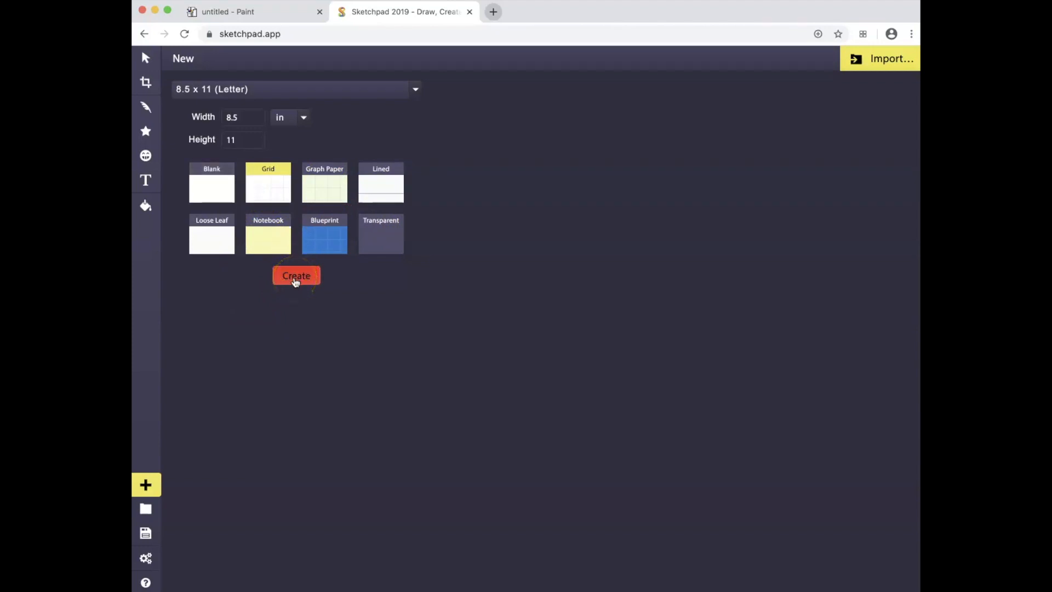
{"action": "left_click", "coordinate": [296, 275]}
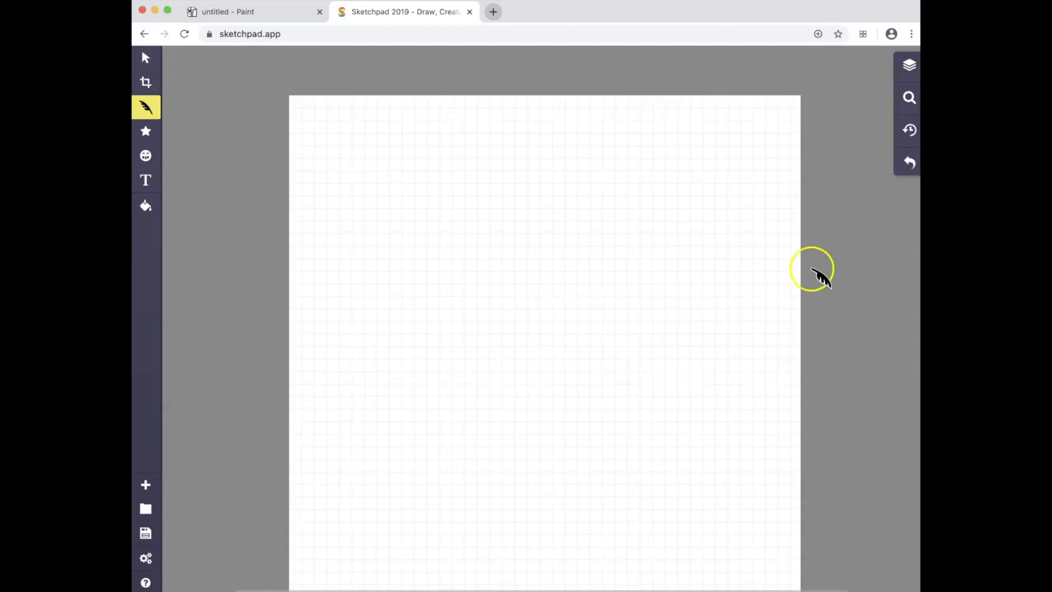
- Change the drawing brush from Calligraphy to Pencil
{"action": "scroll", "coordinate": [252, 305], "scroll_direction": "down", "scroll_amount": 3}
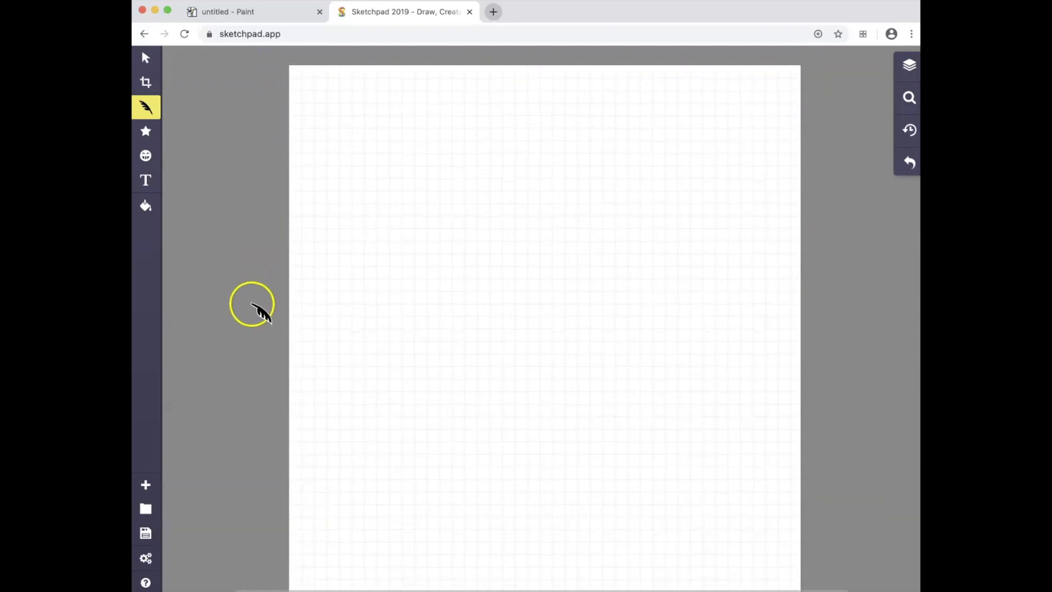
{"action": "scroll", "coordinate": [252, 304], "scroll_direction": "up", "scroll_amount": 2}
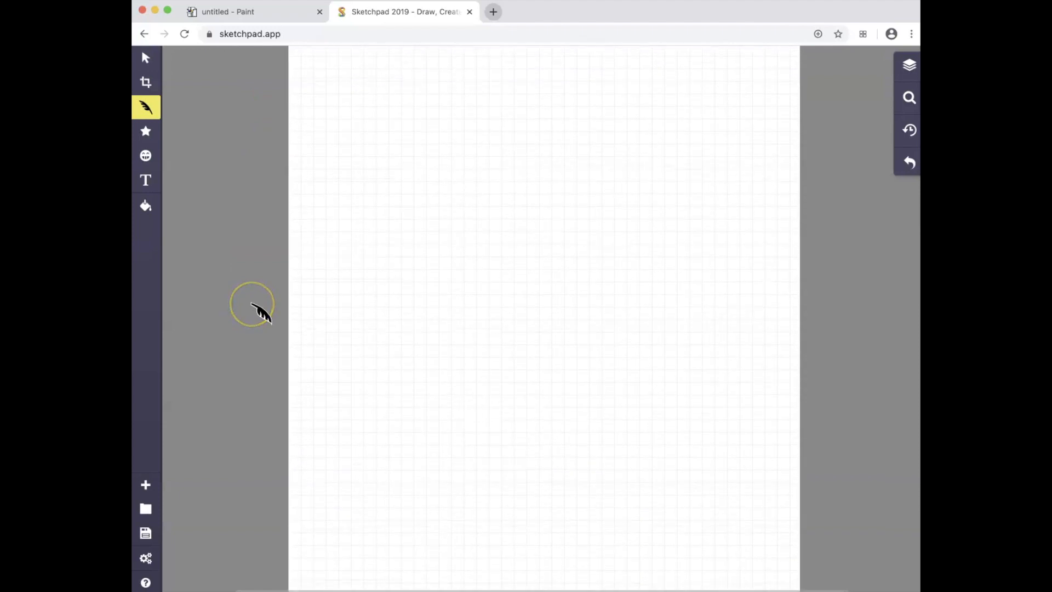
{"action": "scroll", "coordinate": [252, 304], "scroll_direction": "up", "scroll_amount": 2}
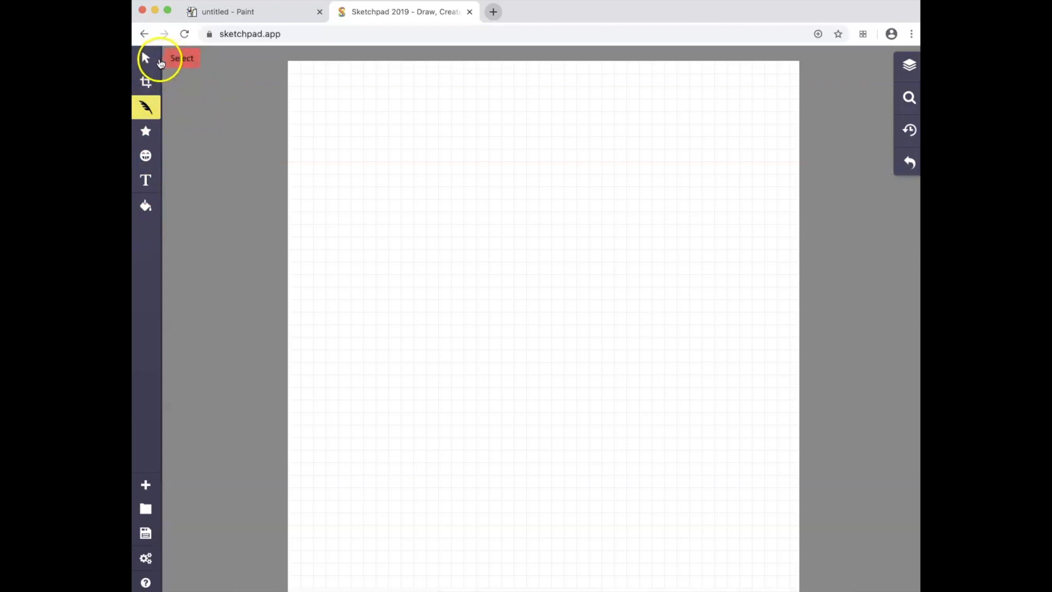
{"action": "left_click", "coordinate": [154, 111]}
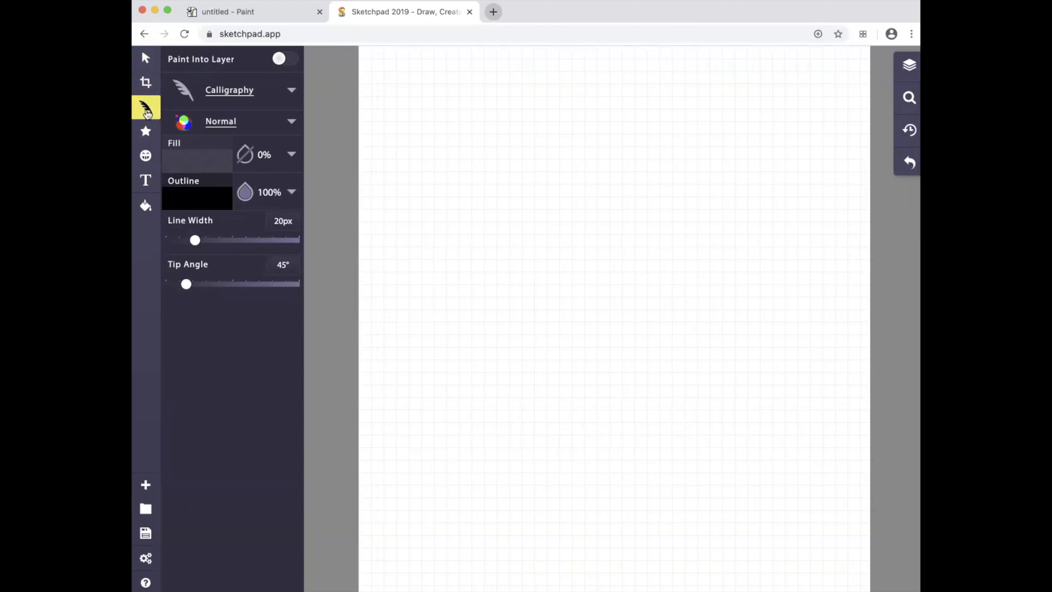
{"action": "left_click", "coordinate": [177, 94]}
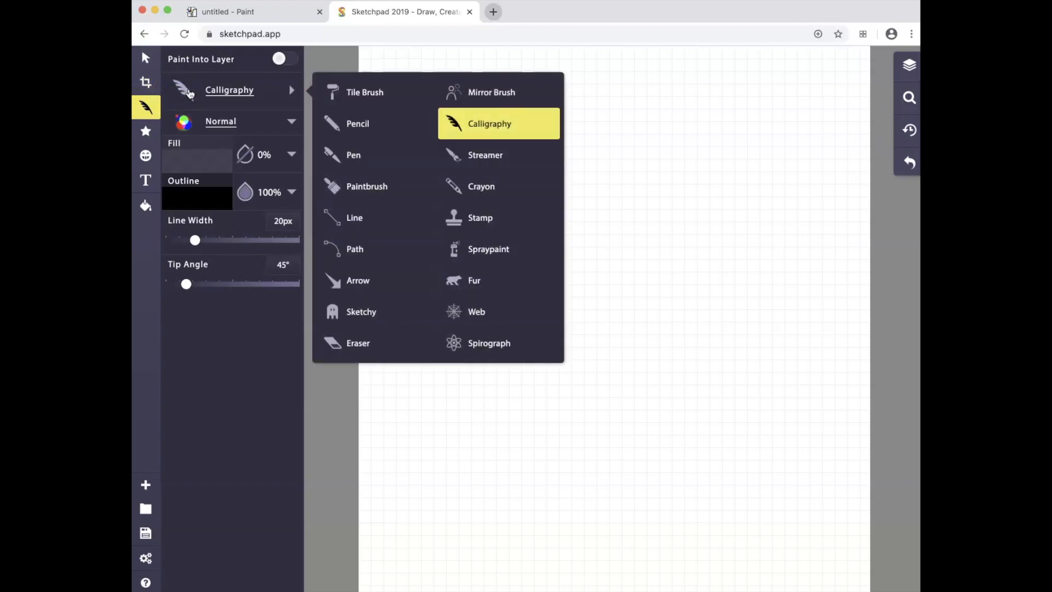
{"action": "left_click", "coordinate": [359, 127]}
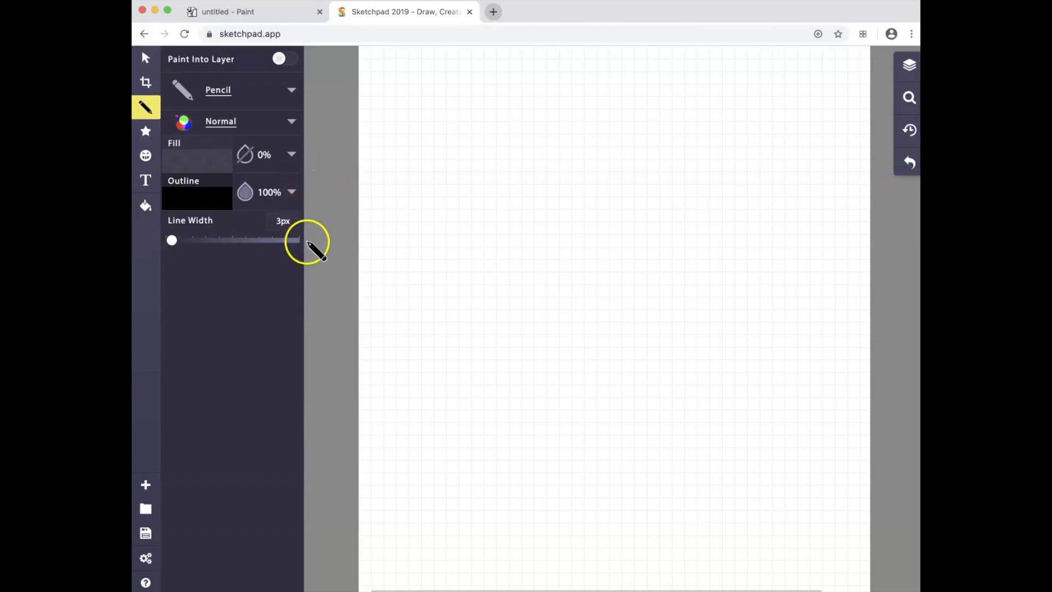
- Draw a small thin circle near the page's upper left corner, and a thick ring beside it with a 38px line width
{"action": "scroll", "coordinate": [350, 192], "scroll_direction": "up", "scroll_amount": 2}
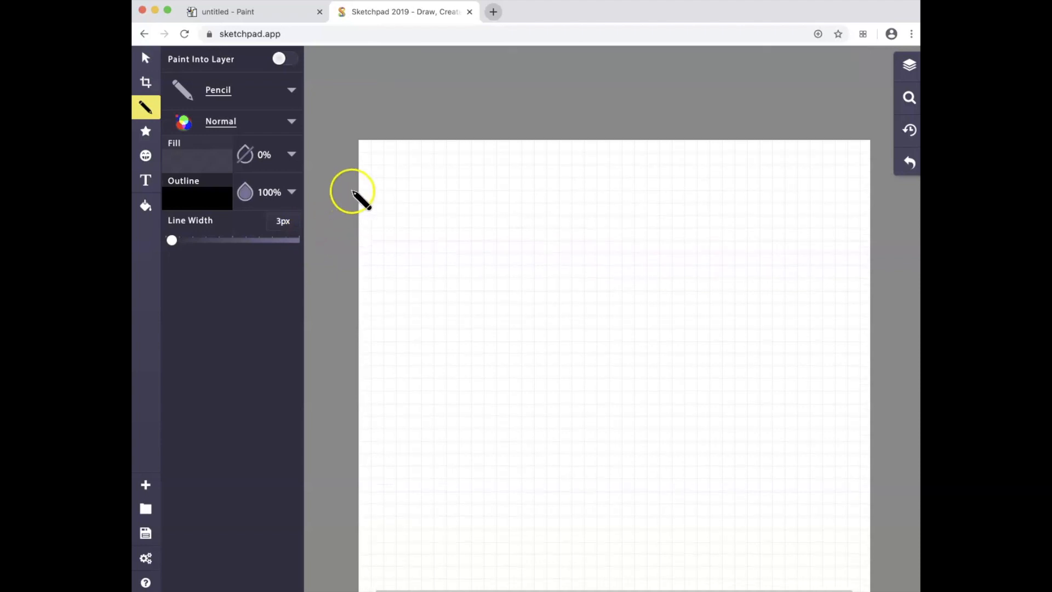
{"action": "left_click", "coordinate": [420, 169]}
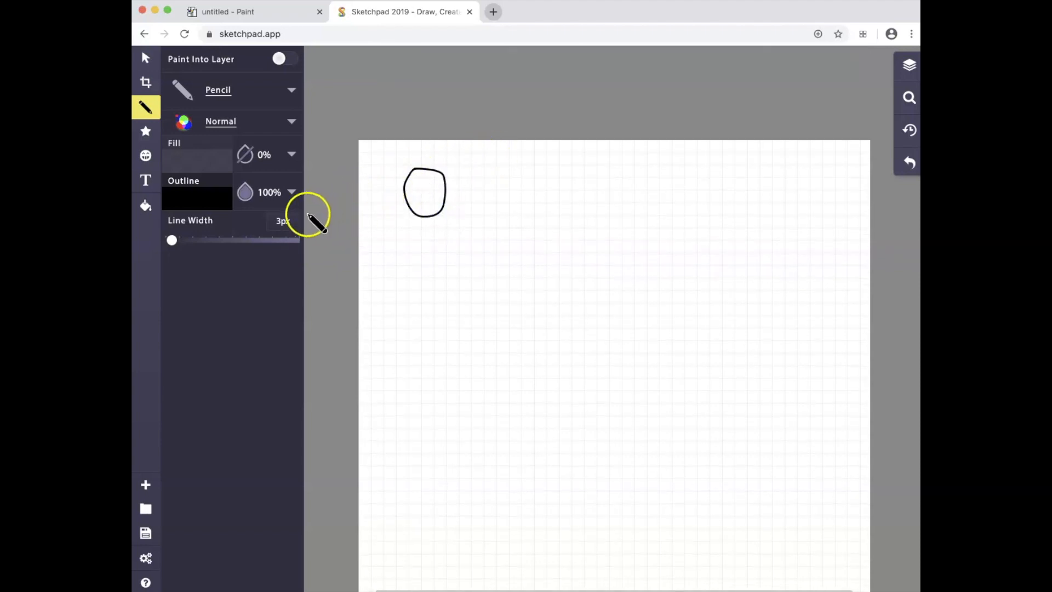
{"action": "left_click_drag", "start_coordinate": [175, 241], "coordinate": [208, 243]}
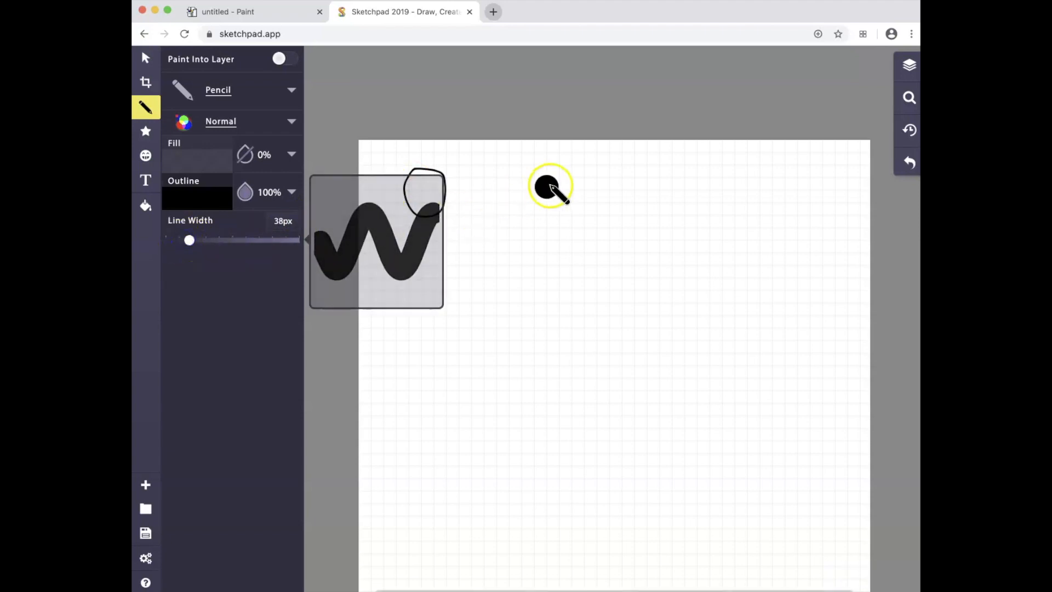
{"action": "mouse_move", "coordinate": [548, 179]}
{"action": "left_mouse_down"}
{"action": "mouse_move", "coordinate": [491, 197]}
{"action": "mouse_move", "coordinate": [479, 238]}
{"action": "mouse_move", "coordinate": [508, 259]}
{"action": "mouse_move", "coordinate": [542, 254]}
{"action": "mouse_move", "coordinate": [557, 206]}
{"action": "mouse_move", "coordinate": [549, 185]}
{"action": "left_mouse_up"}
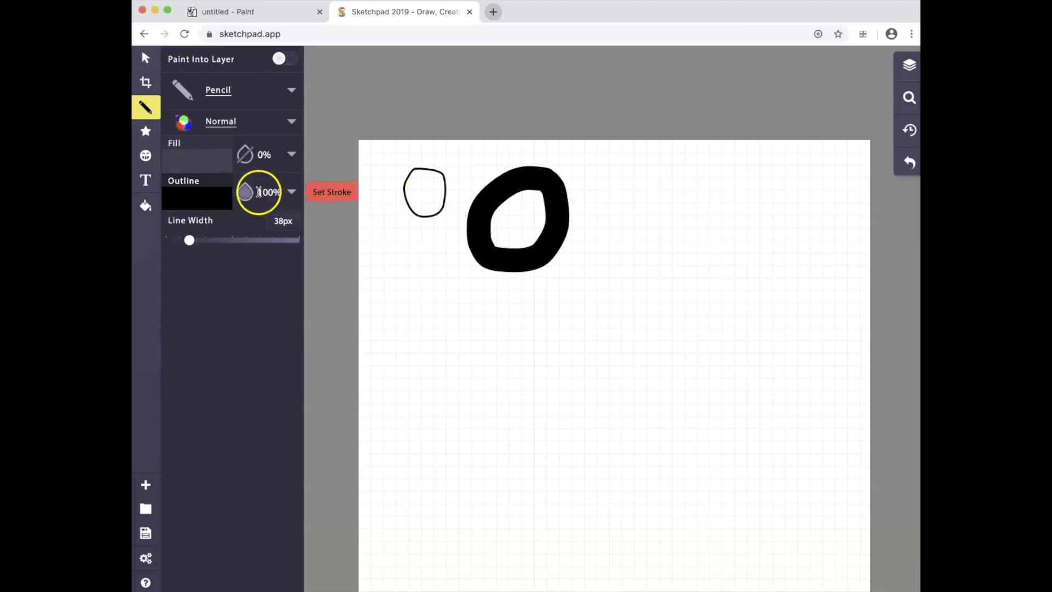
- Set the outline opacity to 36% and draw overlapping translucent rings to the right of the thick ring
{"action": "left_click_drag", "start_coordinate": [244, 192], "coordinate": [244, 193]}
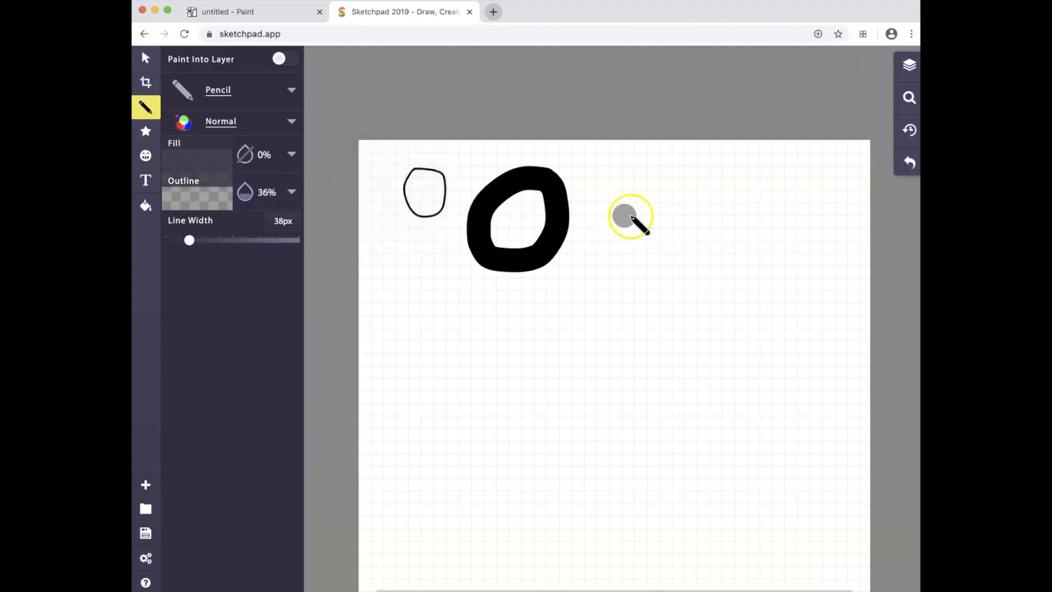
{"action": "mouse_move", "coordinate": [646, 208]}
{"action": "left_mouse_down"}
{"action": "mouse_move", "coordinate": [618, 226]}
{"action": "mouse_move", "coordinate": [631, 251]}
{"action": "mouse_move", "coordinate": [650, 234]}
{"action": "mouse_move", "coordinate": [643, 218]}
{"action": "mouse_move", "coordinate": [655, 211]}
{"action": "mouse_move", "coordinate": [643, 205]}
{"action": "mouse_move", "coordinate": [631, 222]}
{"action": "mouse_move", "coordinate": [648, 241]}
{"action": "mouse_move", "coordinate": [669, 226]}
{"action": "mouse_move", "coordinate": [654, 209]}
{"action": "mouse_move", "coordinate": [671, 193]}
{"action": "mouse_move", "coordinate": [657, 189]}
{"action": "mouse_move", "coordinate": [658, 228]}
{"action": "mouse_move", "coordinate": [687, 232]}
{"action": "mouse_move", "coordinate": [676, 194]}
{"action": "mouse_move", "coordinate": [647, 190]}
{"action": "mouse_move", "coordinate": [637, 241]}
{"action": "mouse_move", "coordinate": [673, 269]}
{"action": "mouse_move", "coordinate": [697, 236]}
{"action": "mouse_move", "coordinate": [677, 201]}
{"action": "mouse_move", "coordinate": [665, 197]}
{"action": "mouse_move", "coordinate": [643, 226]}
{"action": "mouse_move", "coordinate": [678, 270]}
{"action": "mouse_move", "coordinate": [703, 237]}
{"action": "mouse_move", "coordinate": [674, 195]}
{"action": "mouse_move", "coordinate": [651, 185]}
{"action": "left_mouse_up"}
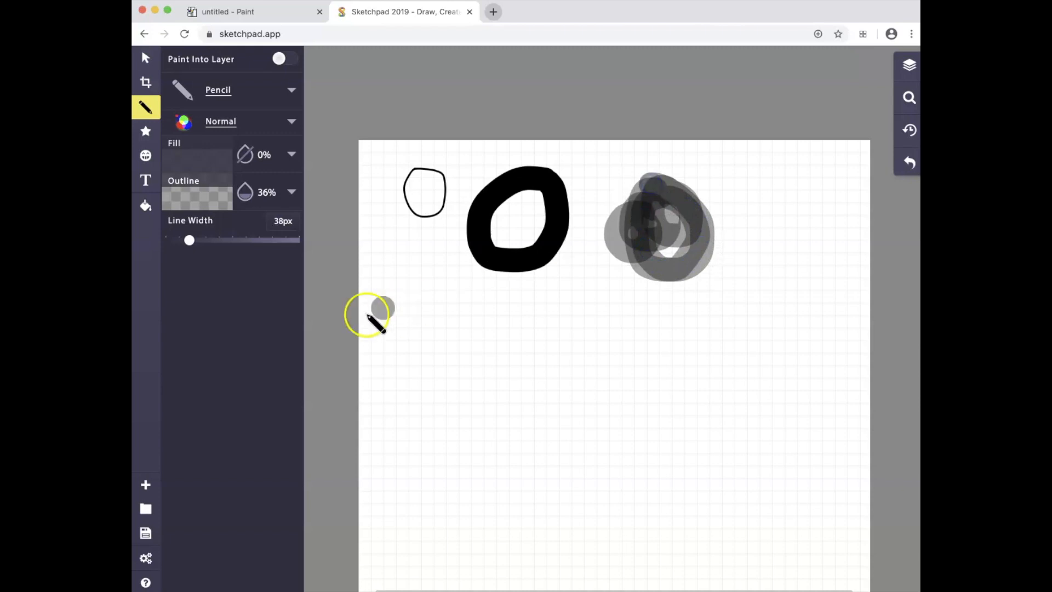
- Draw a filled circle right of the translucent rings with 100% outline opacity, 2.37px line width and 100% fill opacity
{"action": "left_click", "coordinate": [245, 191]}
{"action": "mouse_move", "coordinate": [195, 240]}
{"action": "left_mouse_down"}
{"action": "mouse_move", "coordinate": [165, 241]}
{"action": "mouse_move", "coordinate": [174, 237]}
{"action": "left_mouse_up"}
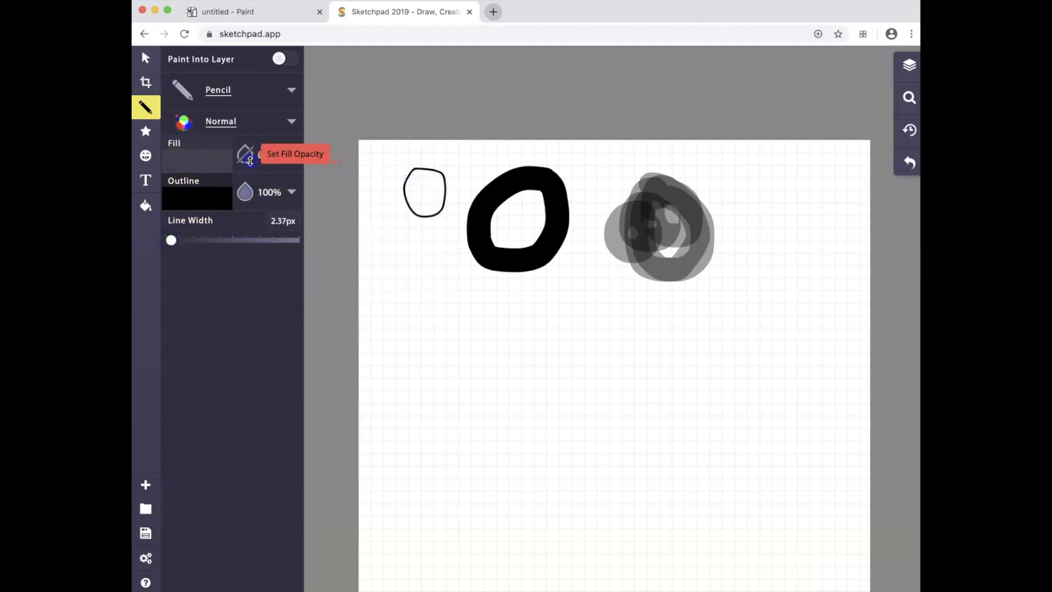
{"action": "left_click_drag", "start_coordinate": [250, 160], "coordinate": [250, 143]}
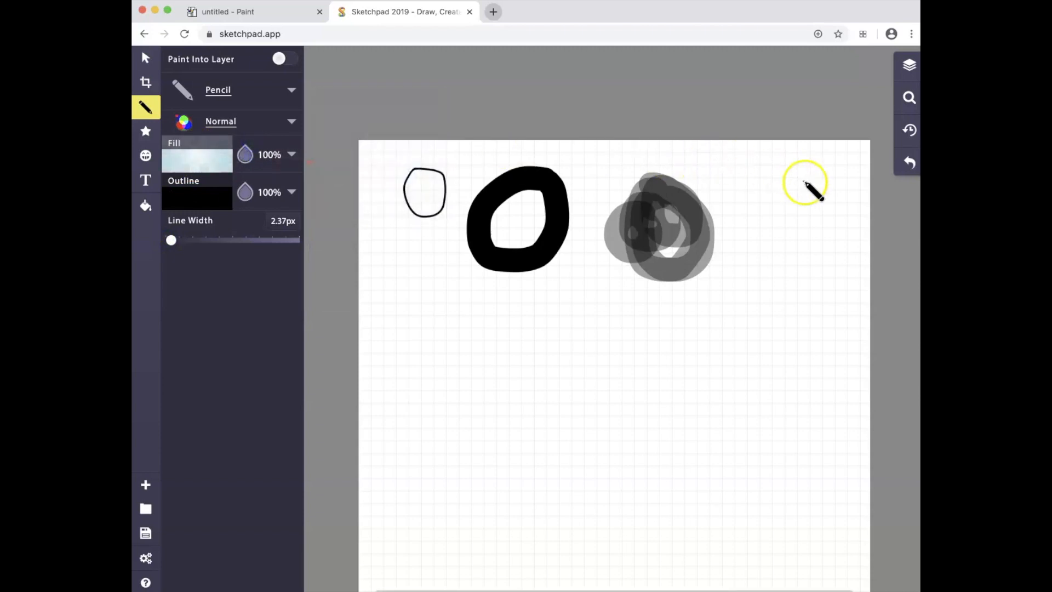
{"action": "mouse_move", "coordinate": [806, 181]}
{"action": "left_mouse_down"}
{"action": "mouse_move", "coordinate": [756, 216]}
{"action": "mouse_move", "coordinate": [761, 258]}
{"action": "mouse_move", "coordinate": [804, 265]}
{"action": "mouse_move", "coordinate": [824, 198]}
{"action": "left_mouse_up"}
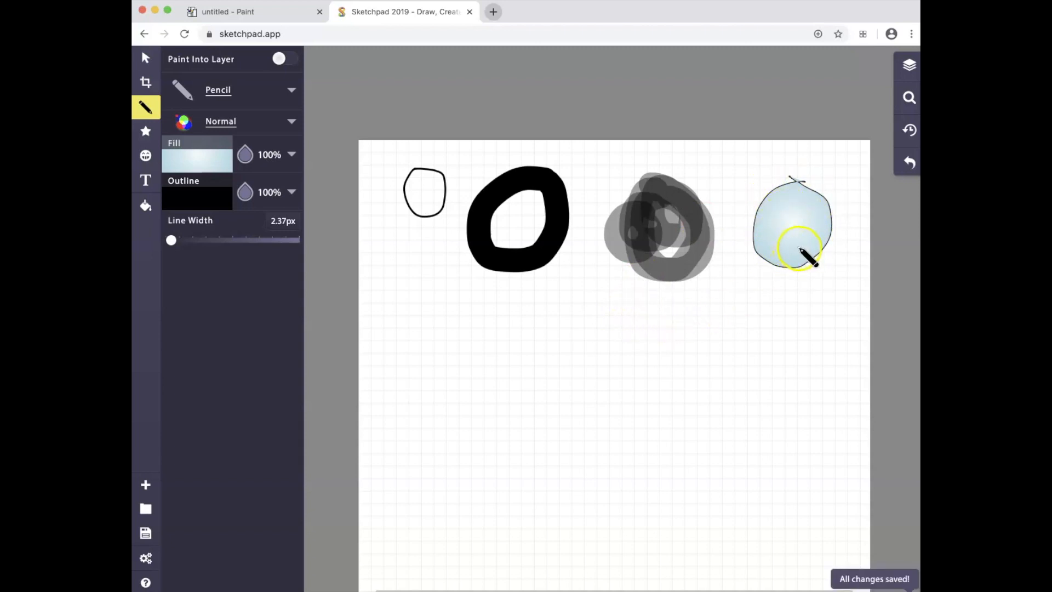
- Select all four practice shapes on the page and delete them
{"action": "left_click", "coordinate": [145, 58]}
{"action": "mouse_move", "coordinate": [390, 157]}
{"action": "left_mouse_down"}
{"action": "mouse_move", "coordinate": [668, 235]}
{"action": "mouse_move", "coordinate": [840, 241]}
{"action": "mouse_move", "coordinate": [848, 299]}
{"action": "left_mouse_up"}
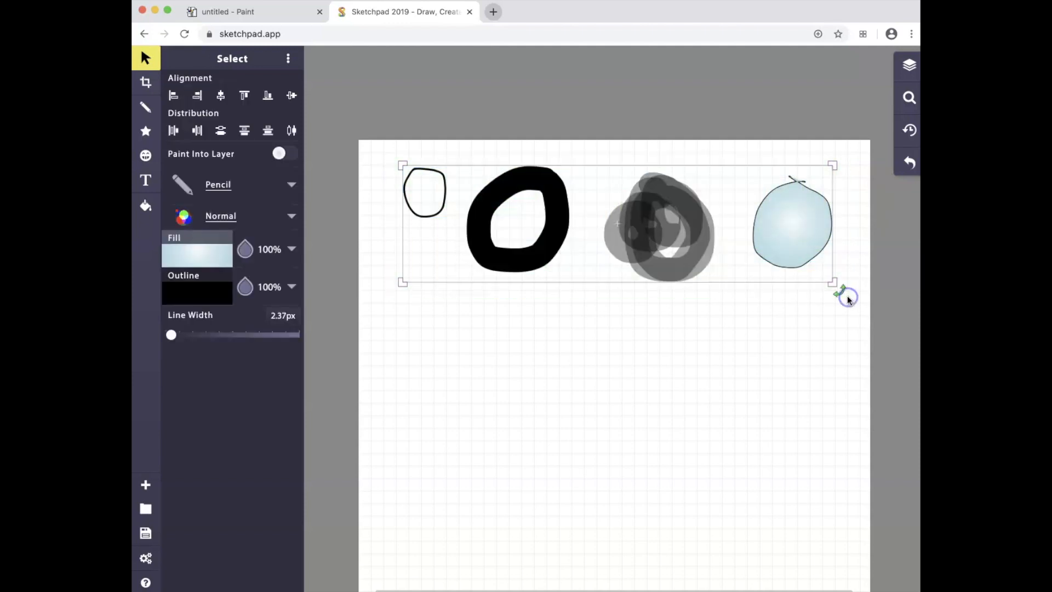
{"action": "key", "text": "Delete"}
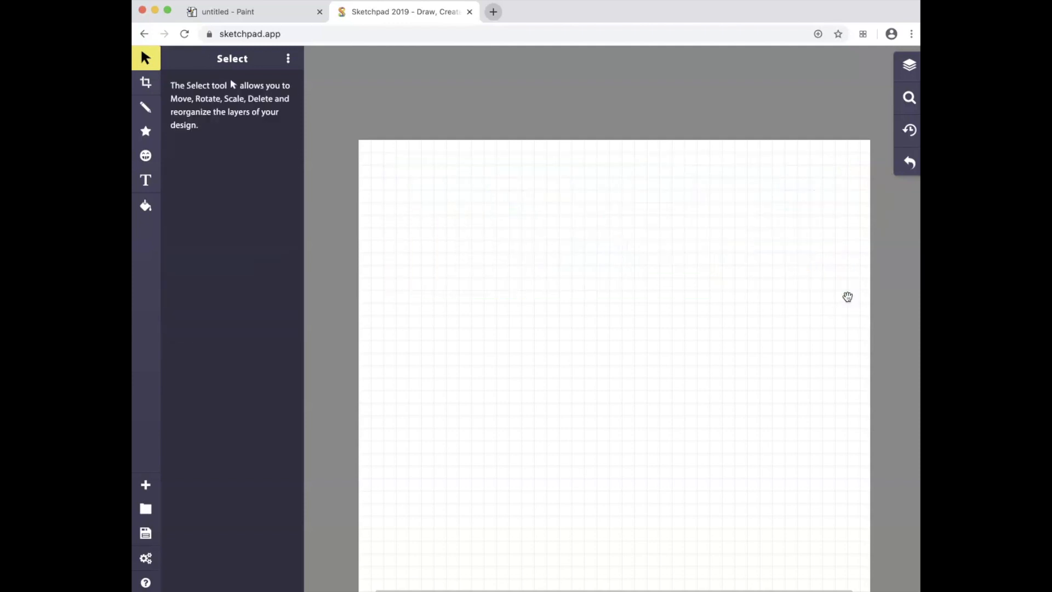
- Set the Pencil outline colour to grey and sketch a tall head oval with a wider oval overlapping it
{"action": "left_click", "coordinate": [145, 106]}
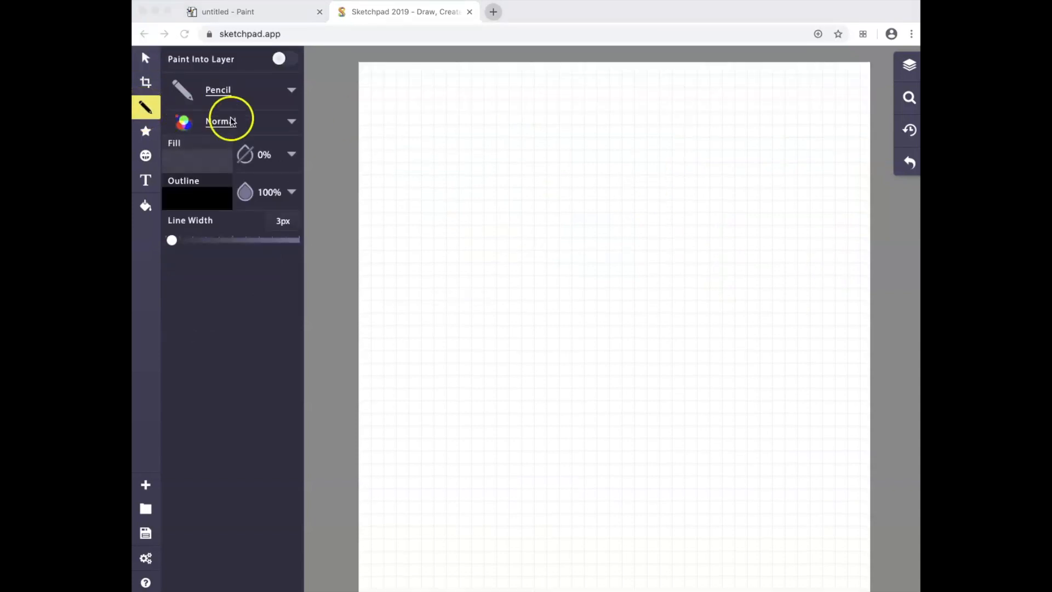
{"action": "left_click", "coordinate": [191, 200]}
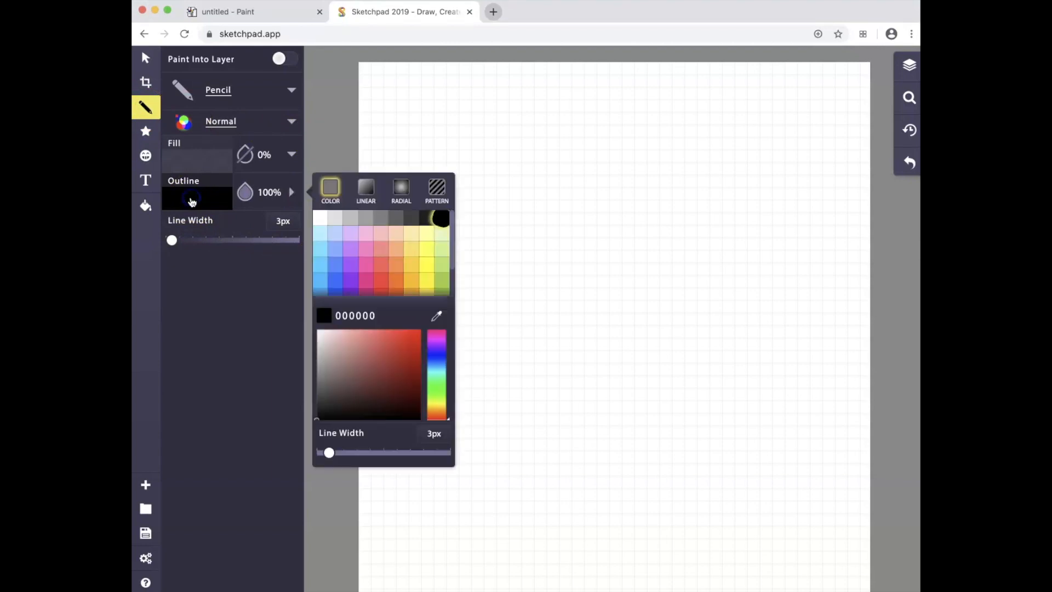
{"action": "left_click", "coordinate": [366, 219]}
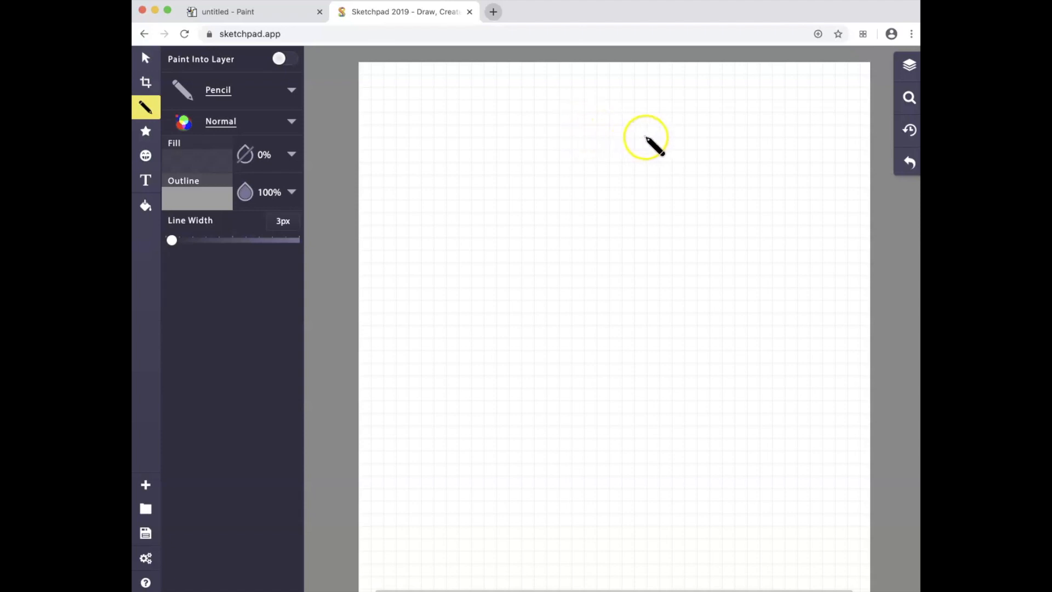
{"action": "left_click_drag", "start_coordinate": [642, 134], "coordinate": [588, 142]}
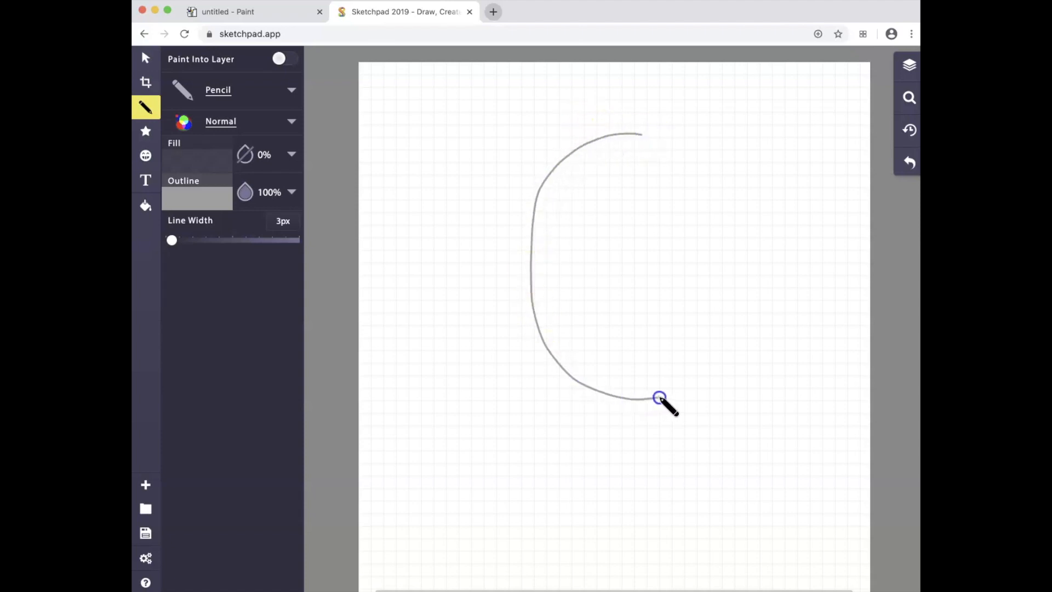
{"action": "left_click_drag", "start_coordinate": [728, 340], "coordinate": [733, 222]}
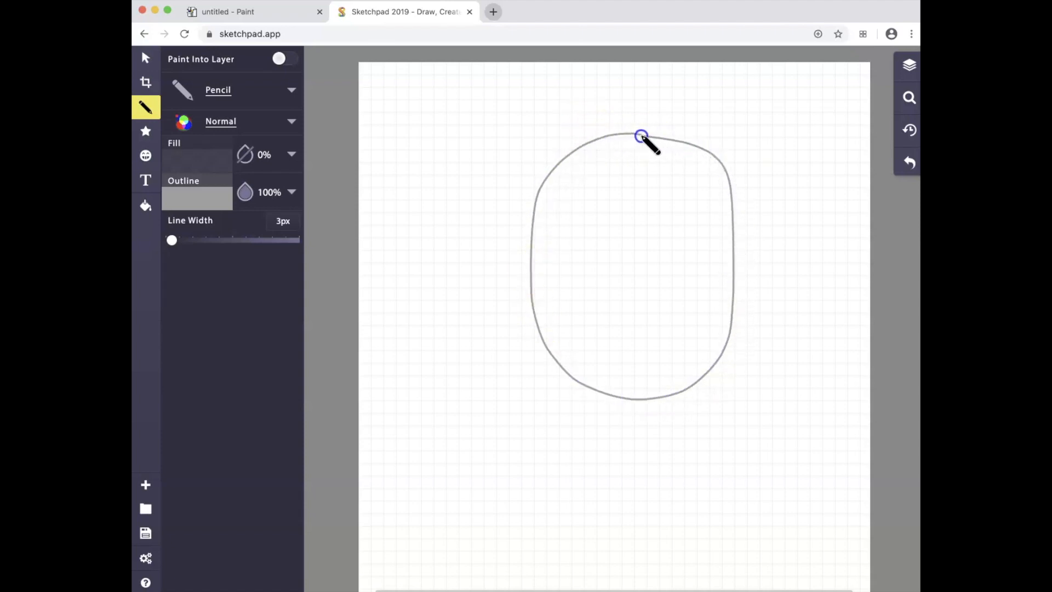
{"action": "mouse_move", "coordinate": [539, 181]}
{"action": "left_mouse_down"}
{"action": "mouse_move", "coordinate": [510, 348]}
{"action": "mouse_move", "coordinate": [567, 393]}
{"action": "mouse_move", "coordinate": [720, 393]}
{"action": "mouse_move", "coordinate": [755, 334]}
{"action": "mouse_move", "coordinate": [760, 246]}
{"action": "mouse_move", "coordinate": [739, 176]}
{"action": "mouse_move", "coordinate": [592, 133]}
{"action": "left_mouse_up"}
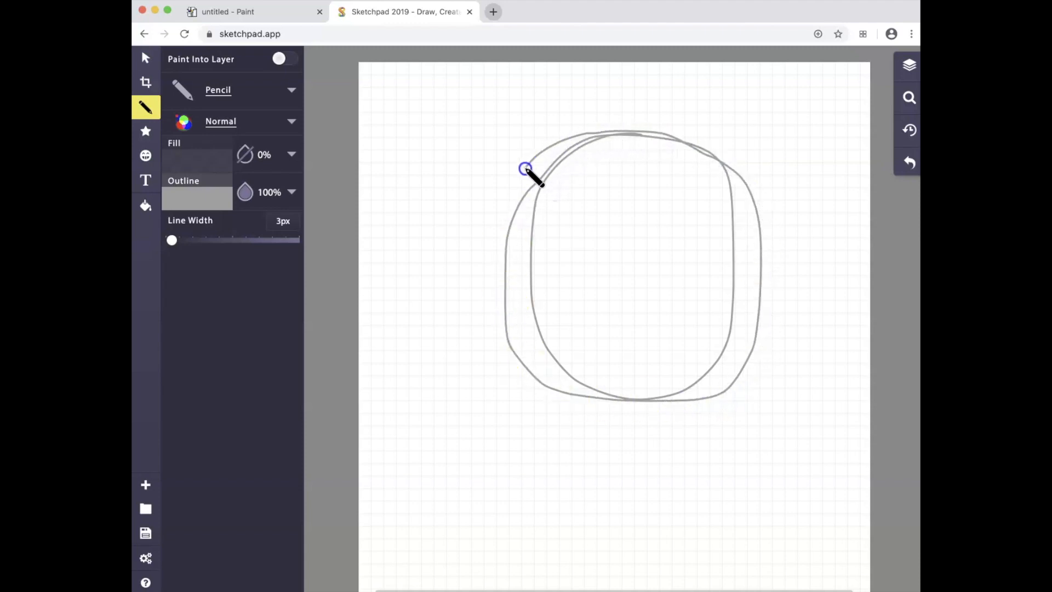
- Sketch overlapping curved jaw and chin lines beneath the head ovals, extending the face downward
{"action": "scroll", "coordinate": [556, 282], "scroll_direction": "down", "scroll_amount": 5}
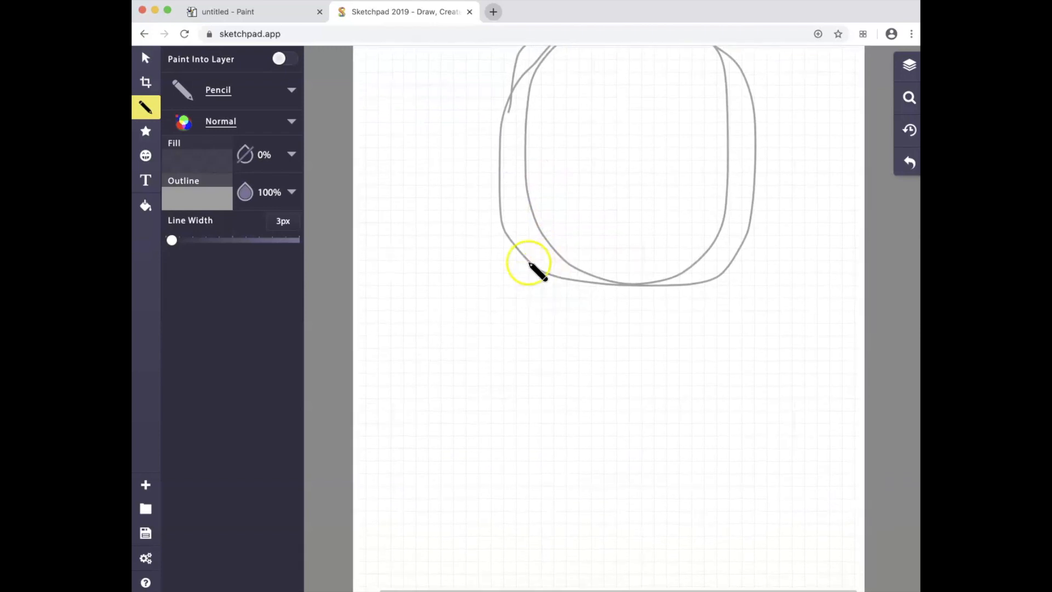
{"action": "mouse_move", "coordinate": [532, 278]}
{"action": "left_mouse_down"}
{"action": "mouse_move", "coordinate": [582, 333]}
{"action": "mouse_move", "coordinate": [627, 338]}
{"action": "left_mouse_up"}
{"action": "mouse_move", "coordinate": [703, 271]}
{"action": "left_mouse_down"}
{"action": "mouse_move", "coordinate": [734, 213]}
{"action": "mouse_move", "coordinate": [706, 303]}
{"action": "left_mouse_up"}
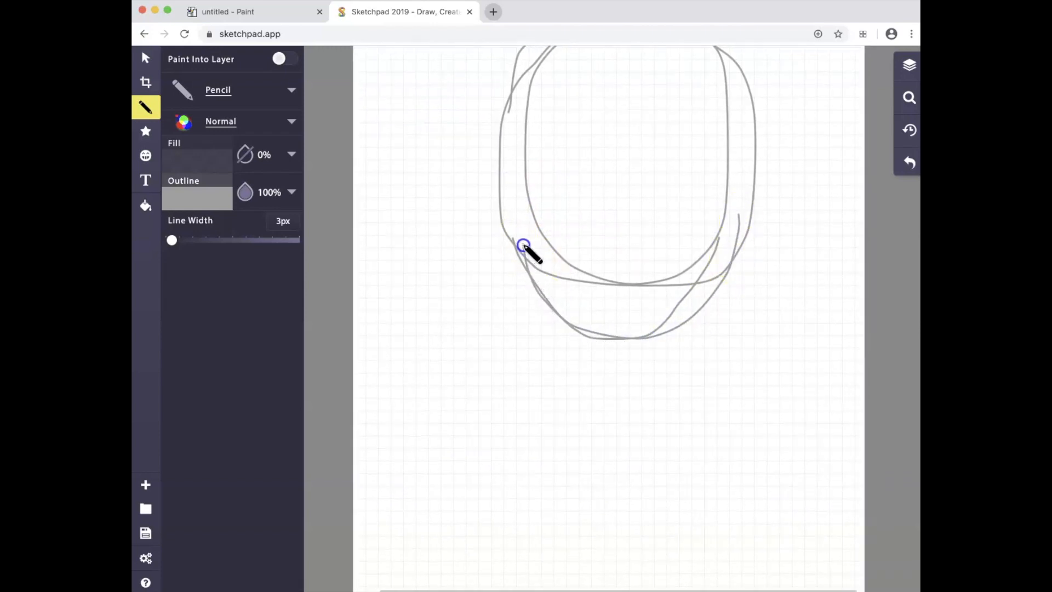
- Draw a horizontal eye line across the head with two short eye marks, and short horizontal nose, mouth and chin guides below it
{"action": "left_click_drag", "start_coordinate": [502, 171], "coordinate": [749, 176]}
{"action": "mouse_move", "coordinate": [673, 168]}
{"action": "left_mouse_down"}
{"action": "mouse_move", "coordinate": [673, 198]}
{"action": "mouse_move", "coordinate": [674, 169]}
{"action": "left_mouse_up"}
{"action": "left_click_drag", "start_coordinate": [570, 166], "coordinate": [567, 191]}
{"action": "left_click_drag", "start_coordinate": [593, 235], "coordinate": [650, 237]}
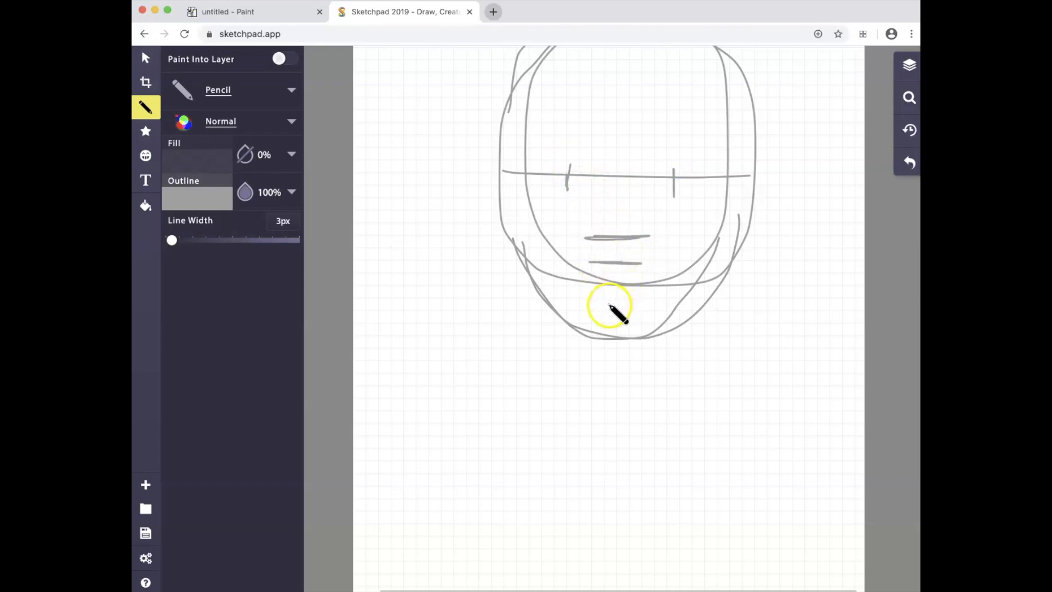
{"action": "left_click_drag", "start_coordinate": [579, 303], "coordinate": [643, 305]}
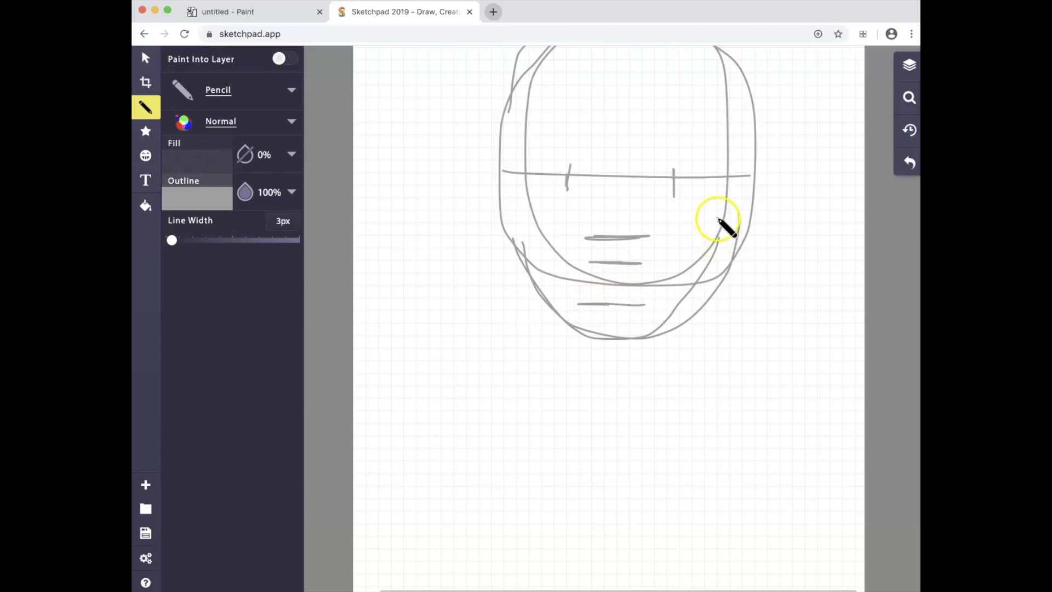
- Draw a vertical centre guideline through the face from above the head to below the chin
{"action": "scroll", "coordinate": [705, 242], "scroll_direction": "up", "scroll_amount": 3}
{"action": "scroll", "coordinate": [647, 242], "scroll_direction": "up", "scroll_amount": 1}
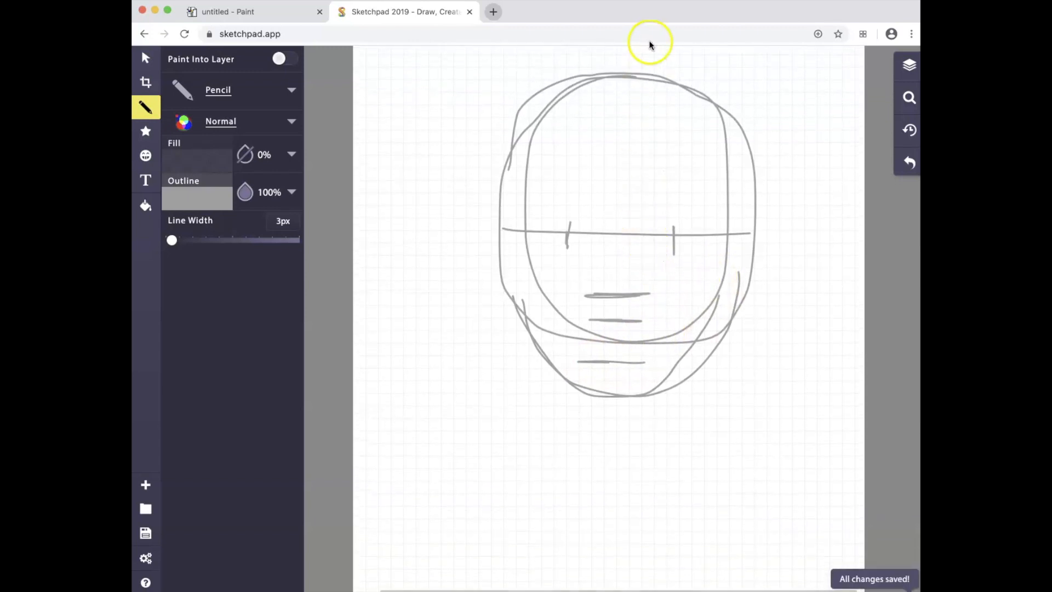
{"action": "left_click_drag", "start_coordinate": [642, 62], "coordinate": [613, 299]}
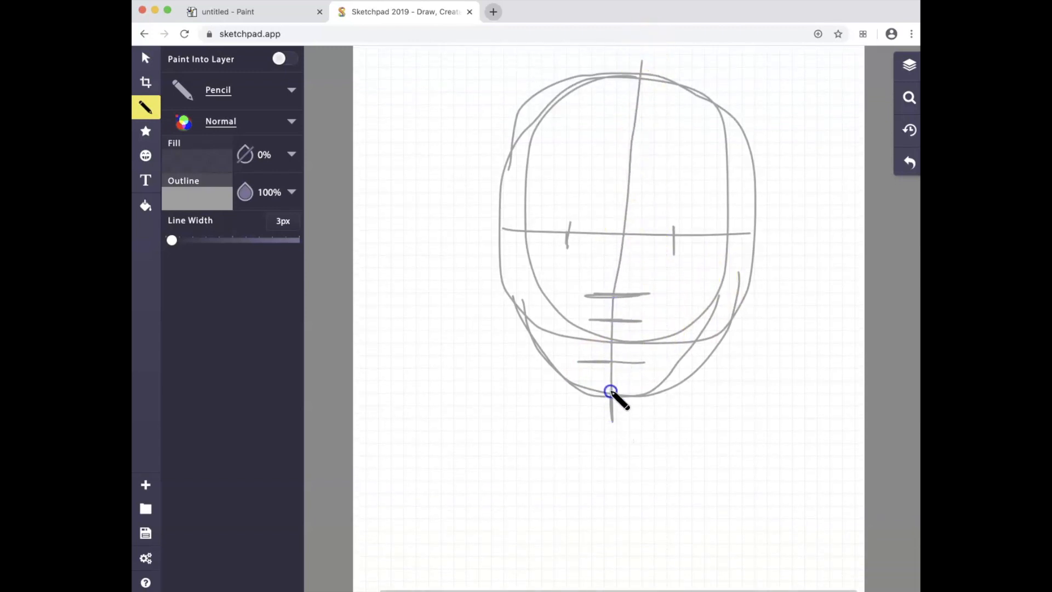
- Draw a second, straighter vertical centre guideline from the chin up past the top of the head
{"action": "left_click_drag", "start_coordinate": [610, 391], "coordinate": [622, 93]}
{"action": "left_click_drag", "start_coordinate": [623, 57], "coordinate": [620, 38]}
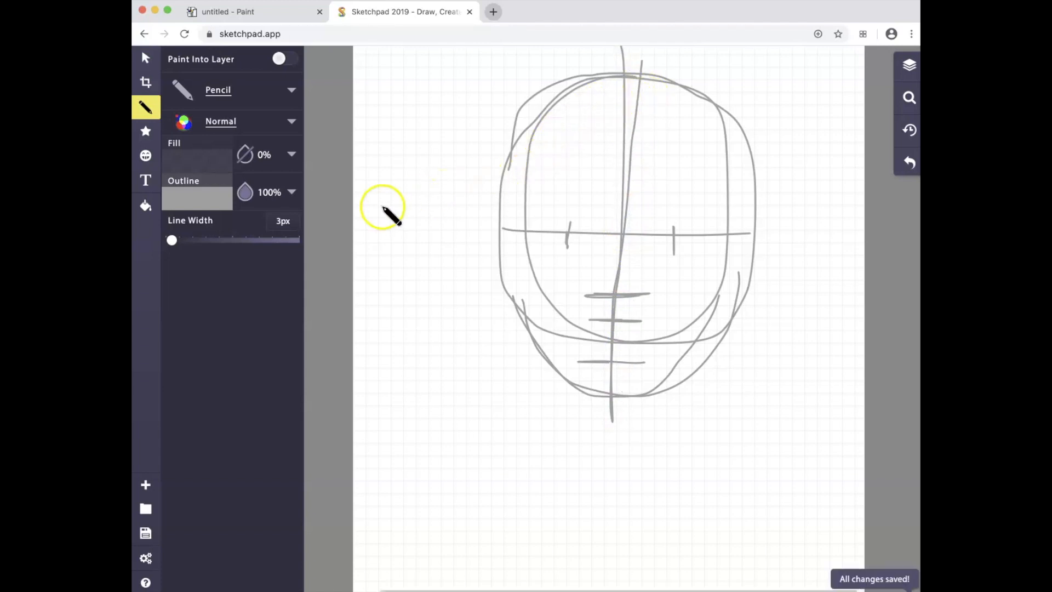
- Switch the brush to Pen and set its outline colour to black
{"action": "left_click", "coordinate": [224, 94]}
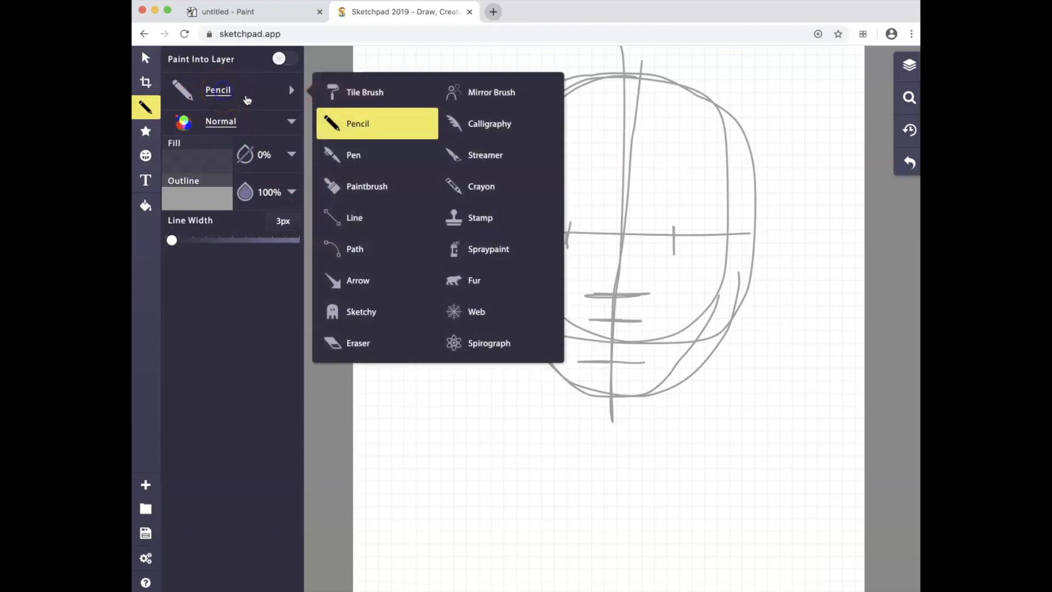
{"action": "left_click", "coordinate": [343, 159]}
{"action": "left_click", "coordinate": [212, 193]}
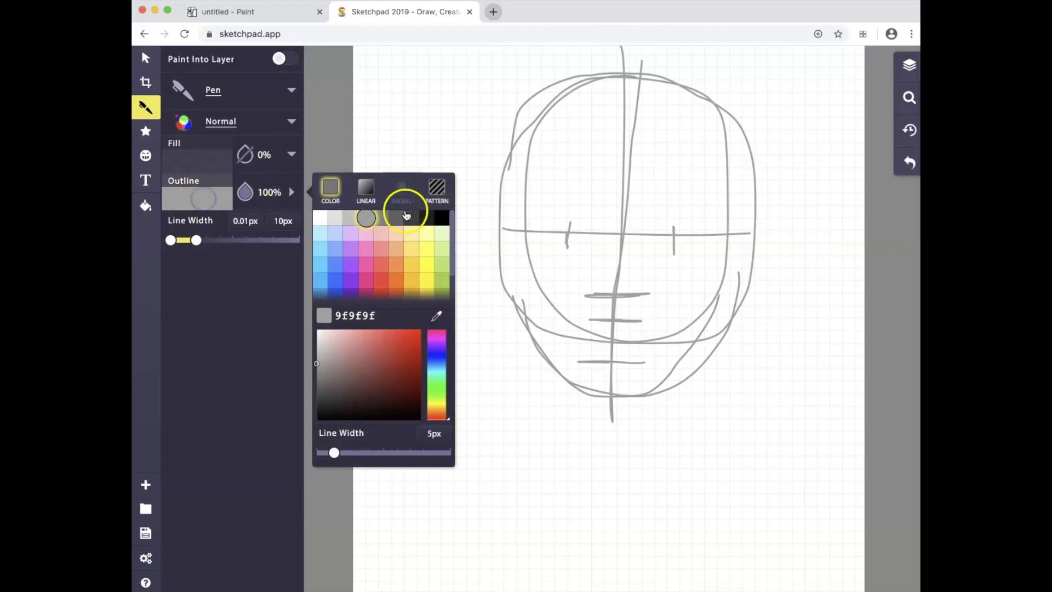
{"action": "left_click", "coordinate": [443, 217]}
{"action": "left_click", "coordinate": [402, 136]}
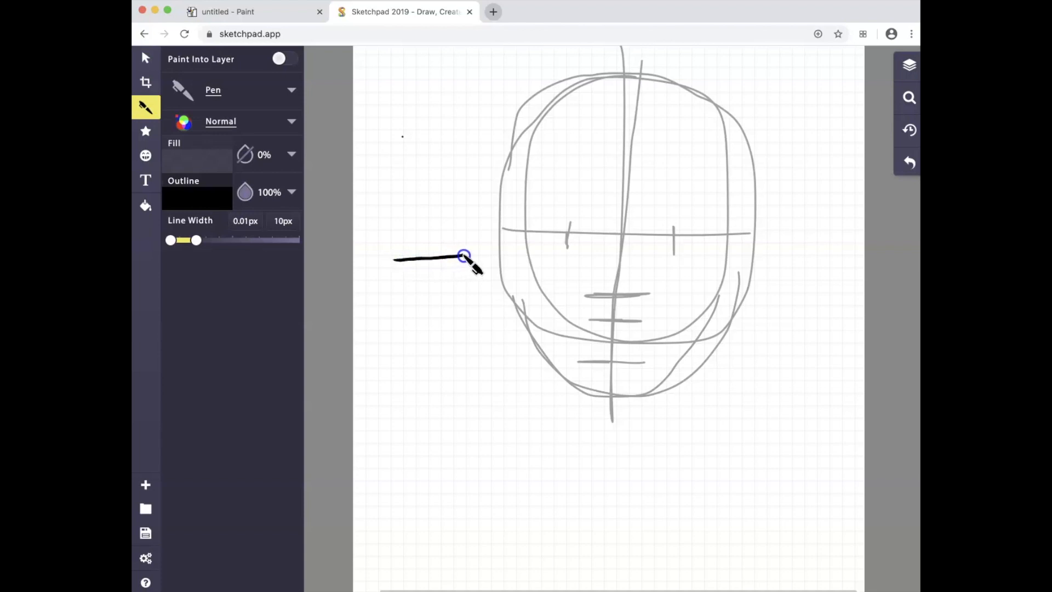
- Draw a few test pen strokes beside the face and delete them
{"action": "mouse_move", "coordinate": [458, 281]}
{"action": "left_mouse_down"}
{"action": "mouse_move", "coordinate": [448, 402]}
{"action": "mouse_move", "coordinate": [460, 430]}
{"action": "mouse_move", "coordinate": [482, 425]}
{"action": "mouse_move", "coordinate": [534, 460]}
{"action": "mouse_move", "coordinate": [503, 407]}
{"action": "mouse_move", "coordinate": [498, 440]}
{"action": "left_mouse_up"}
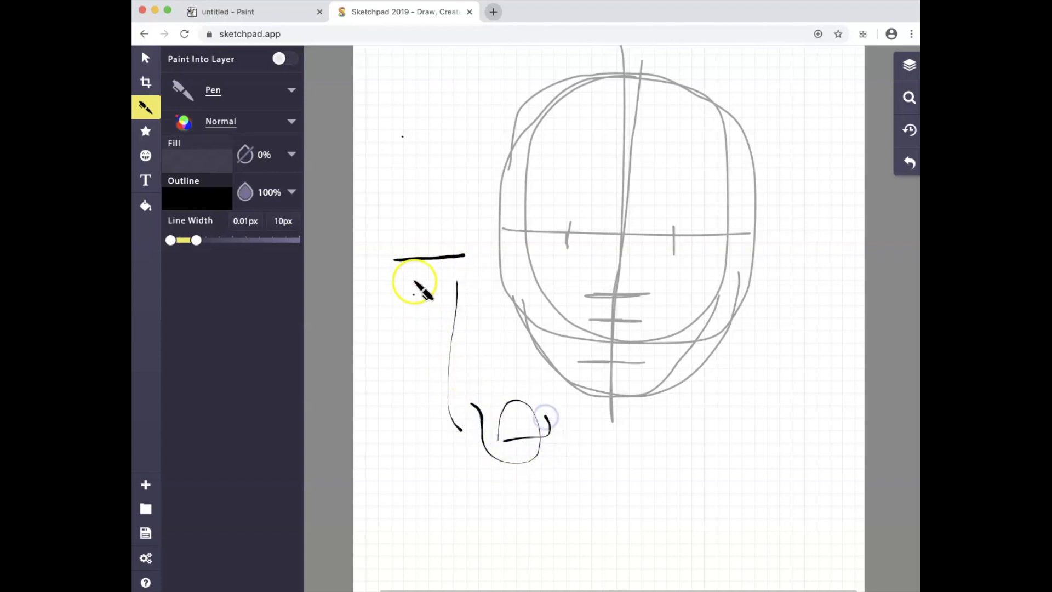
{"action": "left_click", "coordinate": [145, 57]}
{"action": "left_click", "coordinate": [508, 279]}
{"action": "mouse_move", "coordinate": [426, 230]}
{"action": "left_mouse_down"}
{"action": "mouse_move", "coordinate": [486, 446]}
{"action": "mouse_move", "coordinate": [467, 481]}
{"action": "mouse_move", "coordinate": [480, 484]}
{"action": "left_mouse_up"}
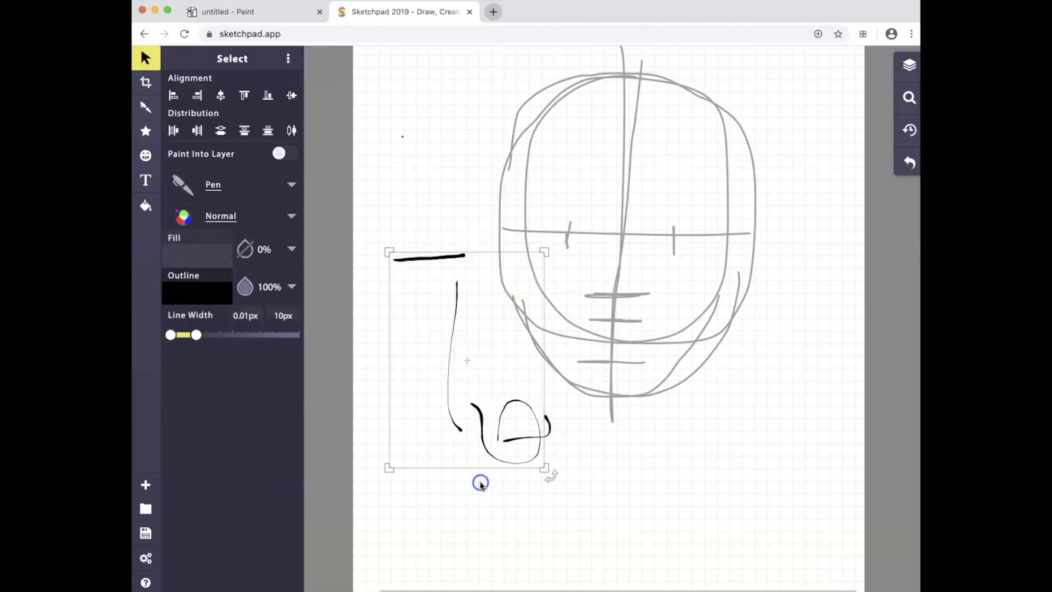
{"action": "key", "text": "Delete"}
{"action": "left_click", "coordinate": [519, 433]}
{"action": "key", "text": "Delete"}
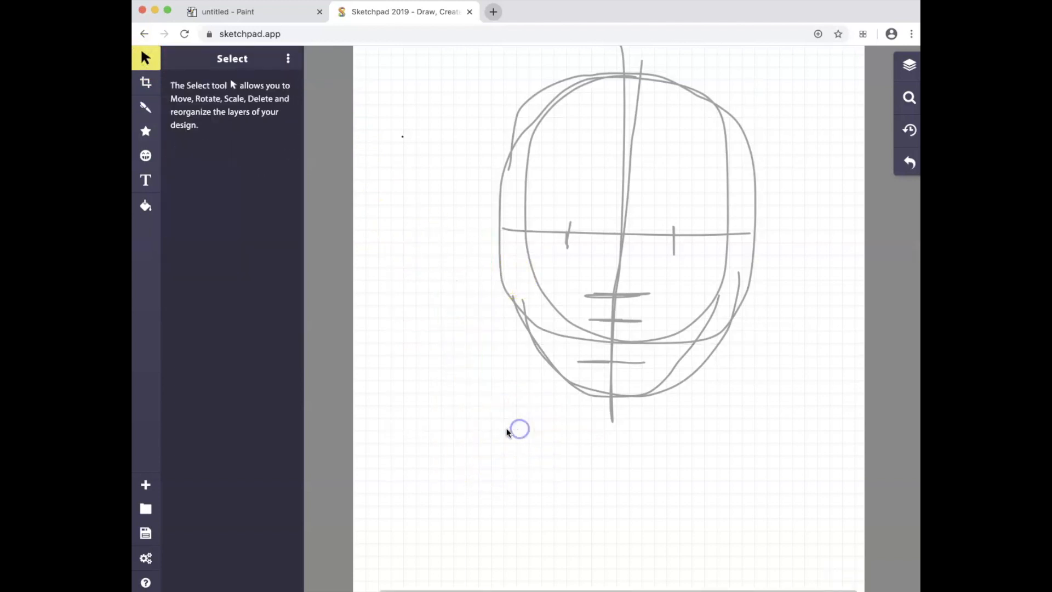
- Set the Pen's minimum line width to 5 px and outline a jagged-edged eye mask with two ragged ears and slanted eye openings
{"action": "left_click", "coordinate": [146, 107]}
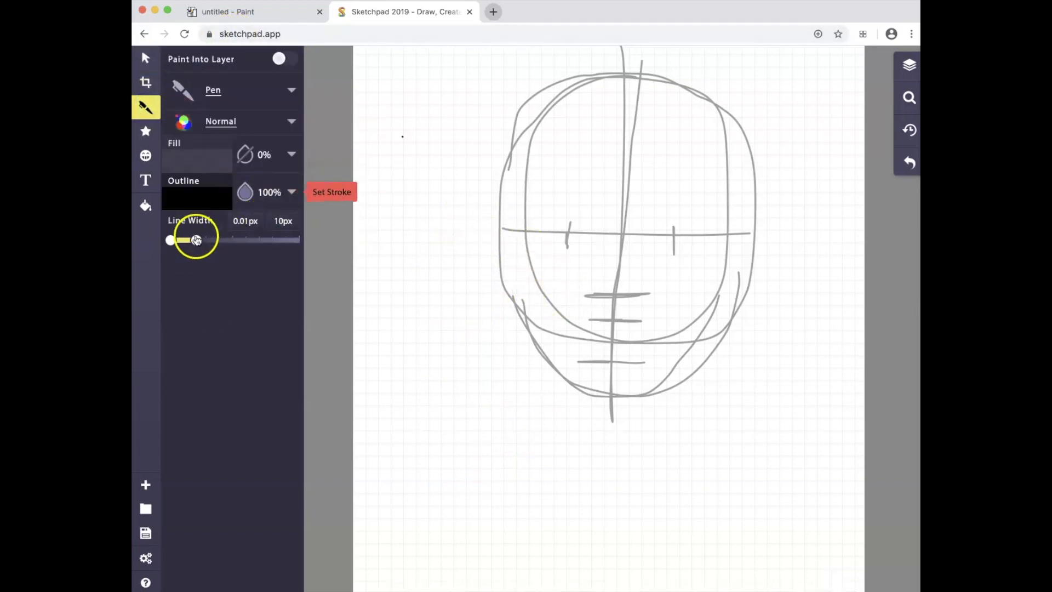
{"action": "left_click_drag", "start_coordinate": [177, 243], "coordinate": [181, 243]}
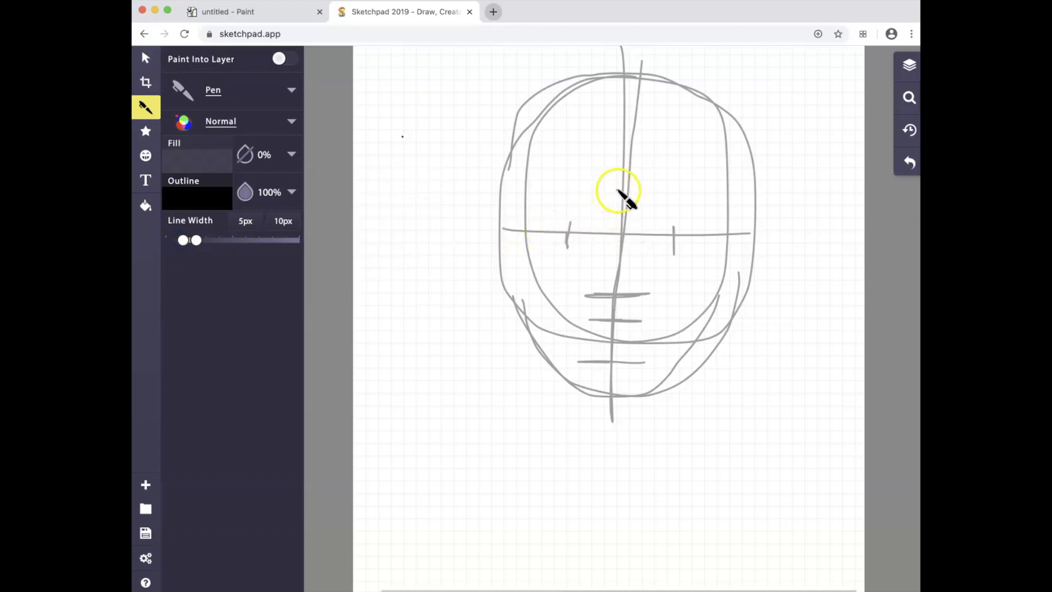
{"action": "mouse_move", "coordinate": [476, 170]}
{"action": "left_mouse_down"}
{"action": "mouse_move", "coordinate": [658, 199]}
{"action": "mouse_move", "coordinate": [770, 182]}
{"action": "mouse_move", "coordinate": [492, 221]}
{"action": "mouse_move", "coordinate": [518, 292]}
{"action": "mouse_move", "coordinate": [561, 274]}
{"action": "mouse_move", "coordinate": [589, 296]}
{"action": "mouse_move", "coordinate": [643, 296]}
{"action": "mouse_move", "coordinate": [667, 273]}
{"action": "left_mouse_up"}
{"action": "left_click_drag", "start_coordinate": [731, 291], "coordinate": [782, 183]}
{"action": "mouse_move", "coordinate": [570, 189]}
{"action": "left_mouse_down"}
{"action": "mouse_move", "coordinate": [433, 118]}
{"action": "mouse_move", "coordinate": [485, 202]}
{"action": "left_mouse_up"}
{"action": "mouse_move", "coordinate": [700, 188]}
{"action": "left_mouse_down"}
{"action": "mouse_move", "coordinate": [816, 84]}
{"action": "mouse_move", "coordinate": [810, 192]}
{"action": "mouse_move", "coordinate": [780, 200]}
{"action": "left_mouse_up"}
{"action": "mouse_move", "coordinate": [515, 215]}
{"action": "left_mouse_down"}
{"action": "mouse_move", "coordinate": [540, 219]}
{"action": "mouse_move", "coordinate": [535, 235]}
{"action": "mouse_move", "coordinate": [527, 218]}
{"action": "left_mouse_up"}
{"action": "mouse_move", "coordinate": [748, 211]}
{"action": "left_mouse_down"}
{"action": "mouse_move", "coordinate": [667, 249]}
{"action": "mouse_move", "coordinate": [741, 215]}
{"action": "left_mouse_up"}
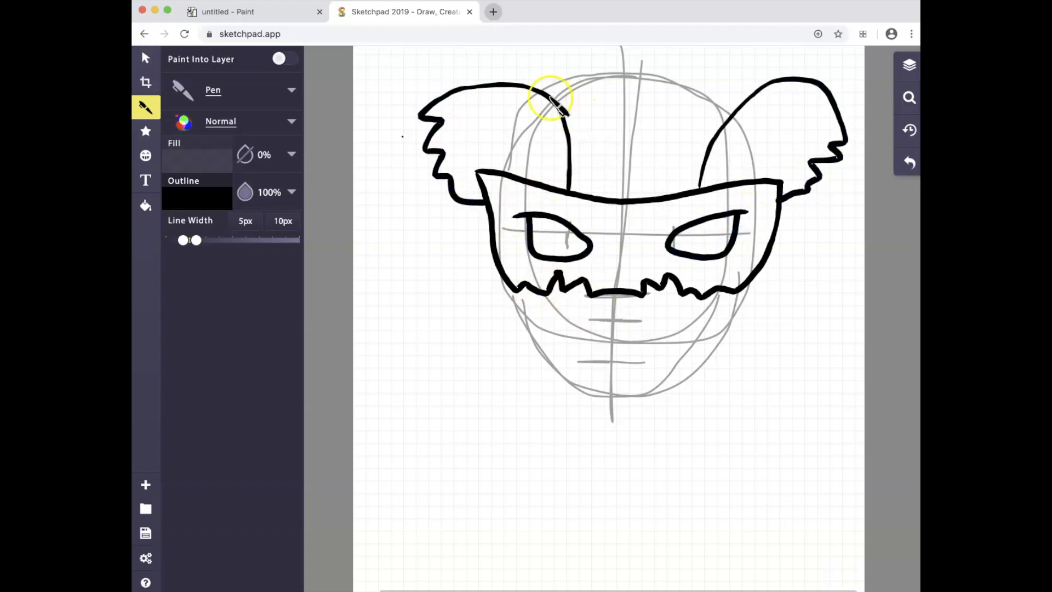
- Draw the top of the head between the ears and add a central line with short stripes on the forehead
{"action": "mouse_move", "coordinate": [538, 87]}
{"action": "left_mouse_down"}
{"action": "mouse_move", "coordinate": [567, 78]}
{"action": "mouse_move", "coordinate": [737, 110]}
{"action": "left_mouse_up"}
{"action": "left_click_drag", "start_coordinate": [631, 104], "coordinate": [628, 158]}
{"action": "left_click_drag", "start_coordinate": [617, 158], "coordinate": [573, 161]}
{"action": "left_click_drag", "start_coordinate": [584, 126], "coordinate": [608, 122]}
{"action": "left_click_drag", "start_coordinate": [592, 107], "coordinate": [616, 105]}
{"action": "mouse_move", "coordinate": [644, 96]}
{"action": "left_mouse_down"}
{"action": "mouse_move", "coordinate": [681, 101]}
{"action": "mouse_move", "coordinate": [693, 129]}
{"action": "left_mouse_up"}
{"action": "left_click_drag", "start_coordinate": [630, 159], "coordinate": [703, 166]}
- Draw curved irises and pupils inside both slanted eye openings
{"action": "left_click_drag", "start_coordinate": [548, 221], "coordinate": [587, 246]}
{"action": "left_click_drag", "start_coordinate": [718, 221], "coordinate": [677, 238]}
{"action": "mouse_move", "coordinate": [691, 228]}
{"action": "left_mouse_down"}
{"action": "mouse_move", "coordinate": [712, 224]}
{"action": "mouse_move", "coordinate": [700, 224]}
{"action": "left_mouse_up"}
{"action": "left_click_drag", "start_coordinate": [583, 239], "coordinate": [561, 218]}
- Draw two short nostrils and an open grinning mouth with inner teeth and tongue lines below the mask
{"action": "mouse_move", "coordinate": [593, 302]}
{"action": "left_mouse_down"}
{"action": "mouse_move", "coordinate": [639, 305]}
{"action": "mouse_move", "coordinate": [640, 323]}
{"action": "mouse_move", "coordinate": [674, 323]}
{"action": "mouse_move", "coordinate": [618, 364]}
{"action": "mouse_move", "coordinate": [582, 316]}
{"action": "left_mouse_up"}
{"action": "left_click_drag", "start_coordinate": [587, 337], "coordinate": [653, 339]}
{"action": "left_click_drag", "start_coordinate": [587, 351], "coordinate": [646, 354]}
- Try a long, pointed jaw outline beneath the mask and undo it
{"action": "mouse_move", "coordinate": [524, 291]}
{"action": "left_mouse_down"}
{"action": "mouse_move", "coordinate": [681, 394]}
{"action": "mouse_move", "coordinate": [734, 291]}
{"action": "left_mouse_up"}
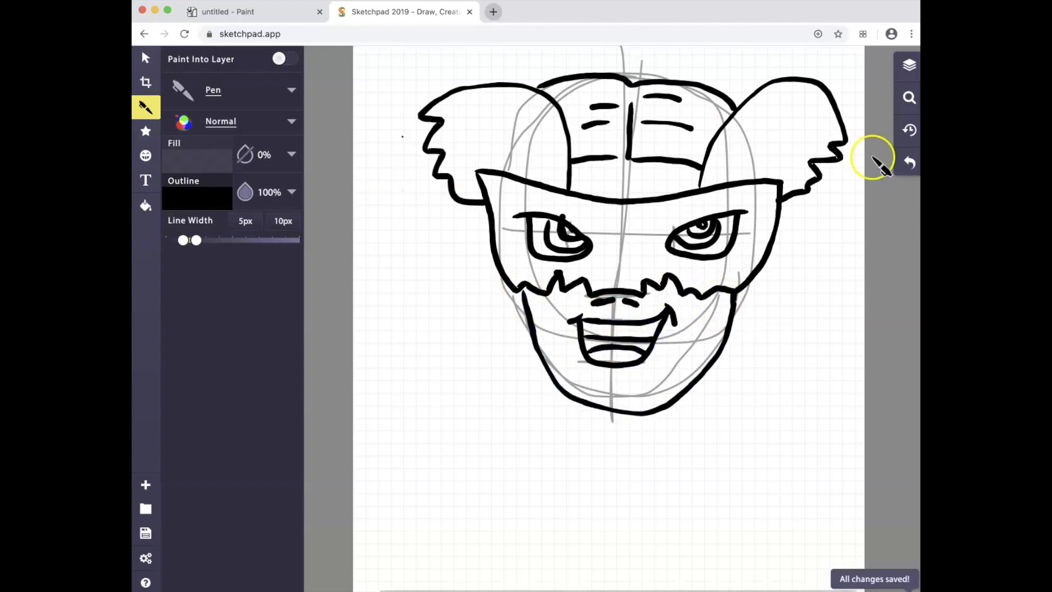
{"action": "left_click", "coordinate": [909, 162]}
{"action": "left_click", "coordinate": [145, 59]}
{"action": "left_click", "coordinate": [544, 360]}
{"action": "left_click", "coordinate": [230, 78]}
- Draw a wide, rounded jaw around the mouth with the Pen, joining both lower corners of the mask
{"action": "left_click", "coordinate": [145, 108]}
{"action": "mouse_move", "coordinate": [513, 291]}
{"action": "left_mouse_down"}
{"action": "mouse_move", "coordinate": [624, 386]}
{"action": "mouse_move", "coordinate": [704, 378]}
{"action": "mouse_move", "coordinate": [730, 291]}
{"action": "mouse_move", "coordinate": [704, 367]}
{"action": "mouse_move", "coordinate": [679, 383]}
{"action": "left_mouse_up"}
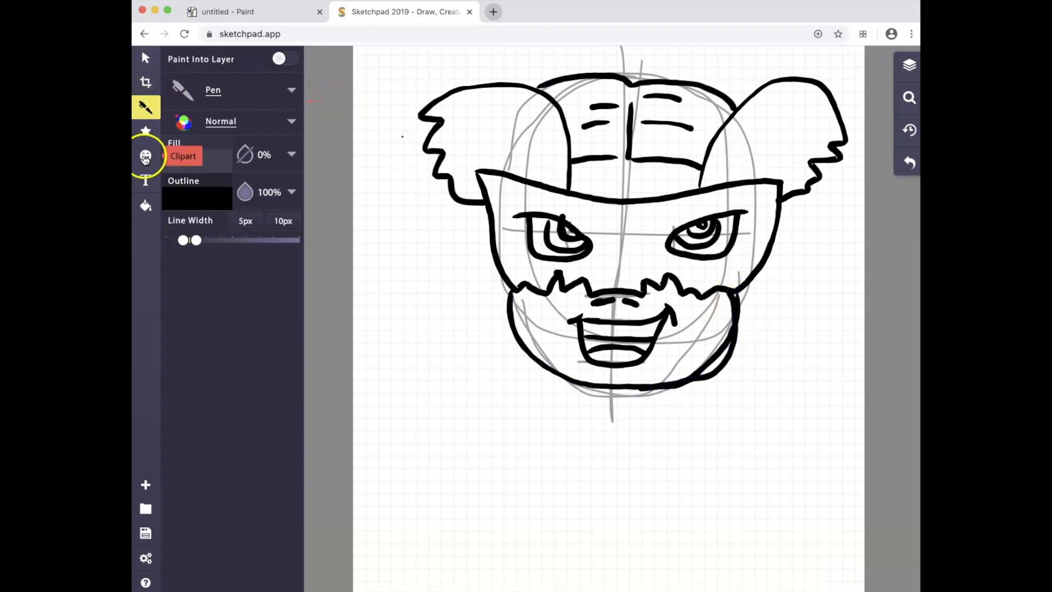
{"action": "left_click", "coordinate": [146, 107]}
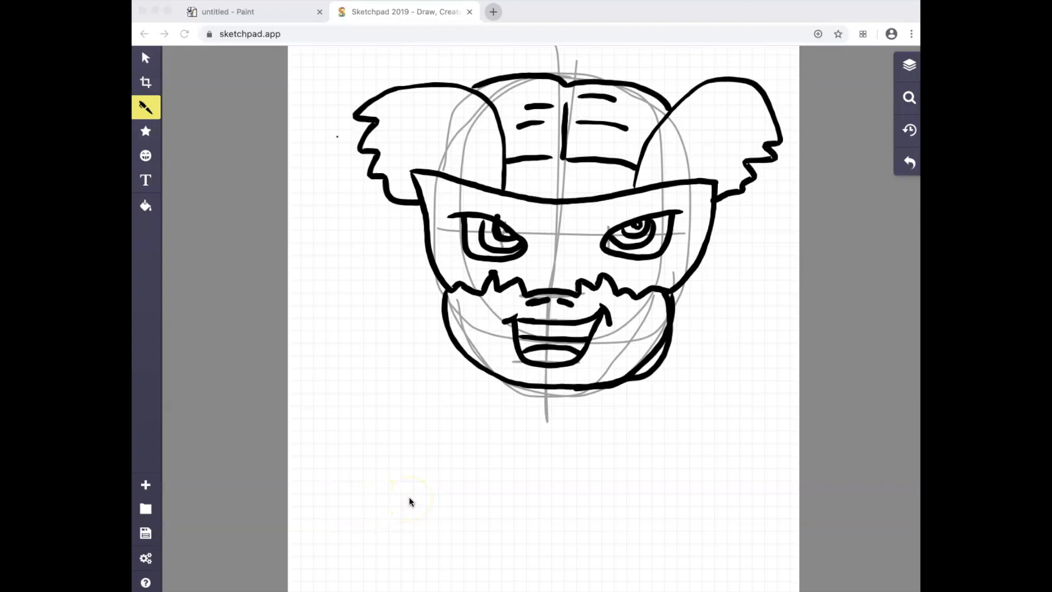
{"action": "scroll", "coordinate": [439, 478], "scroll_direction": "up", "scroll_amount": 2}
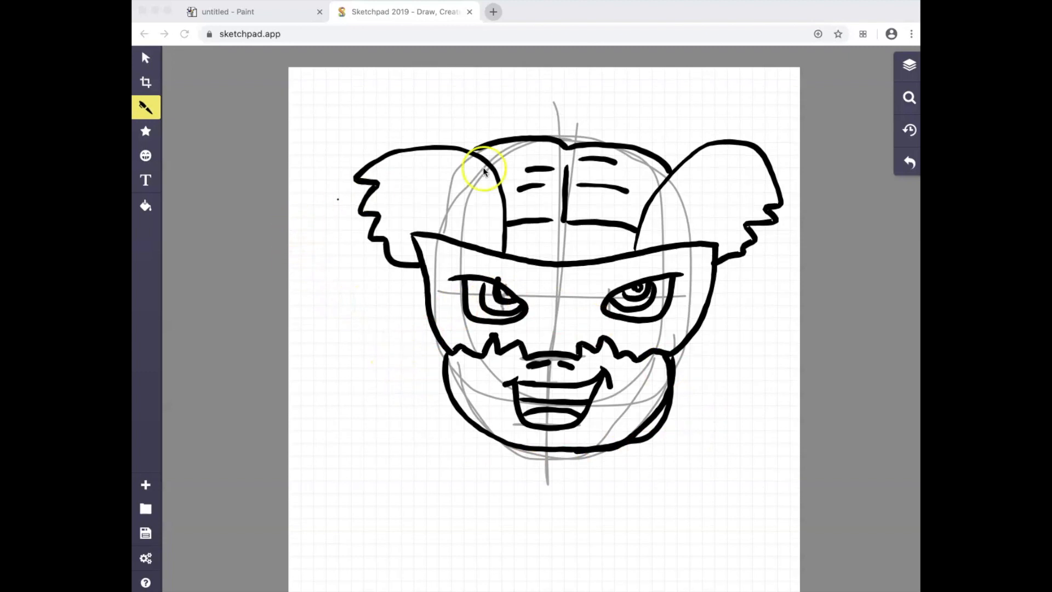
- Find the Pencil guideline layers in the layer list and toggle the topmost one's visibility to identify it
{"action": "left_click", "coordinate": [911, 65]}
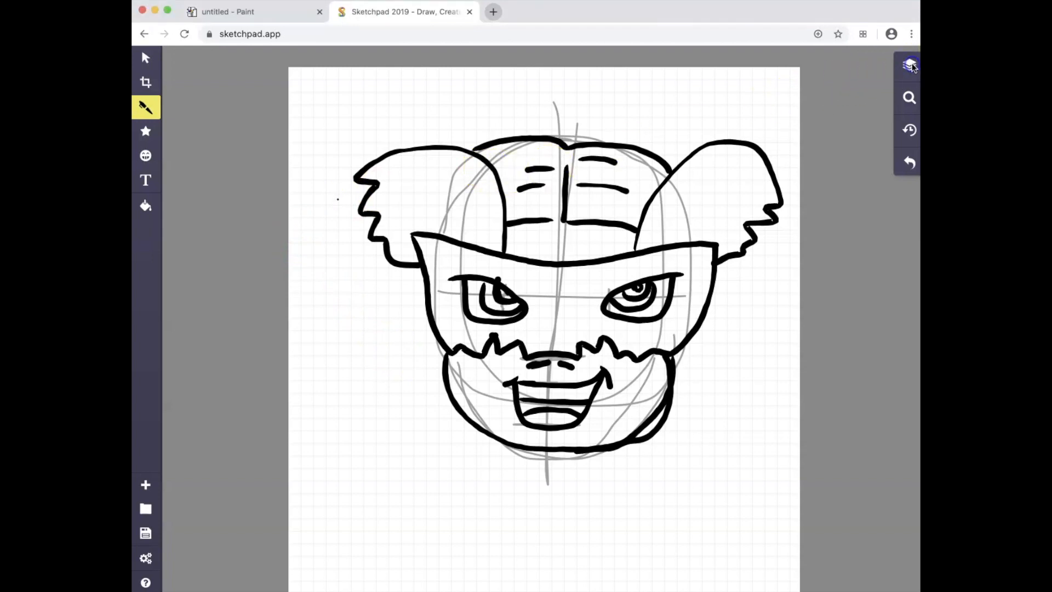
{"action": "left_click", "coordinate": [909, 67]}
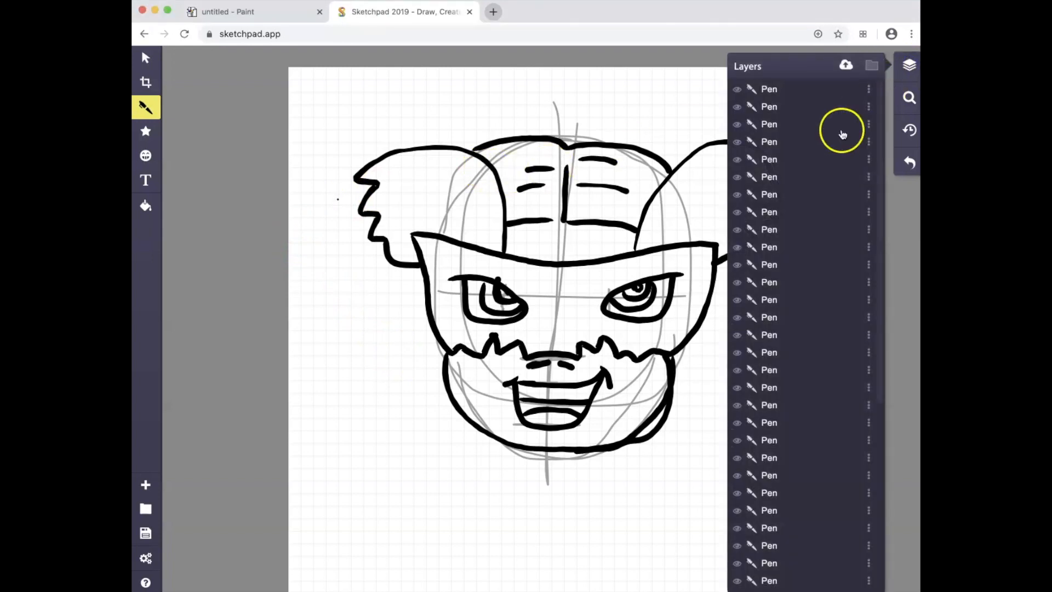
{"action": "scroll", "coordinate": [822, 147], "scroll_direction": "down", "scroll_amount": 5}
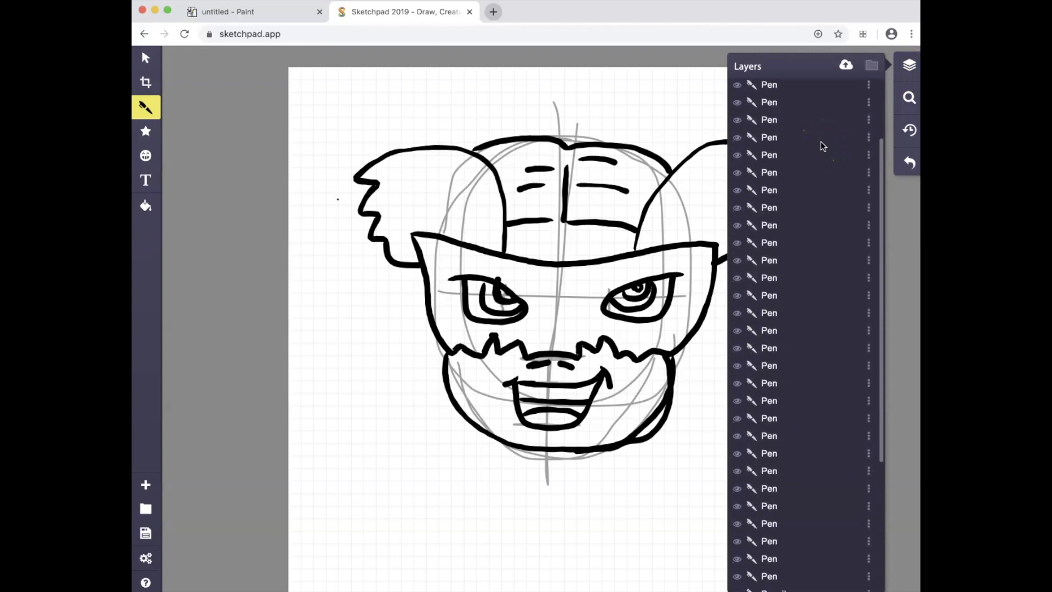
{"action": "scroll", "coordinate": [821, 145], "scroll_direction": "down", "scroll_amount": 2}
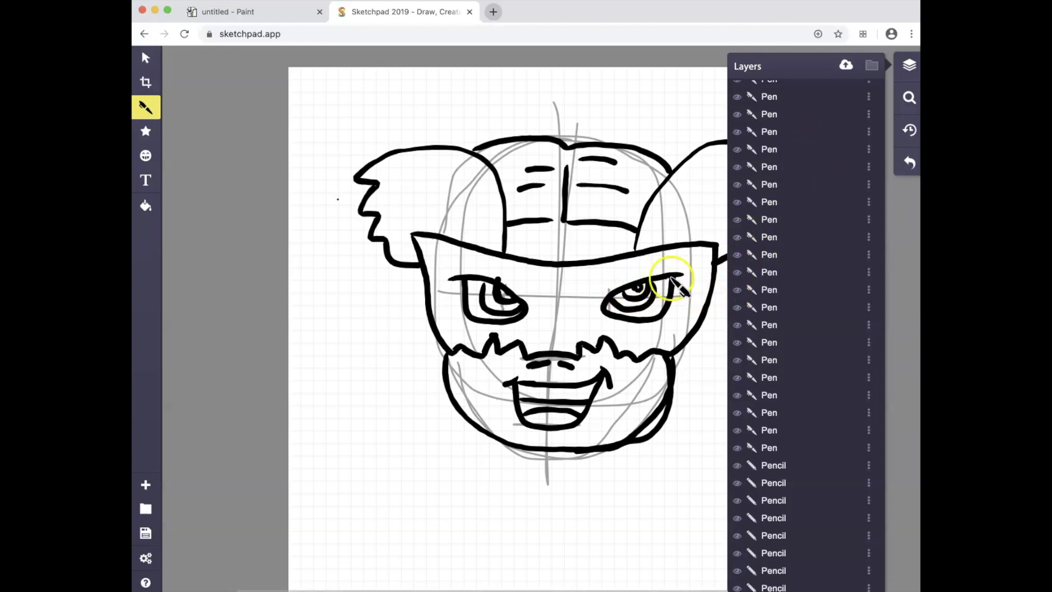
{"action": "scroll", "coordinate": [740, 284], "scroll_direction": "down", "scroll_amount": 1}
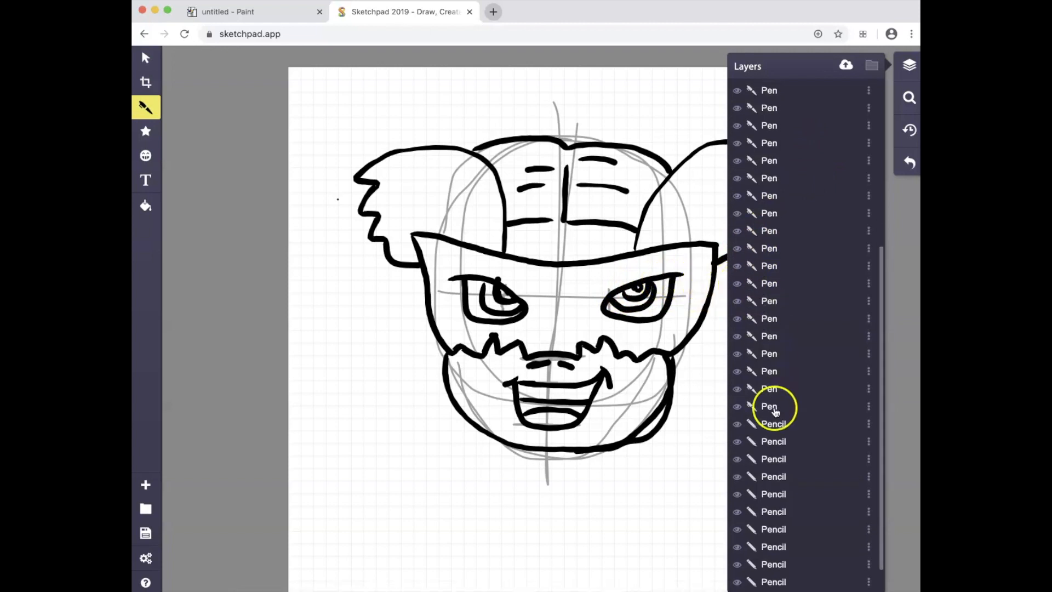
{"action": "scroll", "coordinate": [780, 425], "scroll_direction": "down", "scroll_amount": 1}
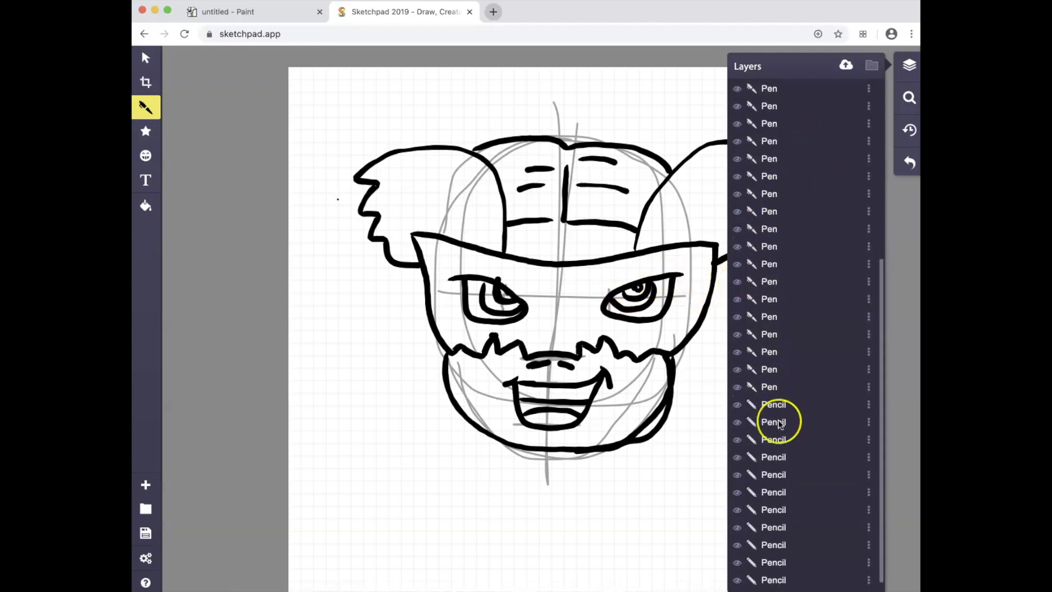
{"action": "scroll", "coordinate": [780, 390], "scroll_direction": "up", "scroll_amount": 1}
{"action": "scroll", "coordinate": [780, 390], "scroll_direction": "down", "scroll_amount": 1}
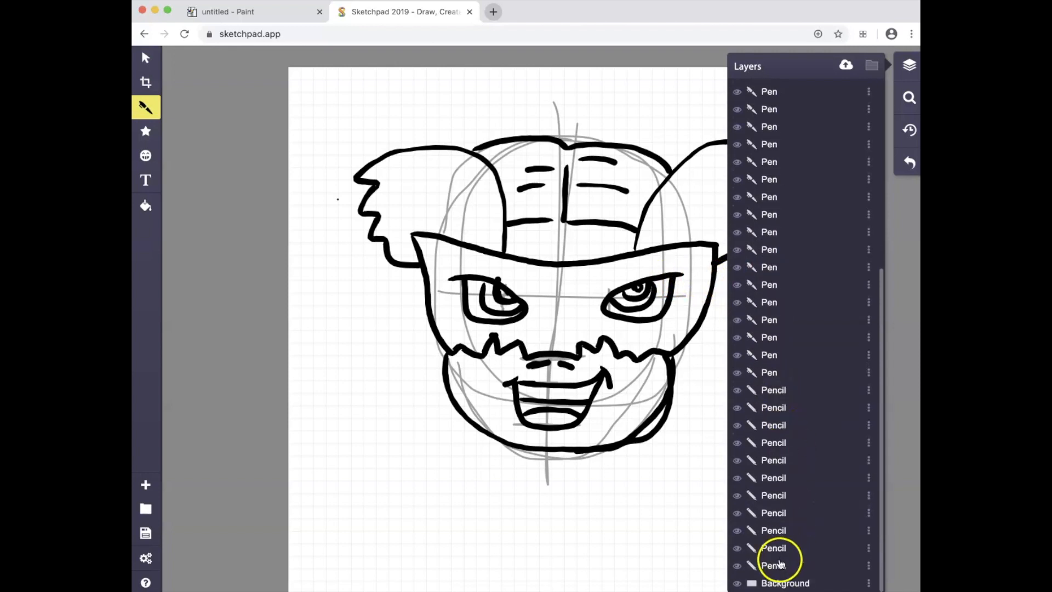
{"action": "left_click", "coordinate": [738, 391]}
{"action": "left_click", "coordinate": [738, 391]}
{"action": "left_click", "coordinate": [738, 391]}
{"action": "left_click", "coordinate": [738, 392]}
- Select all the Pencil guideline layers, from the topmost down to the one above Background, and delete them
{"action": "left_click", "coordinate": [767, 391]}
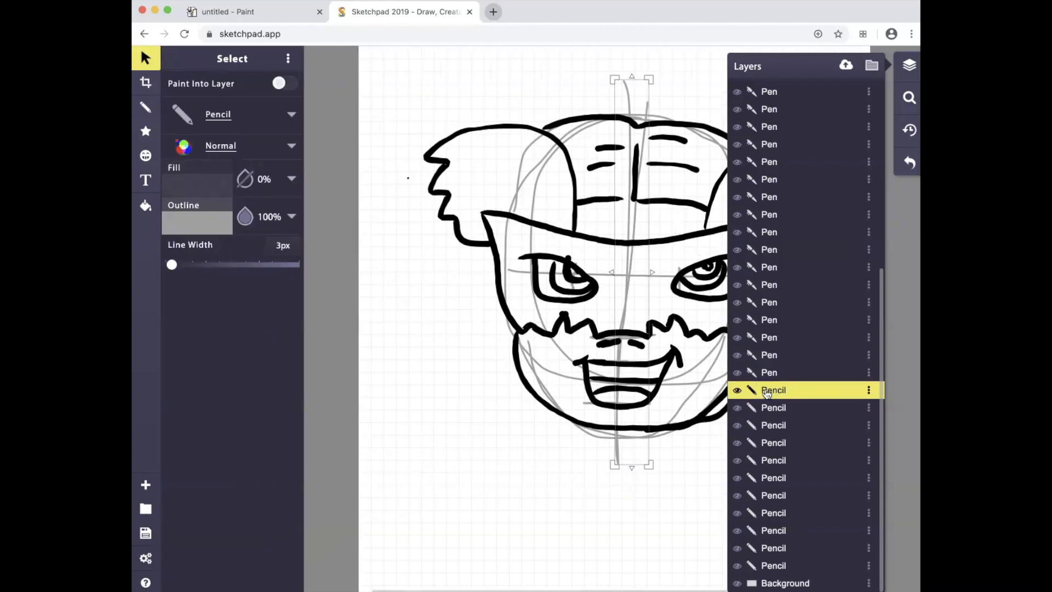
{"action": "left_click", "coordinate": [775, 569], "text": "shift"}
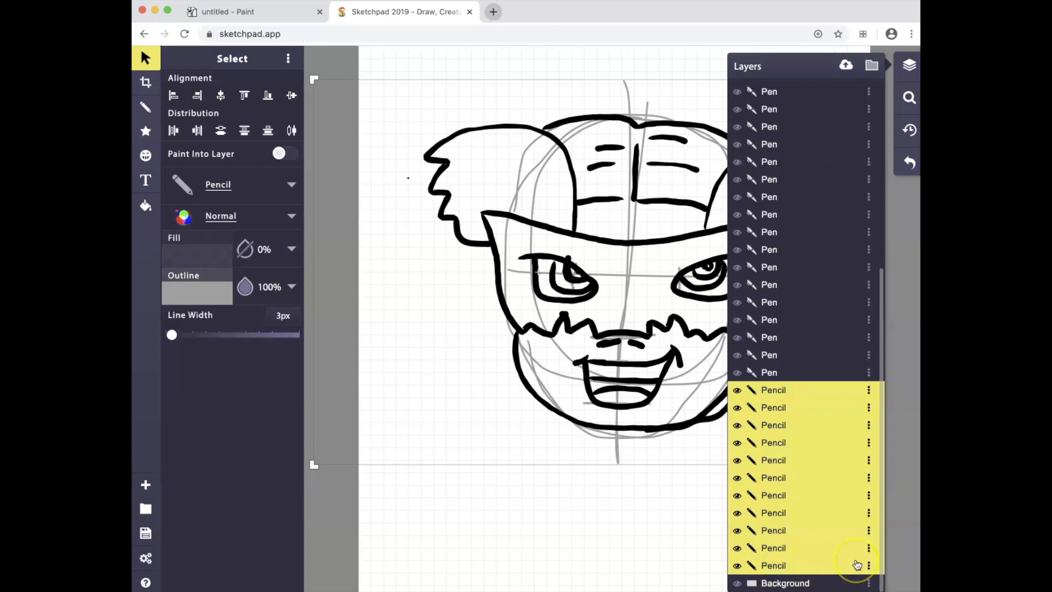
{"action": "key", "text": "Delete"}
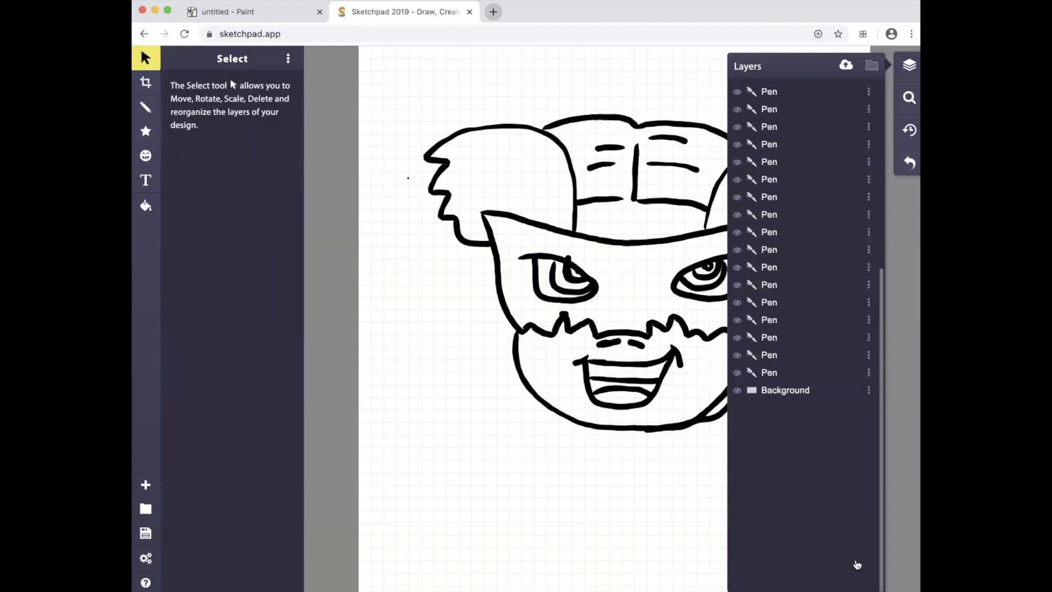
- Try moving the rounded jaw outline down below the face and undo the move
{"action": "scroll", "coordinate": [703, 505], "scroll_direction": "right", "scroll_amount": 4}
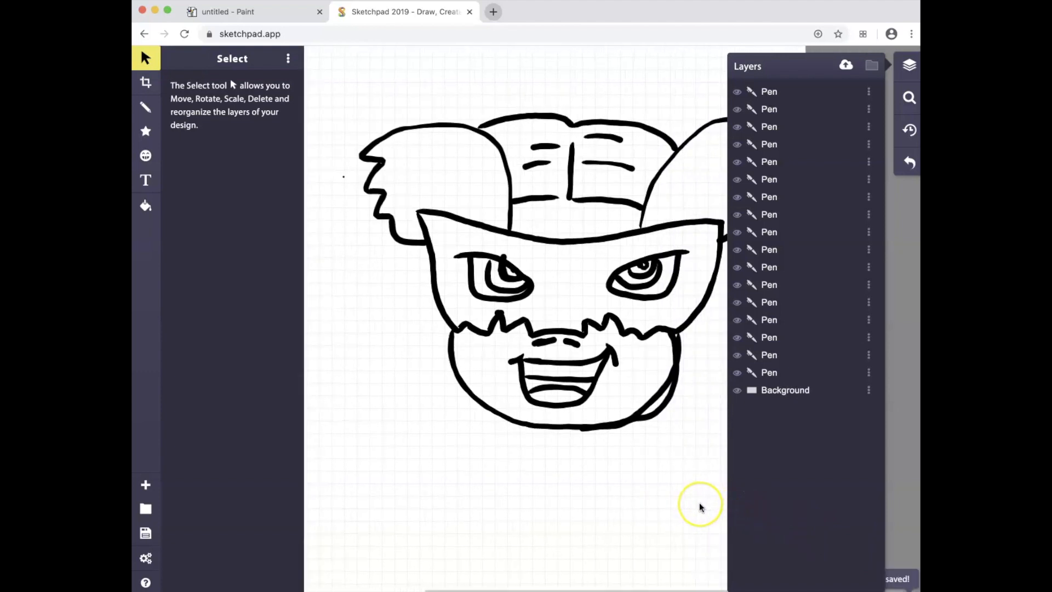
{"action": "scroll", "coordinate": [700, 507], "scroll_direction": "up", "scroll_amount": 2}
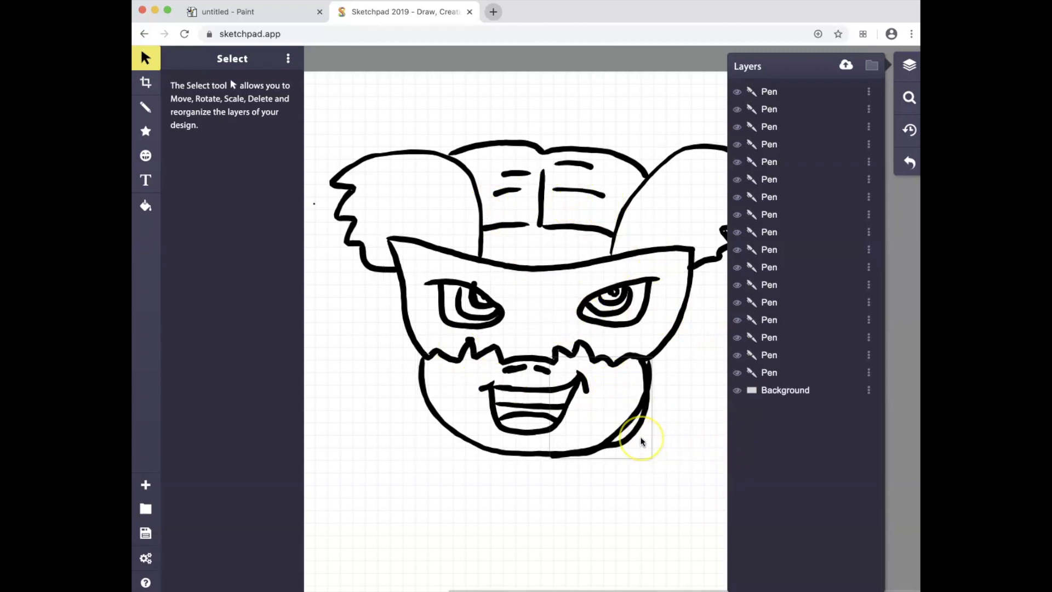
{"action": "mouse_move", "coordinate": [642, 442]}
{"action": "left_mouse_down"}
{"action": "mouse_move", "coordinate": [634, 430]}
{"action": "mouse_move", "coordinate": [652, 460]}
{"action": "mouse_move", "coordinate": [646, 450]}
{"action": "mouse_move", "coordinate": [643, 497]}
{"action": "left_mouse_up"}
{"action": "left_click", "coordinate": [642, 491]}
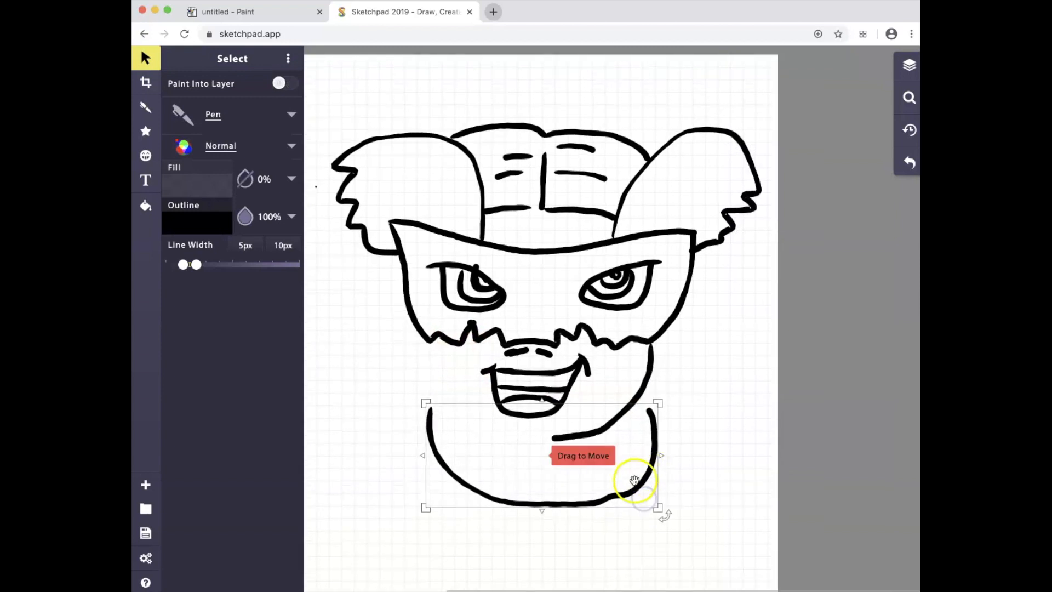
{"action": "key", "text": "super+z"}
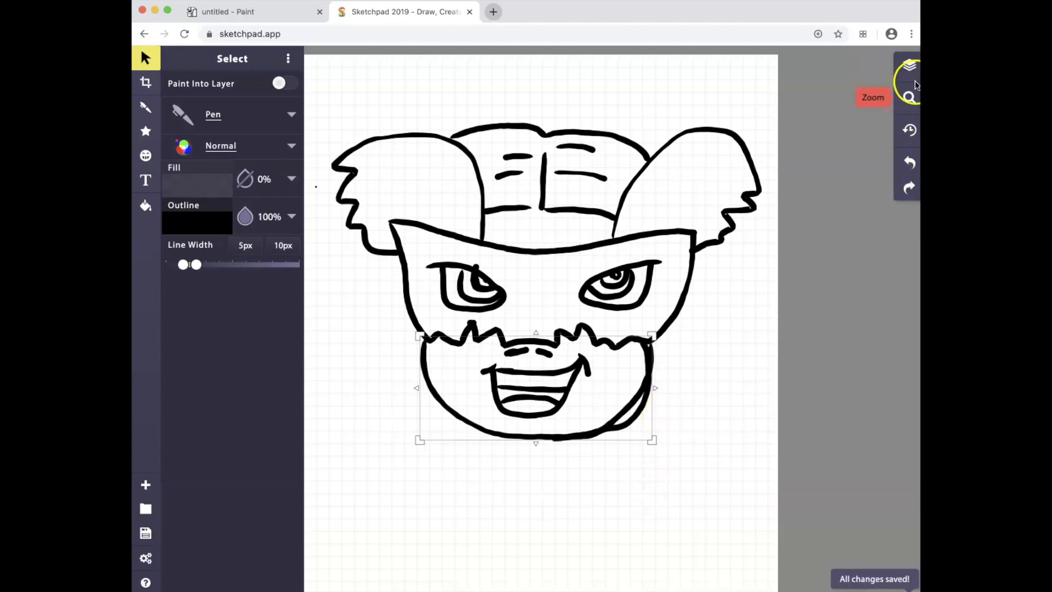
- Check the selected jaw outline's Pen layer by toggling its visibility, and delete that layer
{"action": "left_click", "coordinate": [910, 65]}
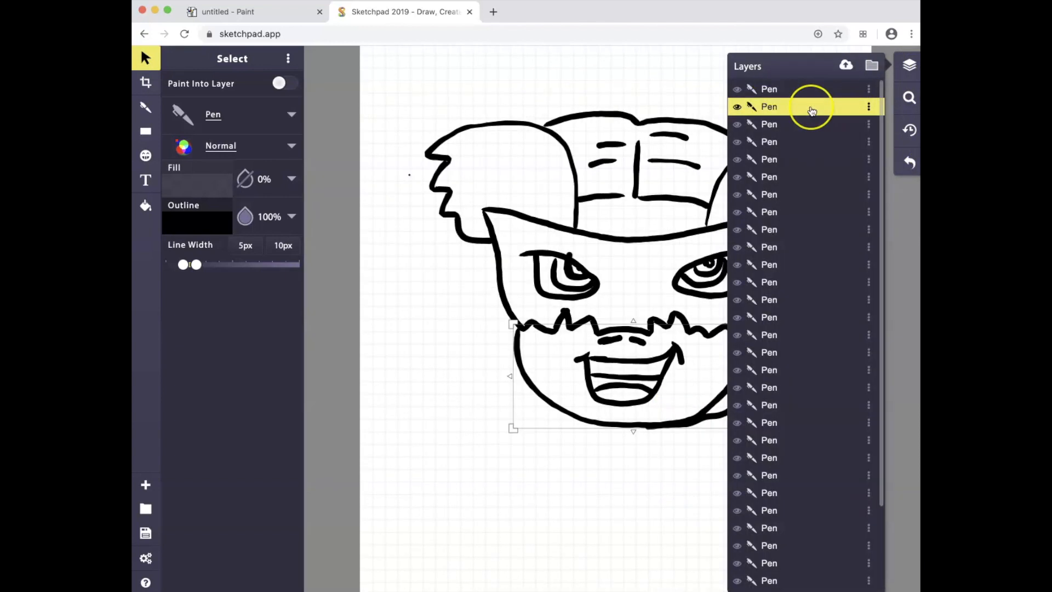
{"action": "left_click", "coordinate": [736, 107]}
{"action": "left_click", "coordinate": [736, 107]}
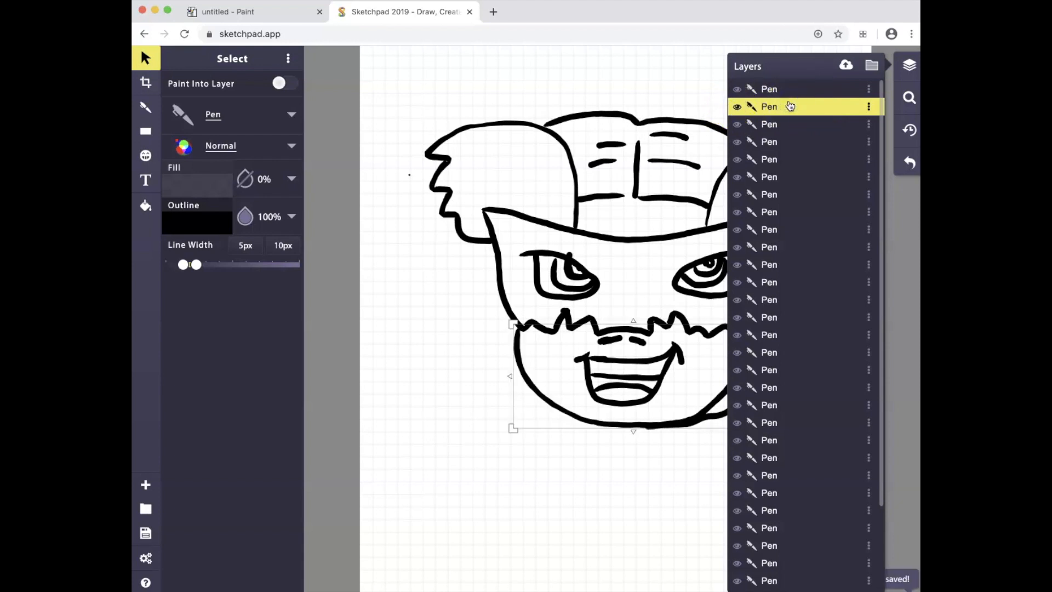
{"action": "key", "text": "Delete"}
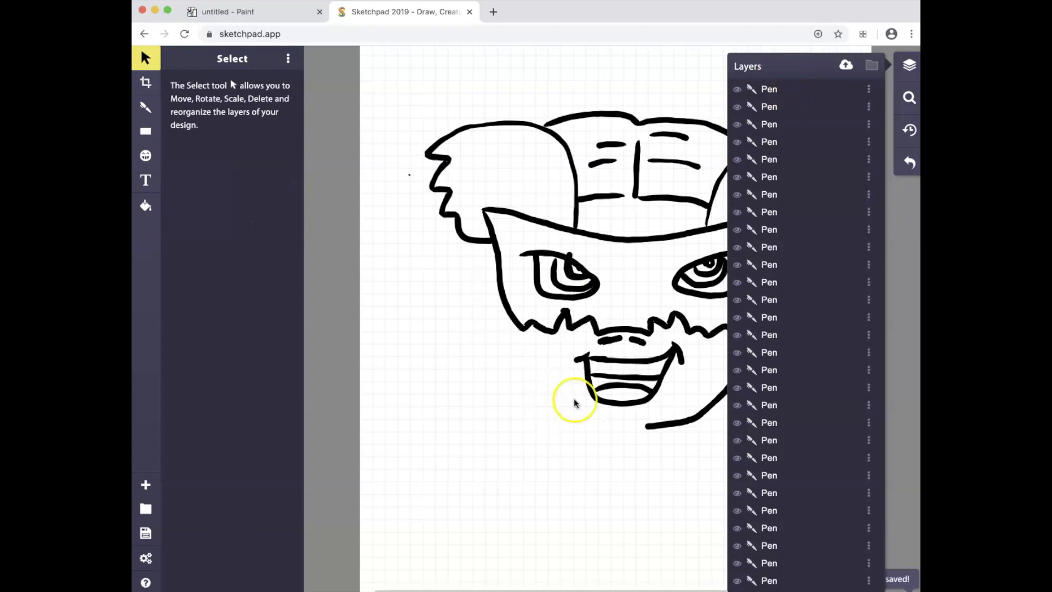
{"action": "left_click", "coordinate": [657, 458]}
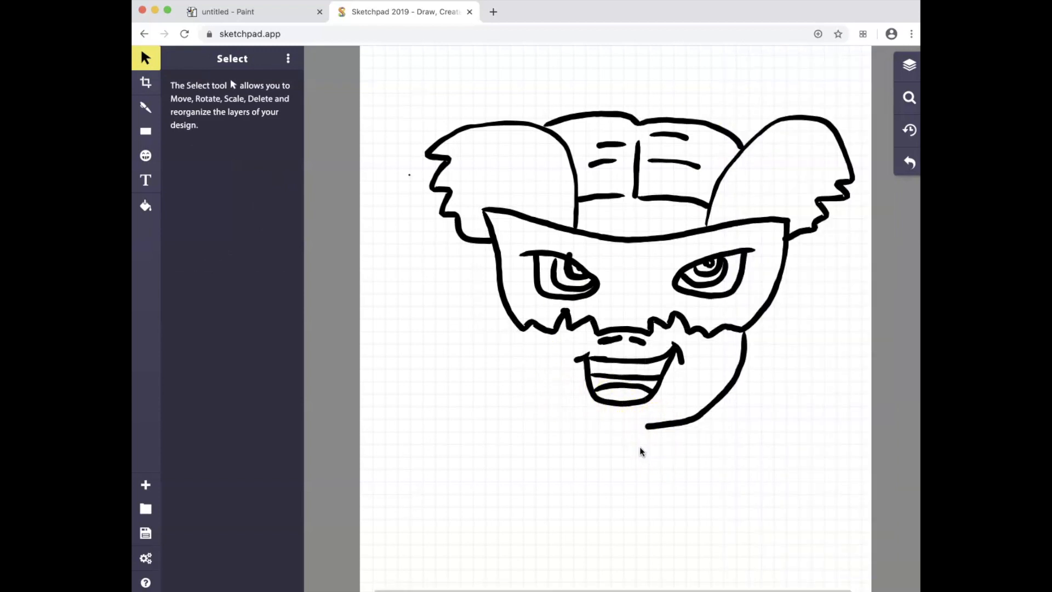
- Switch the brush from Pen to Eraser
{"action": "left_click", "coordinate": [146, 109]}
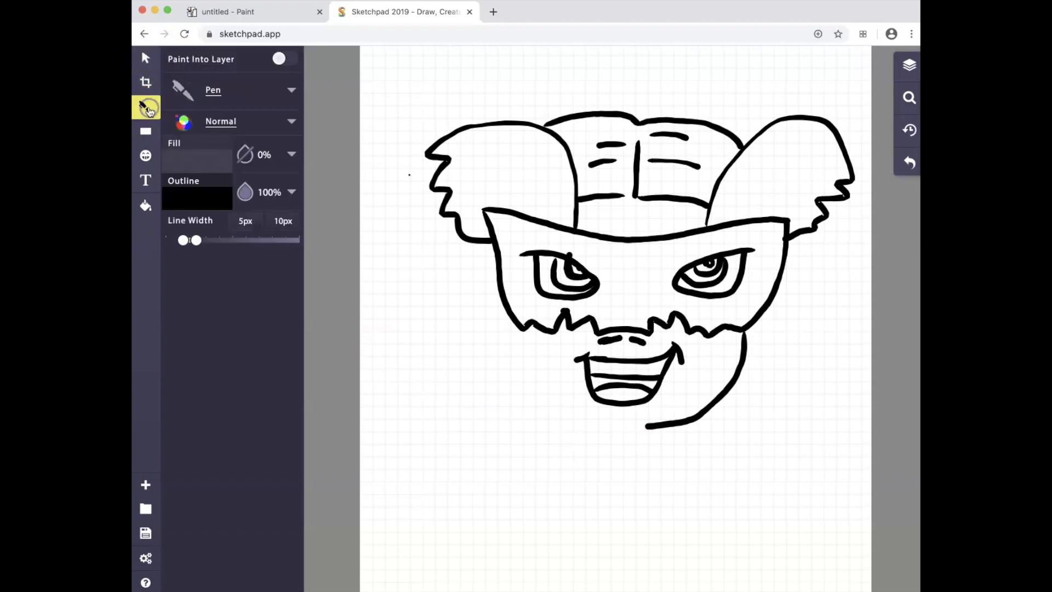
{"action": "left_click", "coordinate": [212, 92]}
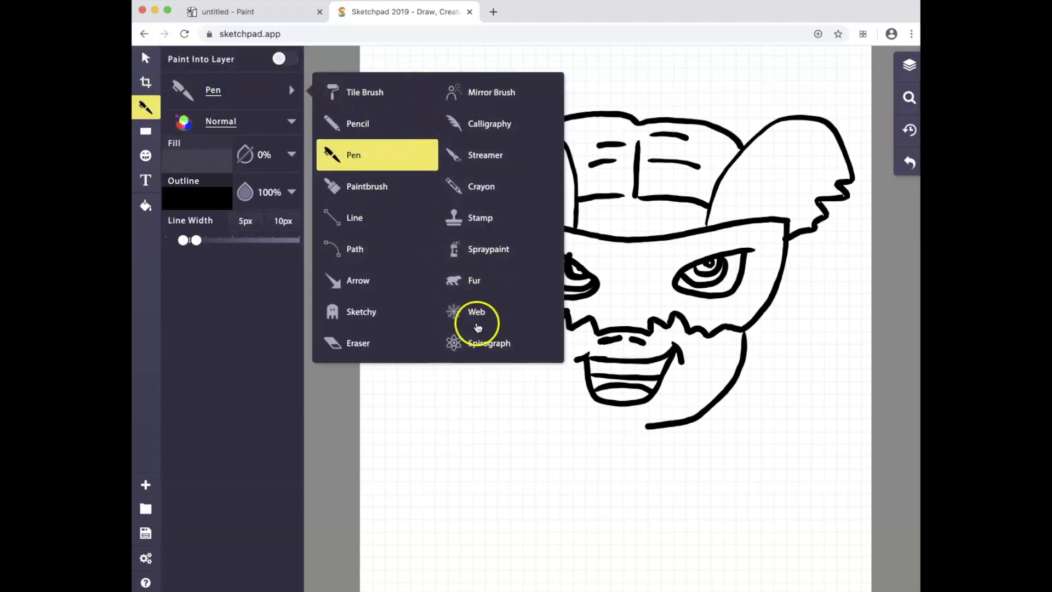
{"action": "left_click", "coordinate": [351, 344]}
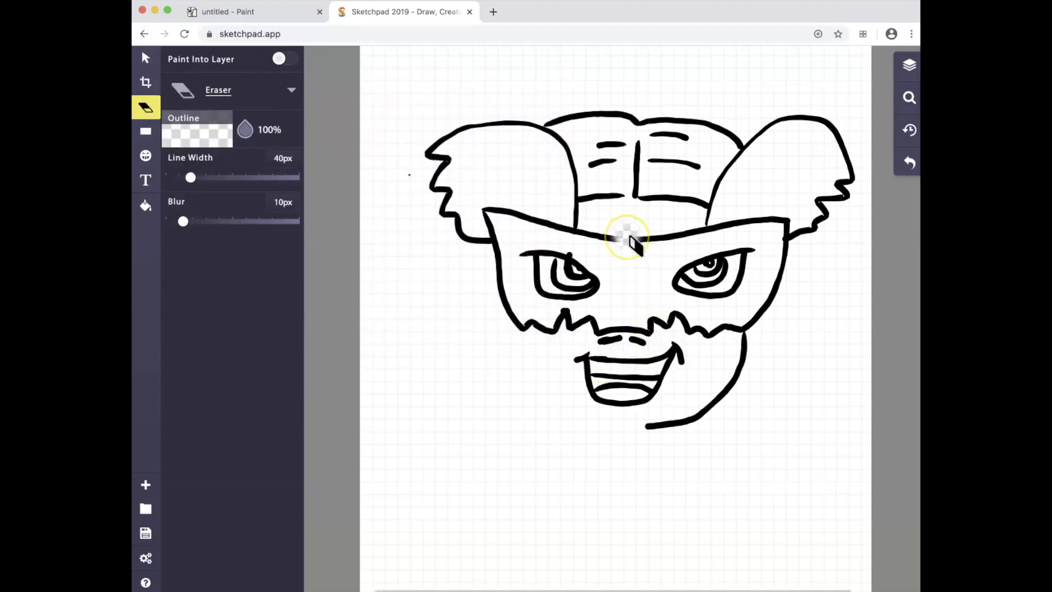
- Try erasing the middle of the mask's upper edge between the ears, and remove the eraser stroke
{"action": "left_click_drag", "start_coordinate": [630, 238], "coordinate": [613, 236]}
{"action": "left_click_drag", "start_coordinate": [603, 237], "coordinate": [685, 235]}
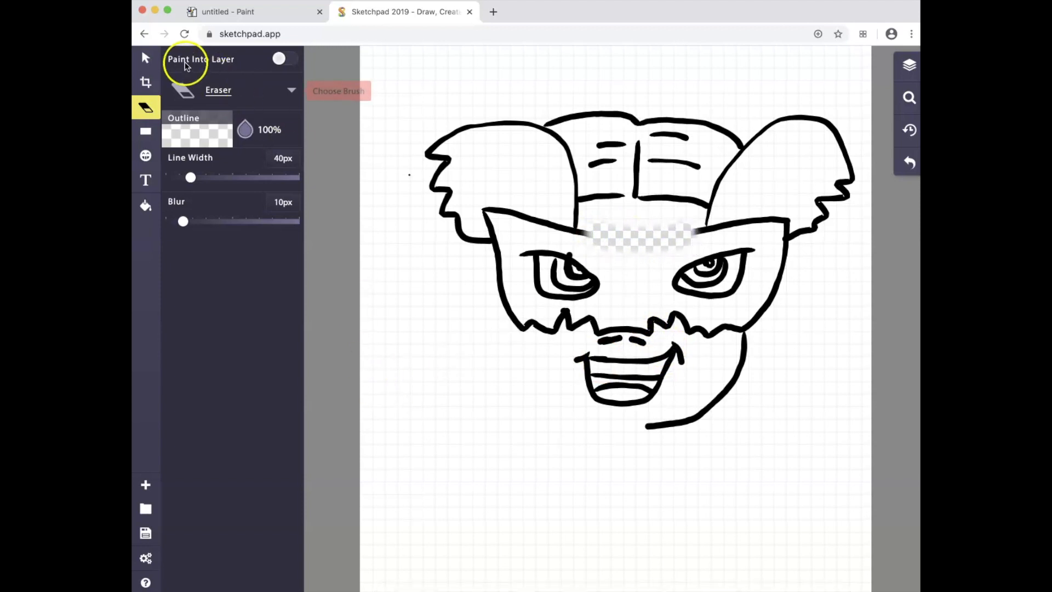
{"action": "left_click", "coordinate": [145, 58]}
{"action": "mouse_move", "coordinate": [695, 239]}
{"action": "left_mouse_down"}
{"action": "mouse_move", "coordinate": [672, 117]}
{"action": "mouse_move", "coordinate": [673, 376]}
{"action": "mouse_move", "coordinate": [690, 428]}
{"action": "mouse_move", "coordinate": [772, 355]}
{"action": "mouse_move", "coordinate": [652, 330]}
{"action": "mouse_move", "coordinate": [663, 323]}
{"action": "mouse_move", "coordinate": [661, 446]}
{"action": "left_mouse_up"}
{"action": "left_click", "coordinate": [660, 446]}
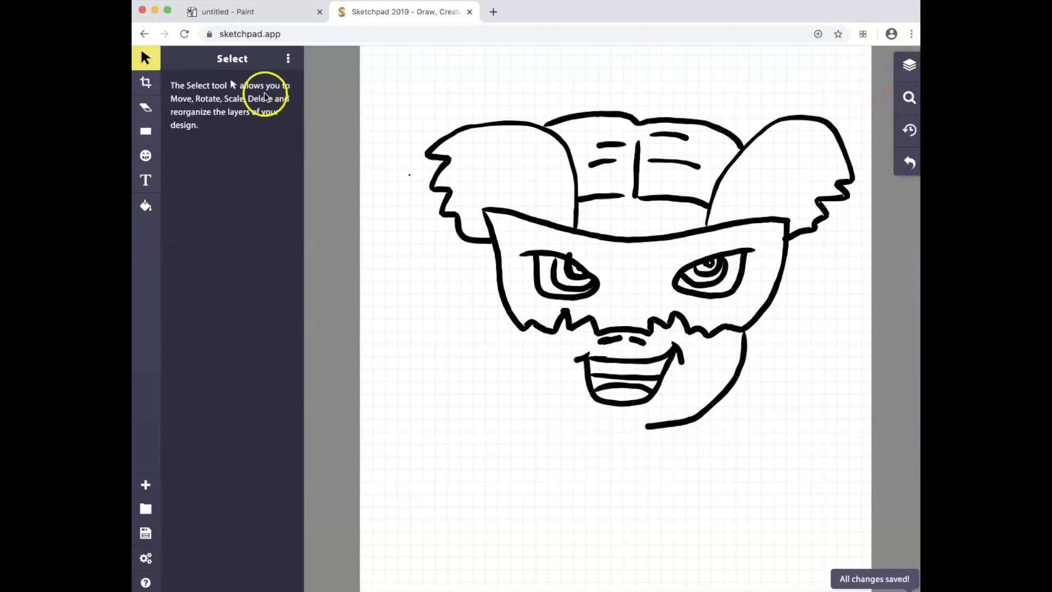
- Switch the brush from Eraser back to Pen
{"action": "left_click", "coordinate": [146, 107]}
{"action": "left_click", "coordinate": [184, 92]}
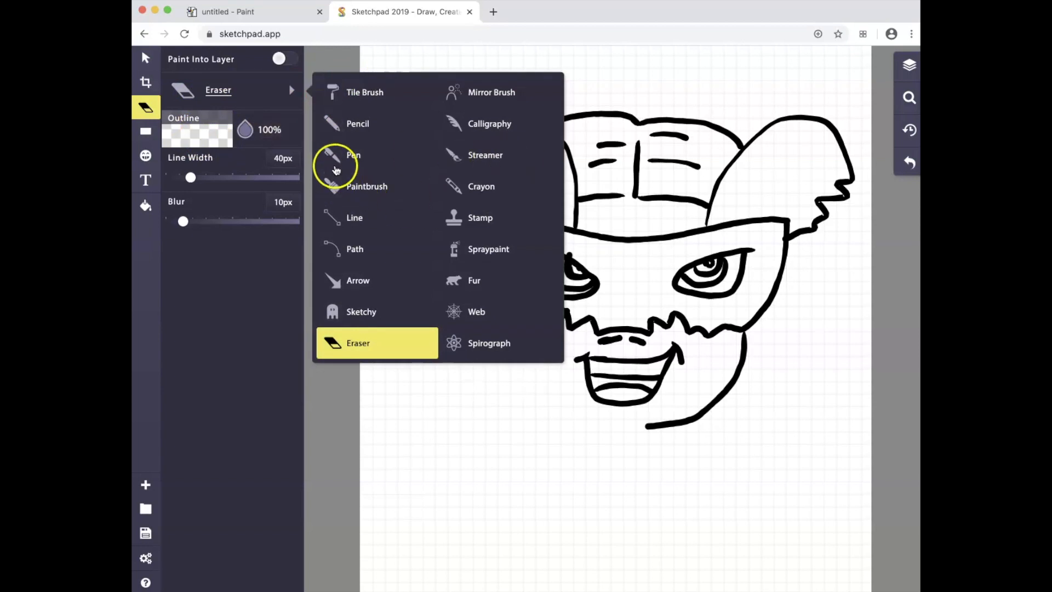
{"action": "left_click", "coordinate": [340, 164]}
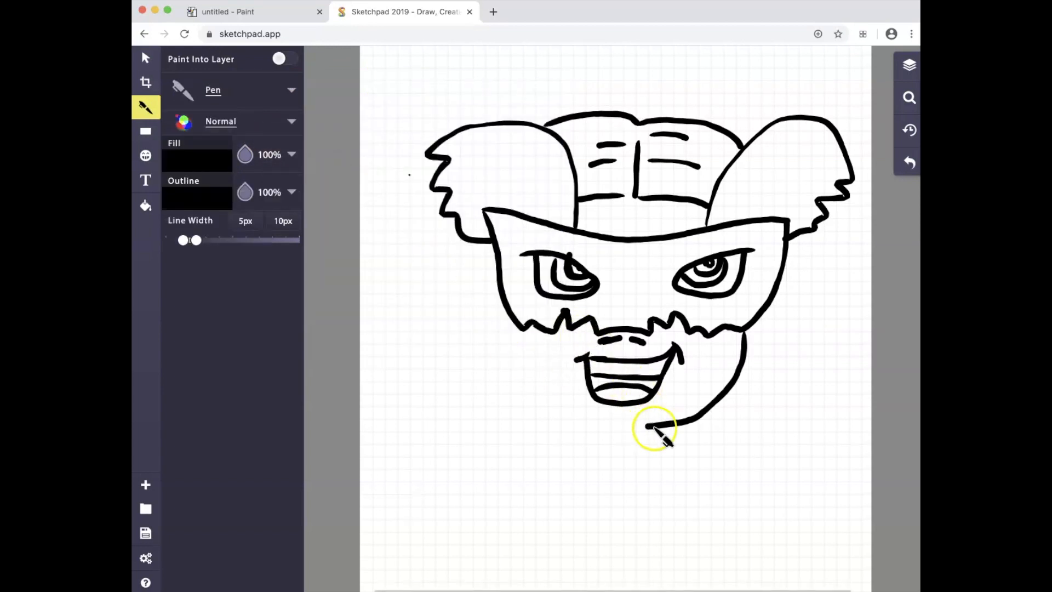
- Try drawing the left side of the jaw with the black-filled pen, and delete the filled stroke
{"action": "mouse_move", "coordinate": [607, 430]}
{"action": "left_mouse_down"}
{"action": "mouse_move", "coordinate": [550, 399]}
{"action": "mouse_move", "coordinate": [530, 327]}
{"action": "left_mouse_up"}
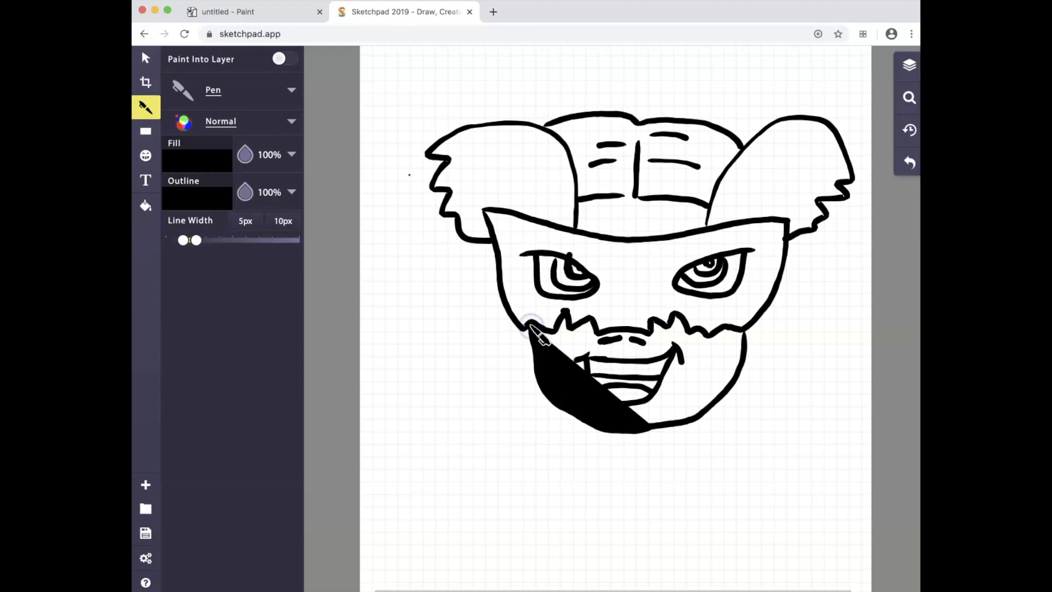
{"action": "left_click", "coordinate": [145, 58]}
{"action": "left_click", "coordinate": [598, 421]}
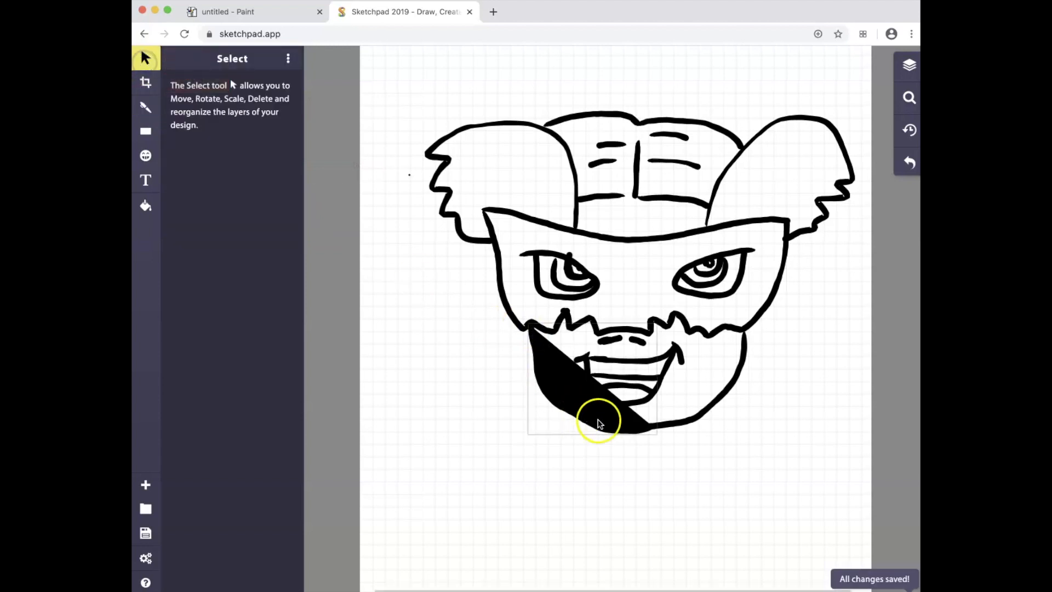
{"action": "key", "text": "Delete"}
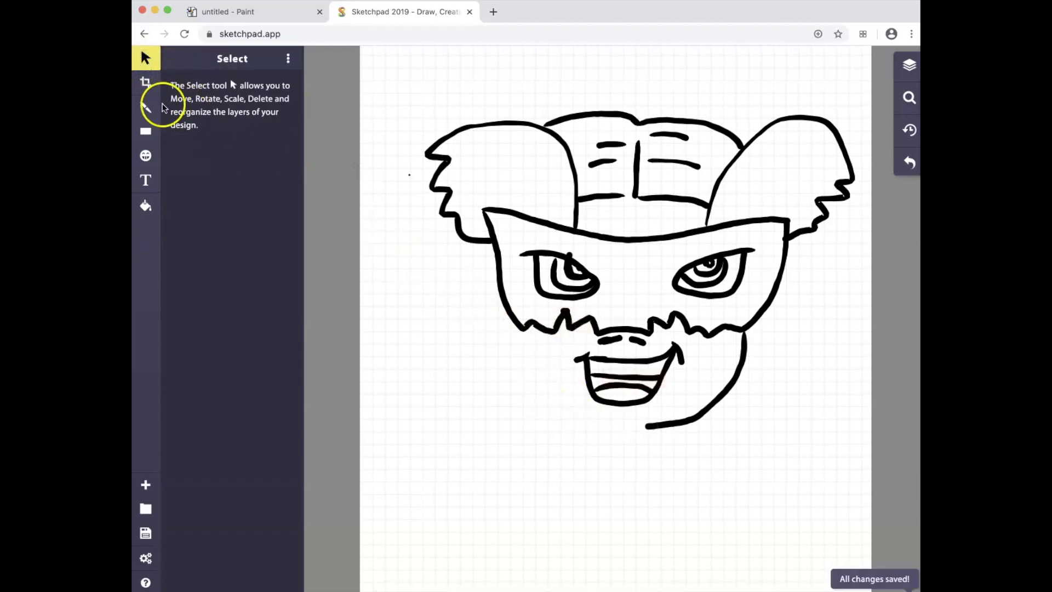
- Set the pen's fill opacity to 0% and draw the left jaw line plus a new right jaw line meeting at the chin
{"action": "left_click", "coordinate": [154, 107]}
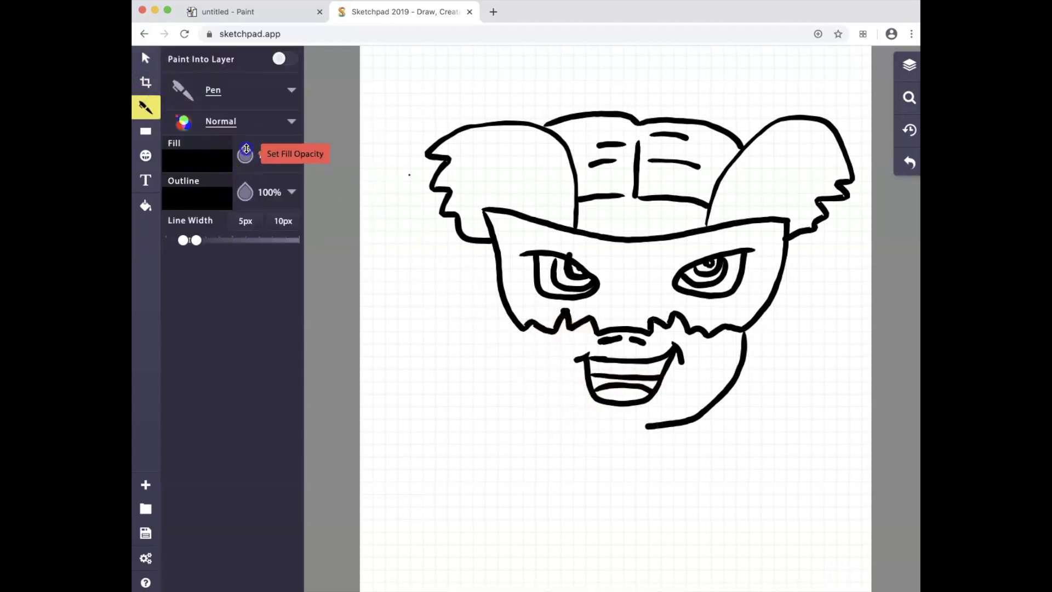
{"action": "left_click_drag", "start_coordinate": [245, 157], "coordinate": [248, 166]}
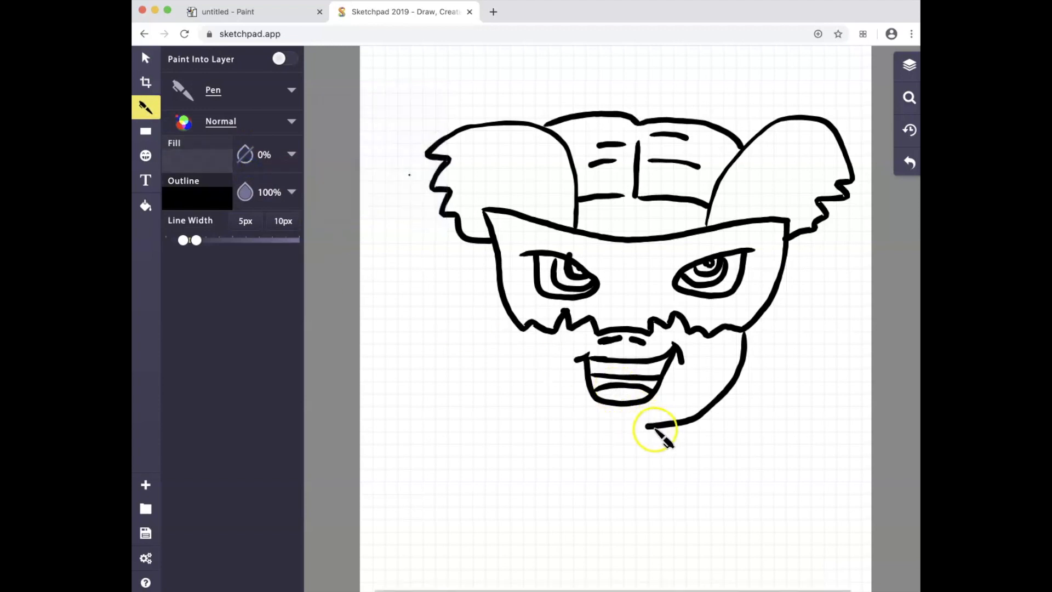
{"action": "left_click_drag", "start_coordinate": [647, 427], "coordinate": [624, 429]}
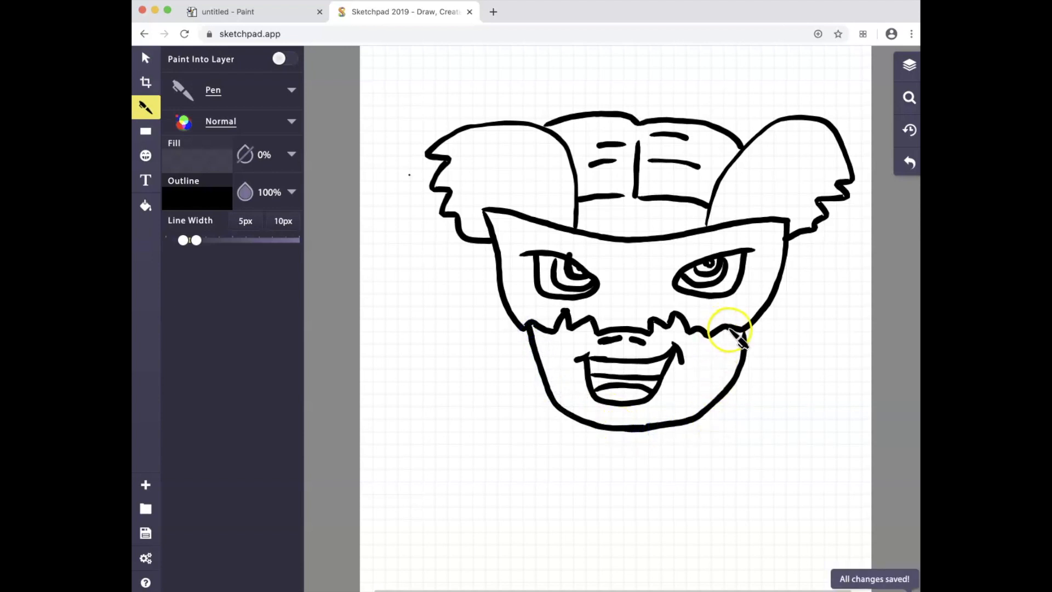
{"action": "left_click_drag", "start_coordinate": [730, 330], "coordinate": [719, 367]}
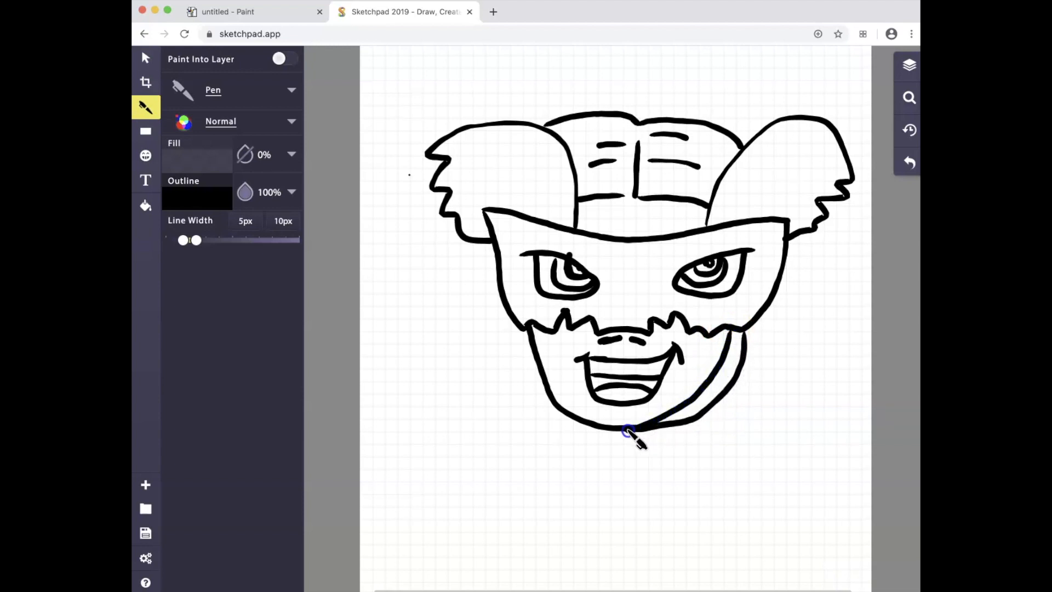
- Keep only the original right jaw stroke, moving and rotating it to join the left jaw line at the chin and the mask's lower edge
{"action": "left_click", "coordinate": [145, 56]}
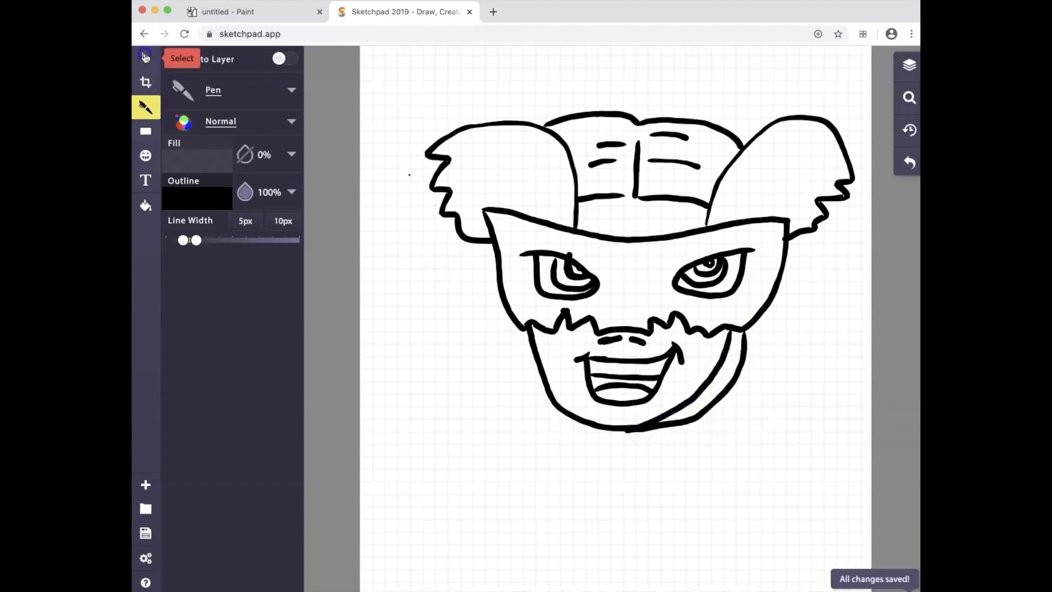
{"action": "left_click", "coordinate": [700, 418]}
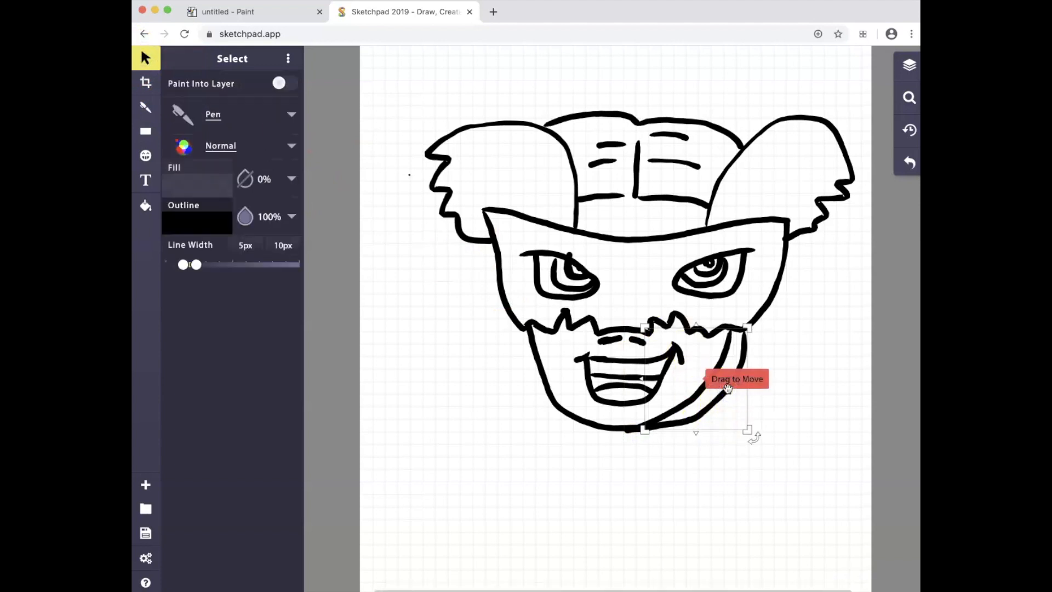
{"action": "mouse_move", "coordinate": [727, 388]}
{"action": "left_mouse_down"}
{"action": "mouse_move", "coordinate": [704, 439]}
{"action": "mouse_move", "coordinate": [704, 383]}
{"action": "mouse_move", "coordinate": [724, 381]}
{"action": "left_mouse_up"}
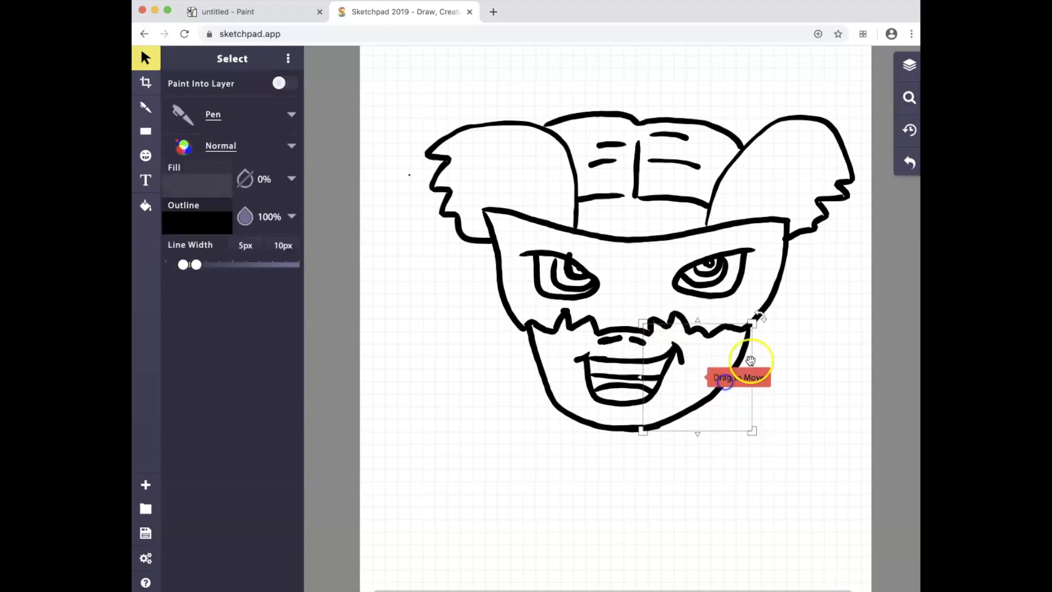
{"action": "mouse_move", "coordinate": [751, 324]}
{"action": "left_mouse_down"}
{"action": "mouse_move", "coordinate": [735, 330]}
{"action": "mouse_move", "coordinate": [740, 367]}
{"action": "mouse_move", "coordinate": [750, 318]}
{"action": "left_mouse_up"}
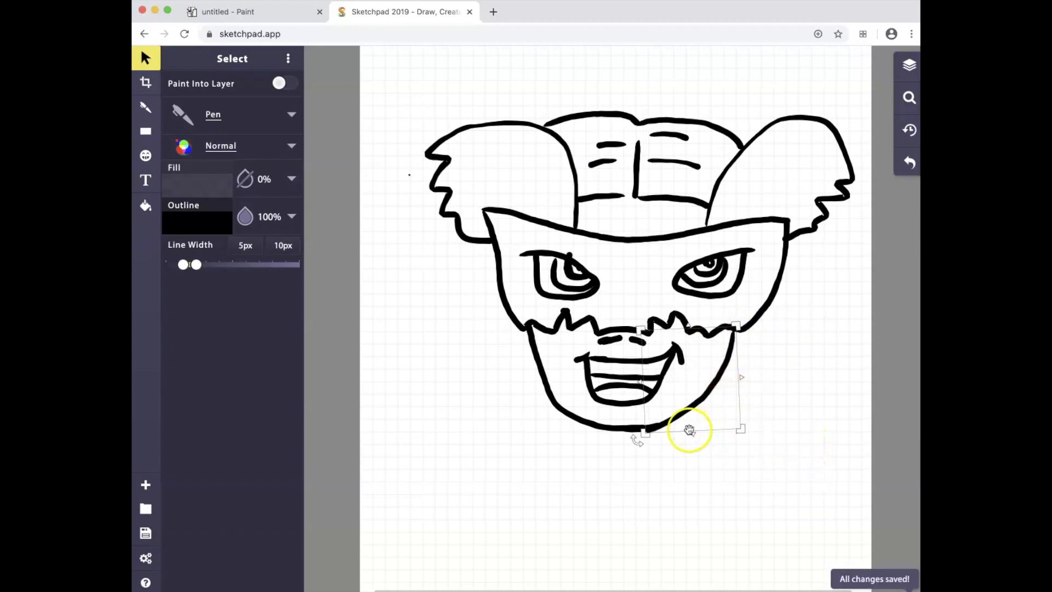
{"action": "left_click", "coordinate": [738, 521]}
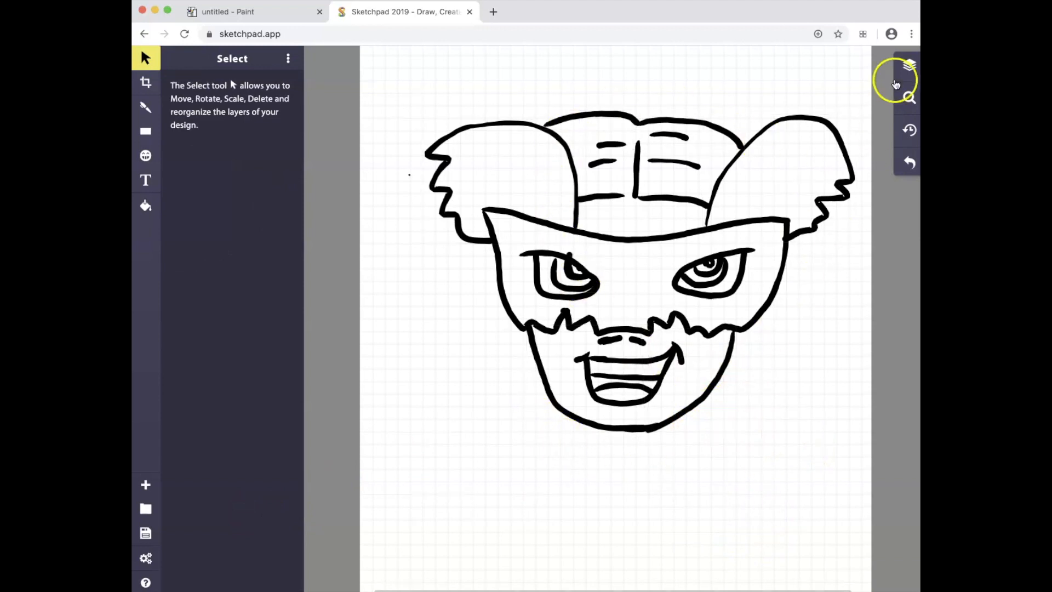
- Select all Pen layers, from the topmost down to the one above Background, and put them in a group
{"action": "left_click", "coordinate": [910, 67]}
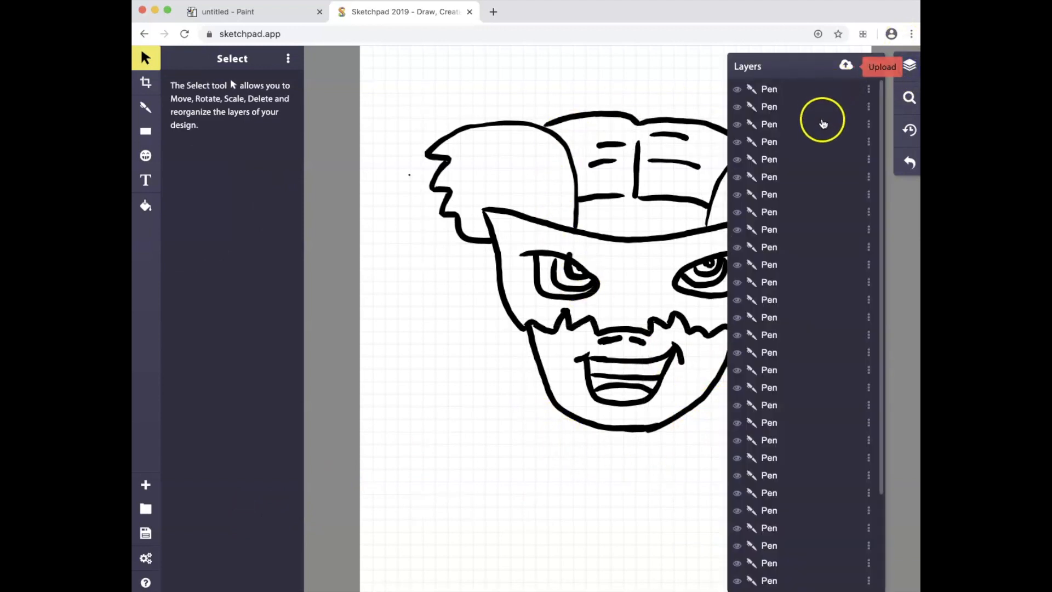
{"action": "scroll", "coordinate": [824, 125], "scroll_direction": "up", "scroll_amount": 4}
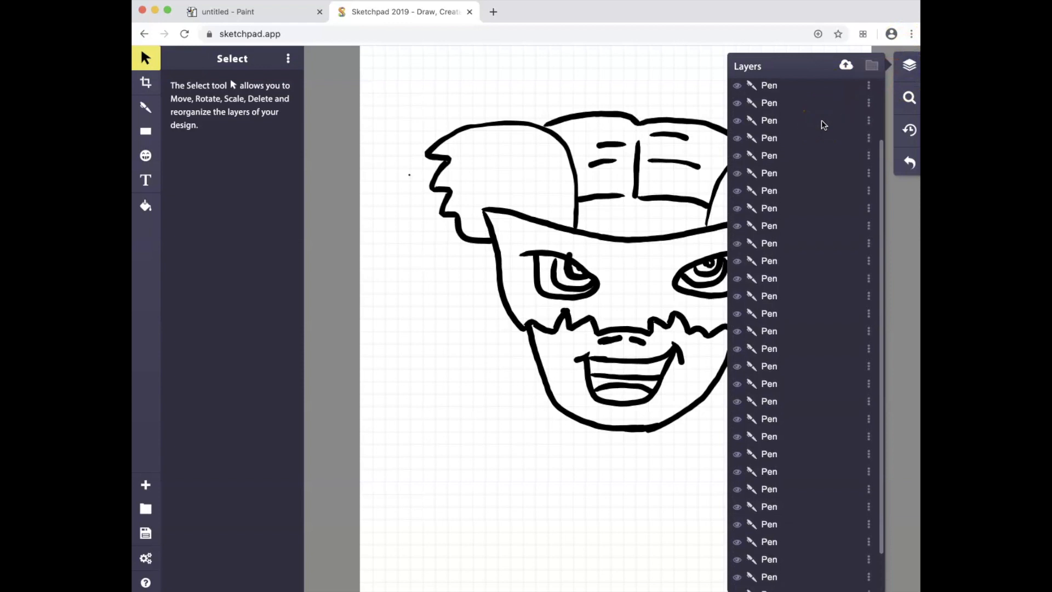
{"action": "left_click", "coordinate": [771, 89]}
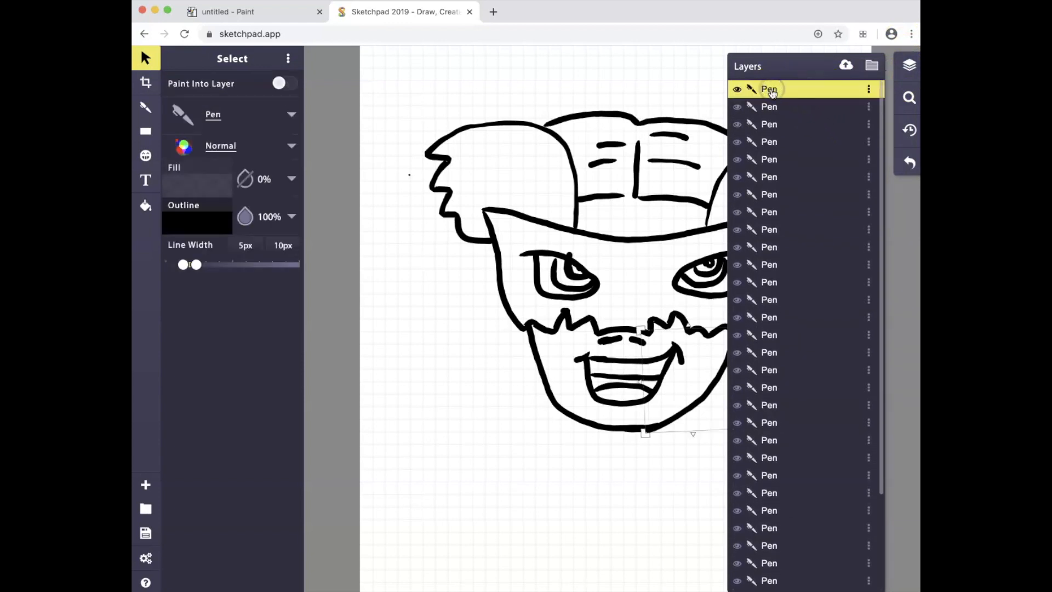
{"action": "scroll", "coordinate": [784, 111], "scroll_direction": "down", "scroll_amount": 4}
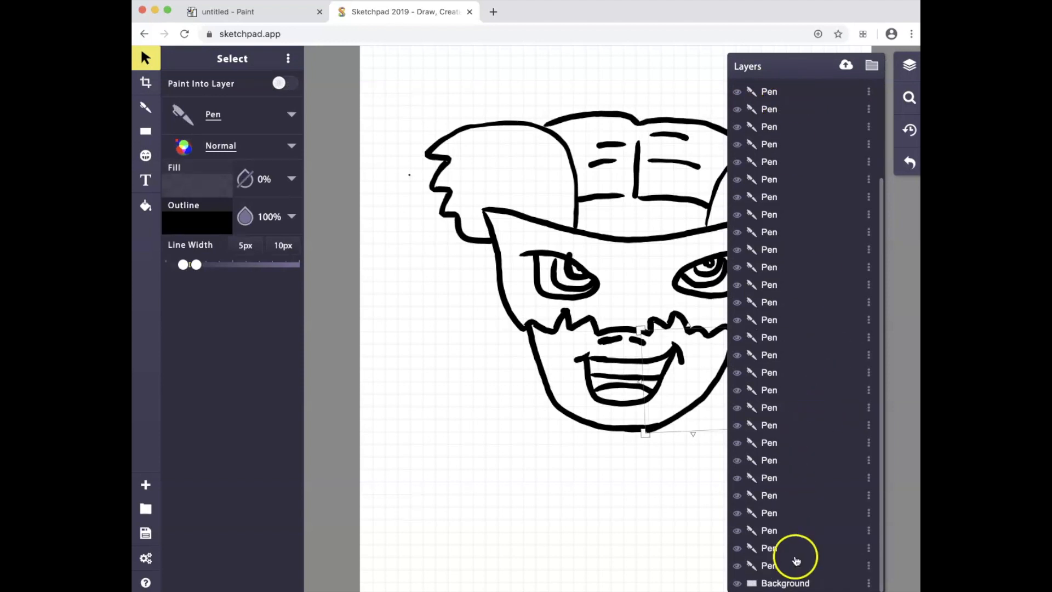
{"action": "left_click", "coordinate": [772, 569], "text": "shift"}
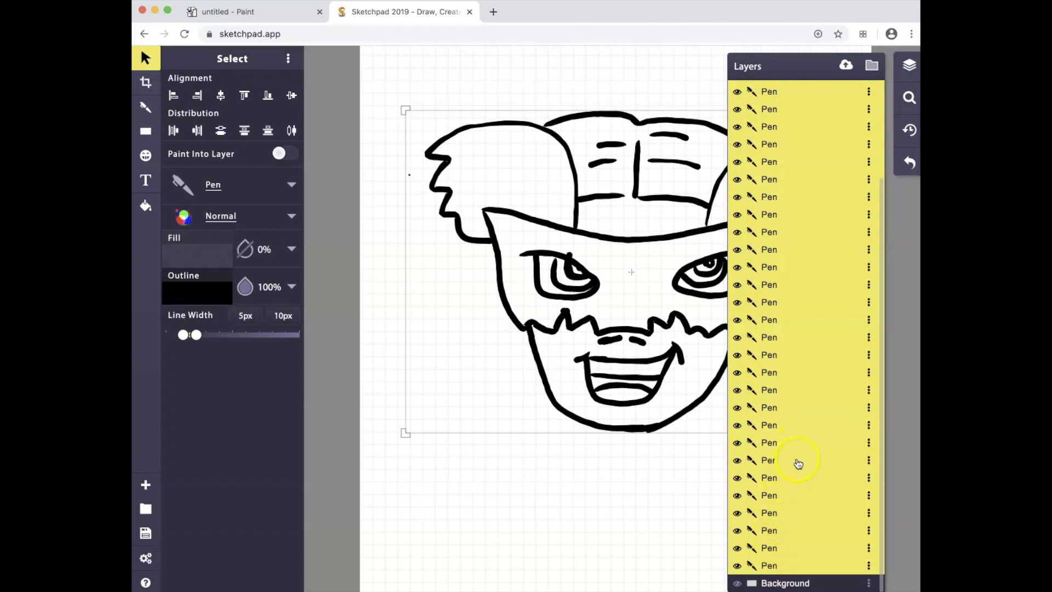
{"action": "left_click", "coordinate": [872, 66]}
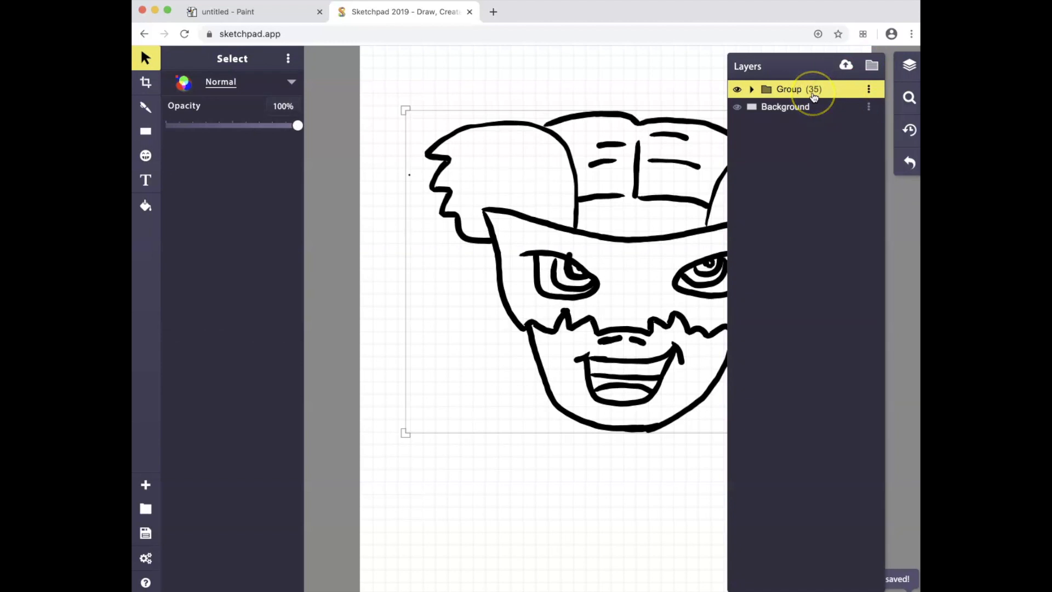
- Rename the new layer group to "black pen" and expand it briefly to check its contents
{"action": "left_click", "coordinate": [803, 91]}
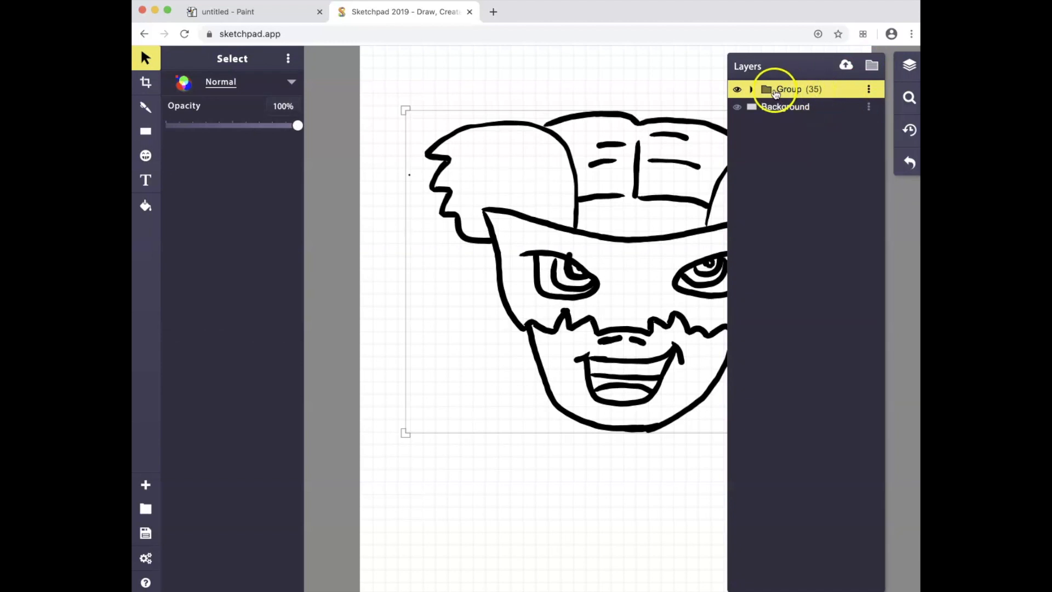
{"action": "right_click", "coordinate": [803, 91]}
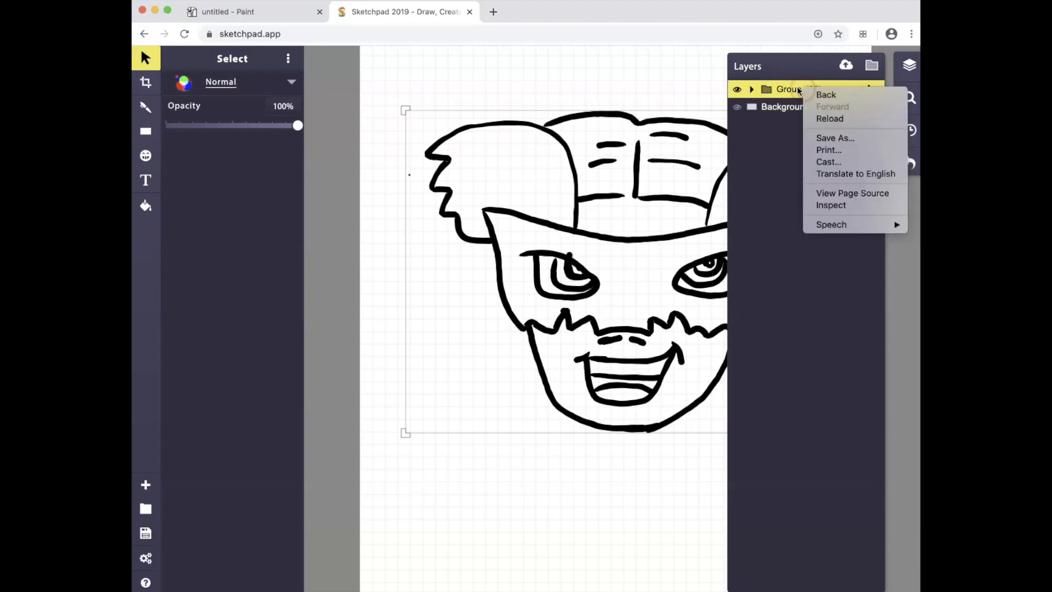
{"action": "left_click", "coordinate": [799, 90]}
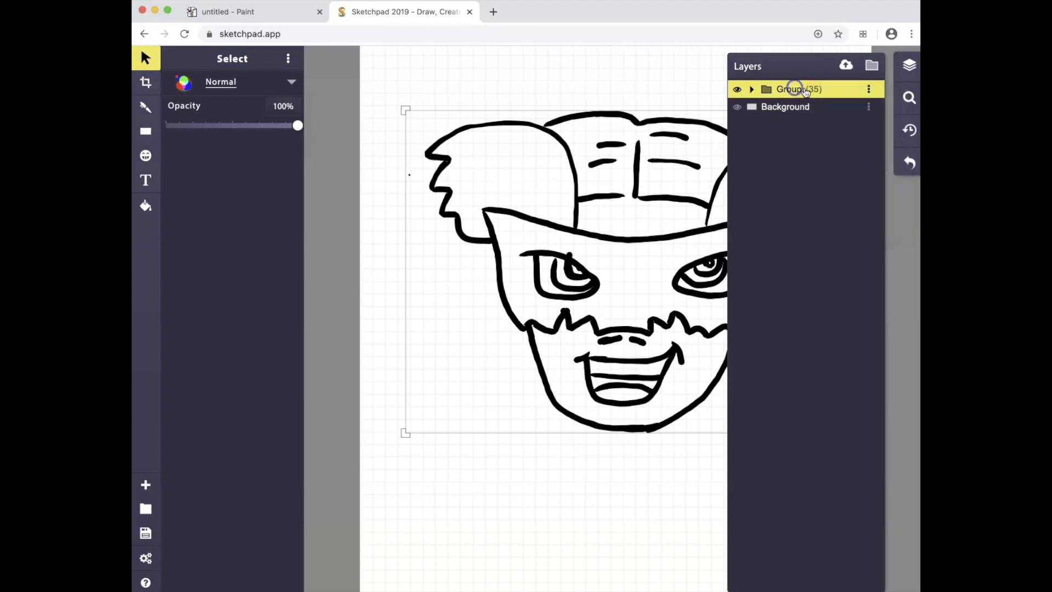
{"action": "left_click", "coordinate": [868, 90]}
{"action": "left_click", "coordinate": [776, 88]}
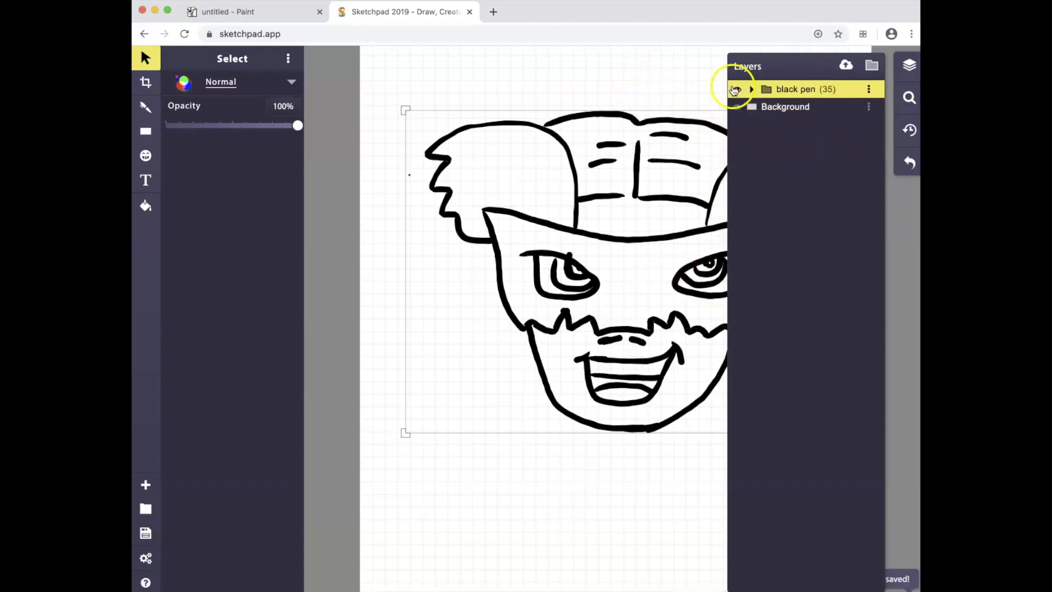
{"action": "left_click", "coordinate": [750, 90]}
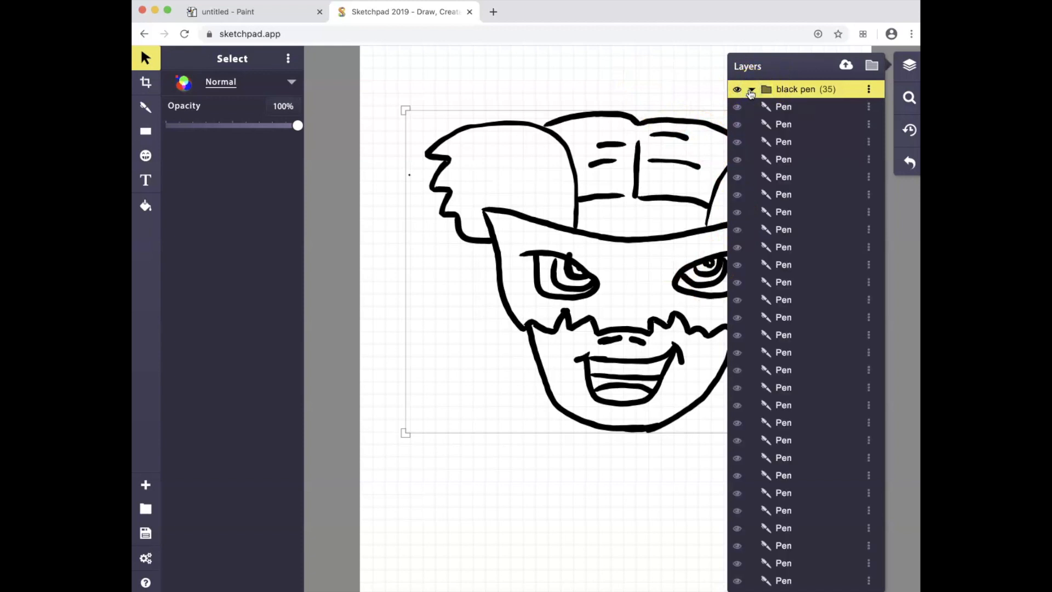
{"action": "left_click", "coordinate": [750, 90]}
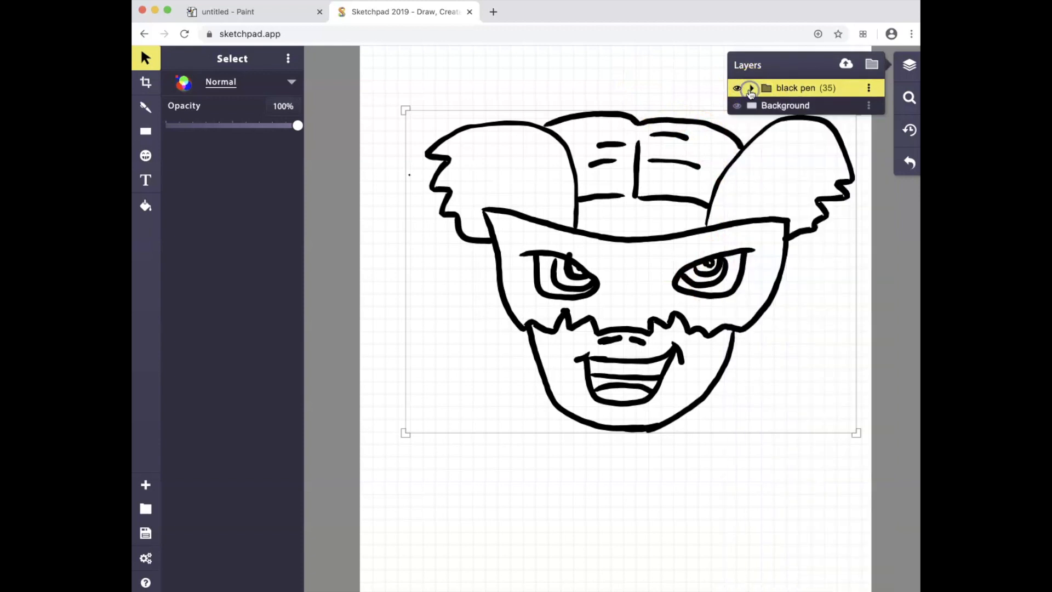
- Move the whole black pen group up and scale it down to fit in the upper part of the page
{"action": "left_click", "coordinate": [869, 88]}
{"action": "left_click", "coordinate": [815, 70]}
{"action": "left_click", "coordinate": [783, 332]}
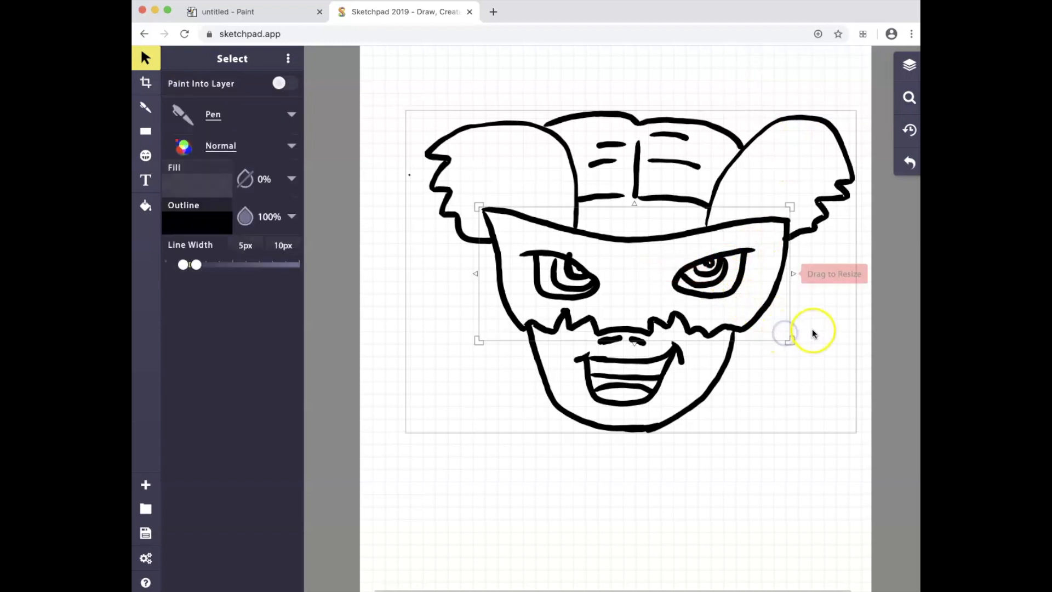
{"action": "mouse_move", "coordinate": [813, 333]}
{"action": "left_mouse_down"}
{"action": "mouse_move", "coordinate": [819, 343]}
{"action": "mouse_move", "coordinate": [798, 279]}
{"action": "mouse_move", "coordinate": [796, 453]}
{"action": "mouse_move", "coordinate": [785, 434]}
{"action": "mouse_move", "coordinate": [816, 329]}
{"action": "mouse_move", "coordinate": [808, 296]}
{"action": "left_mouse_up"}
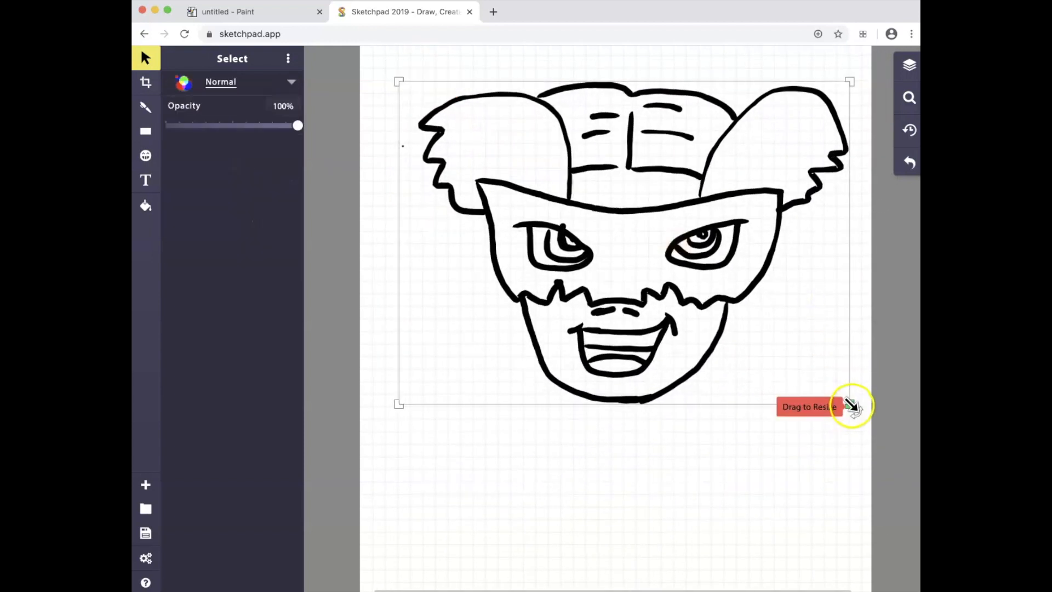
{"action": "mouse_move", "coordinate": [852, 406]}
{"action": "left_mouse_down"}
{"action": "mouse_move", "coordinate": [778, 353]}
{"action": "mouse_move", "coordinate": [784, 414]}
{"action": "mouse_move", "coordinate": [758, 294]}
{"action": "mouse_move", "coordinate": [758, 321]}
{"action": "left_mouse_up"}
{"action": "scroll", "coordinate": [758, 322], "scroll_direction": "up", "scroll_amount": 5}
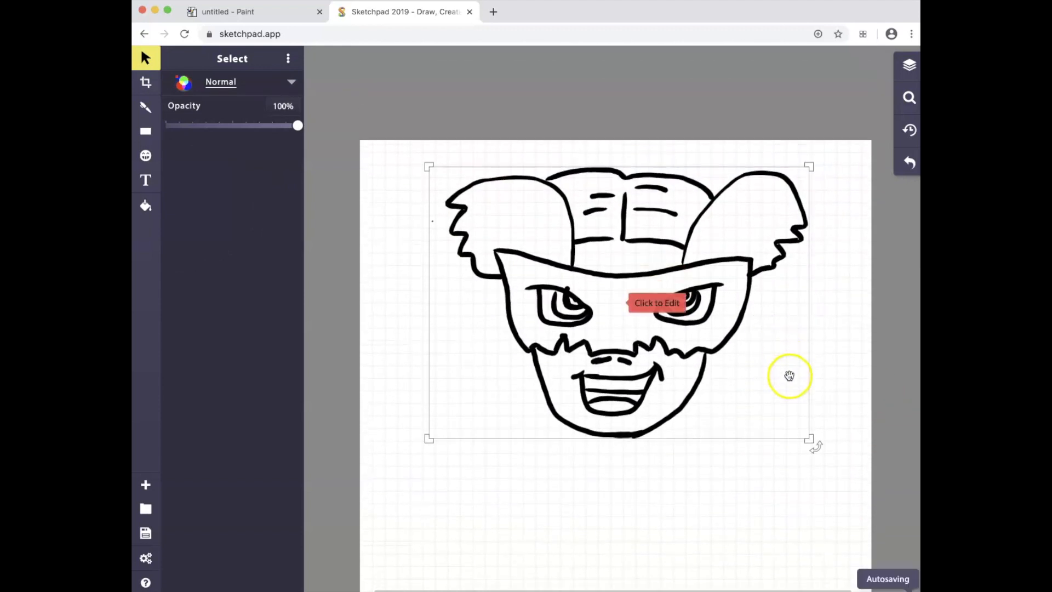
{"action": "scroll", "coordinate": [789, 376], "scroll_direction": "down", "scroll_amount": 5}
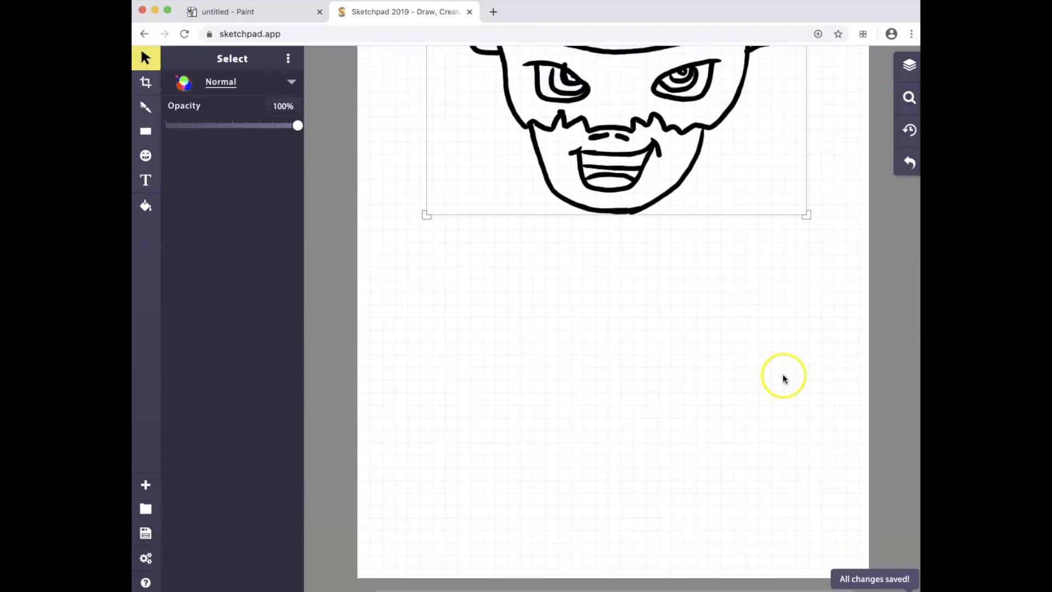
{"action": "scroll", "coordinate": [783, 376], "scroll_direction": "up", "scroll_amount": 3}
{"action": "left_click_drag", "start_coordinate": [725, 284], "coordinate": [727, 301]}
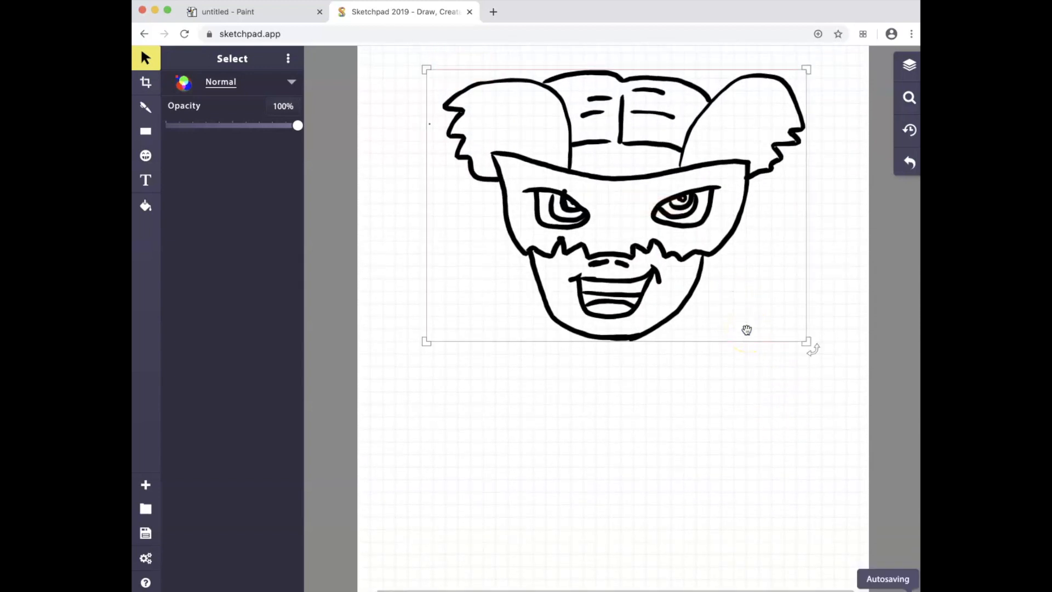
- Duplicate the black pen mask group and place the copy directly below the original, at about X 102 px, Y 547 px
{"action": "left_click_drag", "start_coordinate": [678, 297], "coordinate": [675, 591]}
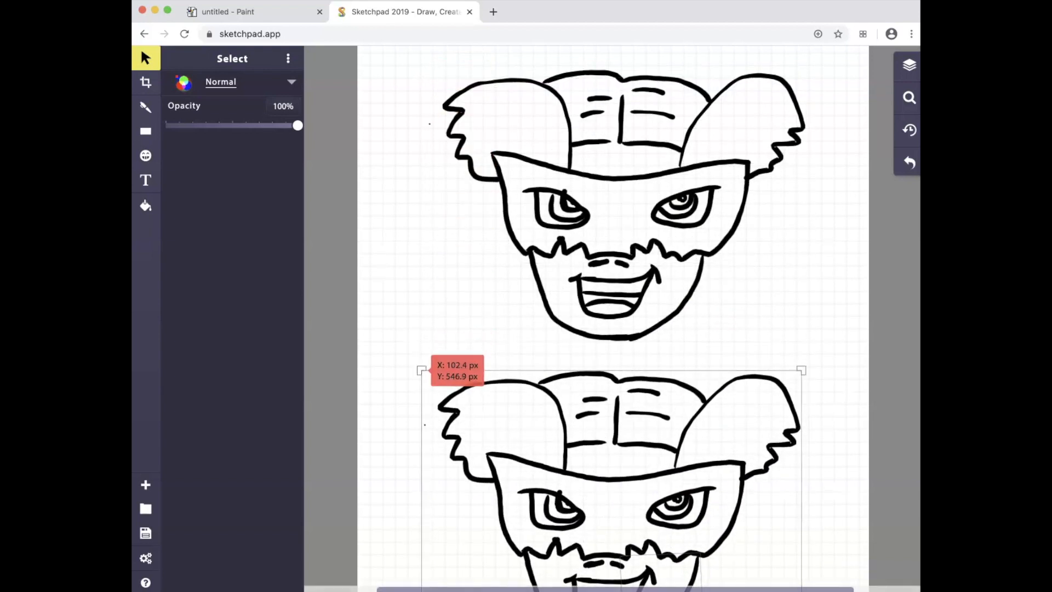
{"action": "scroll", "coordinate": [667, 555], "scroll_direction": "down", "scroll_amount": 3}
{"action": "scroll", "coordinate": [669, 551], "scroll_direction": "up", "scroll_amount": 1}
{"action": "scroll", "coordinate": [668, 550], "scroll_direction": "up", "scroll_amount": 2}
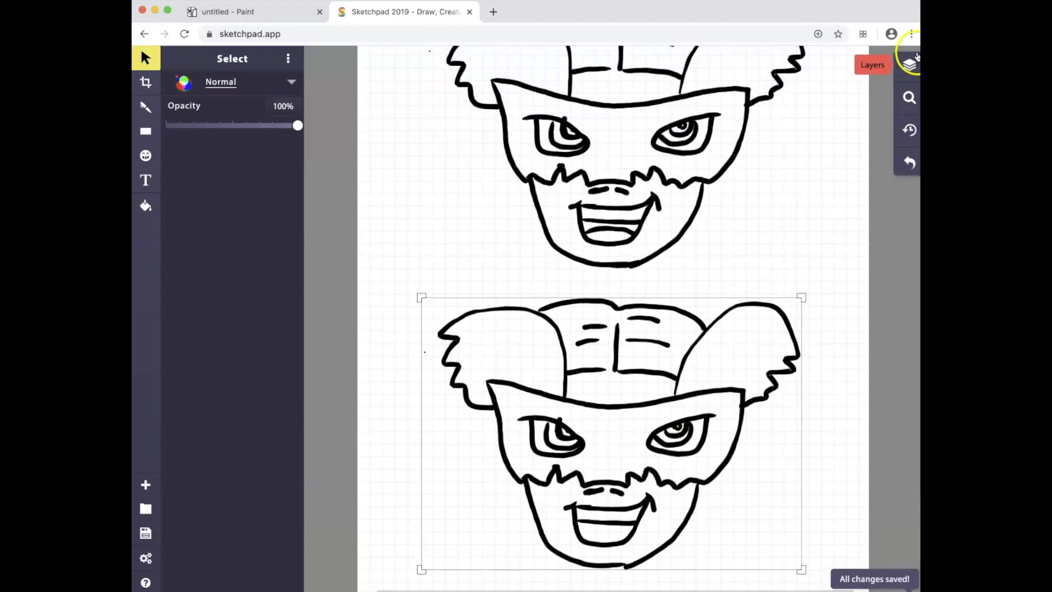
- Hide the duplicated black pen group so that only the upper mask shows, and leave nothing selected
{"action": "left_click", "coordinate": [909, 65]}
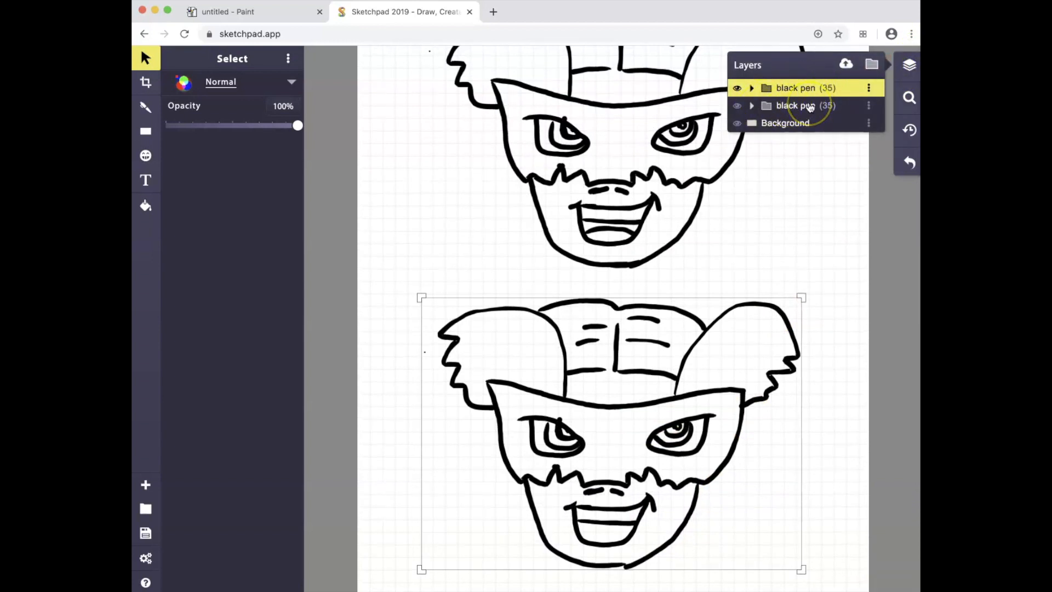
{"action": "scroll", "coordinate": [805, 200], "scroll_direction": "up", "scroll_amount": 3}
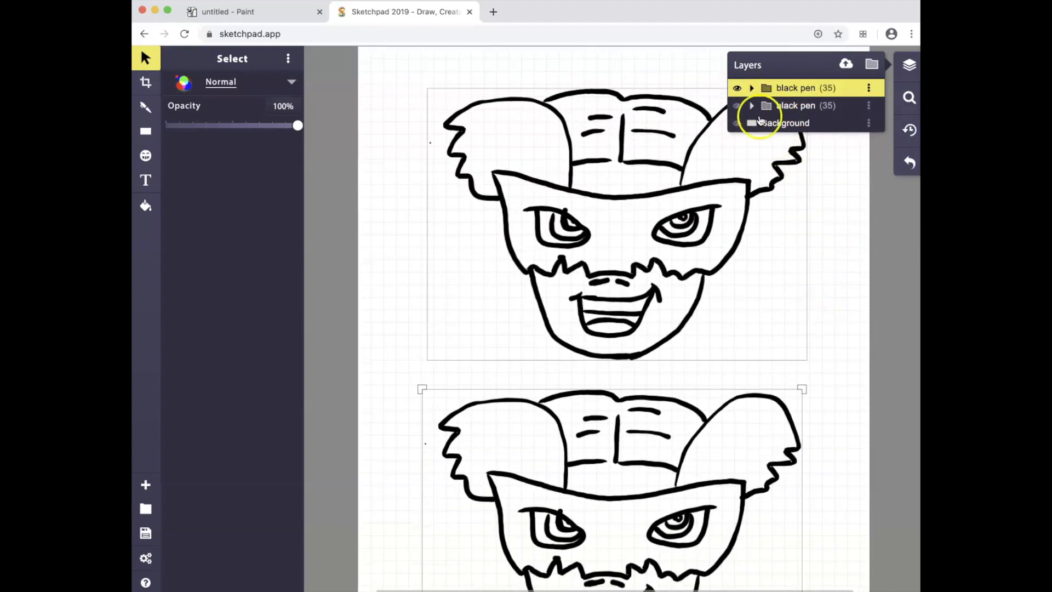
{"action": "left_click", "coordinate": [736, 89]}
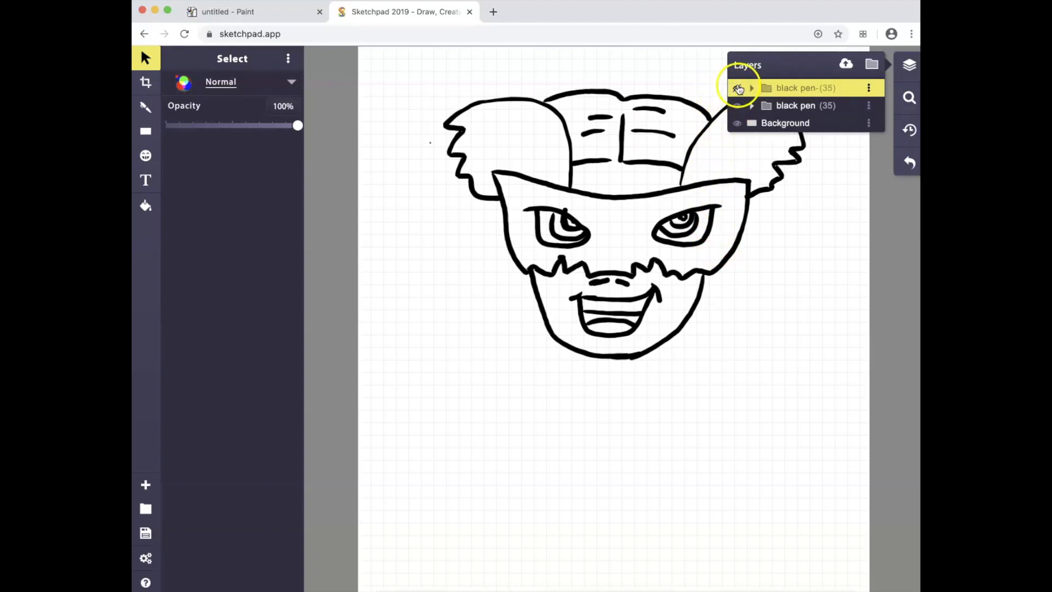
{"action": "left_click", "coordinate": [821, 284]}
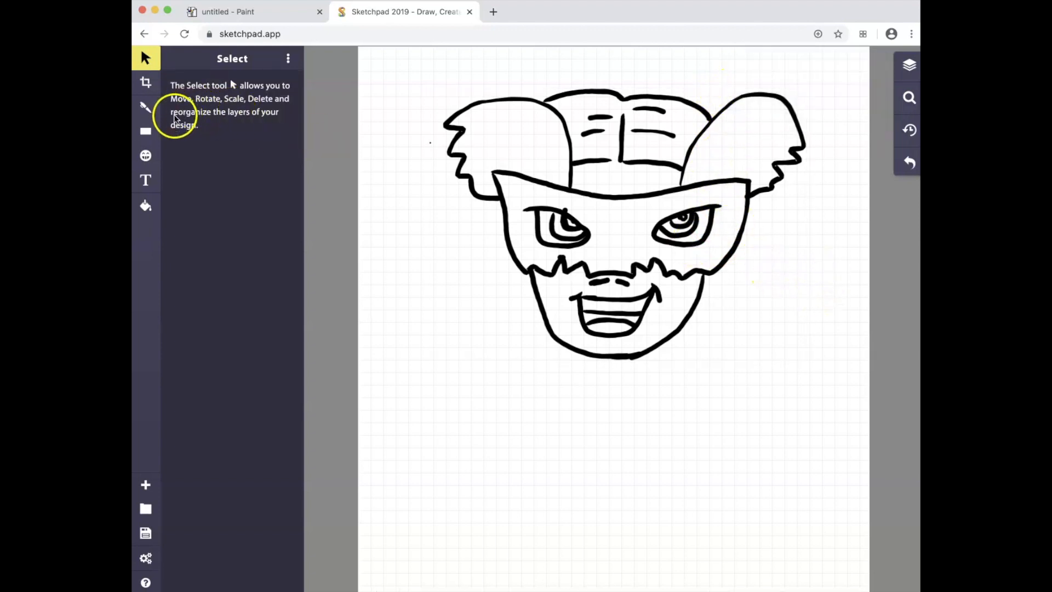
- Set up the Paintbrush with 0 px blur and the pink outline colour ff79c2
{"action": "left_click", "coordinate": [151, 111]}
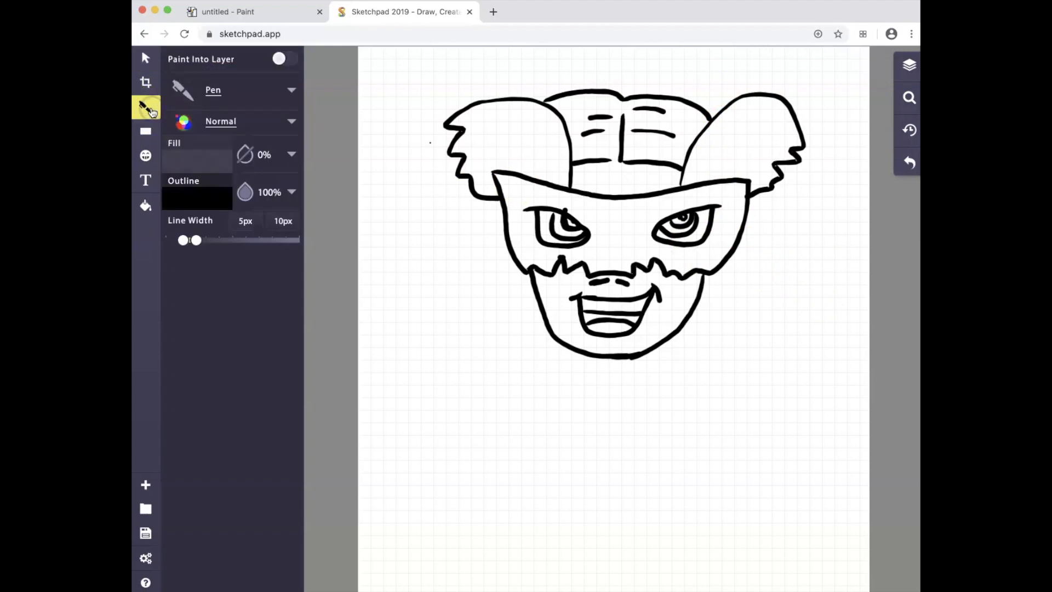
{"action": "left_click", "coordinate": [292, 89]}
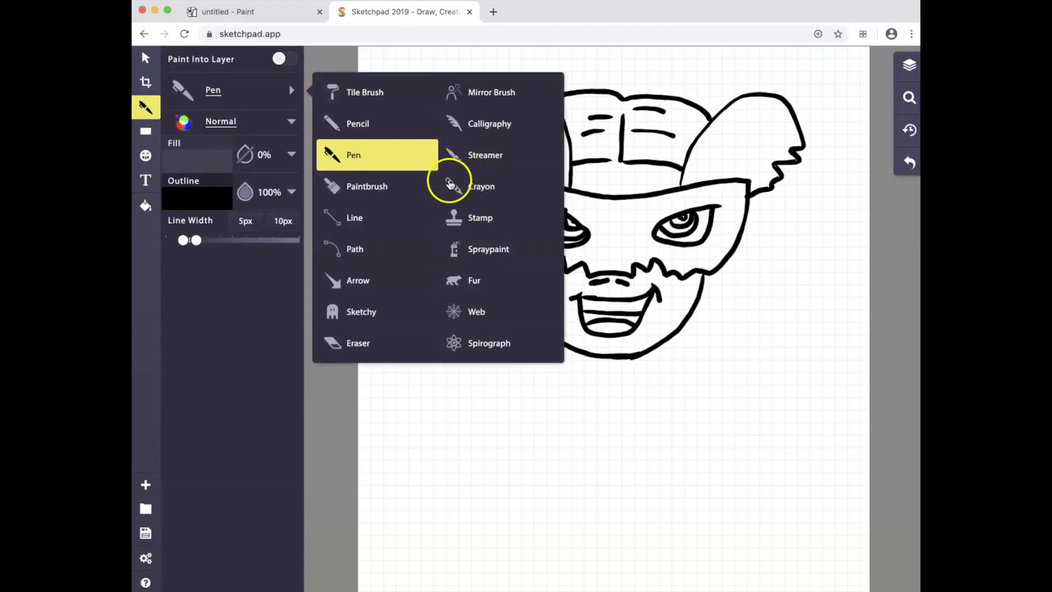
{"action": "left_click", "coordinate": [349, 186]}
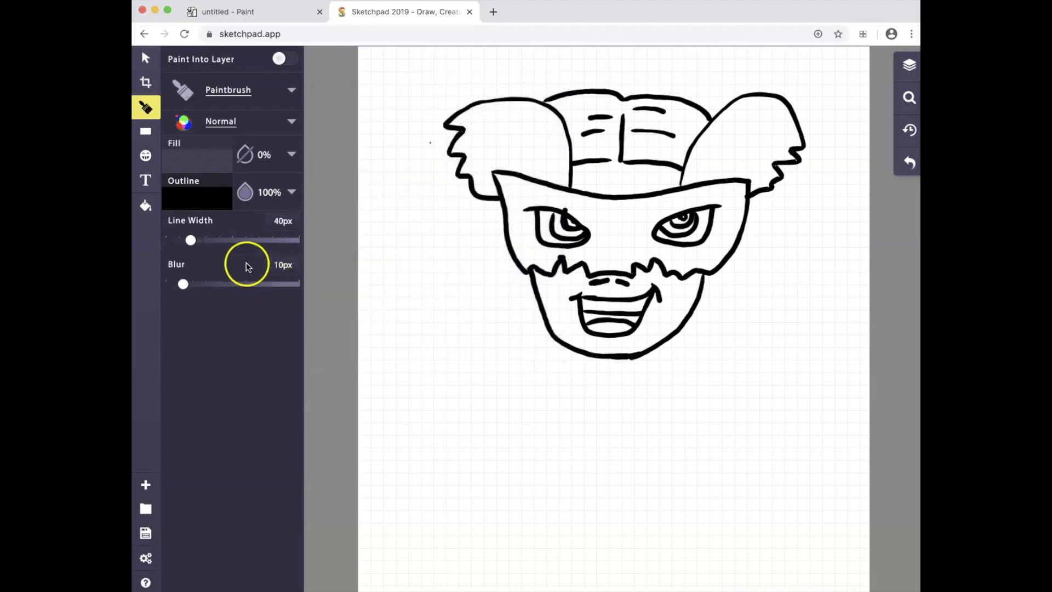
{"action": "mouse_move", "coordinate": [184, 285]}
{"action": "left_mouse_down"}
{"action": "mouse_move", "coordinate": [210, 284]}
{"action": "mouse_move", "coordinate": [170, 283]}
{"action": "mouse_move", "coordinate": [219, 285]}
{"action": "mouse_move", "coordinate": [152, 282]}
{"action": "left_mouse_up"}
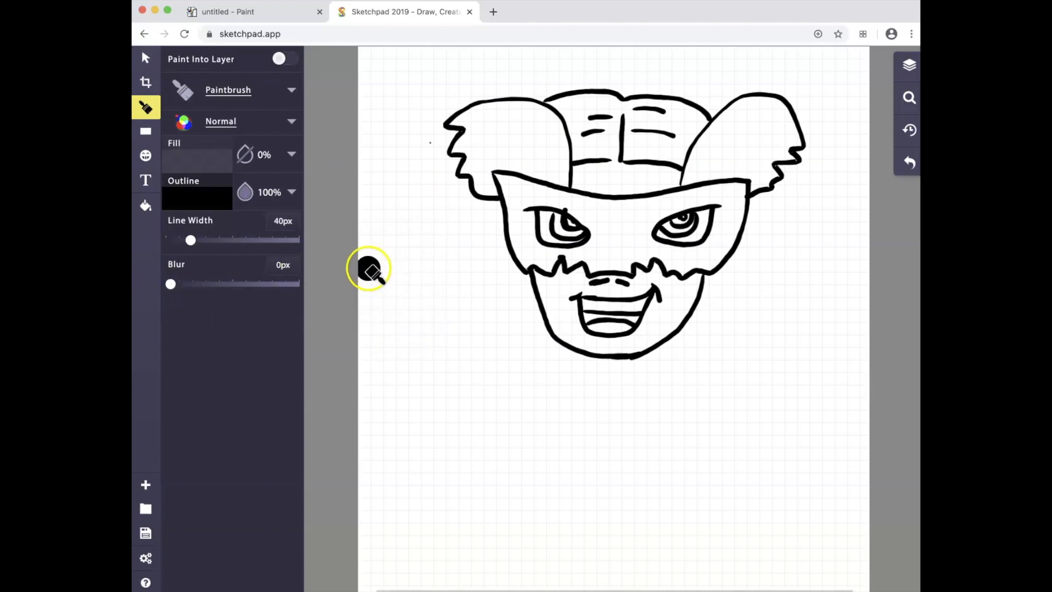
{"action": "left_click", "coordinate": [202, 203]}
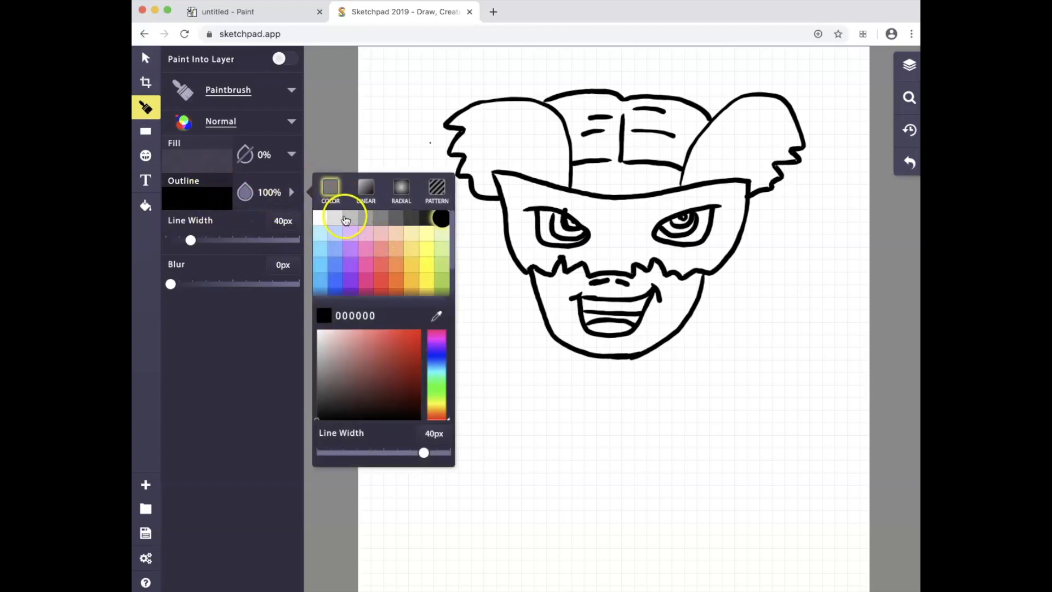
{"action": "left_click", "coordinate": [365, 252]}
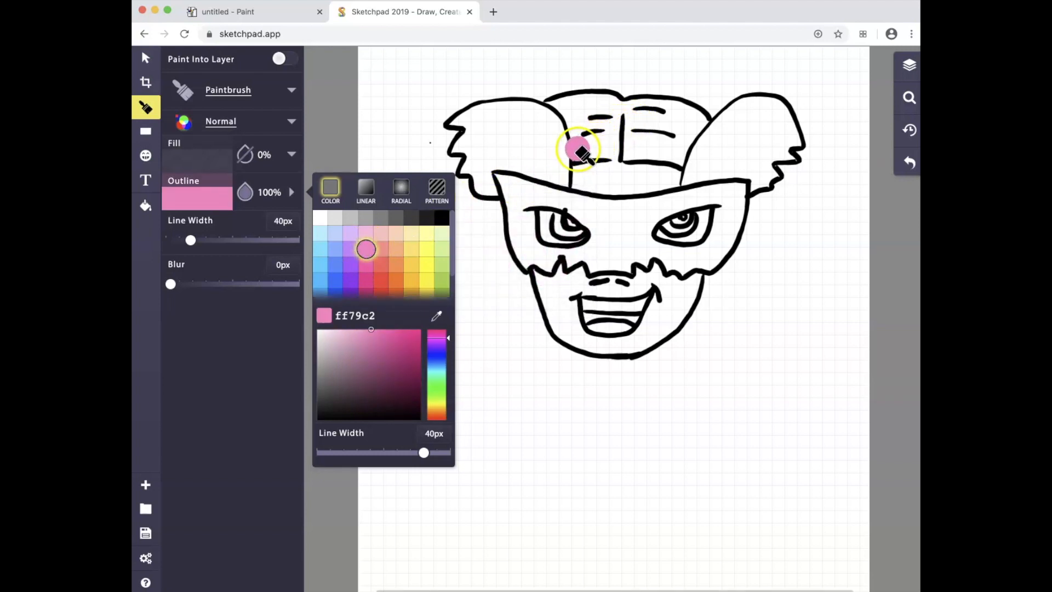
- Paint the top of the head between the ears pink and move the Paintbrush layer beneath both black pen groups
{"action": "left_click_drag", "start_coordinate": [571, 150], "coordinate": [583, 152]}
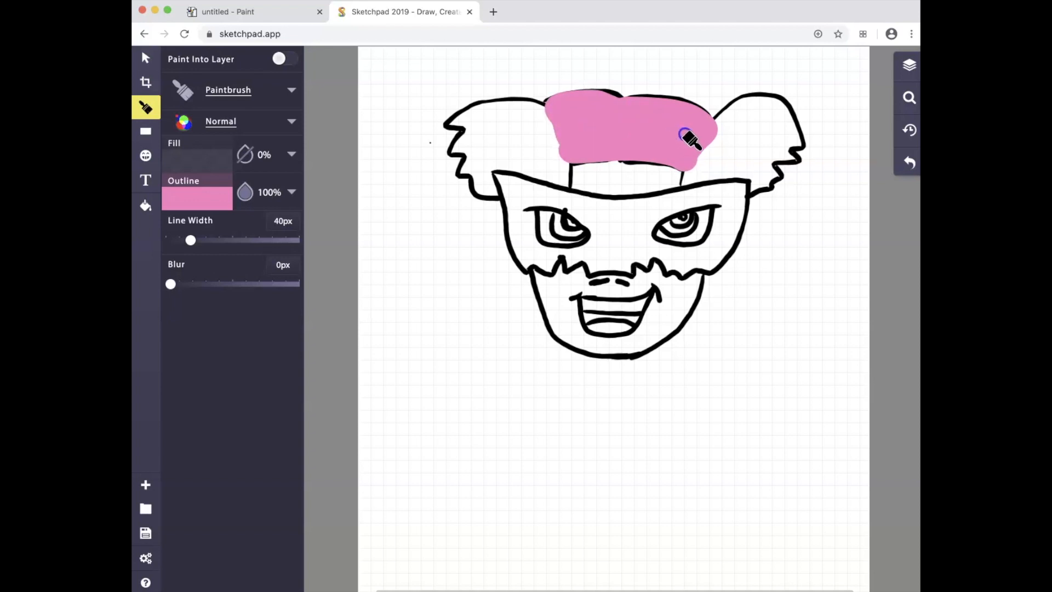
{"action": "left_click", "coordinate": [610, 262]}
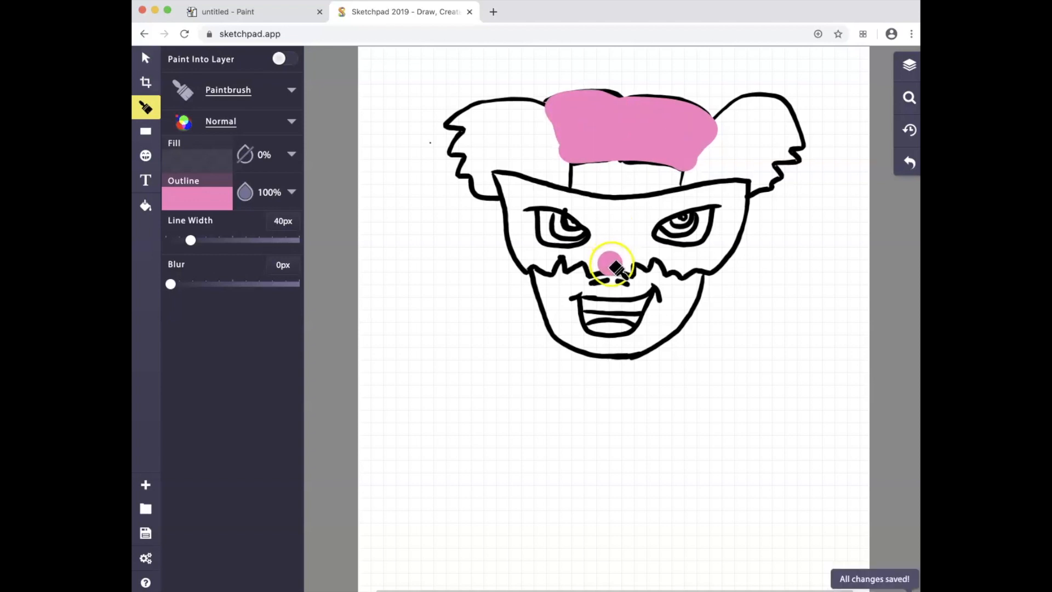
{"action": "left_click", "coordinate": [912, 66]}
{"action": "mouse_move", "coordinate": [838, 90]}
{"action": "left_mouse_down"}
{"action": "mouse_move", "coordinate": [798, 89]}
{"action": "mouse_move", "coordinate": [798, 131]}
{"action": "left_mouse_up"}
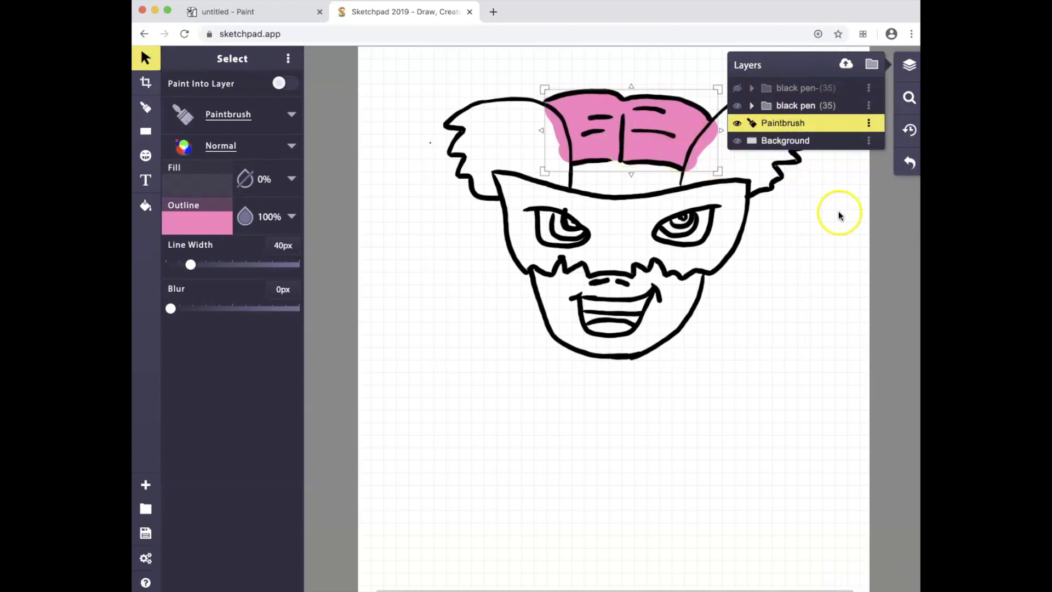
- Try dark grey 3f3f3f as the head-top paint layer's outline colour, and set it back to pink ff79c2
{"action": "scroll", "coordinate": [826, 210], "scroll_direction": "up", "scroll_amount": 3}
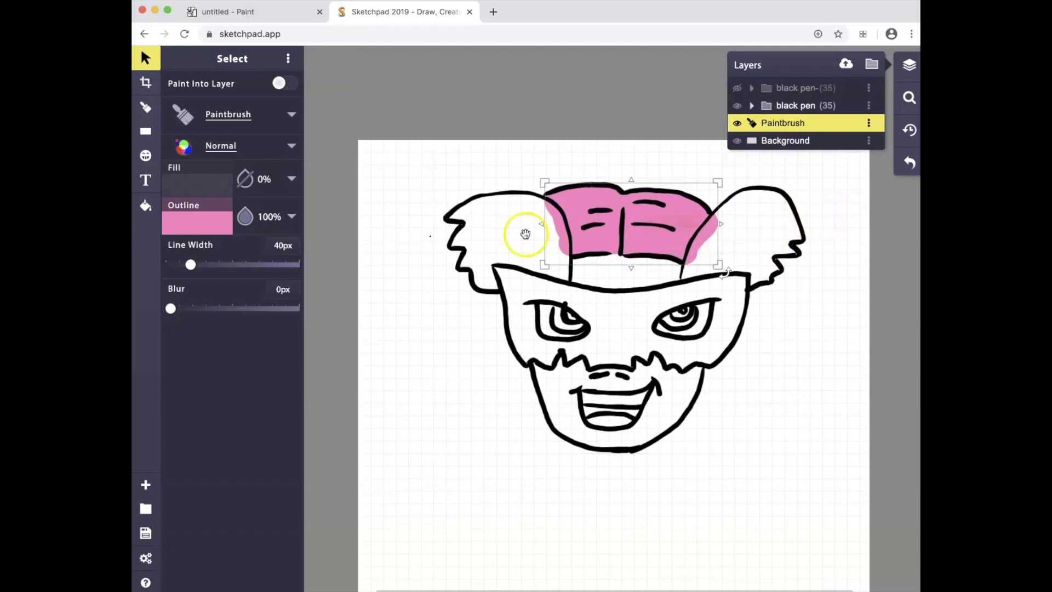
{"action": "left_click", "coordinate": [199, 223]}
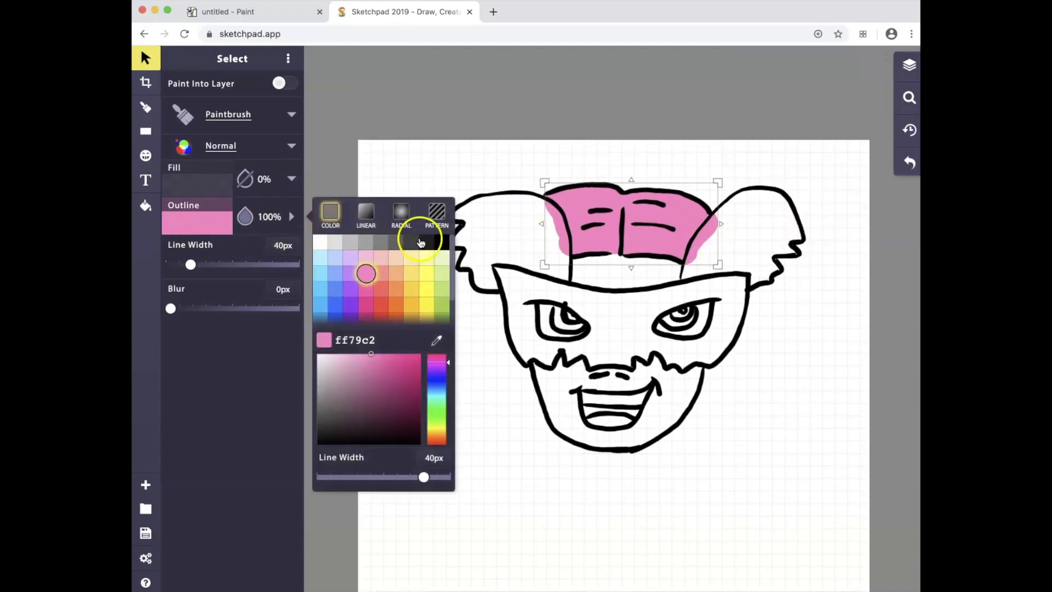
{"action": "left_click", "coordinate": [411, 244]}
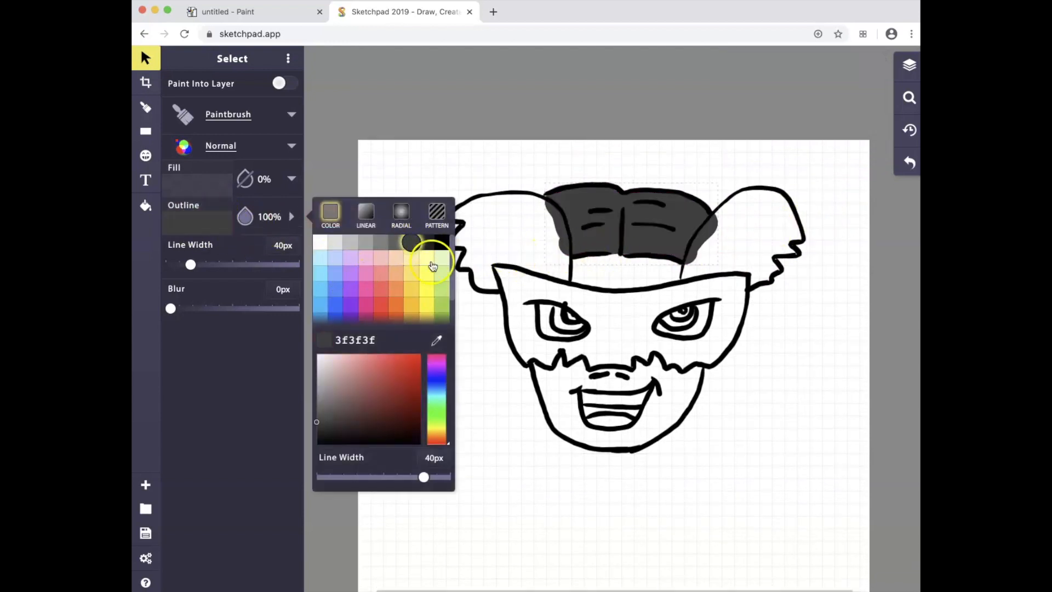
{"action": "left_click", "coordinate": [366, 273]}
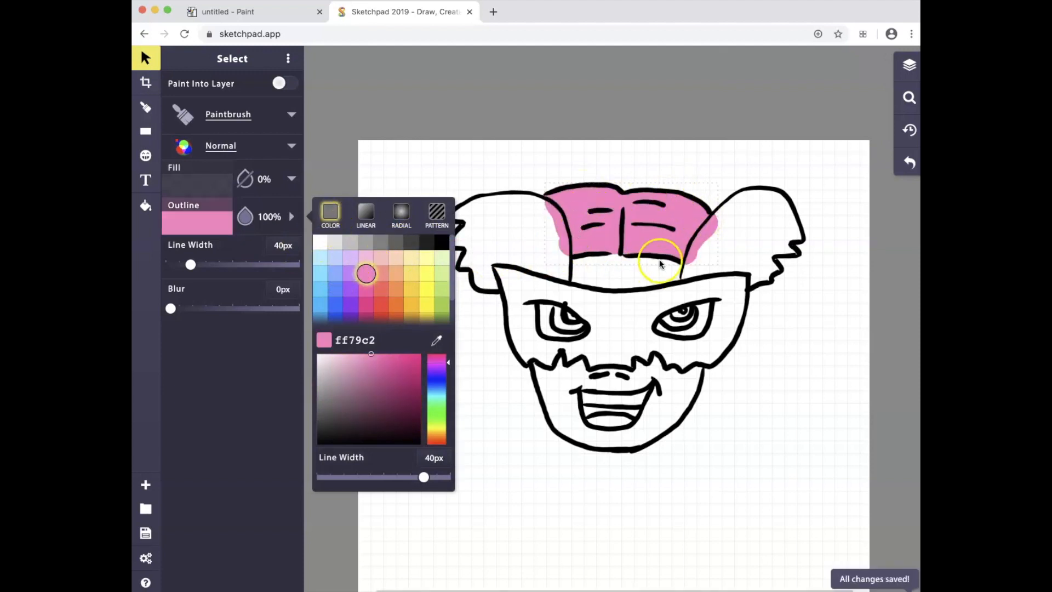
- Deselect the pink paint layer and set the Paintbrush outline colour to dark grey 3f3f3f
{"action": "left_click", "coordinate": [147, 59]}
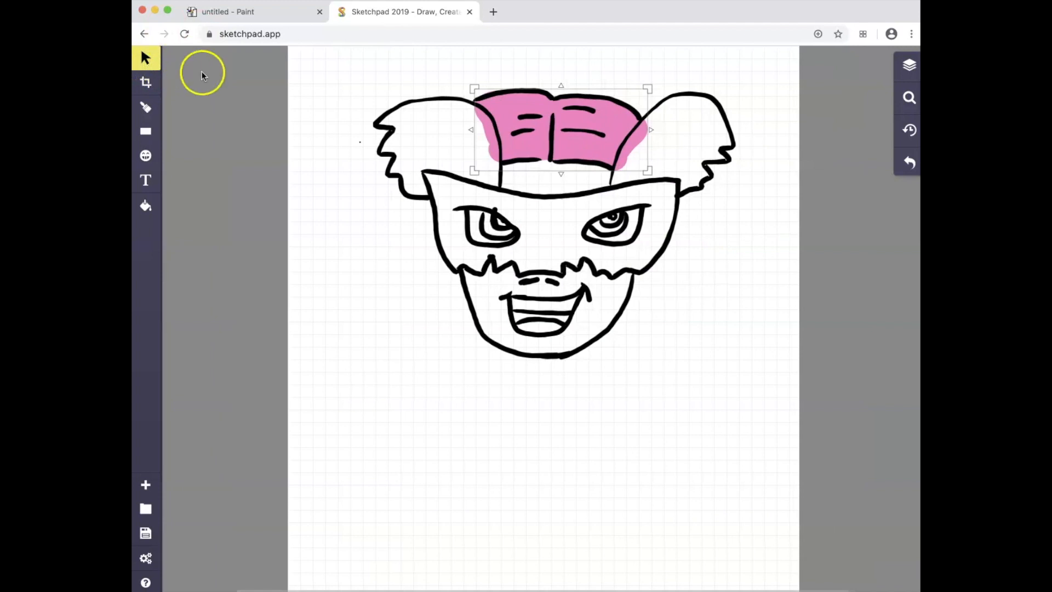
{"action": "left_click", "coordinate": [312, 99]}
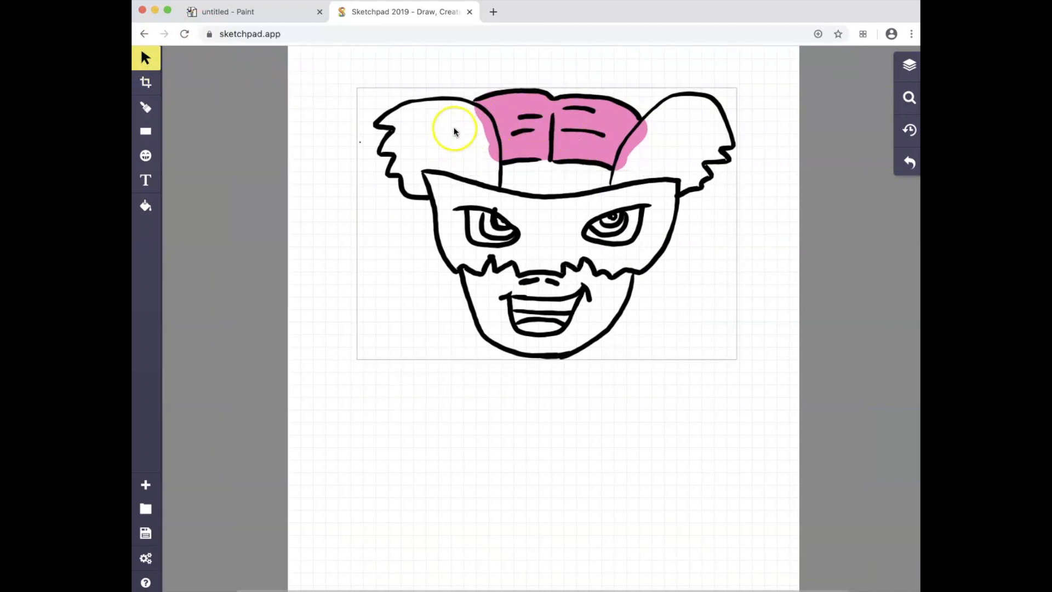
{"action": "left_click", "coordinate": [146, 107]}
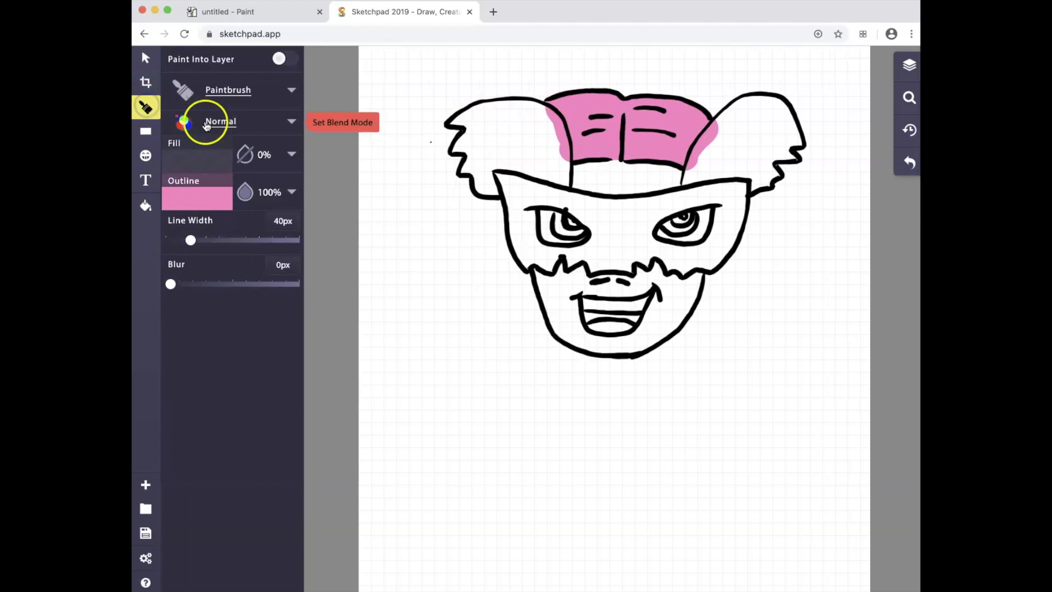
{"action": "left_click", "coordinate": [197, 203]}
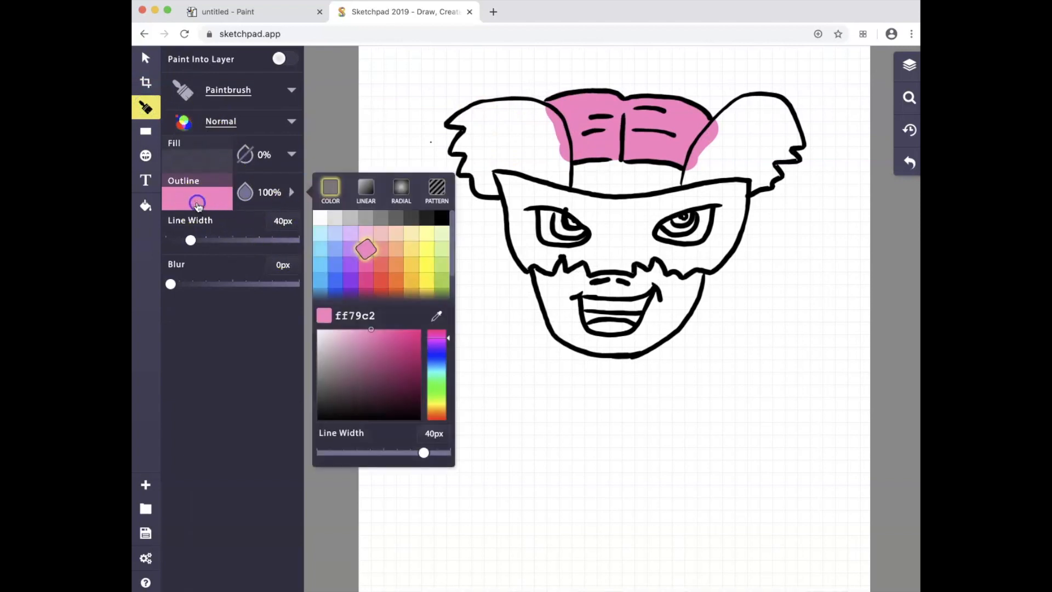
{"action": "left_click", "coordinate": [412, 219]}
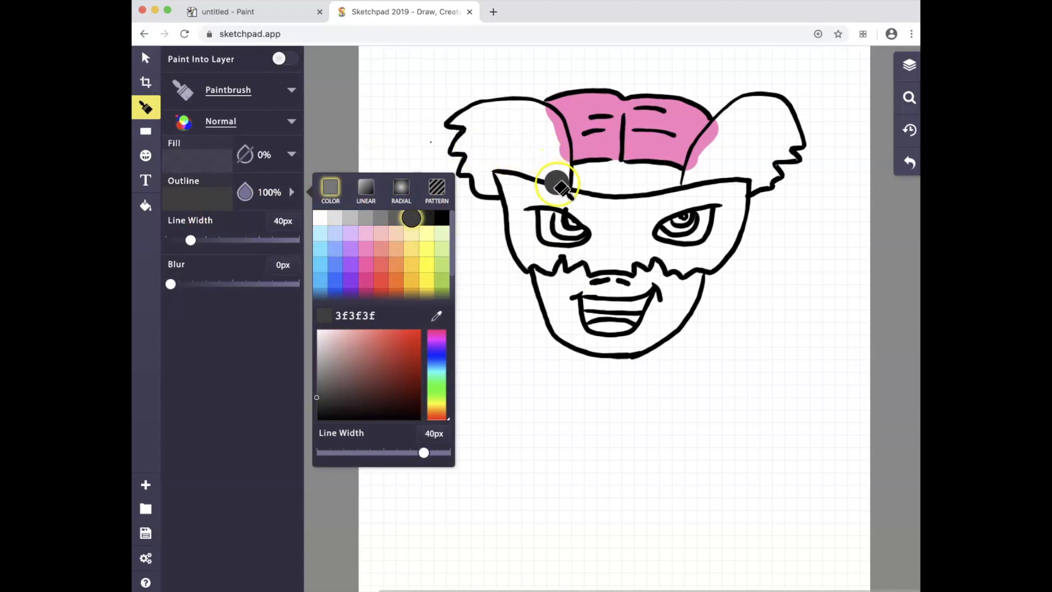
- Paint the main area of both ears dark grey with the 40 px brush, leaving the jagged fur tips
{"action": "left_click", "coordinate": [558, 177]}
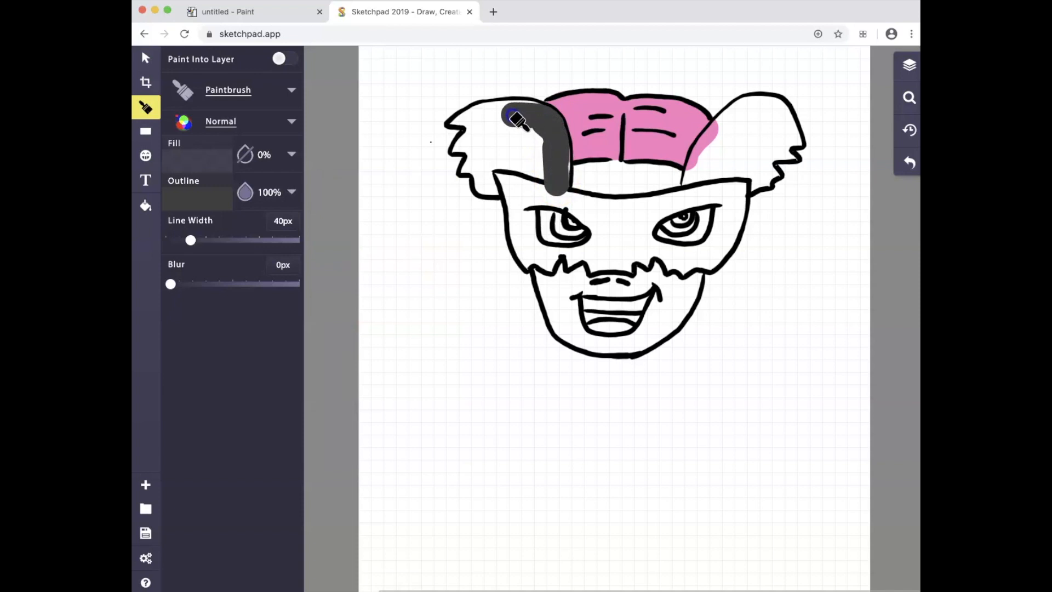
{"action": "left_click_drag", "start_coordinate": [485, 115], "coordinate": [492, 145]}
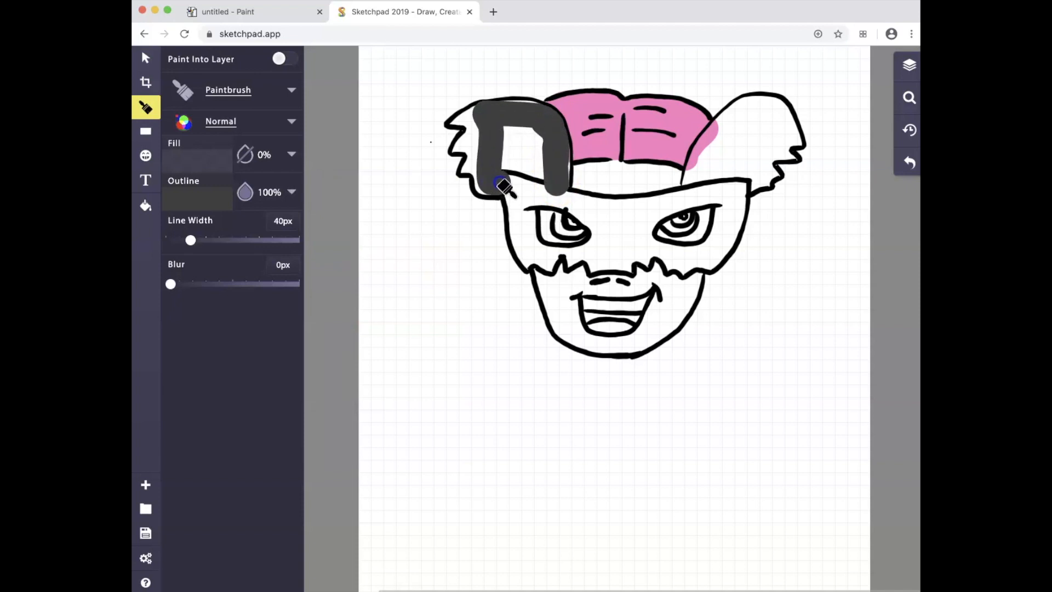
{"action": "mouse_move", "coordinate": [543, 185]}
{"action": "left_mouse_down"}
{"action": "mouse_move", "coordinate": [496, 145]}
{"action": "mouse_move", "coordinate": [494, 159]}
{"action": "mouse_move", "coordinate": [500, 116]}
{"action": "mouse_move", "coordinate": [504, 162]}
{"action": "mouse_move", "coordinate": [519, 143]}
{"action": "mouse_move", "coordinate": [541, 147]}
{"action": "left_mouse_up"}
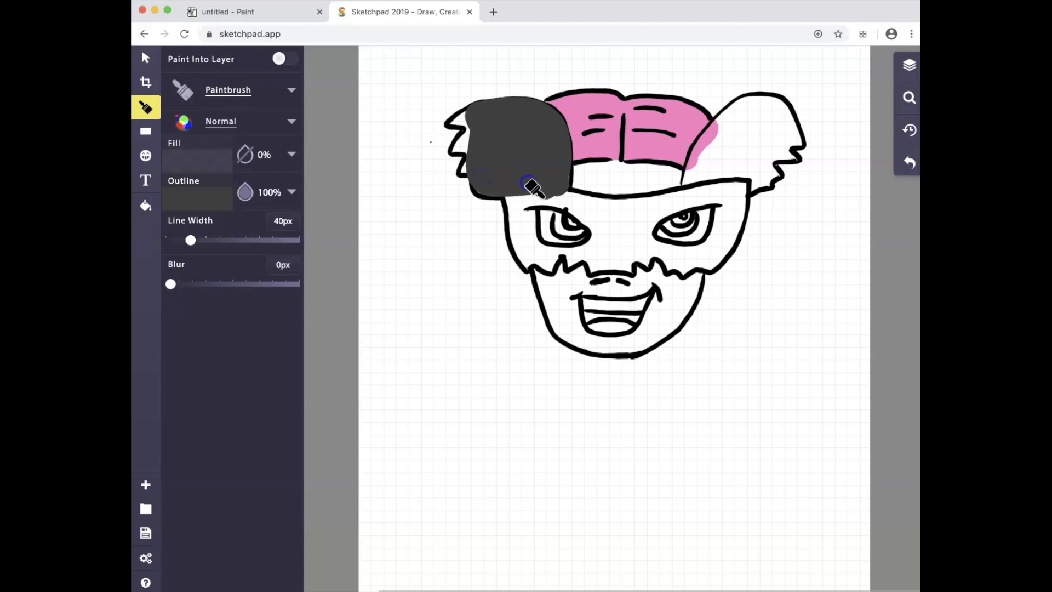
{"action": "left_click", "coordinate": [696, 183]}
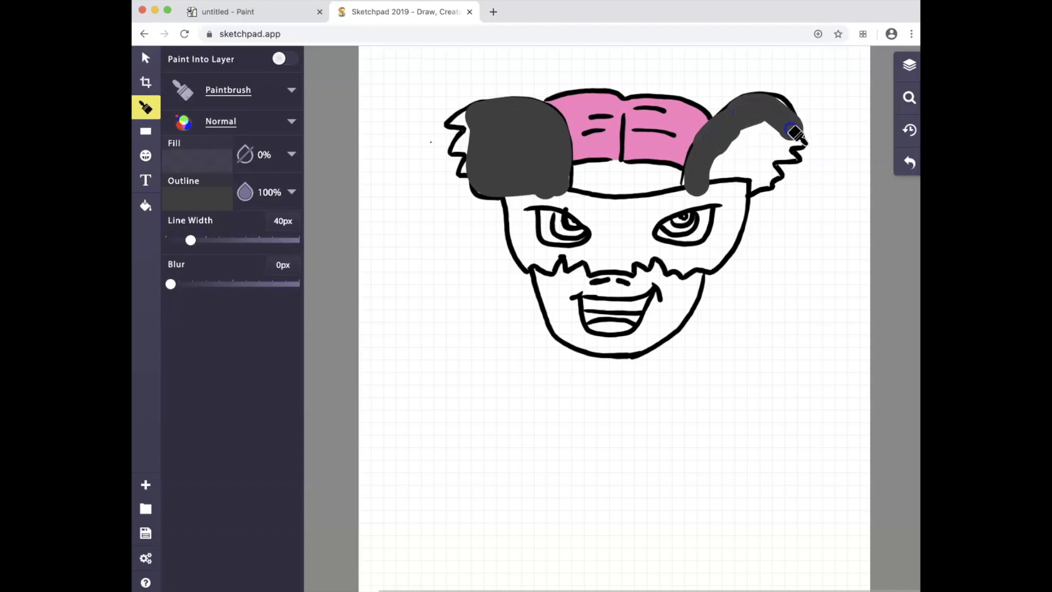
{"action": "mouse_move", "coordinate": [777, 143]}
{"action": "left_mouse_down"}
{"action": "mouse_move", "coordinate": [743, 177]}
{"action": "mouse_move", "coordinate": [709, 176]}
{"action": "mouse_move", "coordinate": [763, 124]}
{"action": "left_mouse_up"}
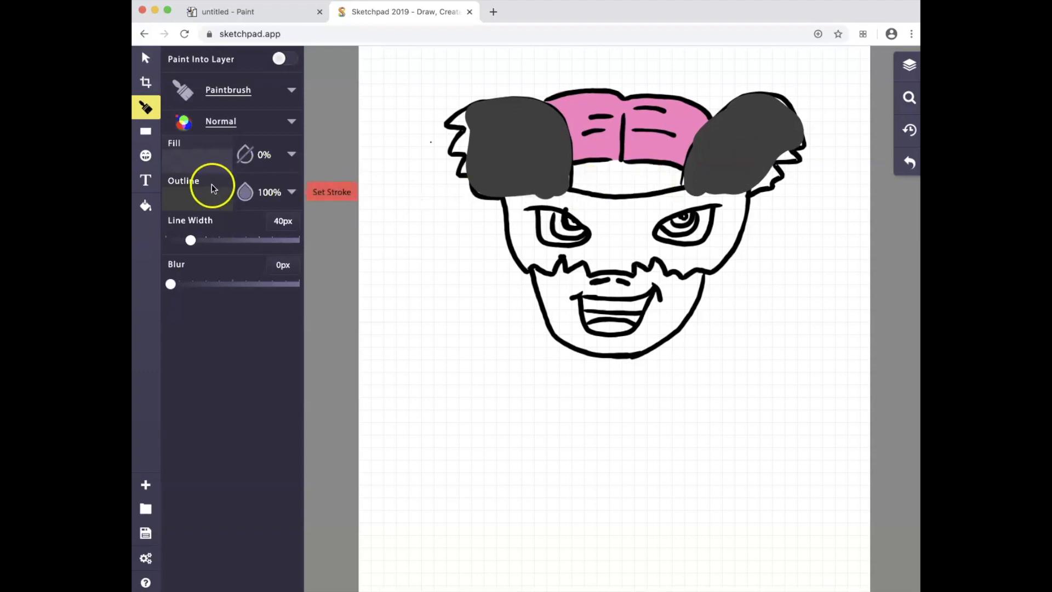
- Set the Paintbrush line width to 7.83 px and fill the jagged fur tips of the left ear with dark grey
{"action": "left_click_drag", "start_coordinate": [192, 241], "coordinate": [171, 240]}
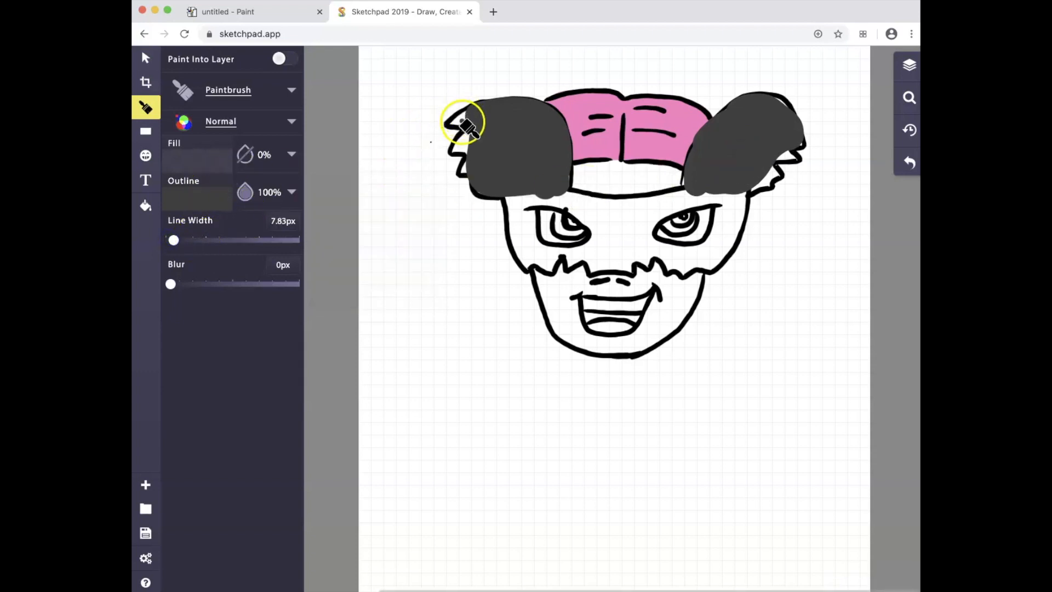
{"action": "left_click", "coordinate": [909, 98]}
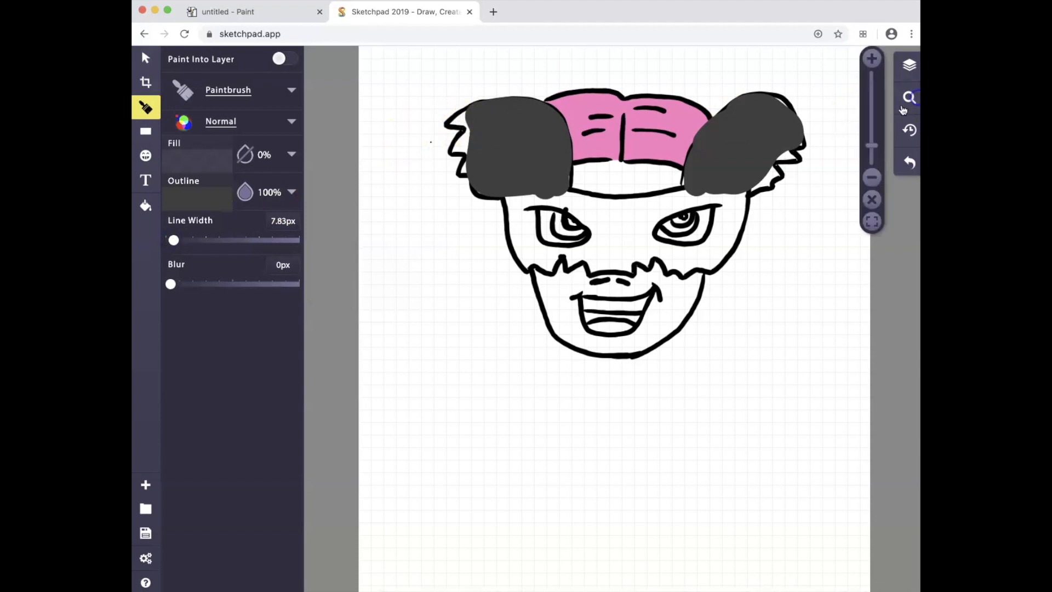
{"action": "left_click_drag", "start_coordinate": [879, 143], "coordinate": [879, 121]}
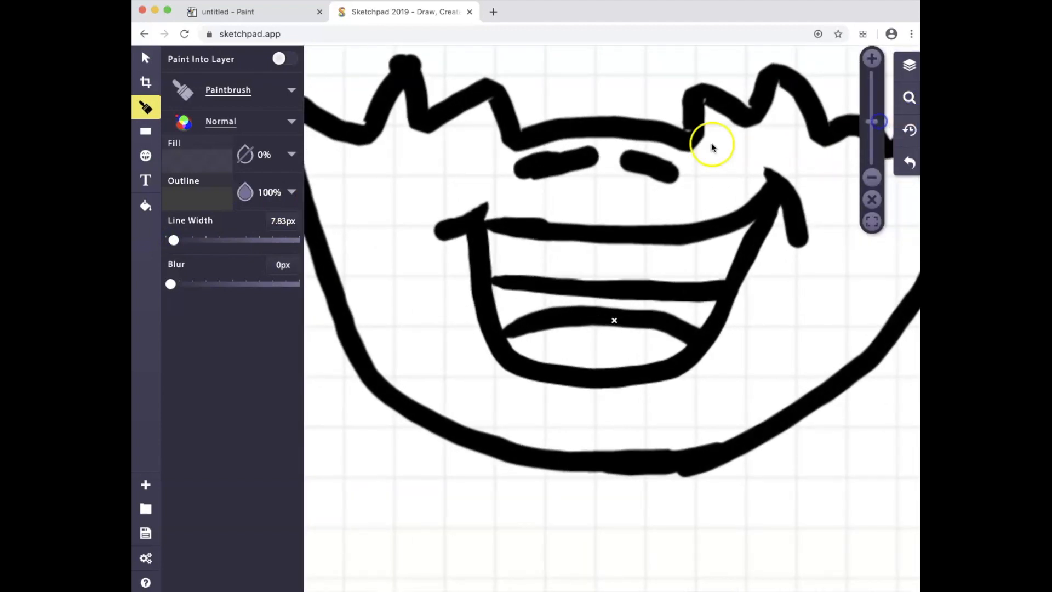
{"action": "scroll", "coordinate": [711, 145], "scroll_direction": "up", "scroll_amount": 10}
{"action": "scroll", "coordinate": [711, 145], "scroll_direction": "down", "scroll_amount": 15}
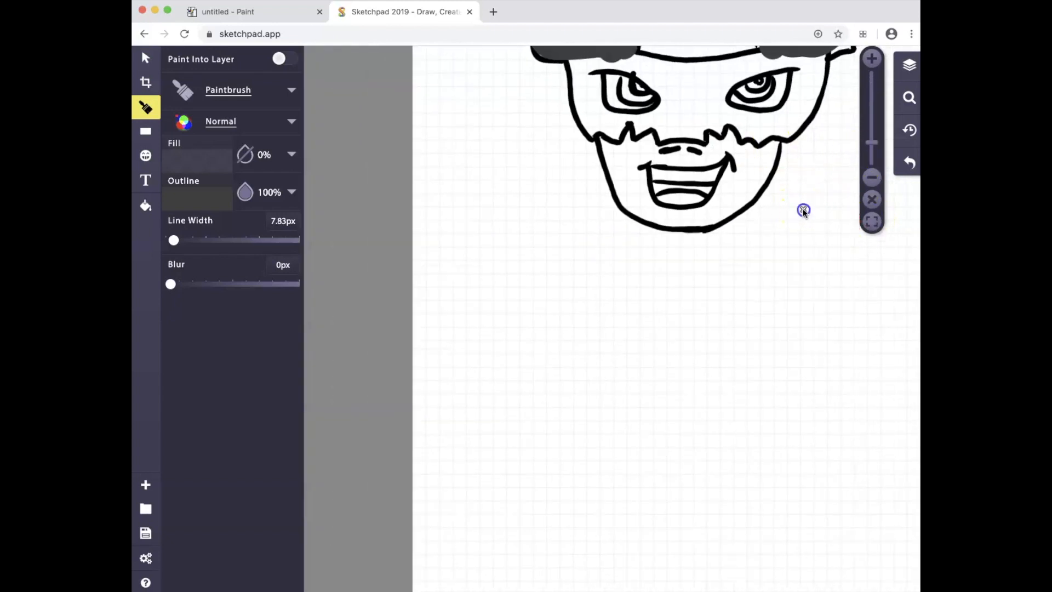
{"action": "scroll", "coordinate": [852, 399], "scroll_direction": "down", "scroll_amount": 5}
{"action": "scroll", "coordinate": [542, 213], "scroll_direction": "down", "scroll_amount": 3}
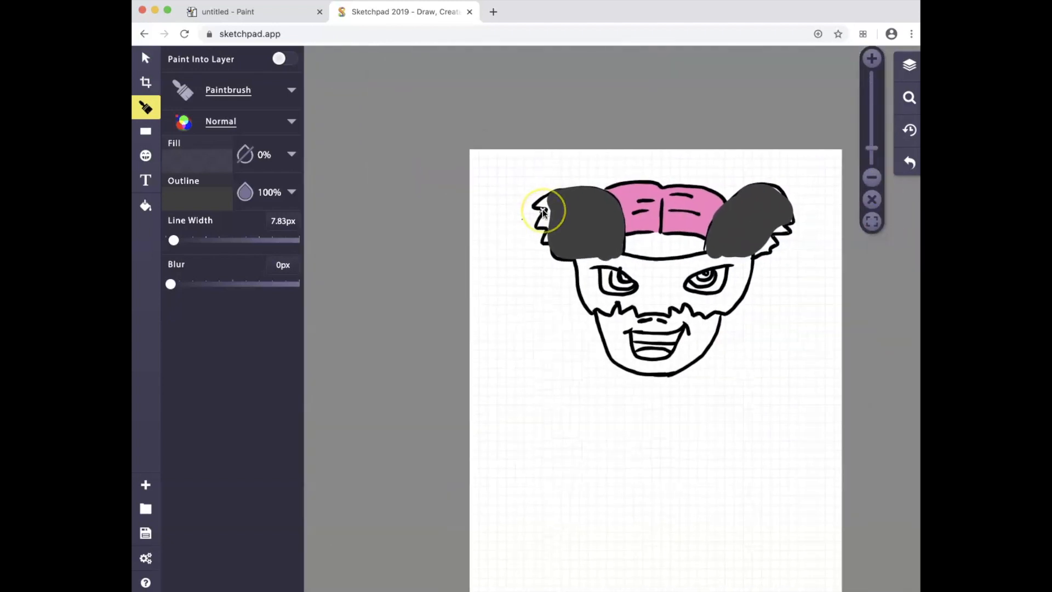
{"action": "scroll", "coordinate": [541, 212], "scroll_direction": "up", "scroll_amount": 12}
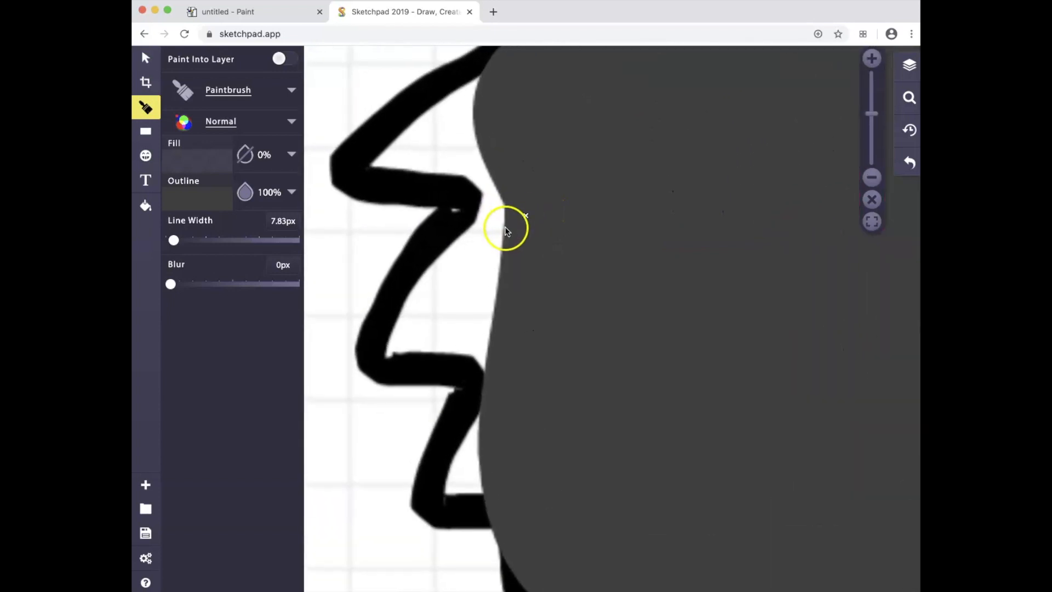
{"action": "left_click", "coordinate": [148, 107]}
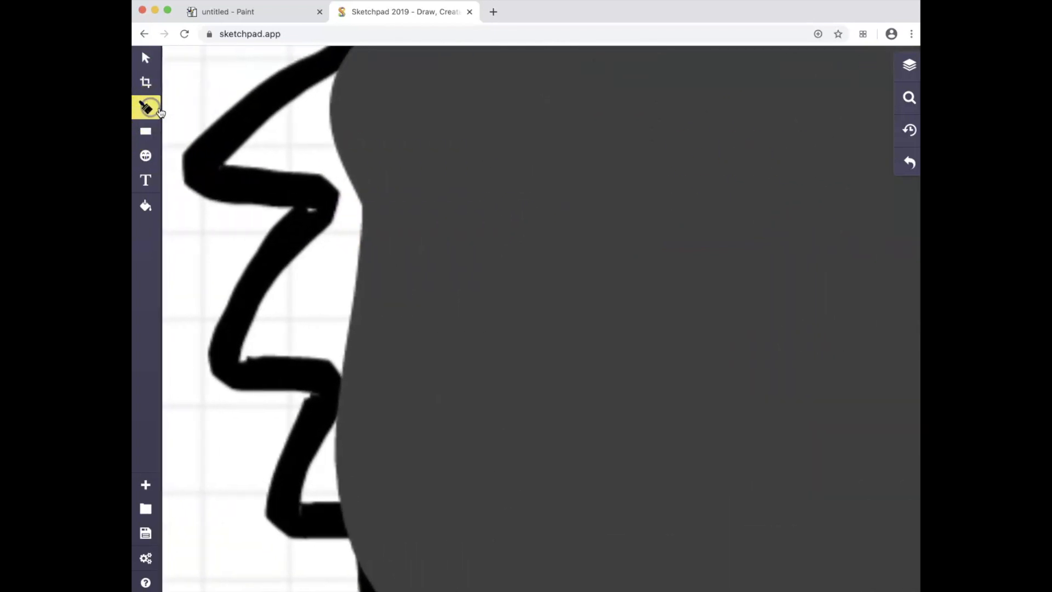
{"action": "mouse_move", "coordinate": [349, 203]}
{"action": "left_mouse_down"}
{"action": "mouse_move", "coordinate": [299, 265]}
{"action": "mouse_move", "coordinate": [248, 354]}
{"action": "mouse_move", "coordinate": [348, 357]}
{"action": "mouse_move", "coordinate": [273, 331]}
{"action": "mouse_move", "coordinate": [355, 217]}
{"action": "mouse_move", "coordinate": [337, 354]}
{"action": "left_mouse_up"}
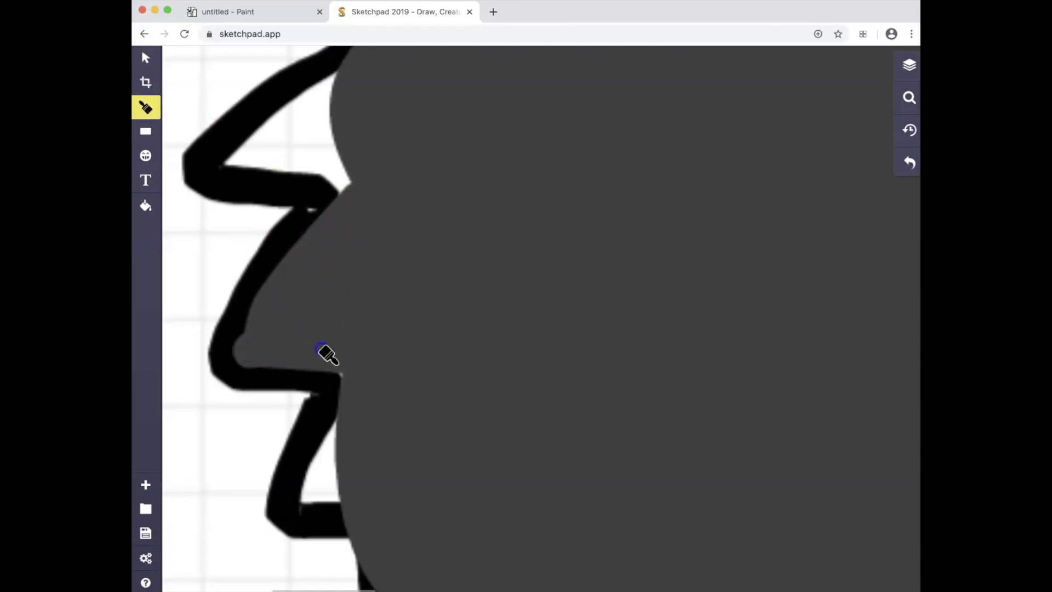
{"action": "mouse_move", "coordinate": [359, 182]}
{"action": "left_mouse_down"}
{"action": "mouse_move", "coordinate": [247, 164]}
{"action": "mouse_move", "coordinate": [266, 138]}
{"action": "mouse_move", "coordinate": [364, 75]}
{"action": "mouse_move", "coordinate": [265, 155]}
{"action": "mouse_move", "coordinate": [364, 135]}
{"action": "left_mouse_up"}
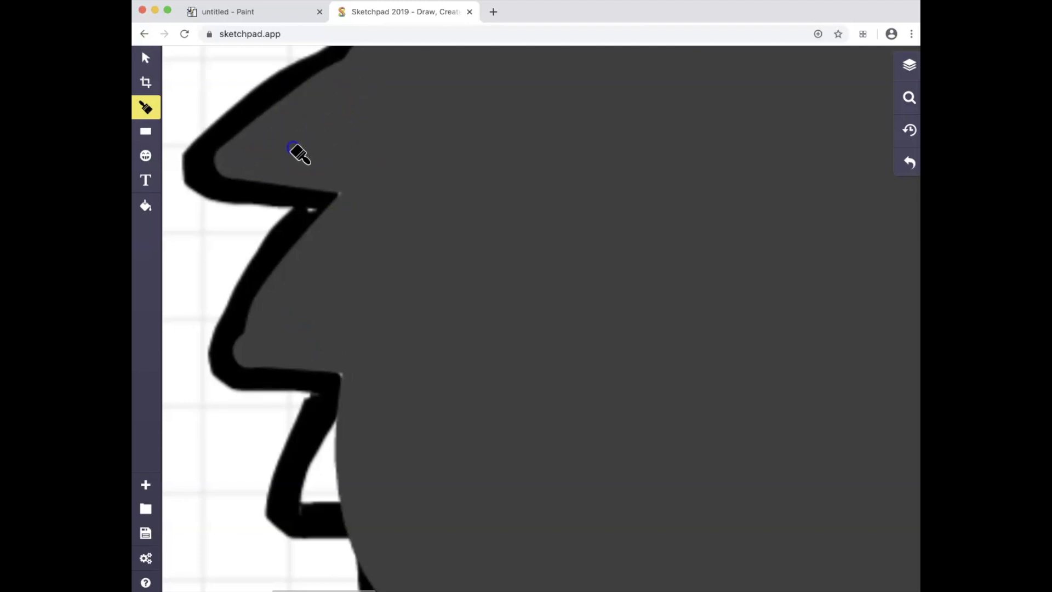
{"action": "scroll", "coordinate": [400, 180], "scroll_direction": "down", "scroll_amount": 4}
{"action": "mouse_move", "coordinate": [293, 147]}
{"action": "left_mouse_down"}
{"action": "mouse_move", "coordinate": [328, 158]}
{"action": "mouse_move", "coordinate": [321, 280]}
{"action": "mouse_move", "coordinate": [324, 237]}
{"action": "mouse_move", "coordinate": [394, 371]}
{"action": "mouse_move", "coordinate": [469, 416]}
{"action": "left_mouse_up"}
{"action": "left_click", "coordinate": [481, 305]}
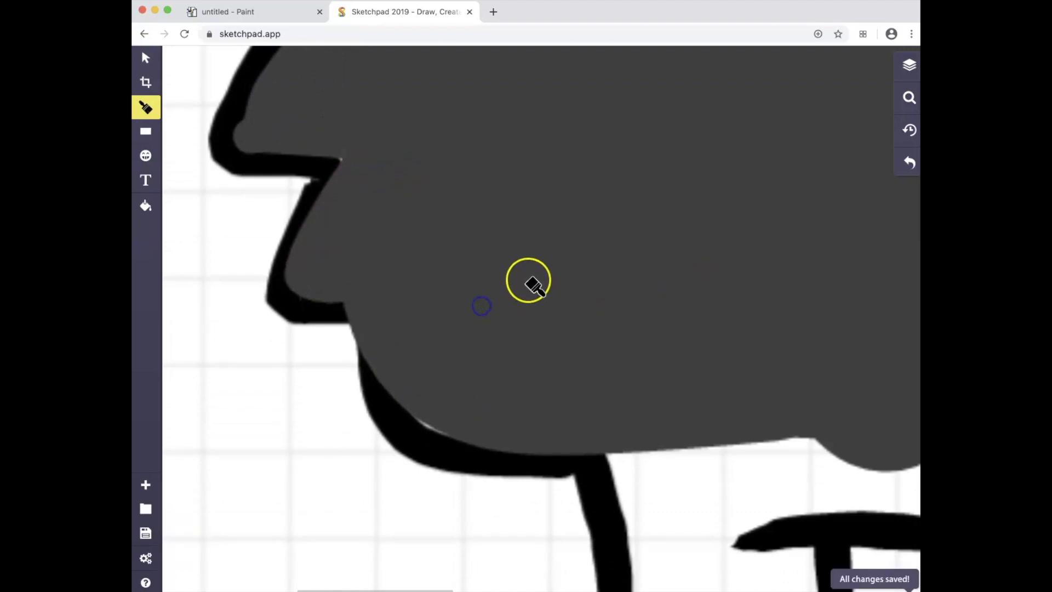
- Fill the jagged fur tips and the remaining white gap at the edge of the right ear with dark grey
{"action": "scroll", "coordinate": [528, 281], "scroll_direction": "down", "scroll_amount": 10}
{"action": "scroll", "coordinate": [534, 284], "scroll_direction": "right", "scroll_amount": 10}
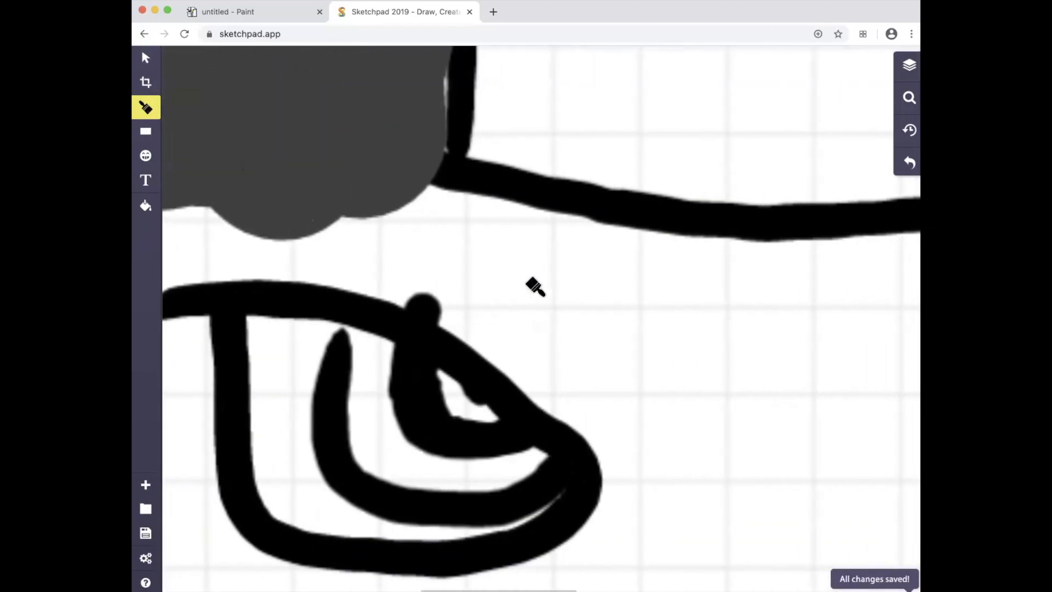
{"action": "scroll", "coordinate": [534, 286], "scroll_direction": "right", "scroll_amount": 20}
{"action": "scroll", "coordinate": [534, 286], "scroll_direction": "up", "scroll_amount": 2}
{"action": "left_click", "coordinate": [524, 299]}
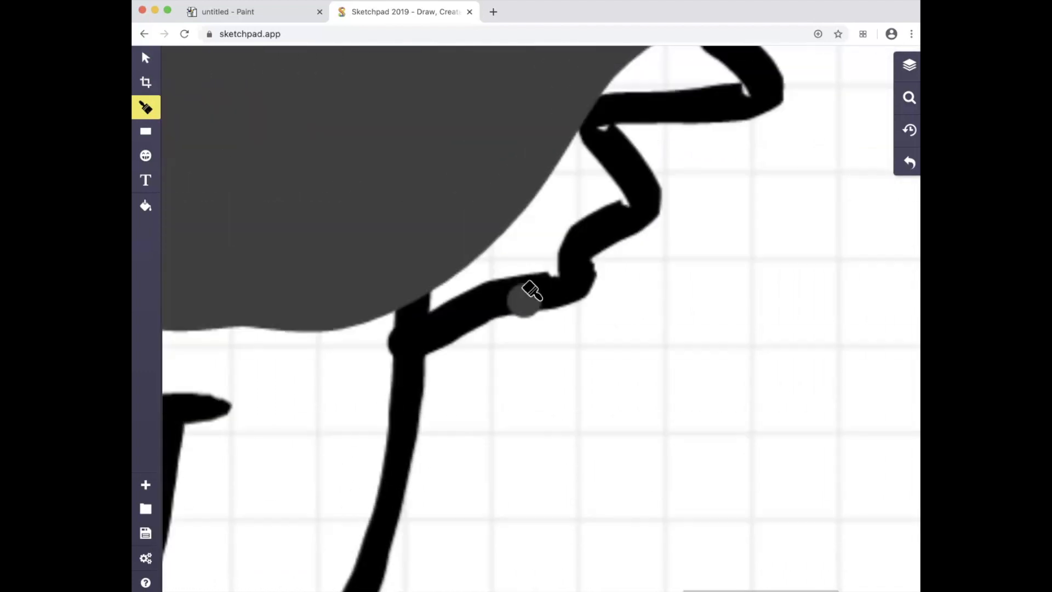
{"action": "scroll", "coordinate": [534, 282], "scroll_direction": "up", "scroll_amount": 3}
{"action": "mouse_move", "coordinate": [547, 266]}
{"action": "left_mouse_down"}
{"action": "mouse_move", "coordinate": [605, 331]}
{"action": "mouse_move", "coordinate": [607, 364]}
{"action": "mouse_move", "coordinate": [560, 395]}
{"action": "mouse_move", "coordinate": [540, 426]}
{"action": "mouse_move", "coordinate": [430, 473]}
{"action": "mouse_move", "coordinate": [432, 432]}
{"action": "mouse_move", "coordinate": [447, 442]}
{"action": "mouse_move", "coordinate": [542, 396]}
{"action": "mouse_move", "coordinate": [518, 407]}
{"action": "mouse_move", "coordinate": [566, 320]}
{"action": "mouse_move", "coordinate": [582, 340]}
{"action": "mouse_move", "coordinate": [527, 383]}
{"action": "mouse_move", "coordinate": [578, 336]}
{"action": "mouse_move", "coordinate": [560, 266]}
{"action": "mouse_move", "coordinate": [577, 245]}
{"action": "mouse_move", "coordinate": [733, 240]}
{"action": "mouse_move", "coordinate": [684, 191]}
{"action": "mouse_move", "coordinate": [639, 233]}
{"action": "left_mouse_up"}
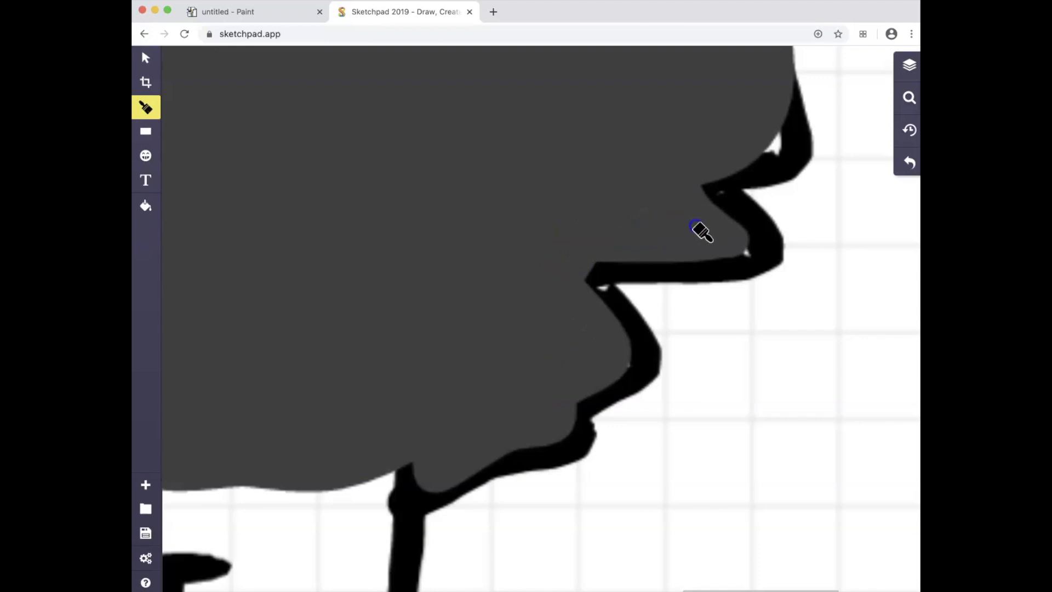
{"action": "scroll", "coordinate": [701, 142], "scroll_direction": "up", "scroll_amount": 3}
{"action": "mouse_move", "coordinate": [711, 129]}
{"action": "left_mouse_down"}
{"action": "mouse_move", "coordinate": [768, 176]}
{"action": "mouse_move", "coordinate": [783, 208]}
{"action": "left_mouse_up"}
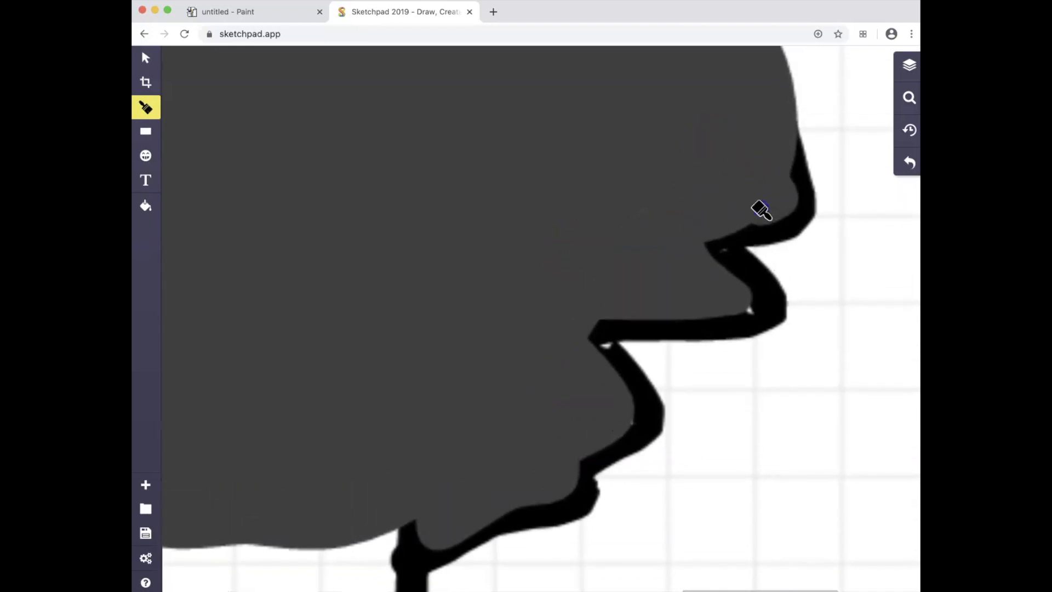
{"action": "left_click", "coordinate": [908, 99]}
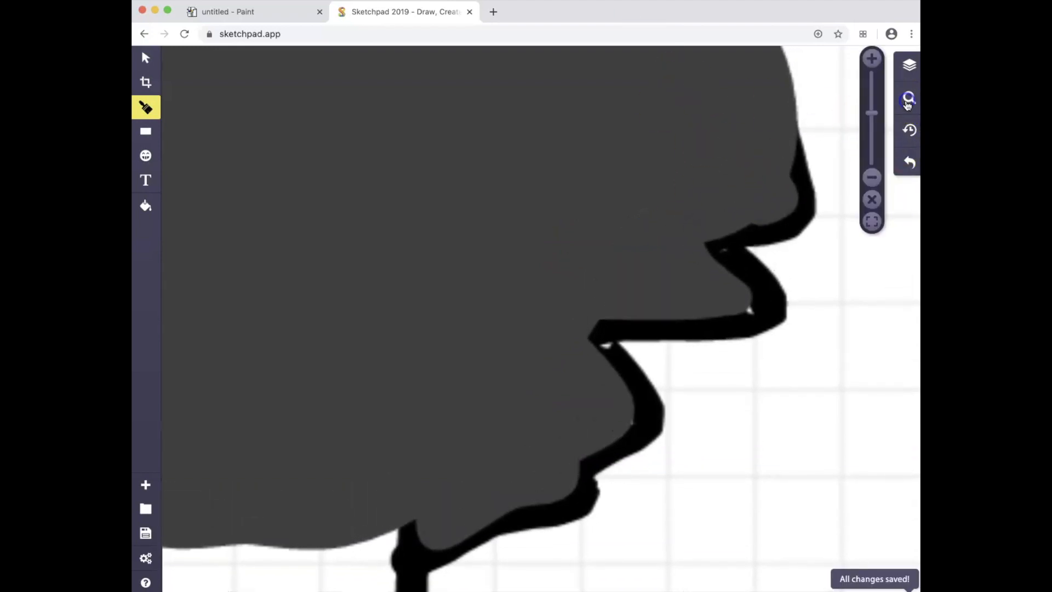
{"action": "left_click_drag", "start_coordinate": [871, 112], "coordinate": [727, 166]}
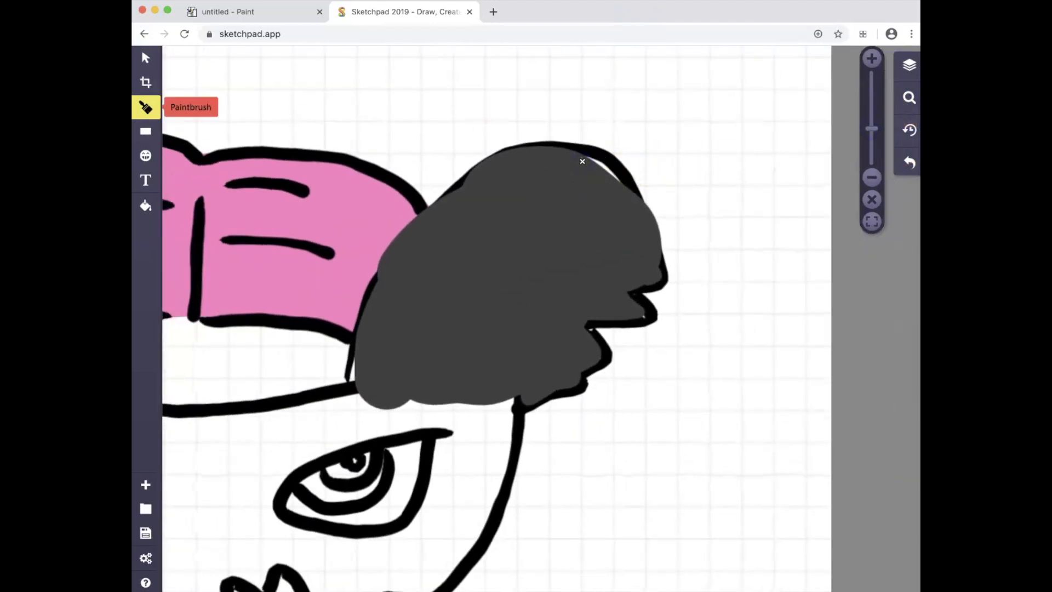
- Set the Paintbrush outline colour to grey 7f7f7f and paint four curved fur strokes fanning out across the right ear
{"action": "left_click", "coordinate": [143, 110]}
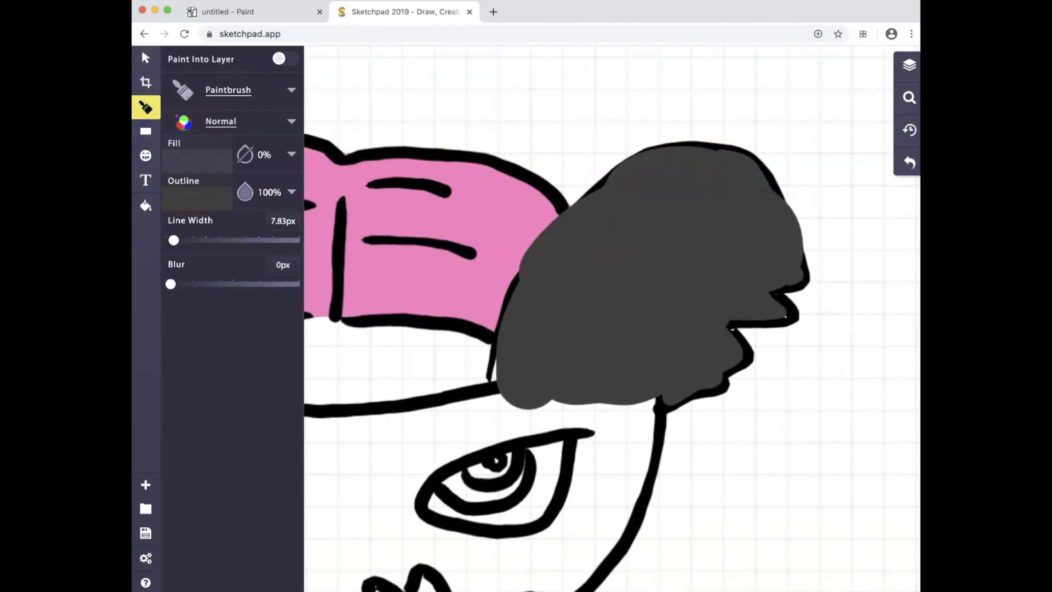
{"action": "left_click", "coordinate": [179, 188]}
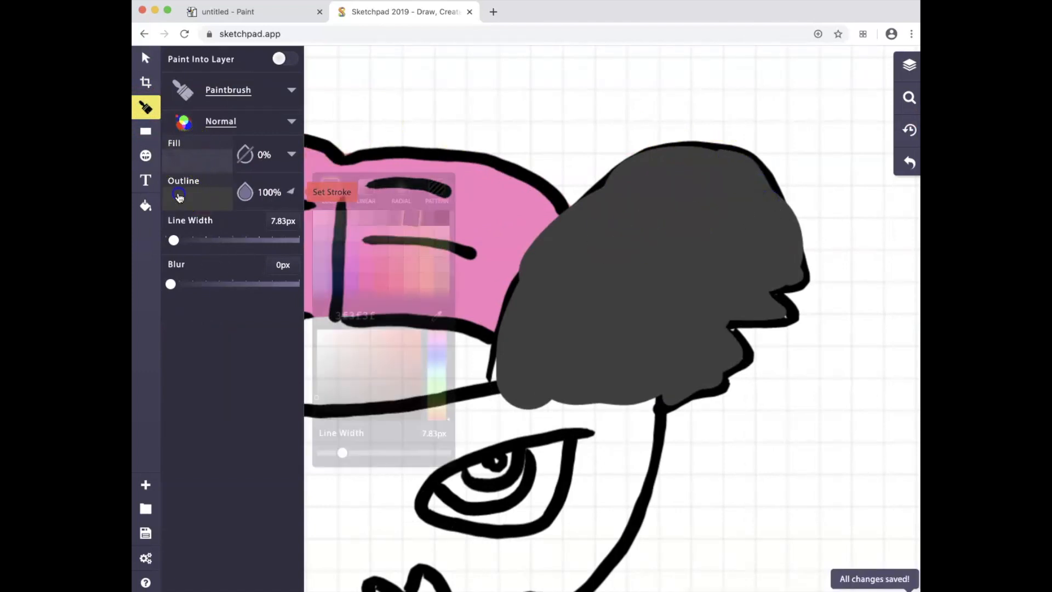
{"action": "left_click", "coordinate": [376, 219]}
{"action": "left_click", "coordinate": [570, 265]}
{"action": "left_click", "coordinate": [540, 376]}
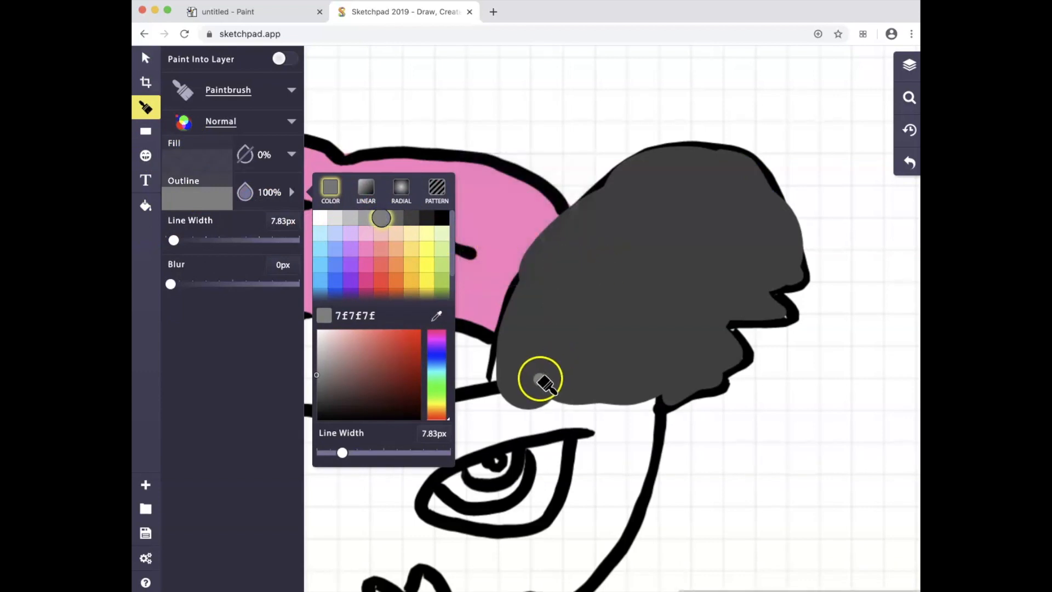
{"action": "mouse_move", "coordinate": [541, 368]}
{"action": "left_mouse_down"}
{"action": "mouse_move", "coordinate": [572, 340]}
{"action": "mouse_move", "coordinate": [624, 333]}
{"action": "mouse_move", "coordinate": [709, 352]}
{"action": "left_mouse_up"}
{"action": "mouse_move", "coordinate": [573, 312]}
{"action": "left_mouse_down"}
{"action": "mouse_move", "coordinate": [741, 298]}
{"action": "mouse_move", "coordinate": [778, 257]}
{"action": "left_mouse_up"}
{"action": "left_click", "coordinate": [544, 374]}
{"action": "left_click_drag", "start_coordinate": [556, 343], "coordinate": [749, 186]}
- Set the outline colour to black and paint curved fur strokes between the grey ones on the right ear
{"action": "left_click", "coordinate": [197, 206]}
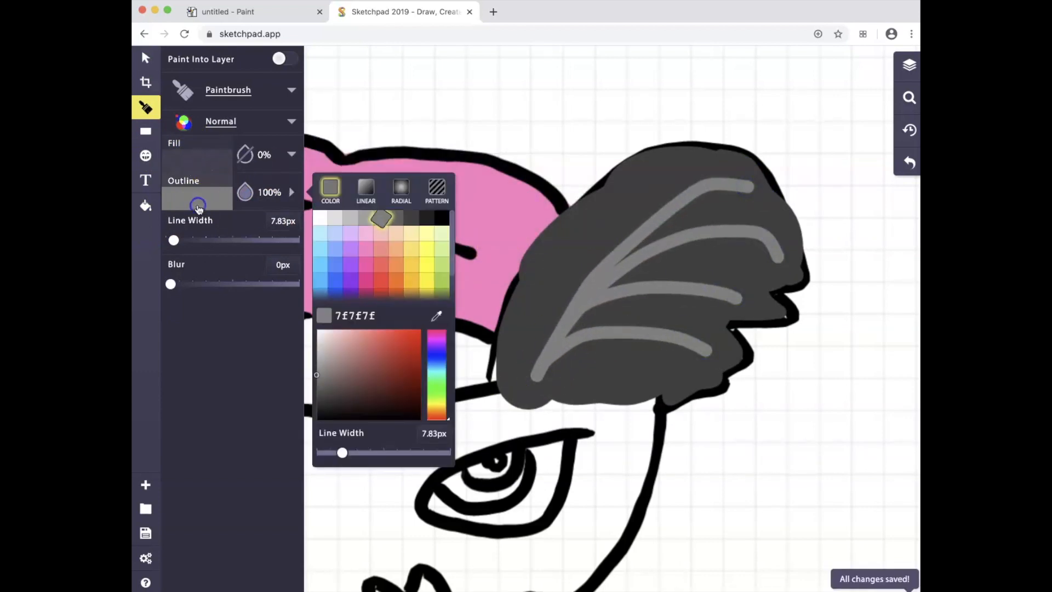
{"action": "left_click", "coordinate": [439, 218]}
{"action": "mouse_move", "coordinate": [507, 378]}
{"action": "left_mouse_down"}
{"action": "mouse_move", "coordinate": [663, 375]}
{"action": "mouse_move", "coordinate": [690, 185]}
{"action": "left_mouse_up"}
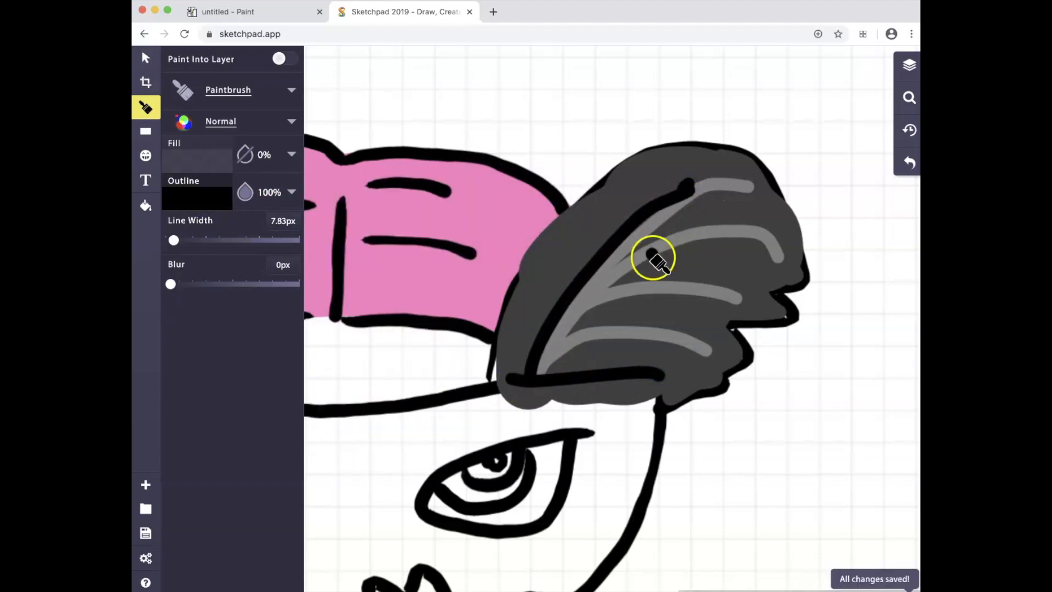
{"action": "left_click_drag", "start_coordinate": [613, 282], "coordinate": [761, 257]}
{"action": "left_click_drag", "start_coordinate": [605, 318], "coordinate": [701, 324]}
{"action": "mouse_move", "coordinate": [537, 278]}
{"action": "left_mouse_down"}
{"action": "mouse_move", "coordinate": [755, 173]}
{"action": "mouse_move", "coordinate": [805, 274]}
{"action": "left_mouse_up"}
- Paint four curved black fur strokes on the left ear
{"action": "scroll", "coordinate": [538, 314], "scroll_direction": "left", "scroll_amount": 7}
{"action": "mouse_move", "coordinate": [552, 224]}
{"action": "left_mouse_down"}
{"action": "mouse_move", "coordinate": [486, 183]}
{"action": "mouse_move", "coordinate": [322, 205]}
{"action": "left_mouse_up"}
{"action": "mouse_move", "coordinate": [351, 231]}
{"action": "left_mouse_down"}
{"action": "mouse_move", "coordinate": [511, 327]}
{"action": "mouse_move", "coordinate": [518, 346]}
{"action": "left_mouse_up"}
{"action": "left_click_drag", "start_coordinate": [557, 395], "coordinate": [579, 314]}
{"action": "mouse_move", "coordinate": [495, 394]}
{"action": "left_mouse_down"}
{"action": "mouse_move", "coordinate": [430, 352]}
{"action": "mouse_move", "coordinate": [353, 341]}
{"action": "left_mouse_up"}
- Switch the outline colour to a darker mid-grey and paint curved fur strokes between the black ones on the left ear
{"action": "left_click", "coordinate": [198, 199]}
{"action": "left_click", "coordinate": [399, 220]}
{"action": "left_click_drag", "start_coordinate": [517, 377], "coordinate": [333, 250]}
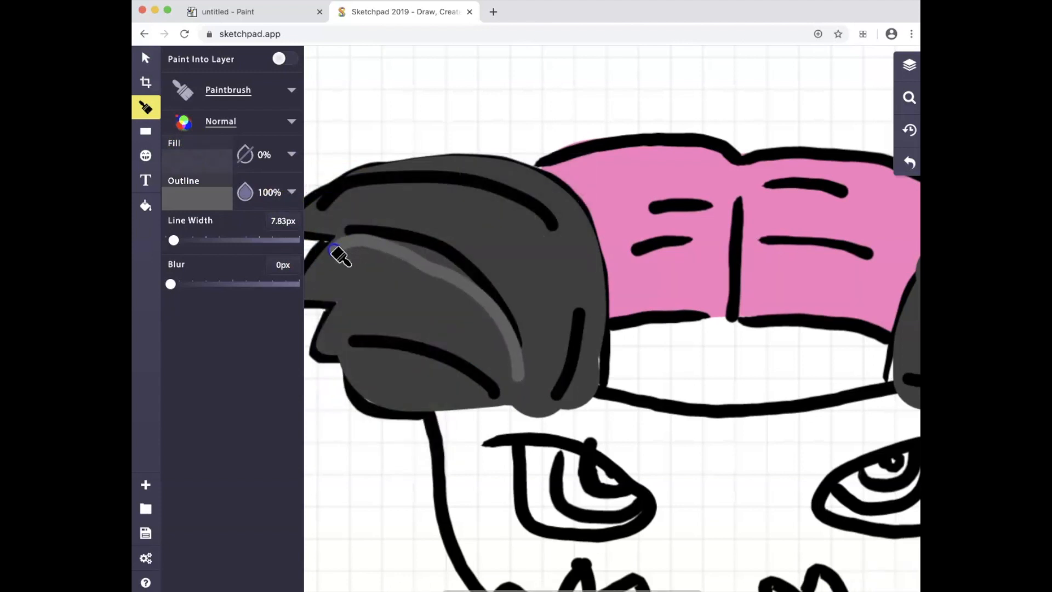
{"action": "left_click_drag", "start_coordinate": [351, 361], "coordinate": [425, 402]}
{"action": "left_click_drag", "start_coordinate": [541, 384], "coordinate": [410, 202]}
{"action": "left_click_drag", "start_coordinate": [580, 331], "coordinate": [546, 392]}
{"action": "scroll", "coordinate": [567, 380], "scroll_direction": "right", "scroll_amount": 6}
- Try recolouring several selected paint layers of the right ear to grey 5f5f5f, and undo the colour changes
{"action": "left_click", "coordinate": [143, 61]}
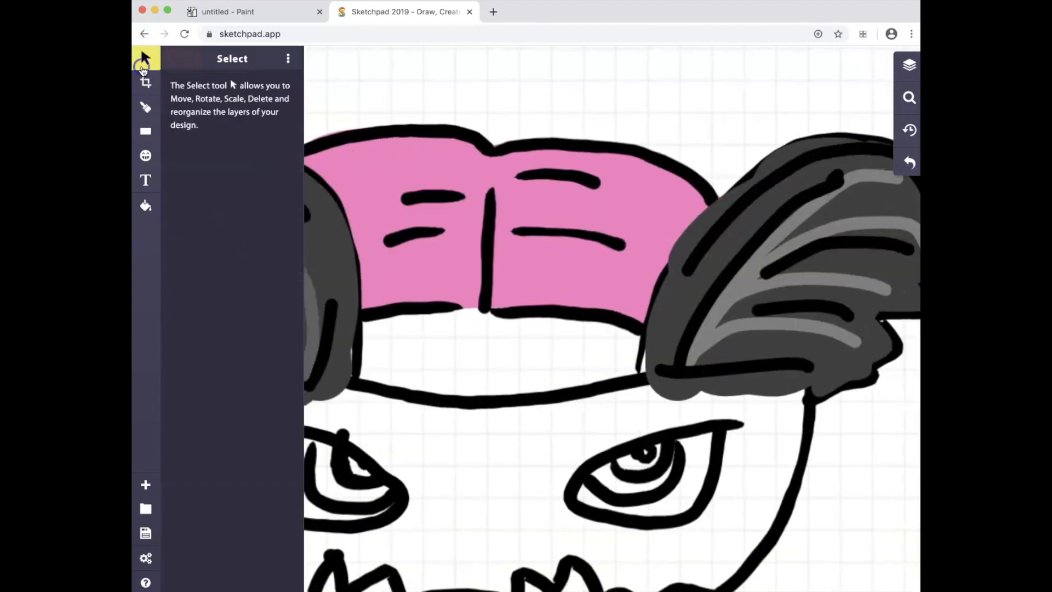
{"action": "left_click", "coordinate": [737, 315]}
{"action": "left_click", "coordinate": [737, 311], "text": "shift"}
{"action": "left_click", "coordinate": [787, 240], "text": "shift"}
{"action": "left_click", "coordinate": [811, 211], "text": "shift"}
{"action": "left_click", "coordinate": [205, 286]}
{"action": "left_click", "coordinate": [395, 313]}
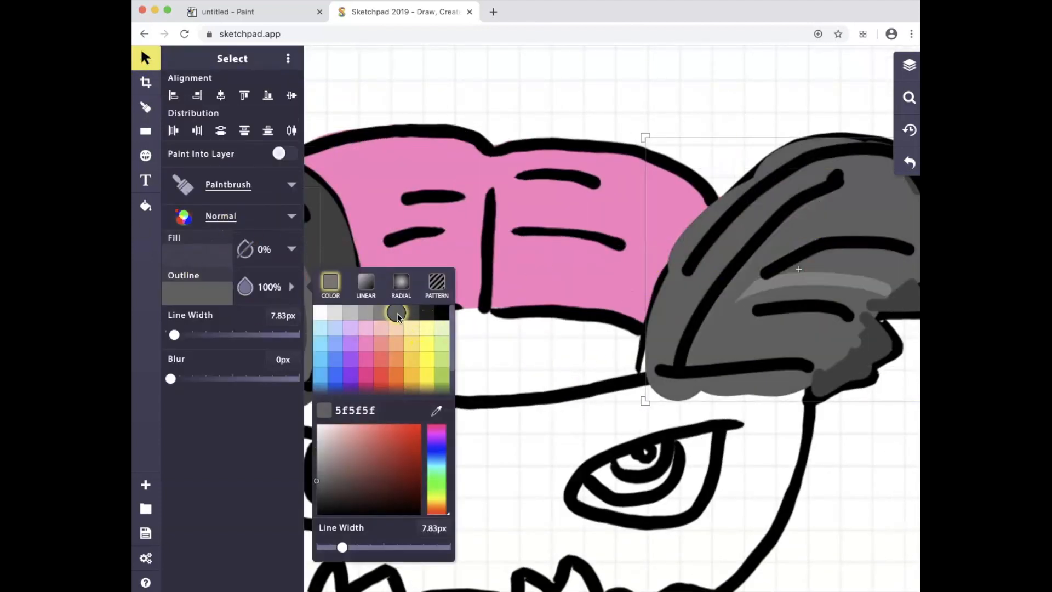
{"action": "left_click", "coordinate": [414, 316]}
{"action": "left_click", "coordinate": [909, 163]}
{"action": "left_click", "coordinate": [910, 163]}
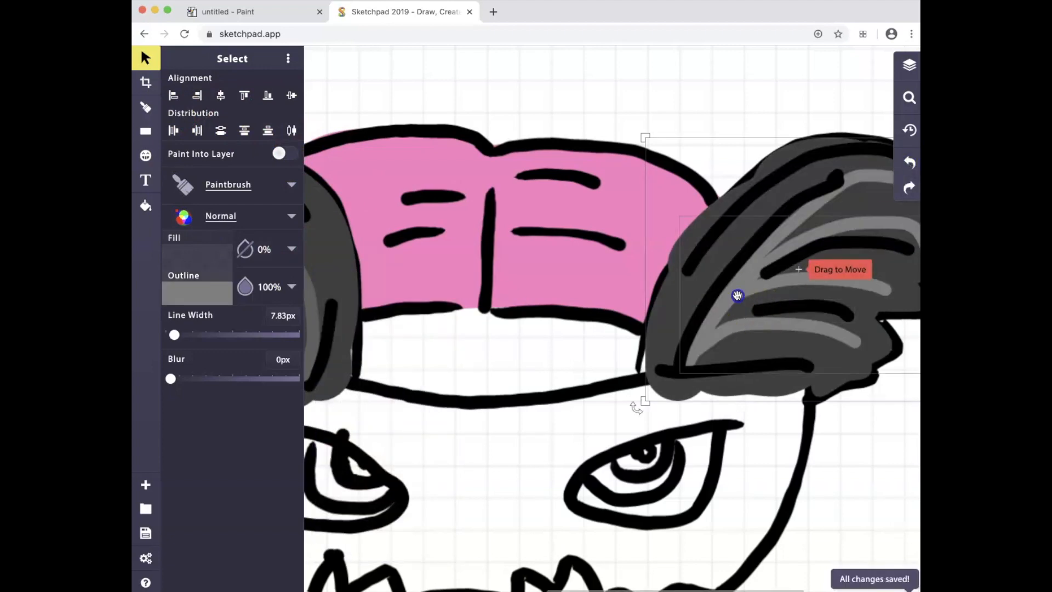
- Select a single light grey fur stroke on the right ear and recolour its outline to a darker grey
{"action": "left_click", "coordinate": [737, 295]}
{"action": "left_click", "coordinate": [212, 294]}
{"action": "left_click", "coordinate": [394, 315]}
{"action": "left_click", "coordinate": [721, 310]}
{"action": "left_click", "coordinate": [548, 351]}
- Set the Paintbrush outline colour to a lighter grey and paint highlight strokes along the fur of the left ear
{"action": "scroll", "coordinate": [315, 347], "scroll_direction": "left", "scroll_amount": 7}
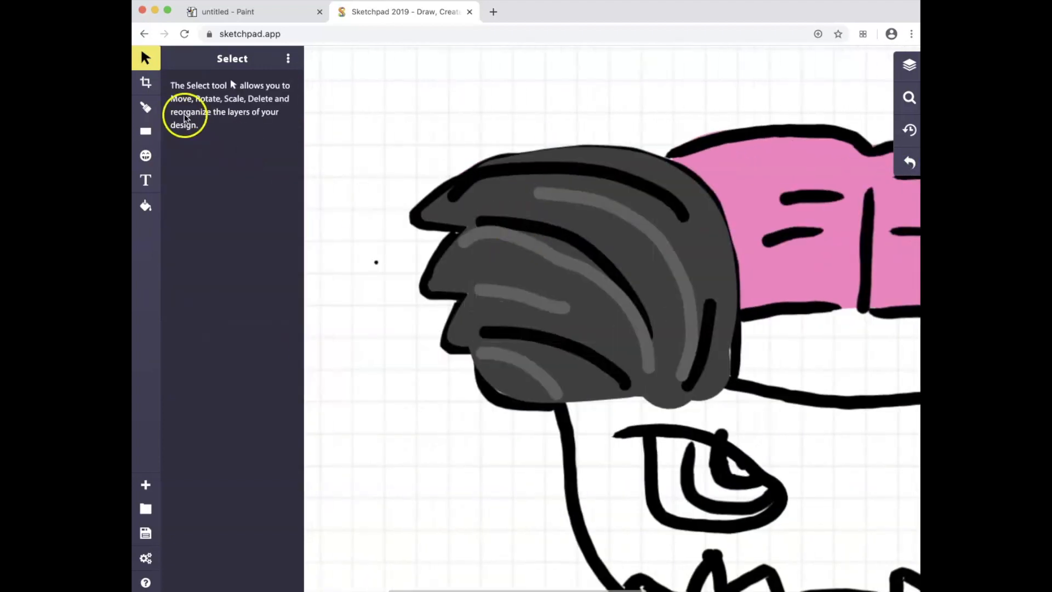
{"action": "left_click", "coordinate": [146, 107]}
{"action": "left_click", "coordinate": [203, 198]}
{"action": "left_click", "coordinate": [367, 218]}
{"action": "left_click_drag", "start_coordinate": [537, 283], "coordinate": [643, 366]}
{"action": "left_click_drag", "start_coordinate": [557, 366], "coordinate": [596, 375]}
{"action": "left_click_drag", "start_coordinate": [700, 360], "coordinate": [559, 191]}
{"action": "left_click_drag", "start_coordinate": [471, 213], "coordinate": [577, 230]}
- Paint light grey highlight strokes near the base of the right ear
{"action": "scroll", "coordinate": [674, 328], "scroll_direction": "right", "scroll_amount": 8}
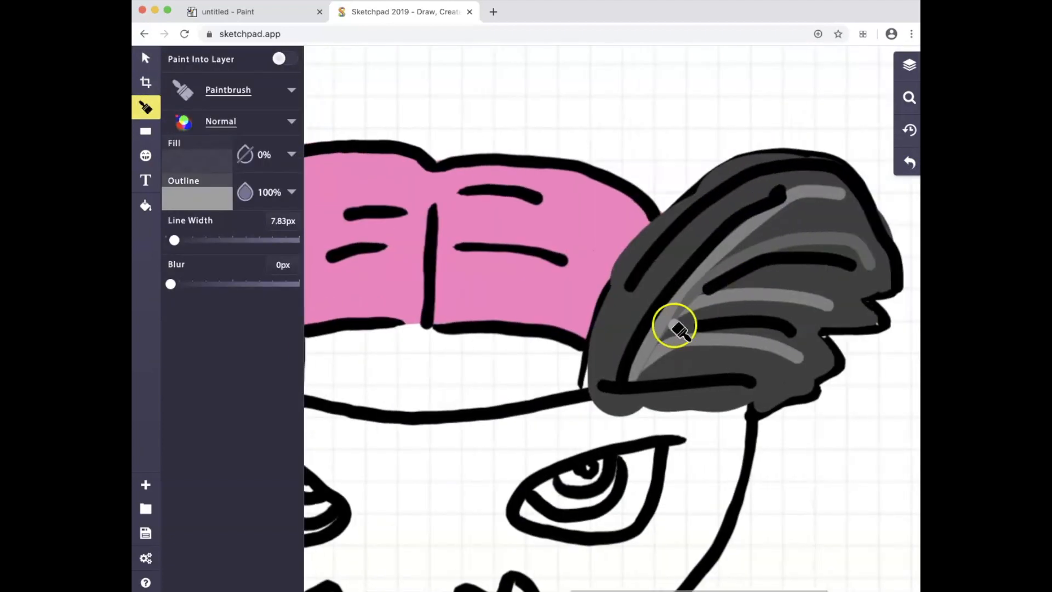
{"action": "left_click_drag", "start_coordinate": [633, 311], "coordinate": [617, 374]}
{"action": "left_click_drag", "start_coordinate": [743, 364], "coordinate": [674, 375]}
{"action": "scroll", "coordinate": [600, 305], "scroll_direction": "left", "scroll_amount": 5}
{"action": "scroll", "coordinate": [600, 305], "scroll_direction": "down", "scroll_amount": 3}
{"action": "left_click", "coordinate": [909, 99]}
{"action": "left_click_drag", "start_coordinate": [872, 130], "coordinate": [874, 140]}
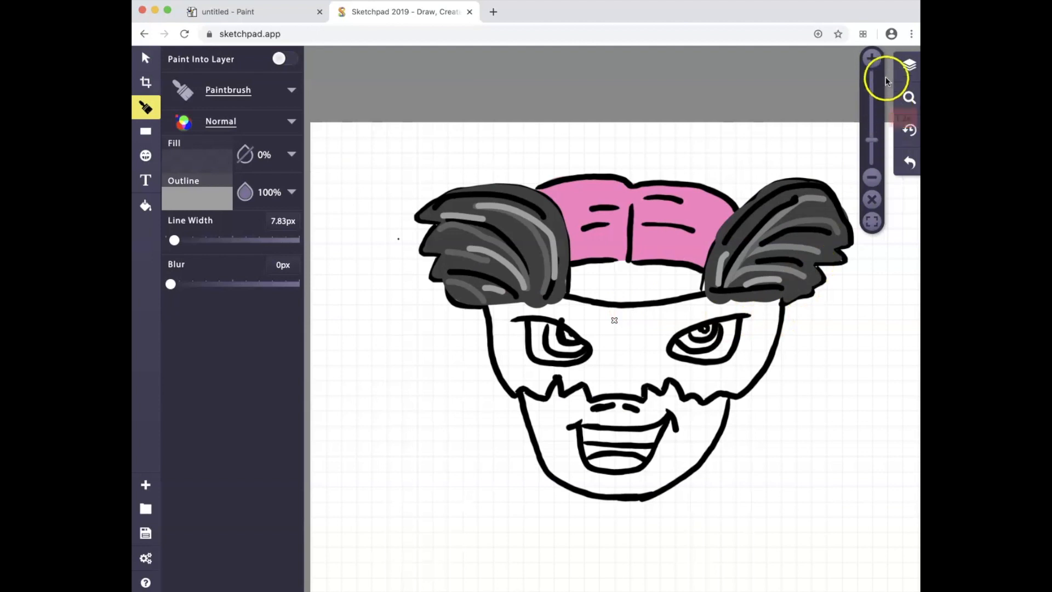
- Group all Paintbrush layers above the black pen groups into a folder named "ears"
{"action": "left_click", "coordinate": [903, 67]}
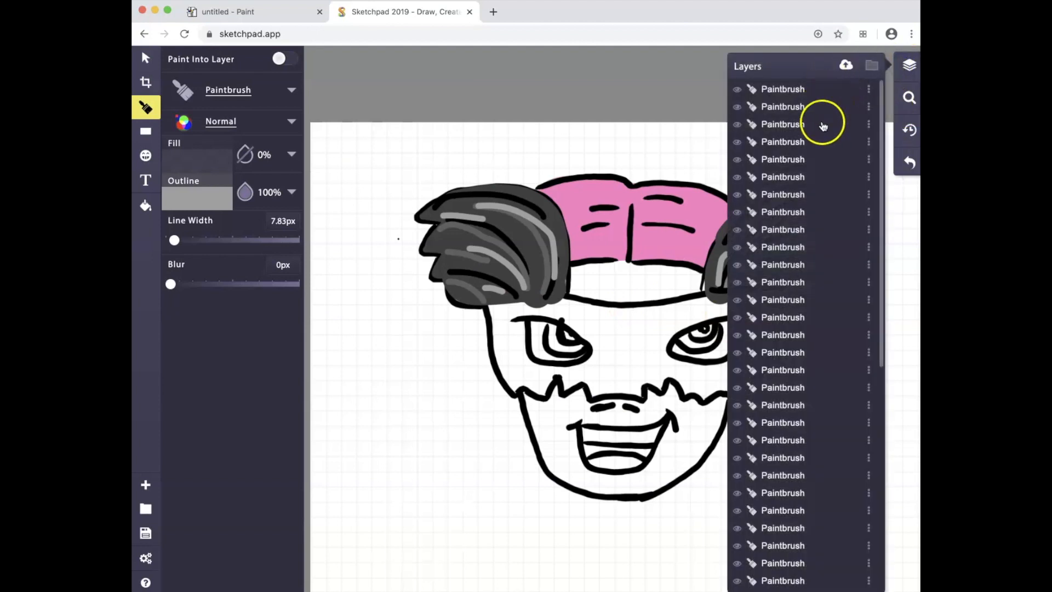
{"action": "left_click", "coordinate": [780, 91]}
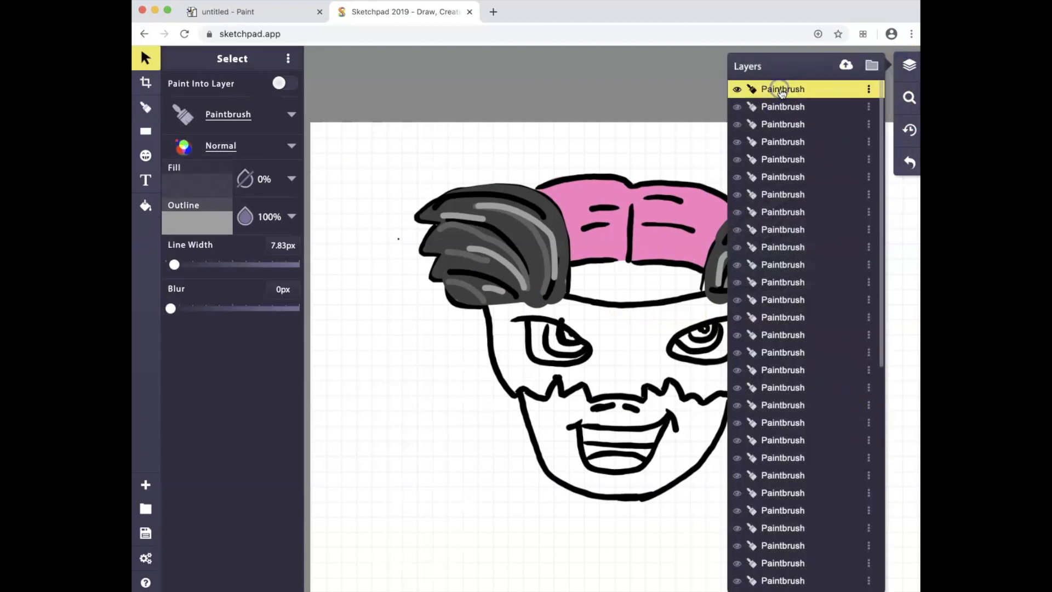
{"action": "scroll", "coordinate": [785, 101], "scroll_direction": "down", "scroll_amount": 5}
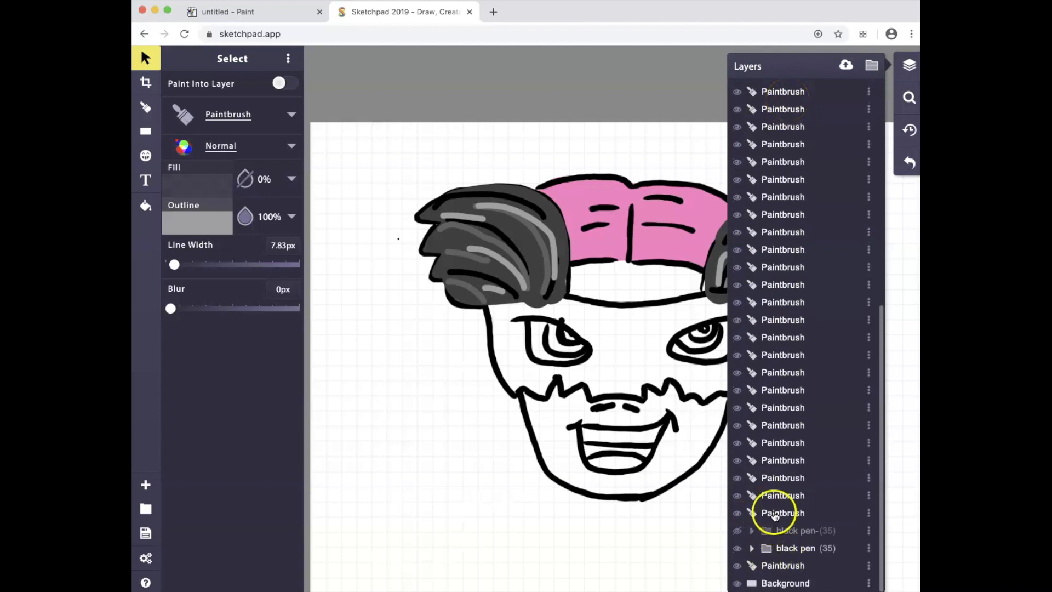
{"action": "left_click", "coordinate": [775, 513], "text": "shift"}
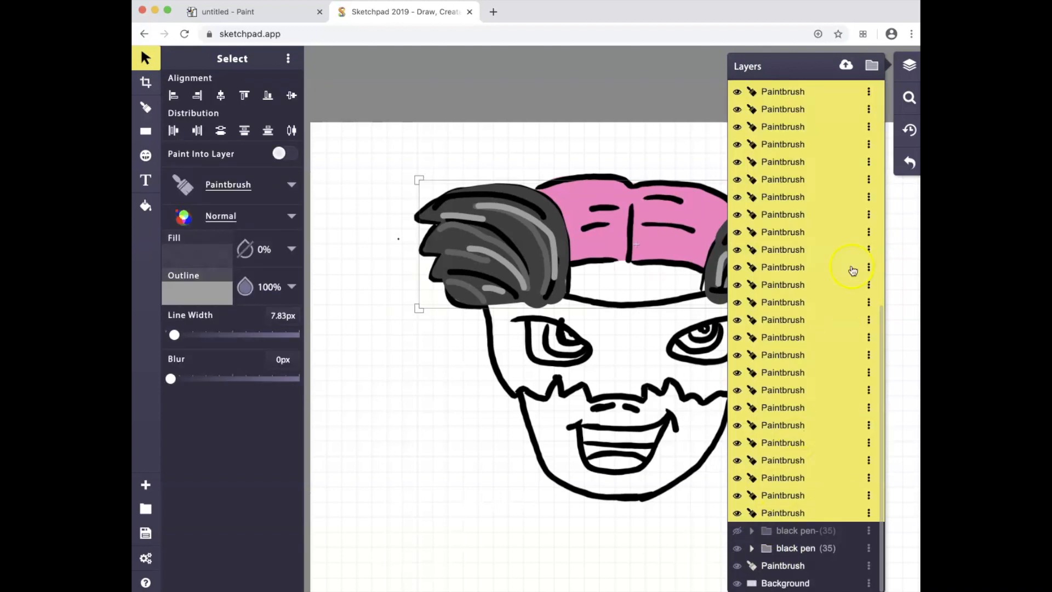
{"action": "left_click", "coordinate": [872, 66]}
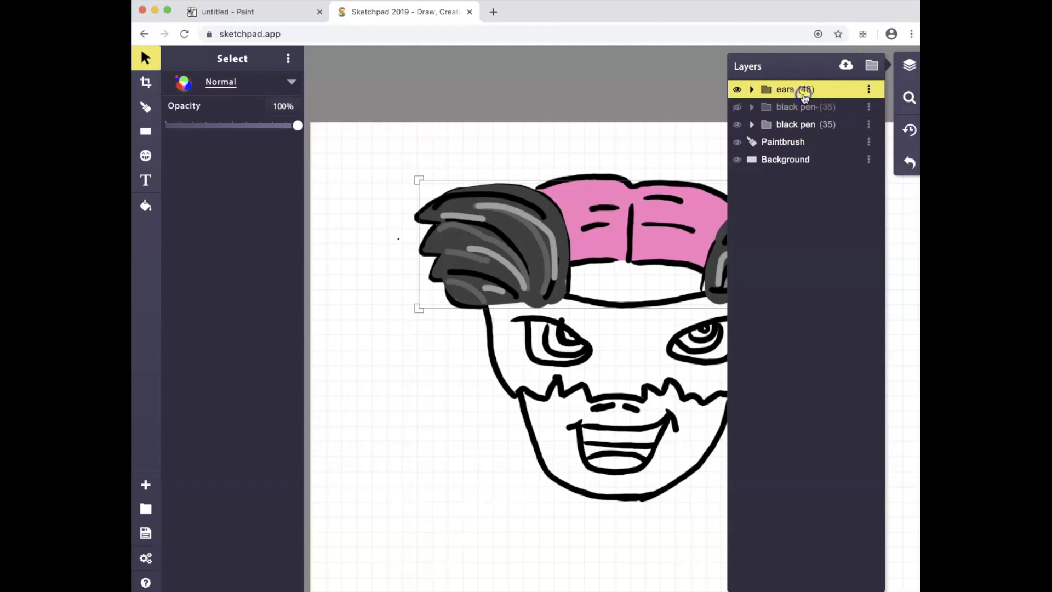
- Move the ears folder beneath both black pen groups, keeping it above the pink Paintbrush layer
{"action": "left_click_drag", "start_coordinate": [829, 95], "coordinate": [827, 141]}
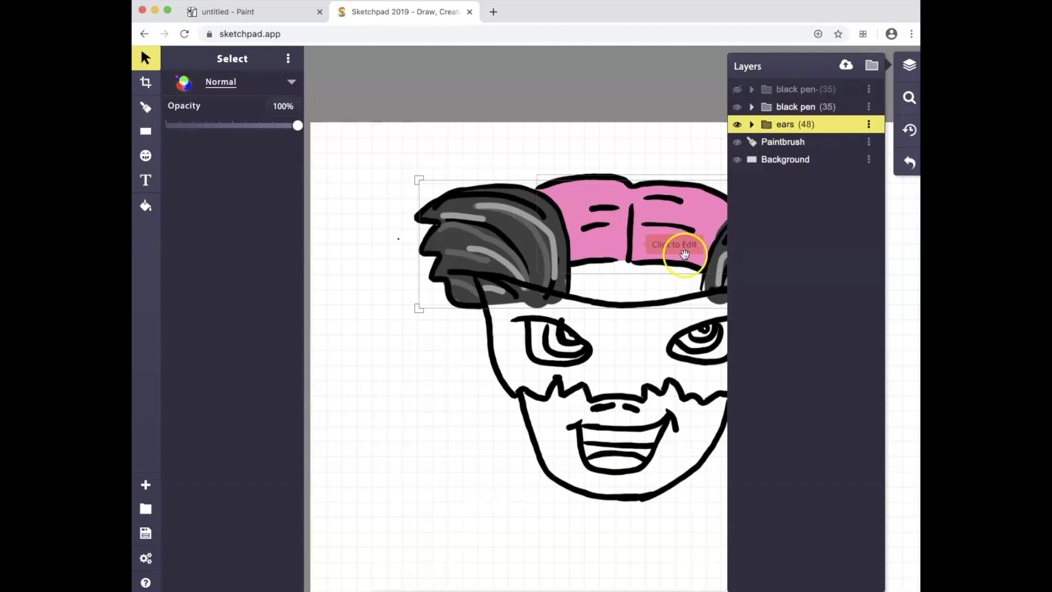
{"action": "scroll", "coordinate": [507, 316], "scroll_direction": "right", "scroll_amount": 2}
{"action": "scroll", "coordinate": [508, 316], "scroll_direction": "right", "scroll_amount": 3}
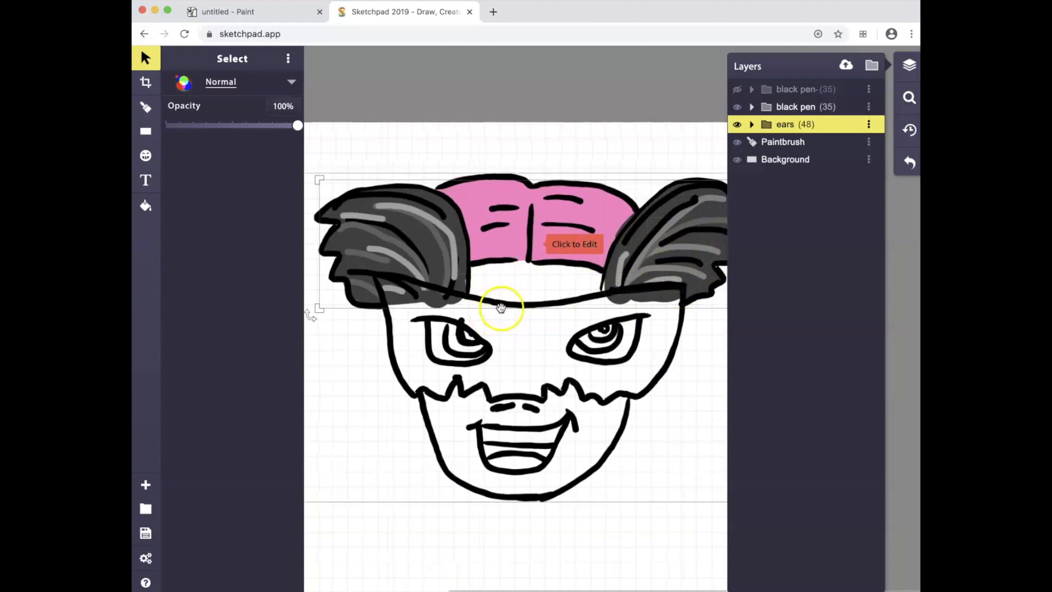
{"action": "scroll", "coordinate": [500, 307], "scroll_direction": "left", "scroll_amount": 3}
{"action": "scroll", "coordinate": [500, 307], "scroll_direction": "right", "scroll_amount": 3}
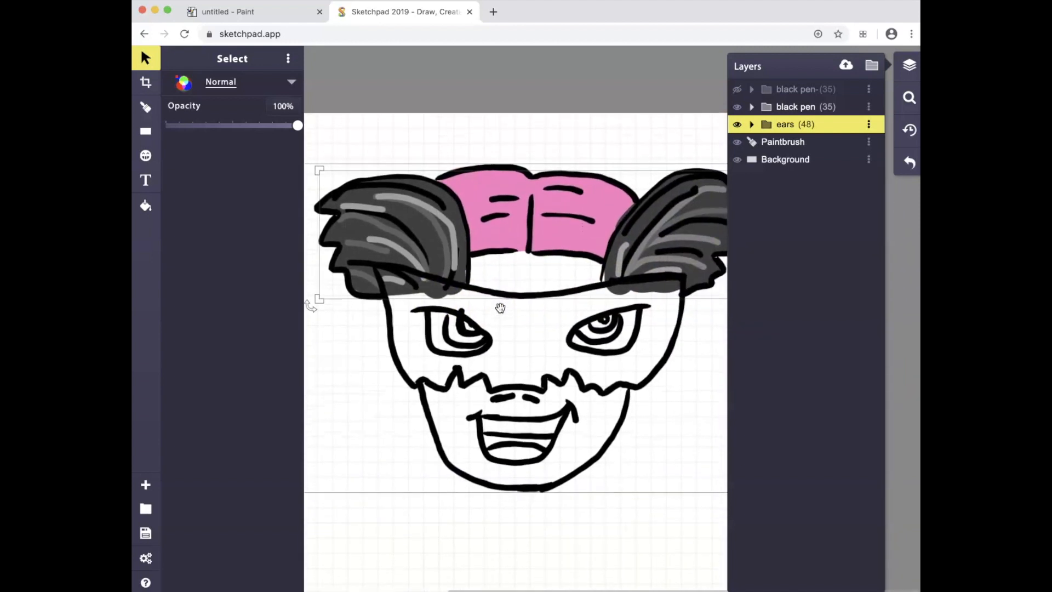
{"action": "scroll", "coordinate": [500, 308], "scroll_direction": "down", "scroll_amount": 1}
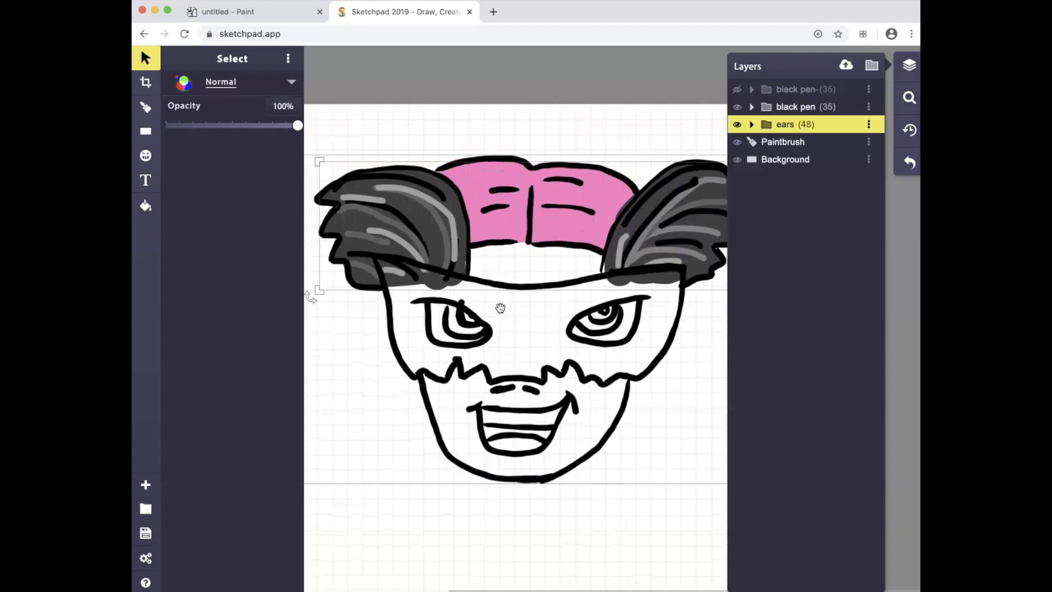
{"action": "scroll", "coordinate": [500, 308], "scroll_direction": "left", "scroll_amount": 1}
{"action": "scroll", "coordinate": [500, 309], "scroll_direction": "right", "scroll_amount": 1}
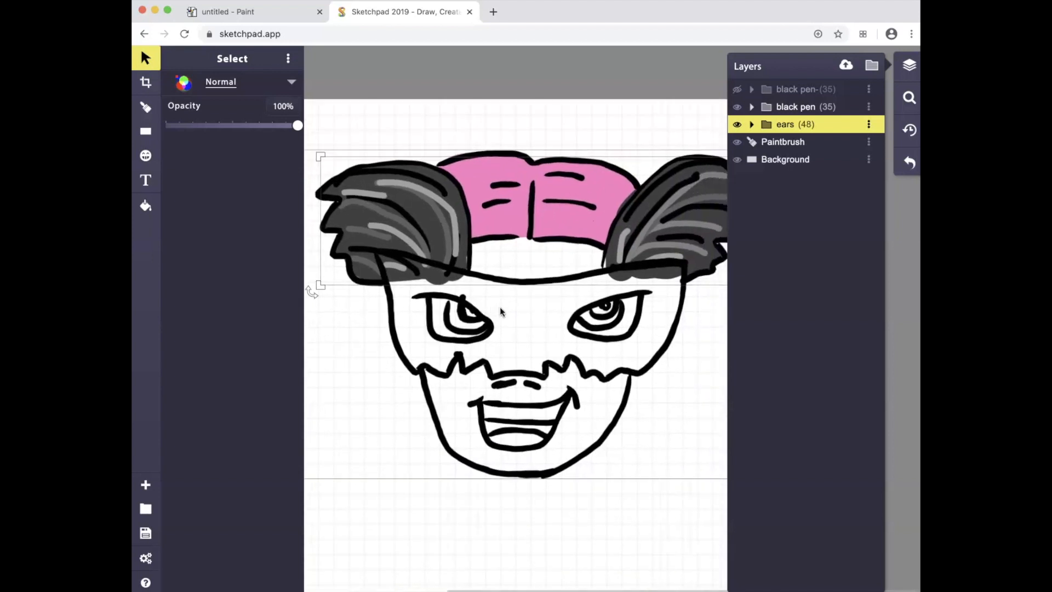
- Set the Paintbrush outline colour to tan brown c1975a and its line width to 36 px
{"action": "left_click", "coordinate": [147, 110]}
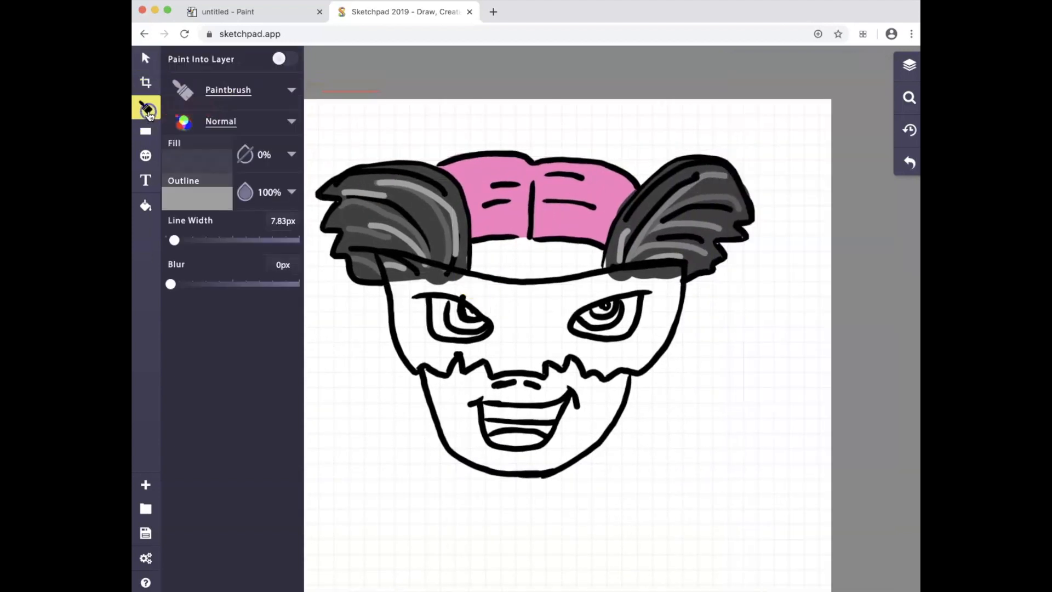
{"action": "left_click", "coordinate": [187, 196]}
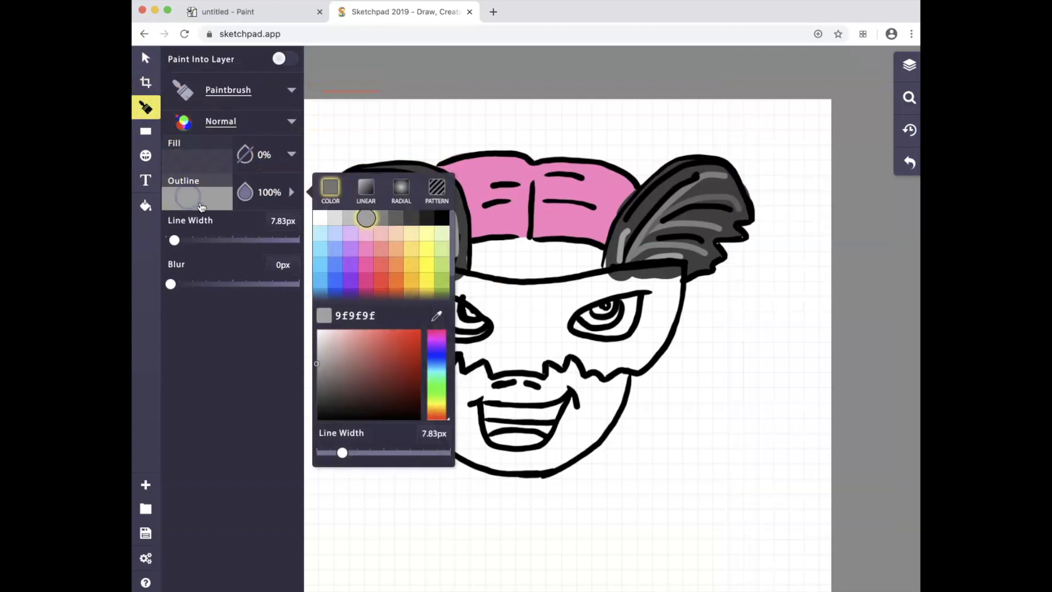
{"action": "mouse_move", "coordinate": [370, 344]}
{"action": "left_mouse_down"}
{"action": "mouse_move", "coordinate": [321, 350]}
{"action": "mouse_move", "coordinate": [337, 342]}
{"action": "mouse_move", "coordinate": [333, 353]}
{"action": "mouse_move", "coordinate": [329, 333]}
{"action": "mouse_move", "coordinate": [331, 352]}
{"action": "left_mouse_up"}
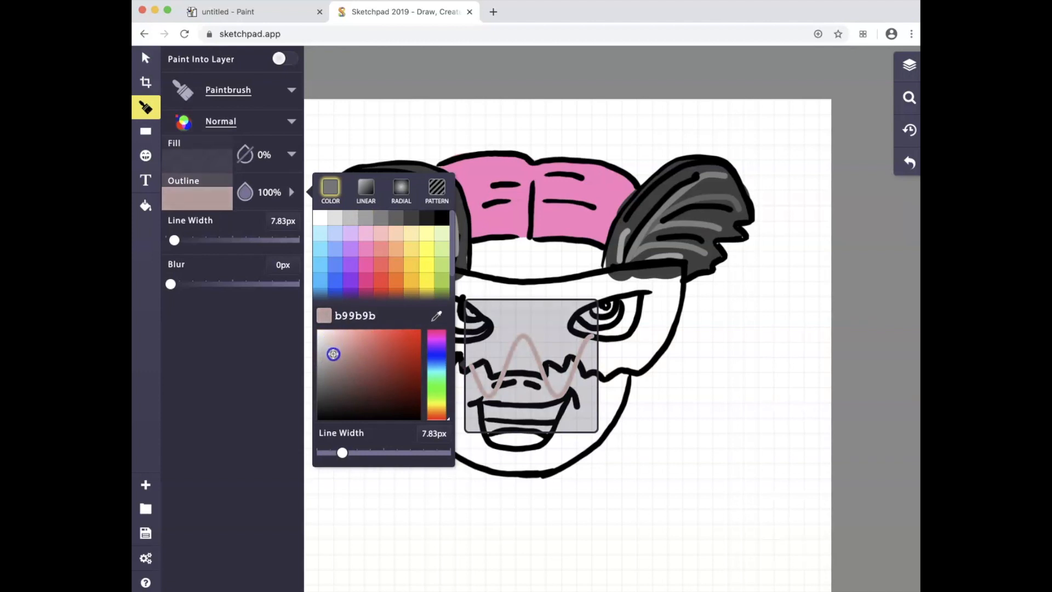
{"action": "left_click", "coordinate": [443, 393]}
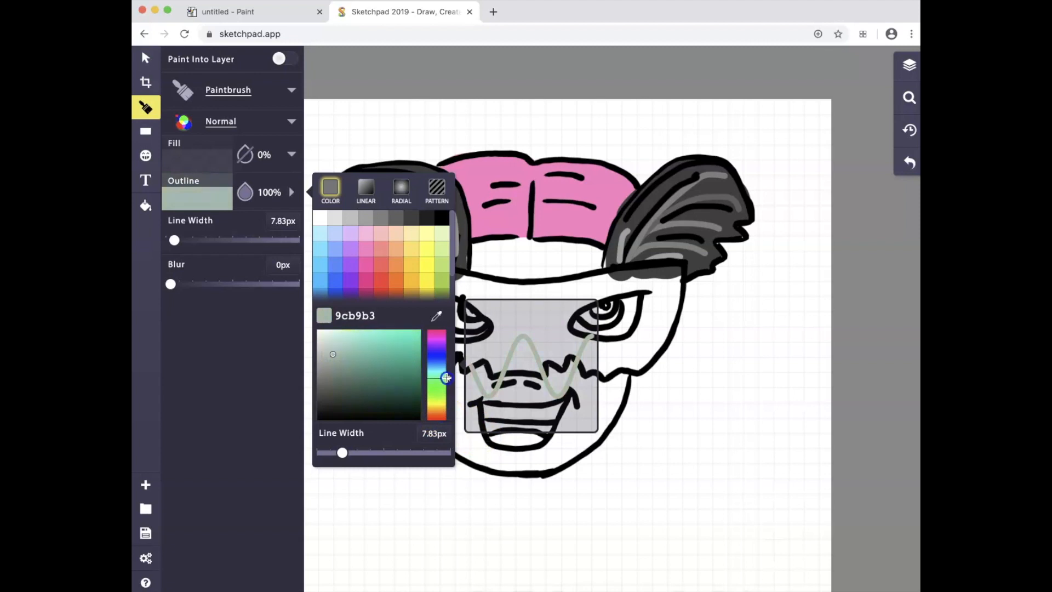
{"action": "left_click_drag", "start_coordinate": [446, 377], "coordinate": [446, 410]}
{"action": "left_click_drag", "start_coordinate": [342, 368], "coordinate": [352, 344]}
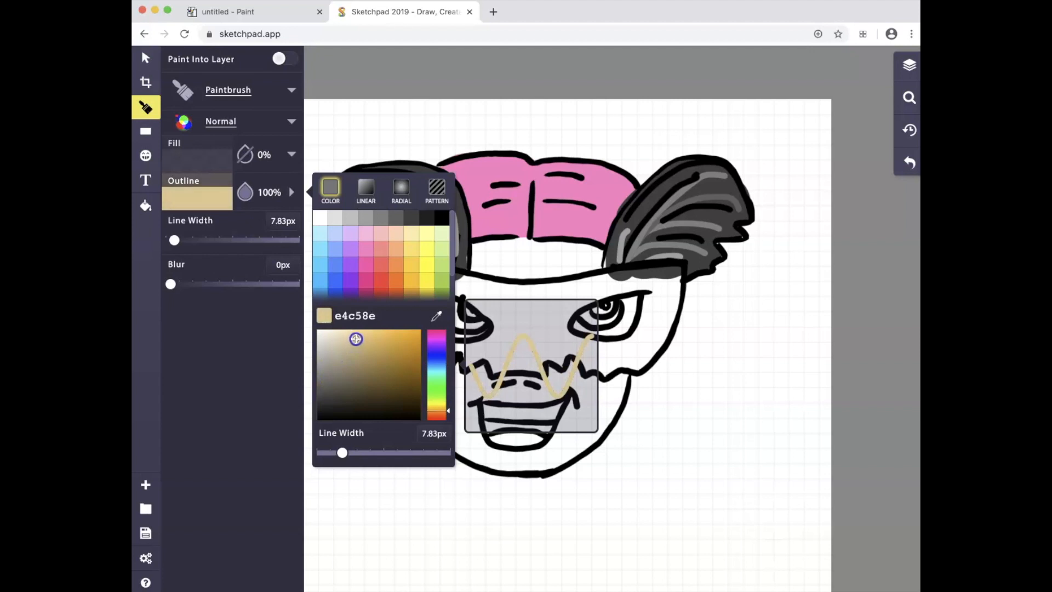
{"action": "left_click_drag", "start_coordinate": [351, 337], "coordinate": [352, 350]}
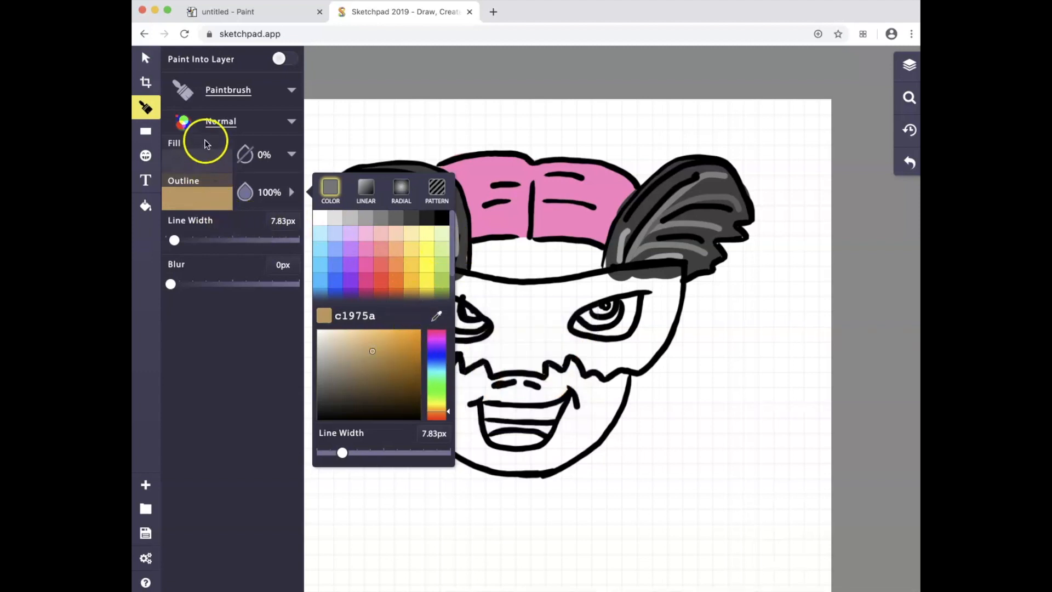
{"action": "left_click_drag", "start_coordinate": [174, 240], "coordinate": [187, 242]}
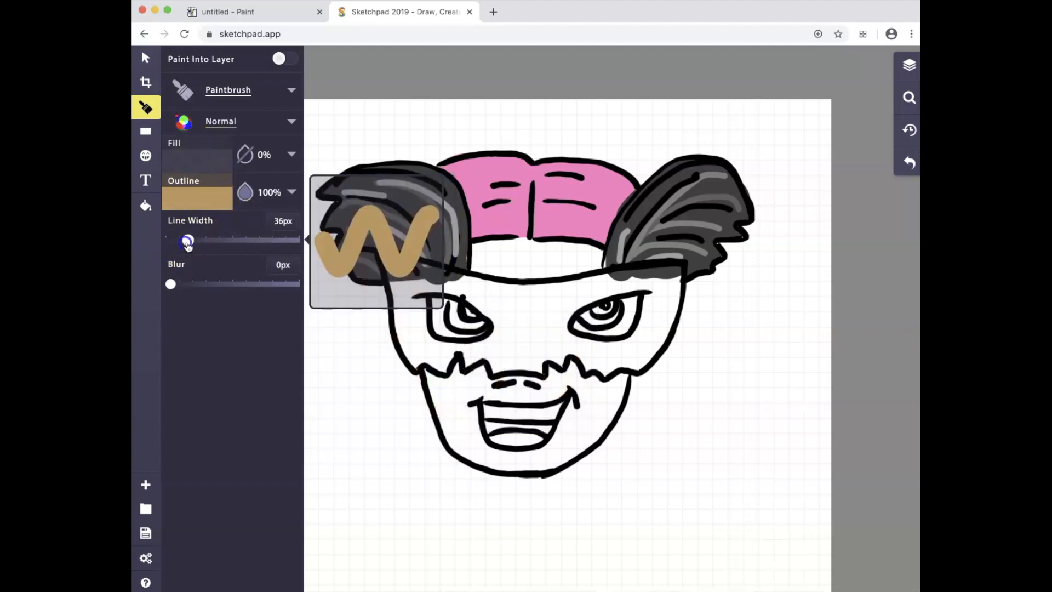
- Paint the skin areas tan brown on the forehead, around both eyes and across the lower face
{"action": "left_click_drag", "start_coordinate": [481, 258], "coordinate": [608, 257]}
{"action": "mouse_move", "coordinate": [441, 299]}
{"action": "left_mouse_down"}
{"action": "mouse_move", "coordinate": [435, 307]}
{"action": "mouse_move", "coordinate": [468, 337]}
{"action": "left_mouse_up"}
{"action": "left_click_drag", "start_coordinate": [636, 293], "coordinate": [570, 329]}
{"action": "mouse_move", "coordinate": [589, 366]}
{"action": "left_mouse_down"}
{"action": "mouse_move", "coordinate": [547, 455]}
{"action": "mouse_move", "coordinate": [466, 431]}
{"action": "mouse_move", "coordinate": [515, 383]}
{"action": "mouse_move", "coordinate": [559, 383]}
{"action": "mouse_move", "coordinate": [453, 396]}
{"action": "mouse_move", "coordinate": [437, 373]}
{"action": "mouse_move", "coordinate": [462, 442]}
{"action": "mouse_move", "coordinate": [585, 426]}
{"action": "mouse_move", "coordinate": [613, 393]}
{"action": "mouse_move", "coordinate": [525, 467]}
{"action": "left_mouse_up"}
- Group the new tan Paintbrush layers into a folder named "skin" and move it beneath both black pen groups, above the ears folder
{"action": "left_click", "coordinate": [909, 65]}
{"action": "left_click", "coordinate": [807, 87]}
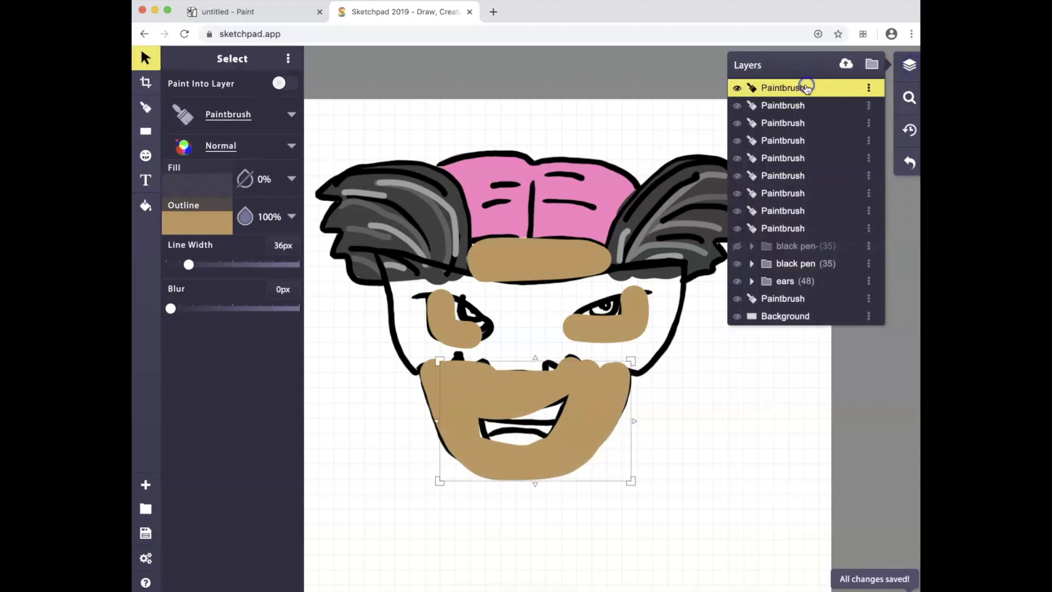
{"action": "left_click", "coordinate": [803, 229], "text": "shift"}
{"action": "left_click", "coordinate": [871, 65]}
{"action": "double_click", "coordinate": [797, 88]}
{"action": "type", "text": "skin"}
{"action": "key", "text": "Return"}
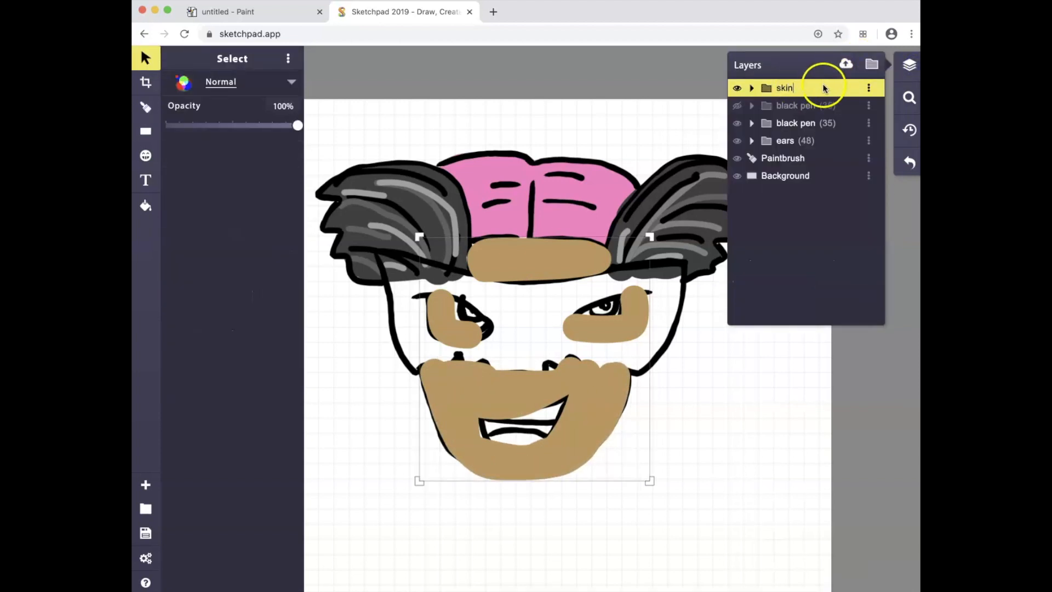
{"action": "left_click_drag", "start_coordinate": [823, 85], "coordinate": [820, 125]}
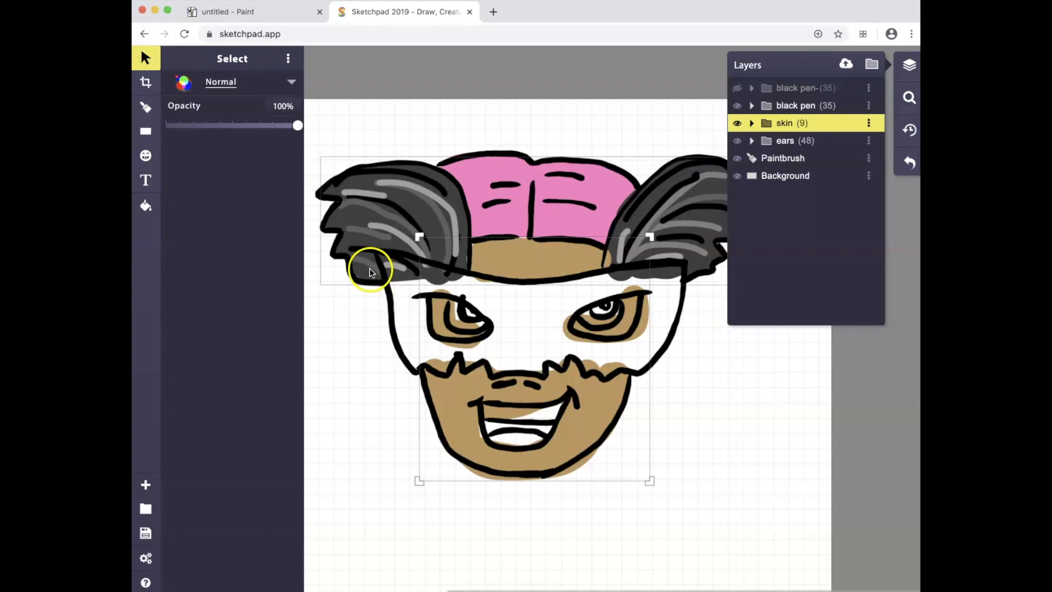
- Set the Paintbrush outline colour to white ffffff
{"action": "left_click", "coordinate": [146, 106]}
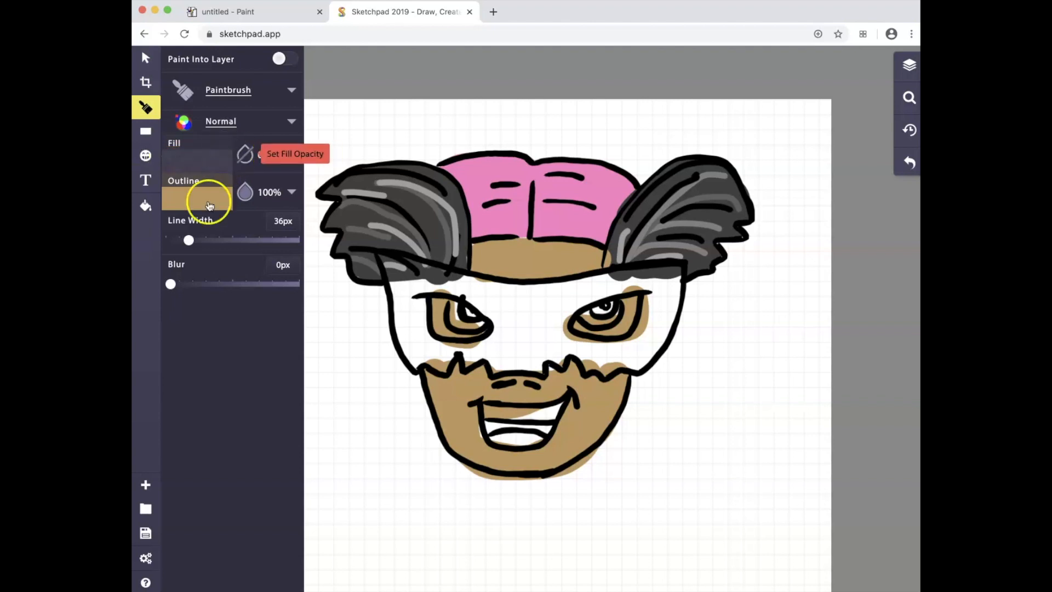
{"action": "left_click", "coordinate": [196, 201]}
{"action": "left_click", "coordinate": [321, 218]}
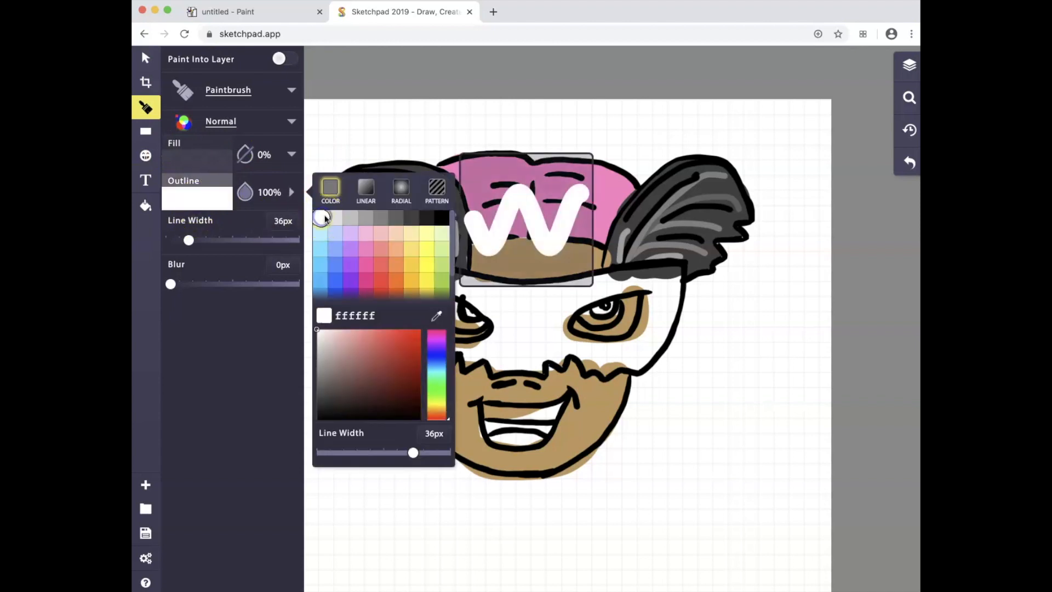
- Paint the mask area around both eyes white with broad 36 px strokes
{"action": "left_click", "coordinate": [542, 311]}
{"action": "left_click_drag", "start_coordinate": [466, 290], "coordinate": [450, 285]}
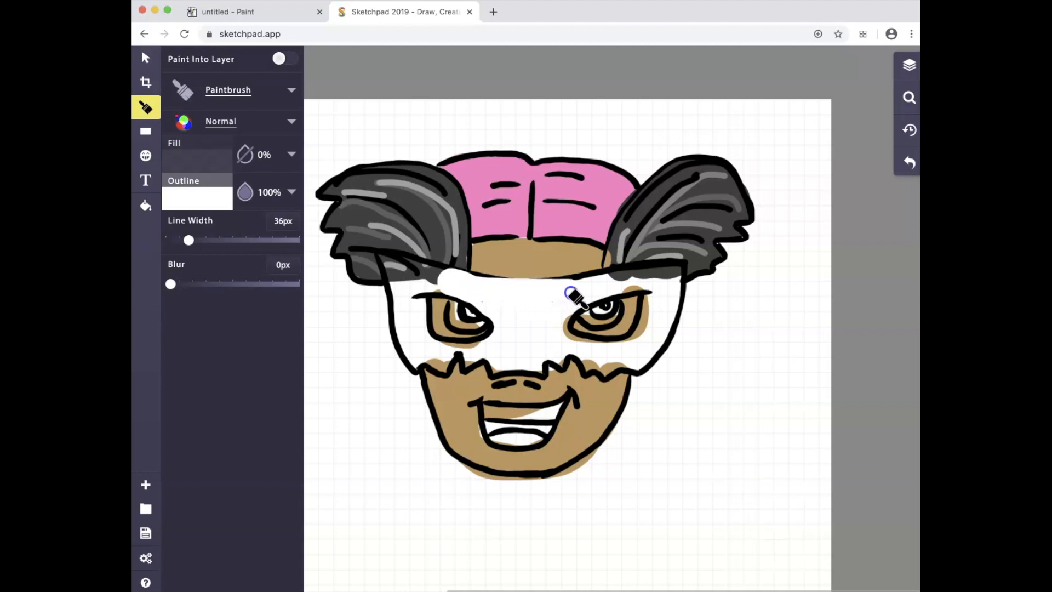
{"action": "left_click_drag", "start_coordinate": [617, 287], "coordinate": [674, 278]}
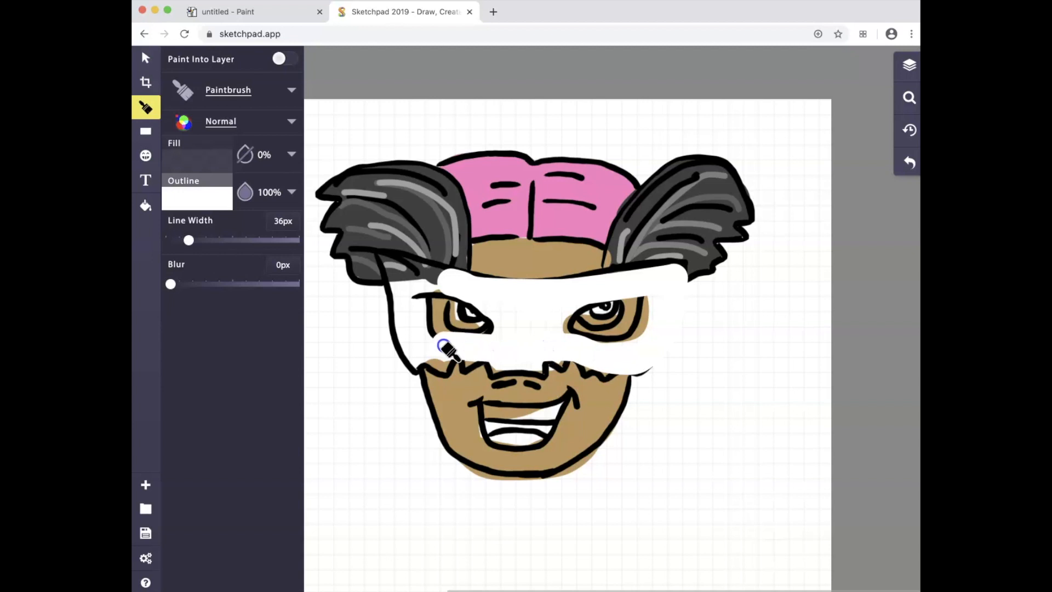
{"action": "mouse_move", "coordinate": [452, 347]}
{"action": "left_mouse_down"}
{"action": "mouse_move", "coordinate": [558, 328]}
{"action": "mouse_move", "coordinate": [642, 340]}
{"action": "mouse_move", "coordinate": [405, 274]}
{"action": "mouse_move", "coordinate": [440, 355]}
{"action": "mouse_move", "coordinate": [561, 353]}
{"action": "left_mouse_up"}
- Group the white Paintbrush layers into a folder named "mask" and move it beneath the hidden black pen group
{"action": "left_click", "coordinate": [909, 65]}
{"action": "left_click", "coordinate": [795, 88]}
{"action": "left_click", "coordinate": [817, 279], "text": "shift"}
{"action": "left_click", "coordinate": [871, 64]}
{"action": "double_click", "coordinate": [791, 89]}
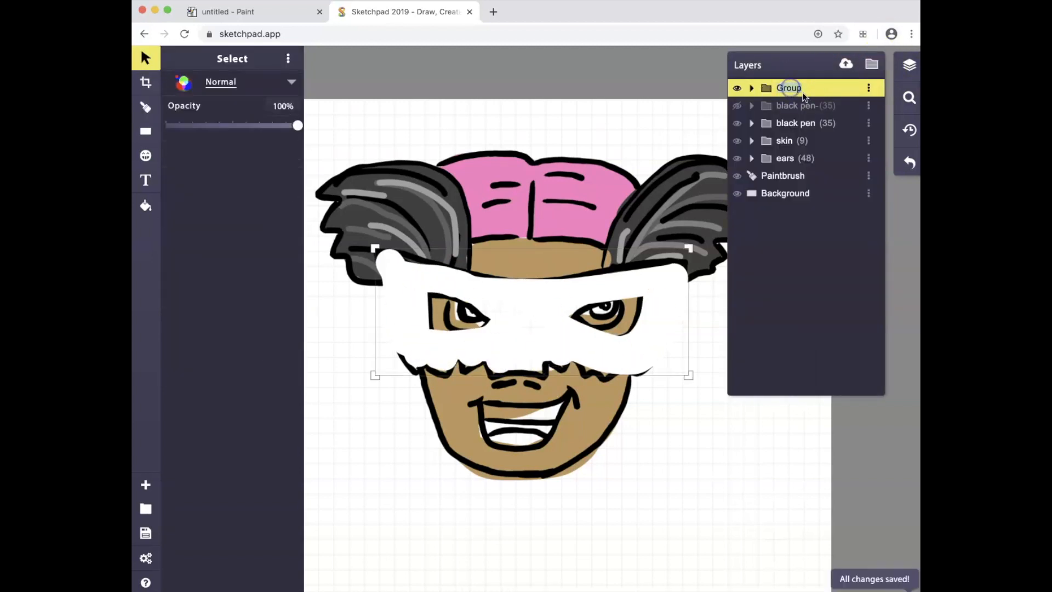
{"action": "type", "text": "mask"}
{"action": "mouse_move", "coordinate": [793, 89]}
{"action": "left_mouse_down"}
{"action": "mouse_move", "coordinate": [796, 122]}
{"action": "mouse_move", "coordinate": [811, 123]}
{"action": "mouse_move", "coordinate": [789, 124]}
{"action": "mouse_move", "coordinate": [790, 103]}
{"action": "left_mouse_up"}
- Try deleting the mask folder twice, undoing each deletion
{"action": "left_click", "coordinate": [752, 106]}
{"action": "left_click", "coordinate": [752, 124]}
{"action": "left_click", "coordinate": [868, 105]}
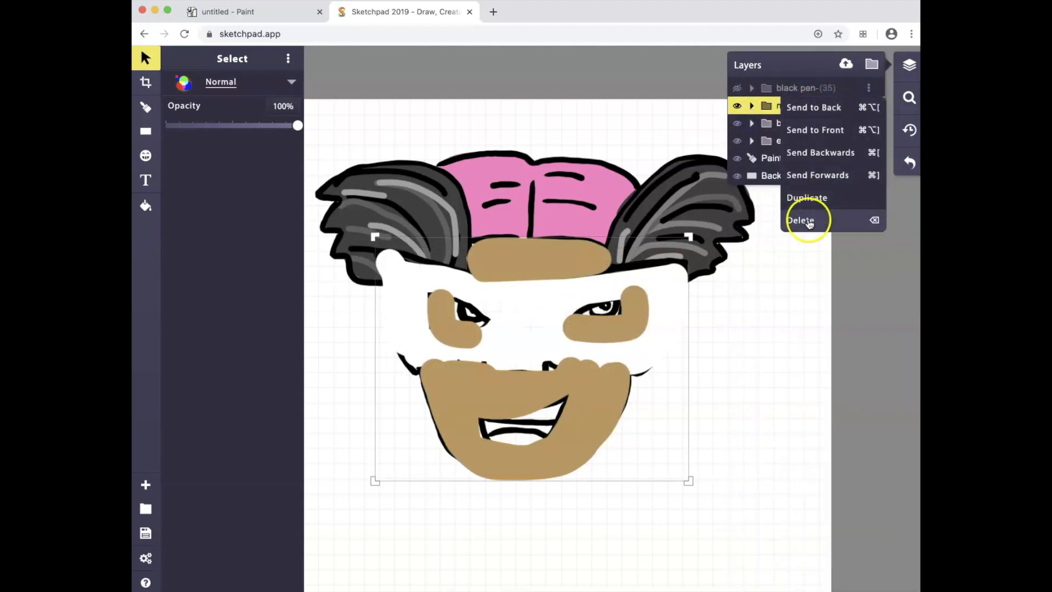
{"action": "left_click", "coordinate": [807, 219]}
{"action": "left_click", "coordinate": [908, 163]}
{"action": "left_click", "coordinate": [908, 65]}
{"action": "left_click", "coordinate": [868, 105]}
{"action": "left_click", "coordinate": [807, 219]}
{"action": "left_click", "coordinate": [909, 163]}
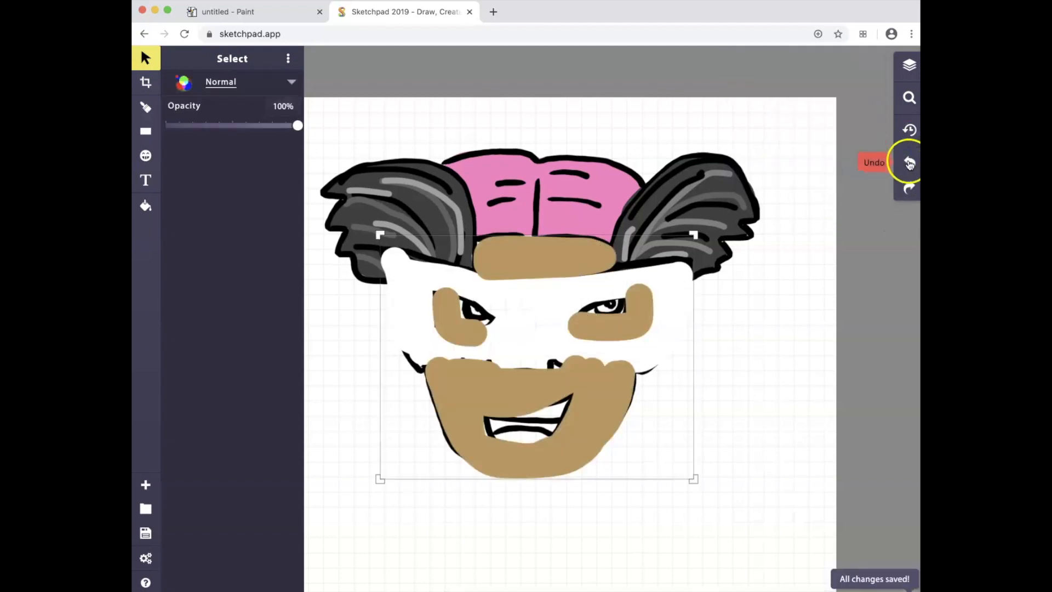
- Move the skin folder out of the mask folder to beneath the ears folder, and delete the mask folder
{"action": "left_click", "coordinate": [909, 65]}
{"action": "left_click", "coordinate": [752, 106]}
{"action": "mouse_move", "coordinate": [783, 122]}
{"action": "left_mouse_down"}
{"action": "mouse_move", "coordinate": [805, 144]}
{"action": "mouse_move", "coordinate": [784, 148]}
{"action": "left_mouse_up"}
{"action": "left_click", "coordinate": [772, 123]}
{"action": "left_click", "coordinate": [868, 123]}
{"action": "left_click", "coordinate": [807, 236]}
- Set the Paintbrush line width to 12 px and paint the mask white around the eyes, following its upper and jagged lower edges
{"action": "scroll", "coordinate": [594, 327], "scroll_direction": "down", "scroll_amount": 1}
{"action": "left_click", "coordinate": [909, 98]}
{"action": "left_click", "coordinate": [907, 70]}
{"action": "scroll", "coordinate": [681, 200], "scroll_direction": "left", "scroll_amount": 5}
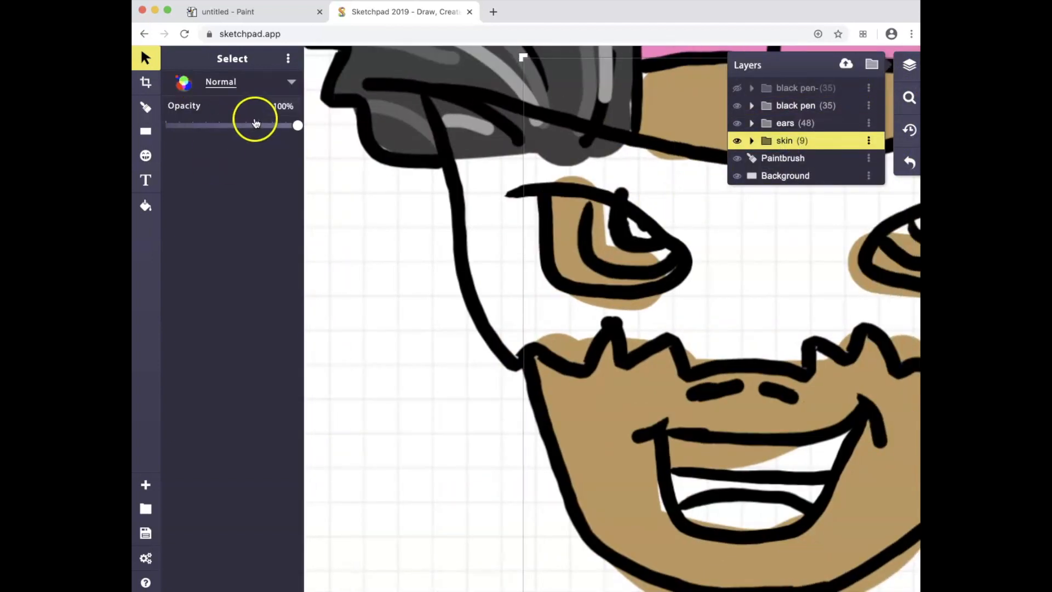
{"action": "left_click", "coordinate": [145, 108]}
{"action": "left_click_drag", "start_coordinate": [187, 239], "coordinate": [175, 240]}
{"action": "mouse_move", "coordinate": [487, 149]}
{"action": "left_mouse_down"}
{"action": "mouse_move", "coordinate": [448, 122]}
{"action": "mouse_move", "coordinate": [666, 157]}
{"action": "mouse_move", "coordinate": [490, 143]}
{"action": "mouse_move", "coordinate": [496, 128]}
{"action": "mouse_move", "coordinate": [680, 227]}
{"action": "mouse_move", "coordinate": [601, 170]}
{"action": "mouse_move", "coordinate": [683, 302]}
{"action": "mouse_move", "coordinate": [670, 327]}
{"action": "mouse_move", "coordinate": [578, 354]}
{"action": "mouse_move", "coordinate": [516, 353]}
{"action": "mouse_move", "coordinate": [470, 171]}
{"action": "mouse_move", "coordinate": [497, 322]}
{"action": "mouse_move", "coordinate": [541, 280]}
{"action": "mouse_move", "coordinate": [512, 277]}
{"action": "mouse_move", "coordinate": [513, 342]}
{"action": "mouse_move", "coordinate": [648, 310]}
{"action": "mouse_move", "coordinate": [681, 244]}
{"action": "mouse_move", "coordinate": [681, 164]}
{"action": "mouse_move", "coordinate": [763, 228]}
{"action": "mouse_move", "coordinate": [691, 355]}
{"action": "mouse_move", "coordinate": [838, 315]}
{"action": "left_mouse_up"}
{"action": "scroll", "coordinate": [772, 272], "scroll_direction": "right", "scroll_amount": 4}
{"action": "mouse_move", "coordinate": [649, 335]}
{"action": "left_mouse_down"}
{"action": "mouse_move", "coordinate": [692, 351]}
{"action": "mouse_move", "coordinate": [799, 353]}
{"action": "left_mouse_up"}
{"action": "scroll", "coordinate": [799, 328], "scroll_direction": "right", "scroll_amount": 1}
{"action": "mouse_move", "coordinate": [844, 129]}
{"action": "left_mouse_down"}
{"action": "mouse_move", "coordinate": [840, 163]}
{"action": "mouse_move", "coordinate": [737, 280]}
{"action": "mouse_move", "coordinate": [679, 312]}
{"action": "mouse_move", "coordinate": [774, 188]}
{"action": "mouse_move", "coordinate": [712, 148]}
{"action": "mouse_move", "coordinate": [476, 168]}
{"action": "left_mouse_up"}
{"action": "left_click_drag", "start_coordinate": [528, 251], "coordinate": [504, 248]}
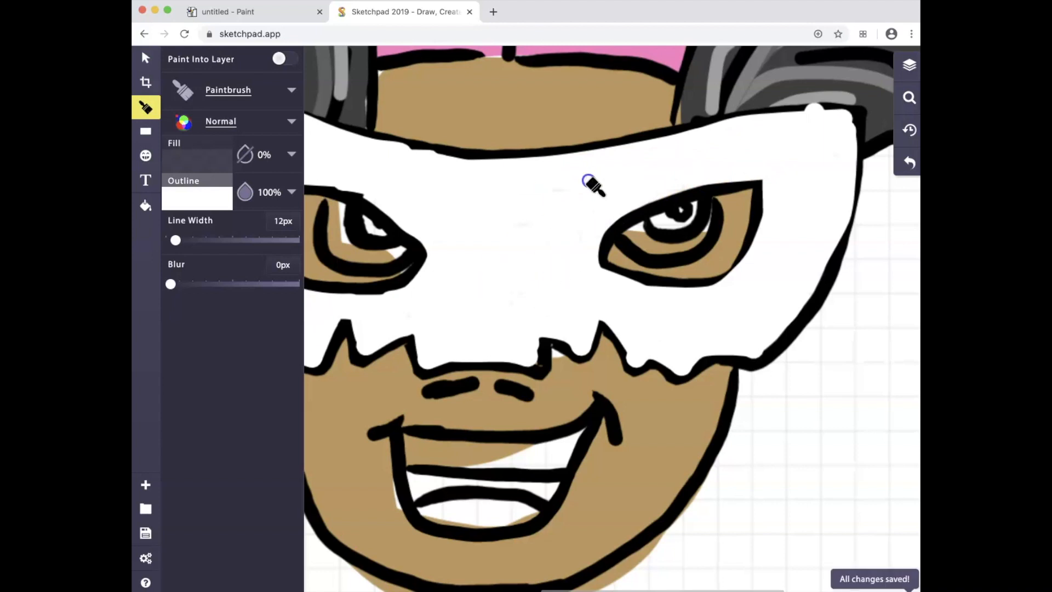
- Paint the whites of both eyes and the upper row of teeth white
{"action": "mouse_move", "coordinate": [633, 225]}
{"action": "left_mouse_down"}
{"action": "mouse_move", "coordinate": [709, 214]}
{"action": "mouse_move", "coordinate": [708, 199]}
{"action": "left_mouse_up"}
{"action": "left_click_drag", "start_coordinate": [377, 220], "coordinate": [345, 211]}
{"action": "scroll", "coordinate": [446, 418], "scroll_direction": "left", "scroll_amount": 5}
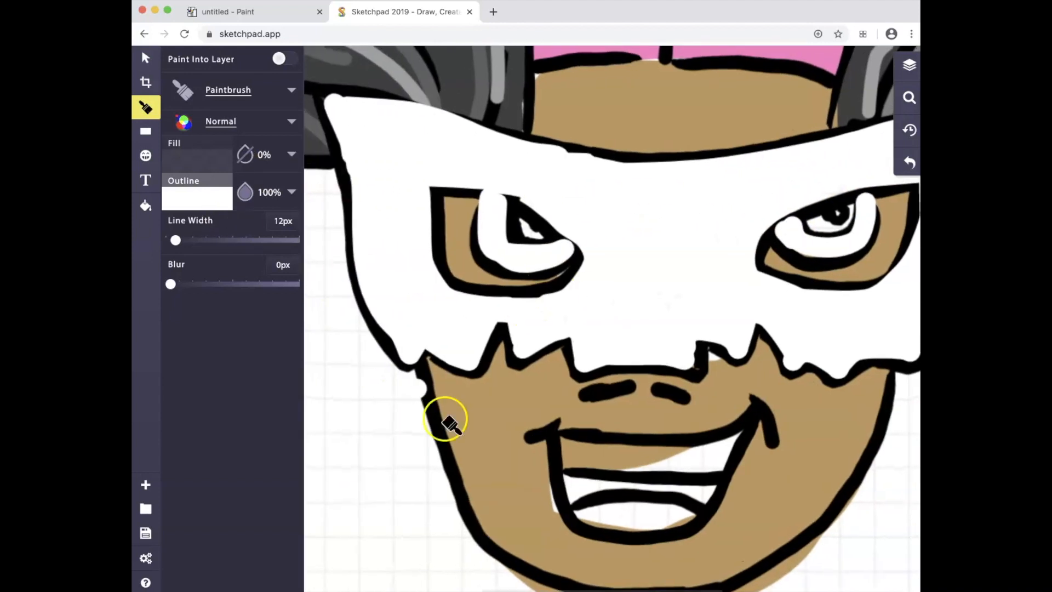
{"action": "mouse_move", "coordinate": [556, 447]}
{"action": "left_mouse_down"}
{"action": "mouse_move", "coordinate": [738, 437]}
{"action": "mouse_move", "coordinate": [559, 466]}
{"action": "left_mouse_up"}
- Set the Paintbrush outline colour to light grey and paint two curved shading strokes between the eyes
{"action": "left_click", "coordinate": [184, 198]}
{"action": "mouse_move", "coordinate": [567, 194]}
{"action": "left_mouse_down"}
{"action": "mouse_move", "coordinate": [603, 238]}
{"action": "mouse_move", "coordinate": [603, 255]}
{"action": "left_mouse_up"}
{"action": "left_click_drag", "start_coordinate": [778, 187], "coordinate": [717, 253]}
- Paint a light grey stroke across the mask's snout and delete it
{"action": "left_click_drag", "start_coordinate": [598, 342], "coordinate": [660, 296]}
{"action": "left_click", "coordinate": [145, 58]}
{"action": "left_click", "coordinate": [629, 342]}
{"action": "key", "text": "Delete"}
- Using a black Paintbrush about 7.79 px wide, paint the patch around the left eye and fur strokes along the mask's upper left edge
{"action": "left_click", "coordinate": [145, 107]}
{"action": "left_click", "coordinate": [192, 204]}
{"action": "left_click", "coordinate": [441, 218]}
{"action": "left_click_drag", "start_coordinate": [176, 240], "coordinate": [173, 239]}
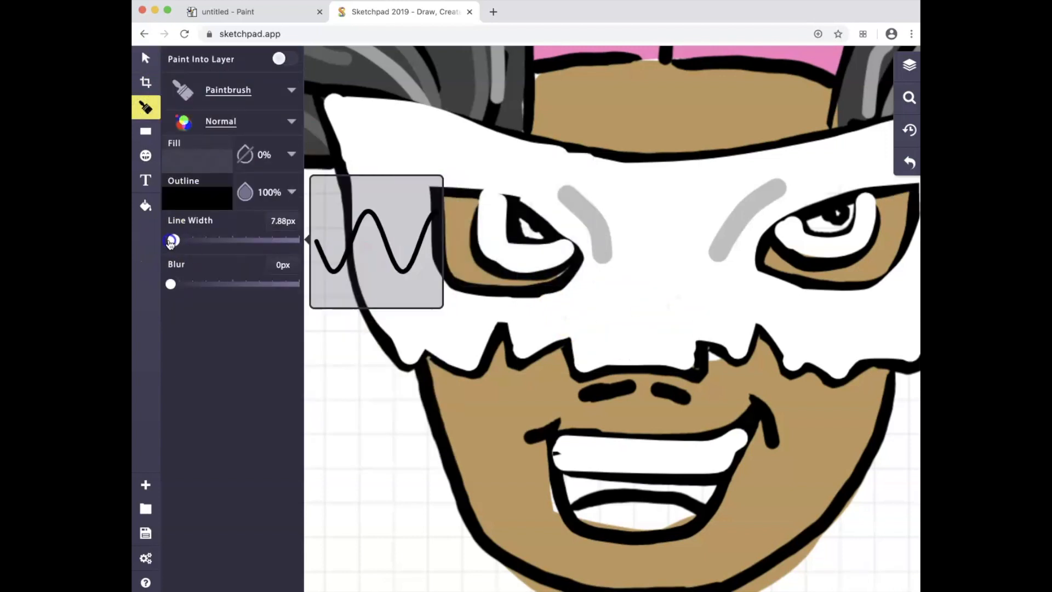
{"action": "mouse_move", "coordinate": [581, 249]}
{"action": "left_mouse_down"}
{"action": "mouse_move", "coordinate": [460, 170]}
{"action": "mouse_move", "coordinate": [423, 184]}
{"action": "mouse_move", "coordinate": [510, 204]}
{"action": "left_mouse_up"}
{"action": "left_click_drag", "start_coordinate": [328, 98], "coordinate": [477, 136]}
{"action": "left_click_drag", "start_coordinate": [478, 123], "coordinate": [510, 143]}
{"action": "scroll", "coordinate": [751, 201], "scroll_direction": "right", "scroll_amount": 1}
{"action": "mouse_move", "coordinate": [540, 245]}
{"action": "left_mouse_down"}
{"action": "mouse_move", "coordinate": [522, 205]}
{"action": "mouse_move", "coordinate": [553, 250]}
{"action": "left_mouse_up"}
- Paint black nostril strokes on the snout, the patch around the right eye and a curved brow line beside each eye
{"action": "scroll", "coordinate": [429, 369], "scroll_direction": "right", "scroll_amount": 2}
{"action": "left_click_drag", "start_coordinate": [422, 360], "coordinate": [446, 338]}
{"action": "left_click_drag", "start_coordinate": [489, 343], "coordinate": [504, 369]}
{"action": "scroll", "coordinate": [514, 345], "scroll_direction": "down", "scroll_amount": 1}
{"action": "mouse_move", "coordinate": [579, 251]}
{"action": "left_mouse_down"}
{"action": "mouse_move", "coordinate": [642, 342]}
{"action": "mouse_move", "coordinate": [578, 253]}
{"action": "mouse_move", "coordinate": [634, 305]}
{"action": "mouse_move", "coordinate": [747, 235]}
{"action": "mouse_move", "coordinate": [732, 254]}
{"action": "mouse_move", "coordinate": [578, 301]}
{"action": "left_mouse_up"}
{"action": "scroll", "coordinate": [574, 299], "scroll_direction": "left", "scroll_amount": 3}
{"action": "left_click_drag", "start_coordinate": [701, 189], "coordinate": [676, 234]}
{"action": "scroll", "coordinate": [658, 228], "scroll_direction": "right", "scroll_amount": 1}
{"action": "left_click_drag", "start_coordinate": [529, 178], "coordinate": [566, 215]}
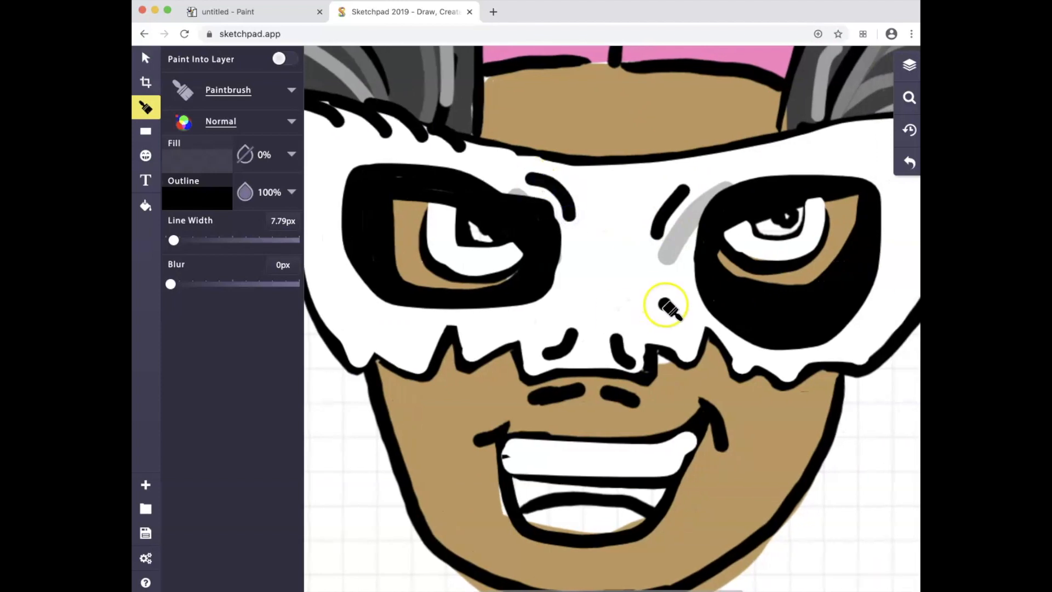
- Paint black accent strokes beside the snout, at the mask's upper and lower right corners and along its left side
{"action": "left_click_drag", "start_coordinate": [664, 306], "coordinate": [680, 357]}
{"action": "left_click_drag", "start_coordinate": [851, 368], "coordinate": [870, 330]}
{"action": "scroll", "coordinate": [767, 247], "scroll_direction": "right", "scroll_amount": 4}
{"action": "left_click_drag", "start_coordinate": [614, 133], "coordinate": [614, 100]}
{"action": "left_click_drag", "start_coordinate": [636, 136], "coordinate": [679, 120]}
{"action": "scroll", "coordinate": [733, 146], "scroll_direction": "left", "scroll_amount": 8}
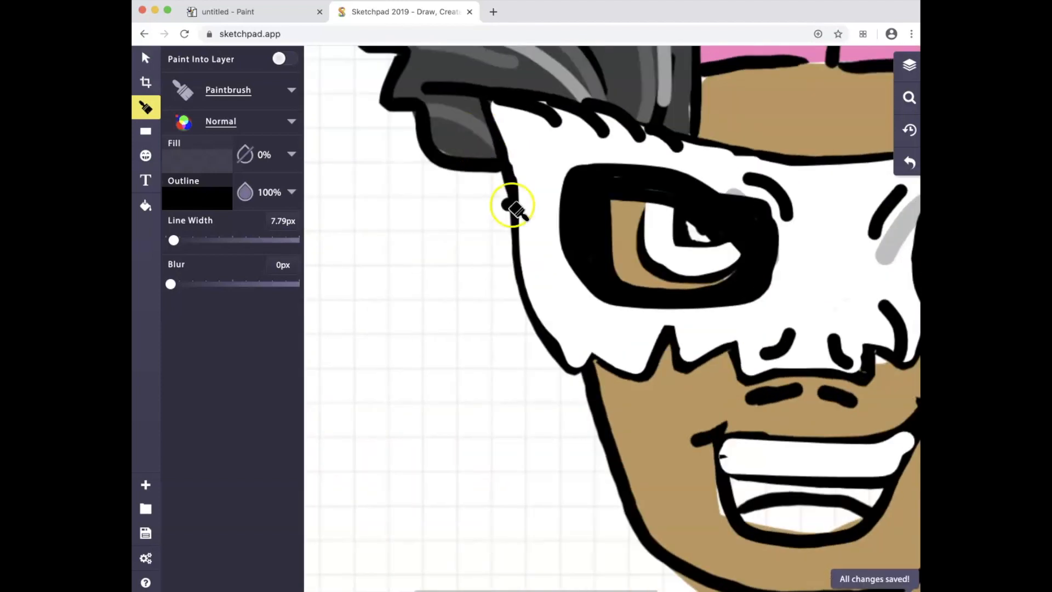
{"action": "left_click_drag", "start_coordinate": [548, 246], "coordinate": [550, 291]}
- Set the Paintbrush outline colour to dark grey and paint short shading strokes along the left and right sides of the mask
{"action": "scroll", "coordinate": [554, 296], "scroll_direction": "right", "scroll_amount": 4}
{"action": "scroll", "coordinate": [556, 298], "scroll_direction": "up", "scroll_amount": 1}
{"action": "left_click", "coordinate": [218, 189]}
{"action": "left_click", "coordinate": [400, 219]}
{"action": "scroll", "coordinate": [658, 219], "scroll_direction": "left", "scroll_amount": 6}
{"action": "left_click_drag", "start_coordinate": [662, 160], "coordinate": [675, 246]}
{"action": "left_click_drag", "start_coordinate": [701, 367], "coordinate": [713, 389]}
{"action": "scroll", "coordinate": [713, 384], "scroll_direction": "right", "scroll_amount": 12}
{"action": "left_click_drag", "start_coordinate": [458, 206], "coordinate": [465, 264]}
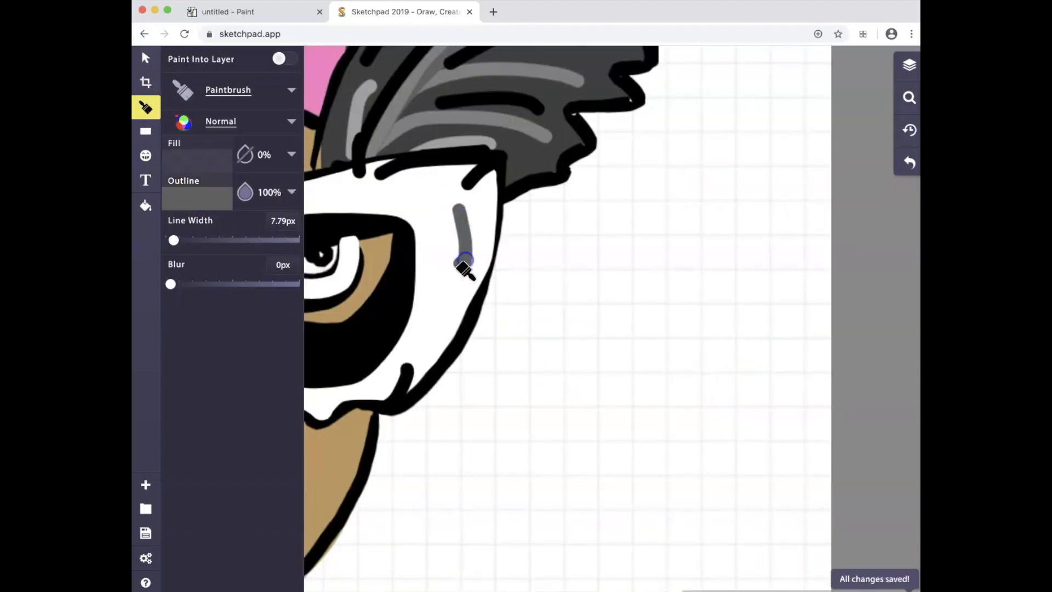
- Set the Paintbrush outline colour to black and paint additional fur strokes over the left ear
{"action": "scroll", "coordinate": [464, 269], "scroll_direction": "left", "scroll_amount": 8}
{"action": "left_click", "coordinate": [211, 193]}
{"action": "left_click", "coordinate": [441, 218]}
{"action": "left_click_drag", "start_coordinate": [554, 273], "coordinate": [488, 130]}
{"action": "mouse_move", "coordinate": [587, 274]}
{"action": "left_mouse_down"}
{"action": "mouse_move", "coordinate": [586, 188]}
{"action": "mouse_move", "coordinate": [599, 164]}
{"action": "left_mouse_up"}
{"action": "mouse_move", "coordinate": [530, 256]}
{"action": "left_mouse_down"}
{"action": "mouse_move", "coordinate": [482, 159]}
{"action": "mouse_move", "coordinate": [387, 157]}
{"action": "left_mouse_up"}
{"action": "left_click_drag", "start_coordinate": [478, 251], "coordinate": [344, 184]}
{"action": "left_click_drag", "start_coordinate": [405, 272], "coordinate": [378, 279]}
{"action": "left_click_drag", "start_coordinate": [571, 88], "coordinate": [591, 203]}
- Paint additional black fur strokes over the right ear
{"action": "scroll", "coordinate": [580, 192], "scroll_direction": "right", "scroll_amount": 12}
{"action": "left_click_drag", "start_coordinate": [406, 269], "coordinate": [541, 183]}
{"action": "left_click_drag", "start_coordinate": [393, 272], "coordinate": [413, 165]}
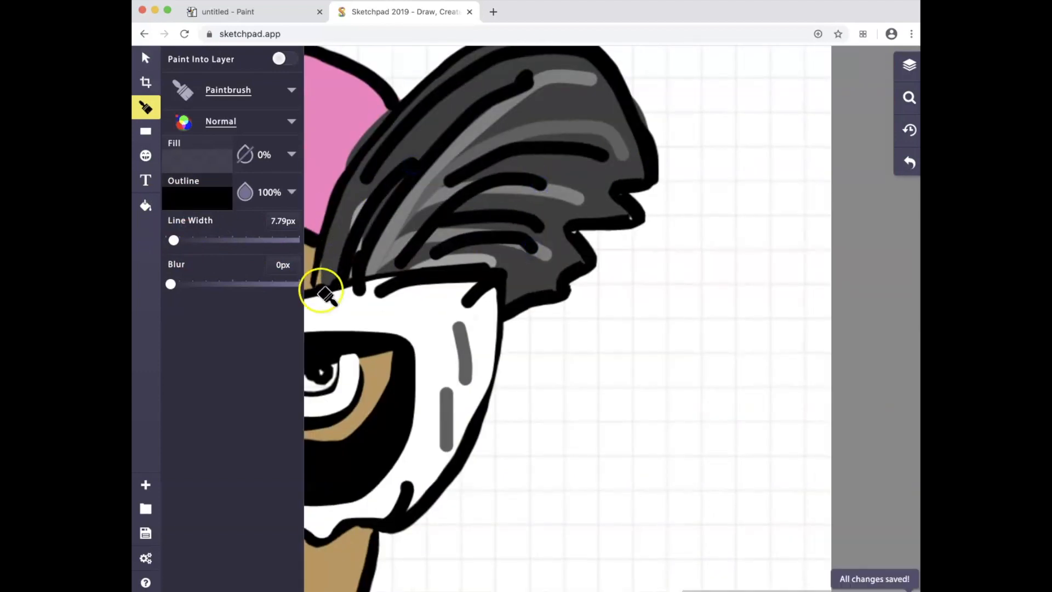
{"action": "left_click_drag", "start_coordinate": [321, 288], "coordinate": [378, 142]}
{"action": "left_click_drag", "start_coordinate": [437, 196], "coordinate": [581, 118]}
{"action": "left_click_drag", "start_coordinate": [581, 194], "coordinate": [550, 202]}
{"action": "left_click_drag", "start_coordinate": [456, 231], "coordinate": [434, 255]}
- Select and delete the short black nostril strokes on the mask's snout
{"action": "scroll", "coordinate": [681, 146], "scroll_direction": "left", "scroll_amount": 10}
{"action": "scroll", "coordinate": [681, 146], "scroll_direction": "down", "scroll_amount": 6}
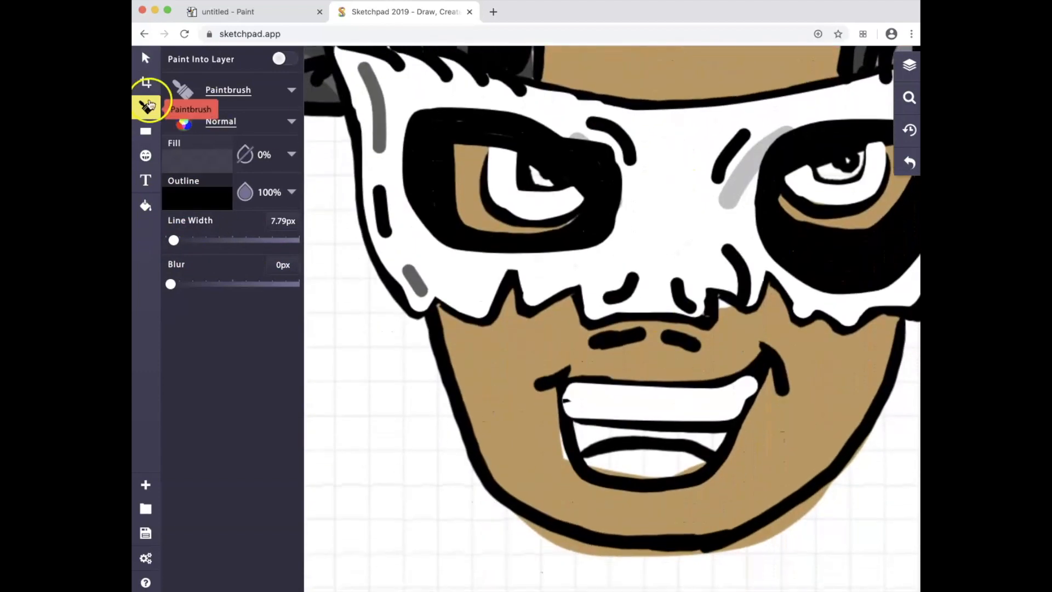
{"action": "left_click", "coordinate": [145, 58]}
{"action": "left_click", "coordinate": [682, 295]}
{"action": "key", "text": "Delete"}
{"action": "left_click", "coordinate": [681, 295]}
{"action": "key", "text": "Delete"}
- Reposition the two light grey shading strokes beside the brow lines between the eyes
{"action": "scroll", "coordinate": [680, 291], "scroll_direction": "right", "scroll_amount": 3}
{"action": "left_click_drag", "start_coordinate": [655, 259], "coordinate": [641, 258]}
{"action": "left_click_drag", "start_coordinate": [695, 183], "coordinate": [681, 175]}
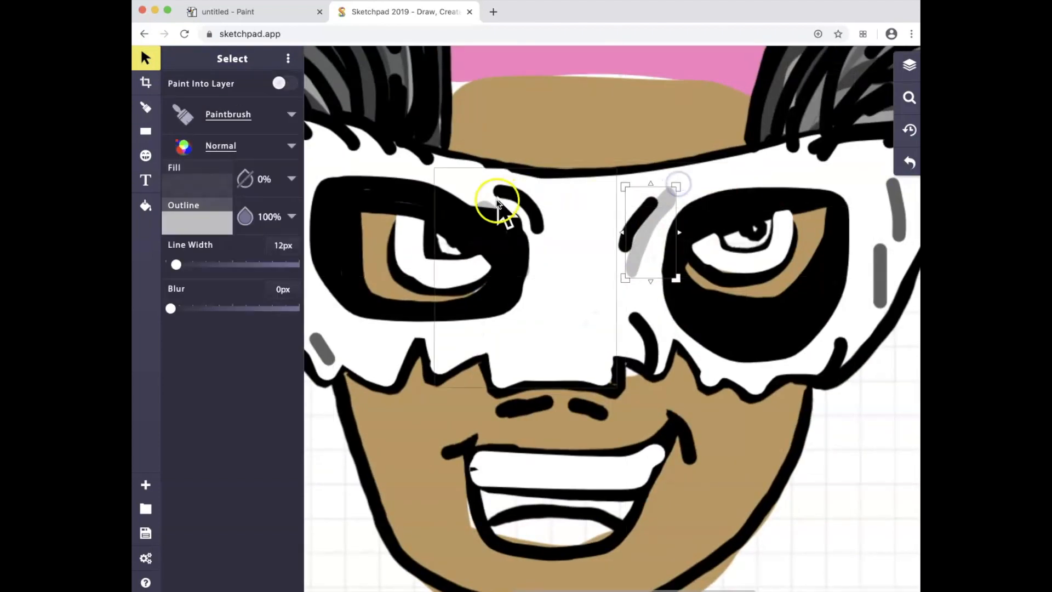
{"action": "left_click_drag", "start_coordinate": [504, 212], "coordinate": [529, 219]}
{"action": "left_click_drag", "start_coordinate": [558, 287], "coordinate": [543, 297]}
- Select all the loose Paintbrush layers above the black pen folders and group them into one folder
{"action": "left_click", "coordinate": [909, 98]}
{"action": "left_click_drag", "start_coordinate": [872, 112], "coordinate": [871, 141]}
{"action": "scroll", "coordinate": [830, 137], "scroll_direction": "down", "scroll_amount": 5}
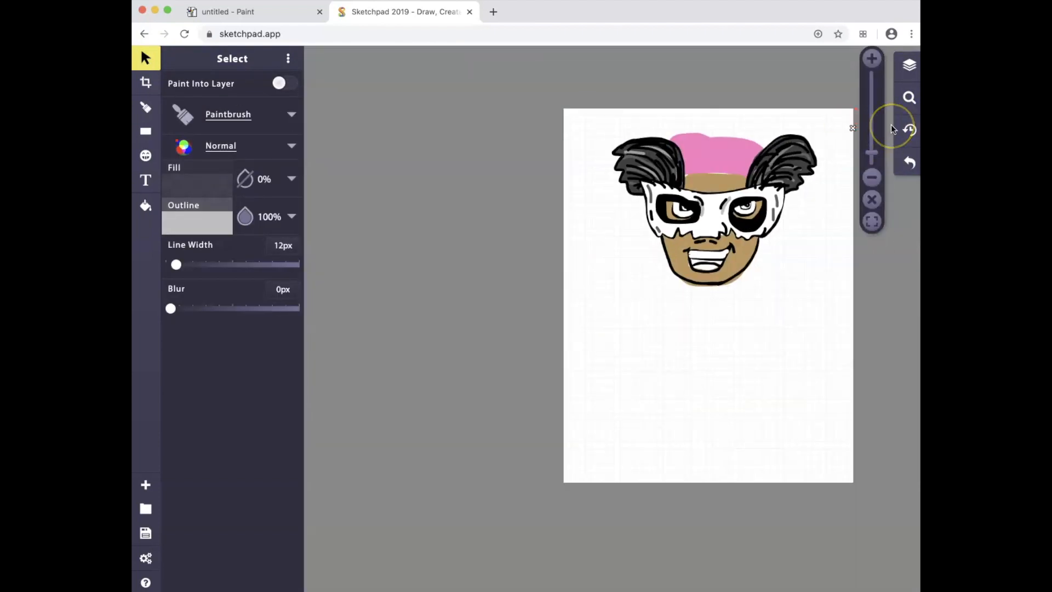
{"action": "scroll", "coordinate": [829, 140], "scroll_direction": "up", "scroll_amount": 5}
{"action": "left_click", "coordinate": [910, 66]}
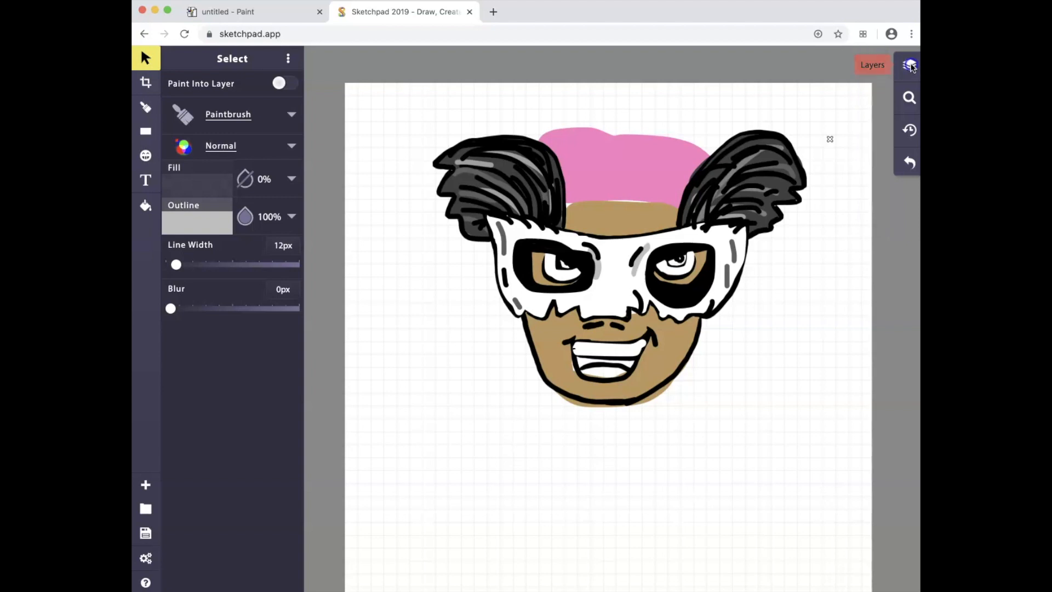
{"action": "left_click", "coordinate": [843, 92]}
{"action": "left_click", "coordinate": [812, 89]}
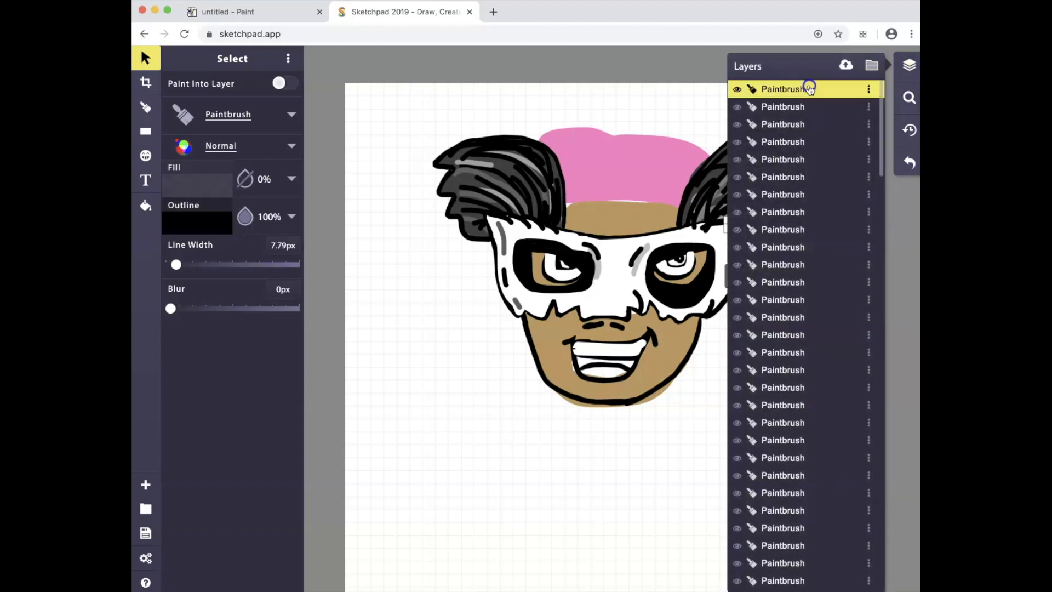
{"action": "scroll", "coordinate": [810, 89], "scroll_direction": "down", "scroll_amount": 10}
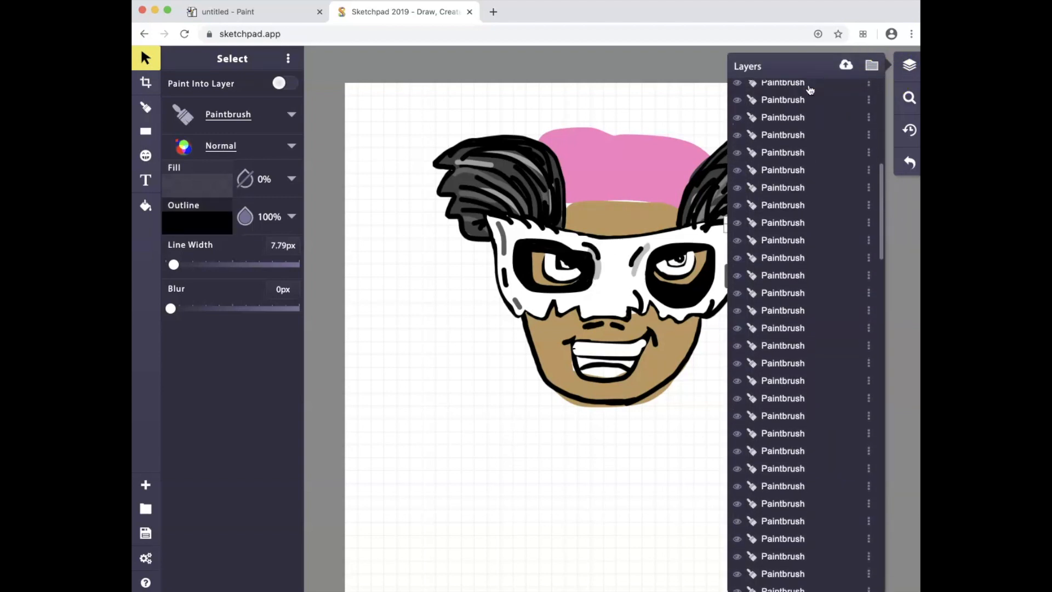
{"action": "scroll", "coordinate": [810, 89], "scroll_direction": "down", "scroll_amount": 10}
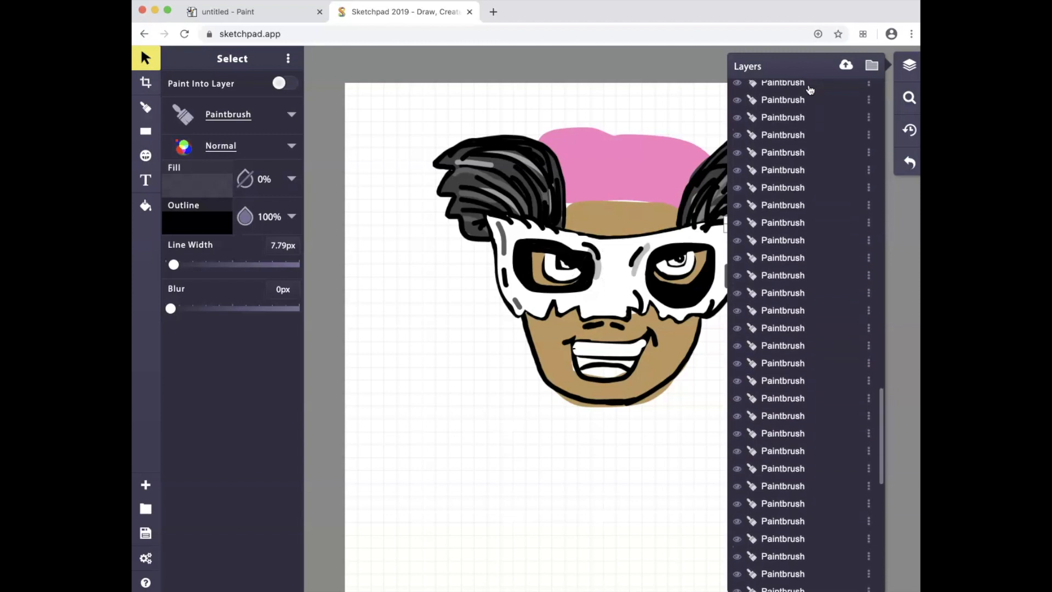
{"action": "scroll", "coordinate": [810, 90], "scroll_direction": "down", "scroll_amount": 3}
{"action": "left_click", "coordinate": [819, 343]}
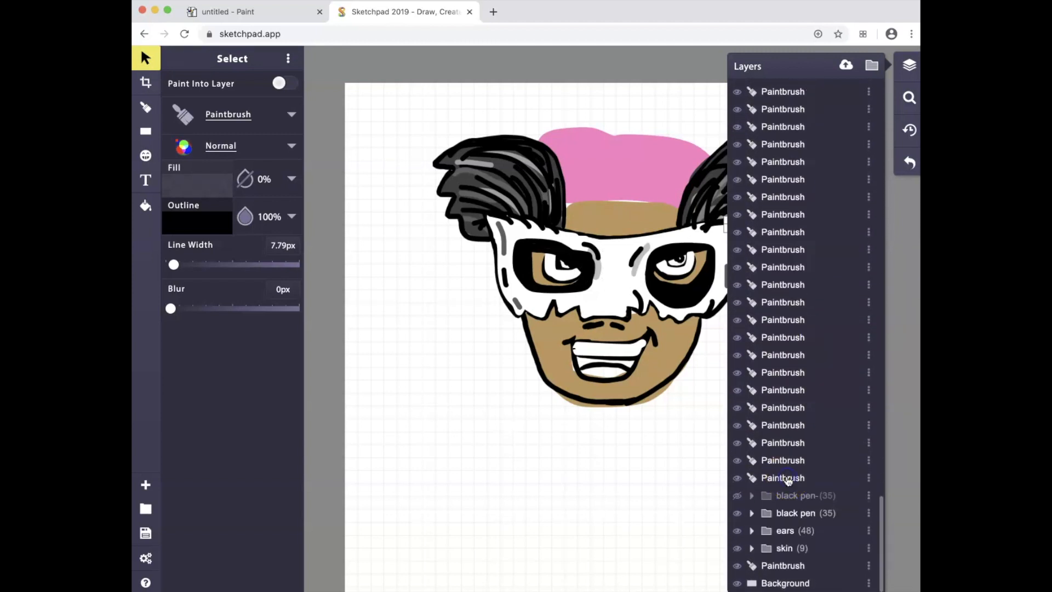
{"action": "left_click", "coordinate": [788, 480], "text": "shift"}
{"action": "scroll", "coordinate": [788, 479], "scroll_direction": "up", "scroll_amount": 20}
{"action": "left_click", "coordinate": [785, 107], "text": "shift"}
{"action": "left_click", "coordinate": [783, 125], "text": "shift"}
{"action": "left_click", "coordinate": [782, 142], "text": "shift"}
{"action": "scroll", "coordinate": [806, 481], "scroll_direction": "down", "scroll_amount": 4}
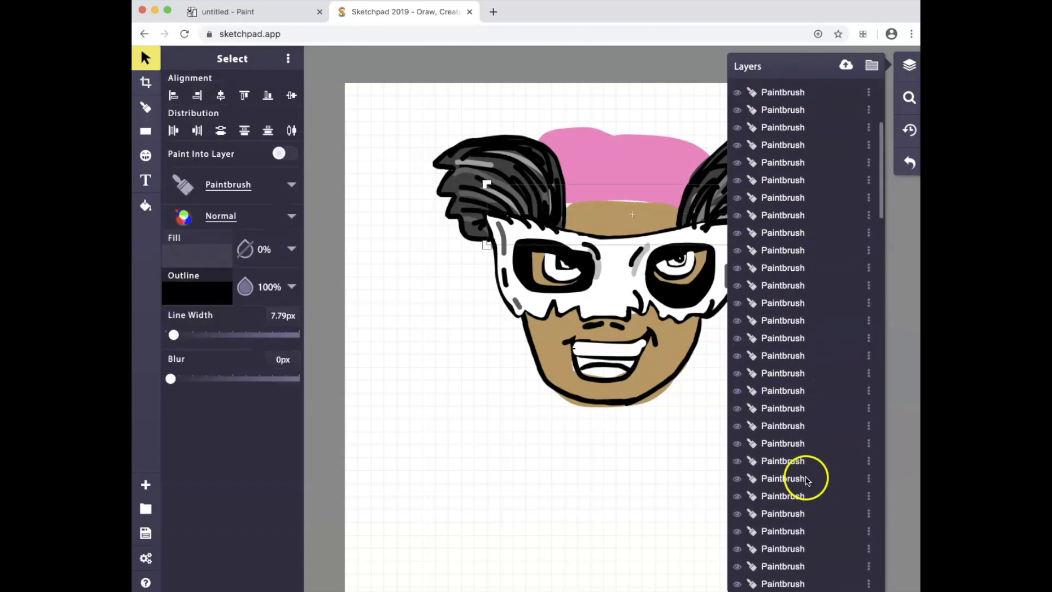
{"action": "left_click", "coordinate": [806, 480], "text": "shift"}
{"action": "scroll", "coordinate": [780, 485], "scroll_direction": "down", "scroll_amount": 15}
{"action": "scroll", "coordinate": [778, 470], "scroll_direction": "up", "scroll_amount": 15}
{"action": "left_click", "coordinate": [788, 418], "text": "shift"}
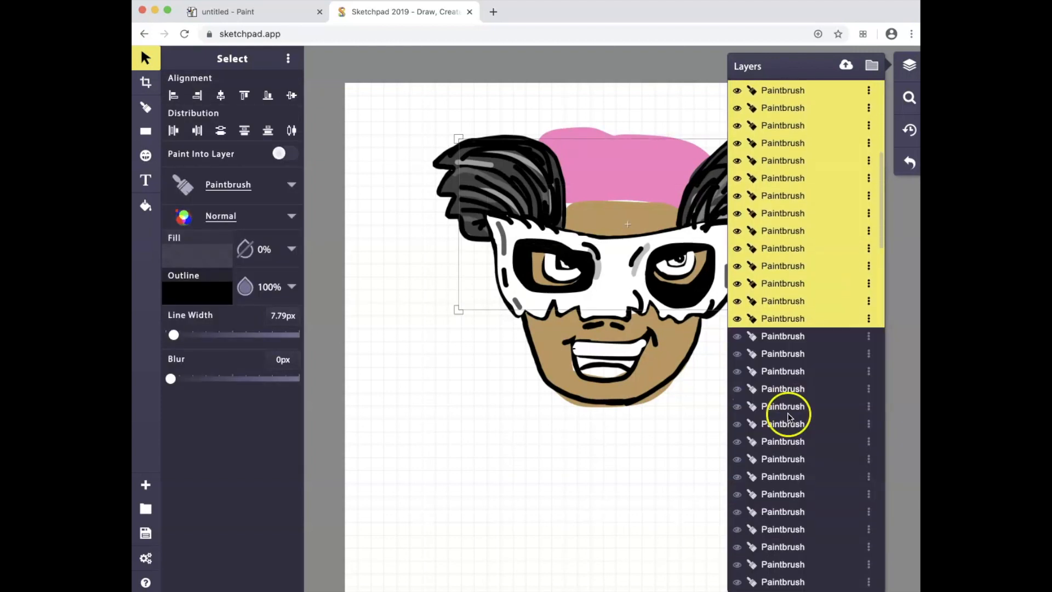
{"action": "left_click", "coordinate": [783, 375], "text": "shift"}
{"action": "left_click", "coordinate": [782, 502], "text": "shift"}
{"action": "scroll", "coordinate": [783, 508], "scroll_direction": "down", "scroll_amount": 6}
{"action": "scroll", "coordinate": [783, 470], "scroll_direction": "up", "scroll_amount": 6}
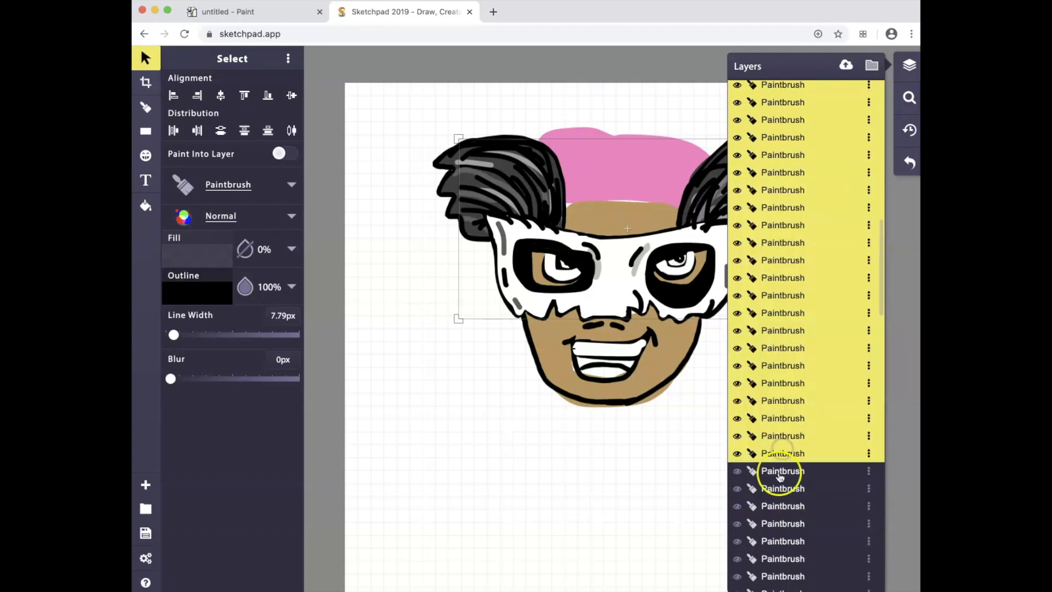
{"action": "left_click", "coordinate": [783, 470], "text": "shift"}
{"action": "scroll", "coordinate": [783, 470], "scroll_direction": "down", "scroll_amount": 7}
{"action": "left_click", "coordinate": [783, 463], "text": "shift"}
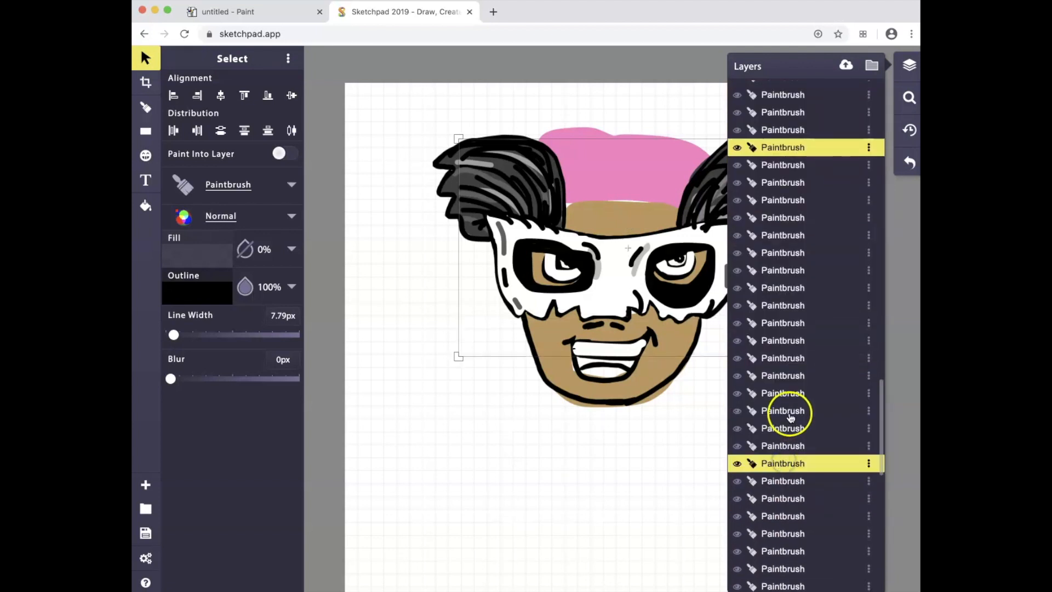
{"action": "scroll", "coordinate": [790, 414], "scroll_direction": "up", "scroll_amount": 4}
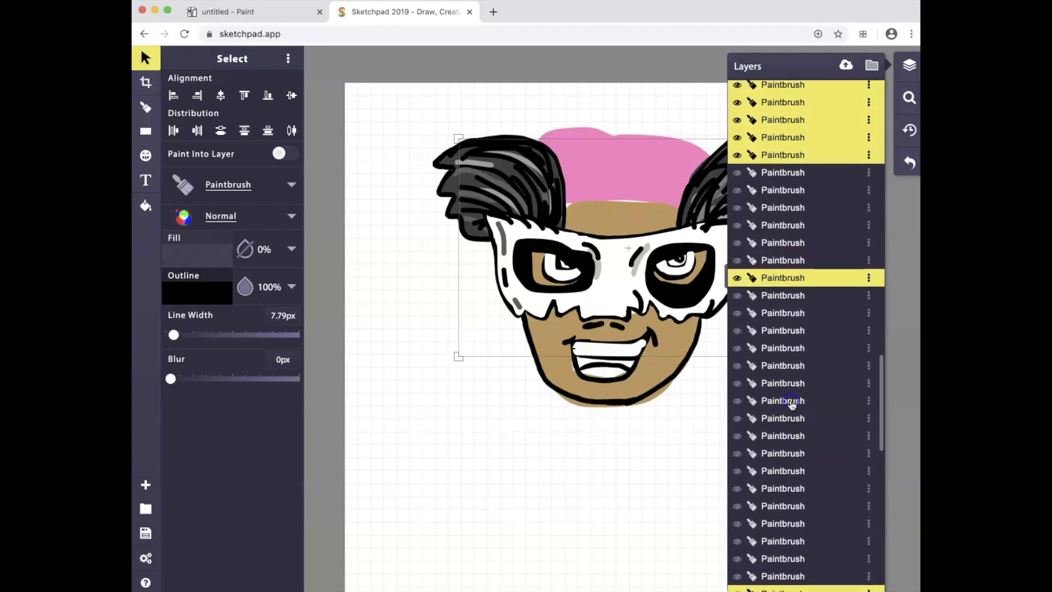
{"action": "left_click", "coordinate": [791, 402], "text": "shift"}
{"action": "scroll", "coordinate": [789, 397], "scroll_direction": "up", "scroll_amount": 4}
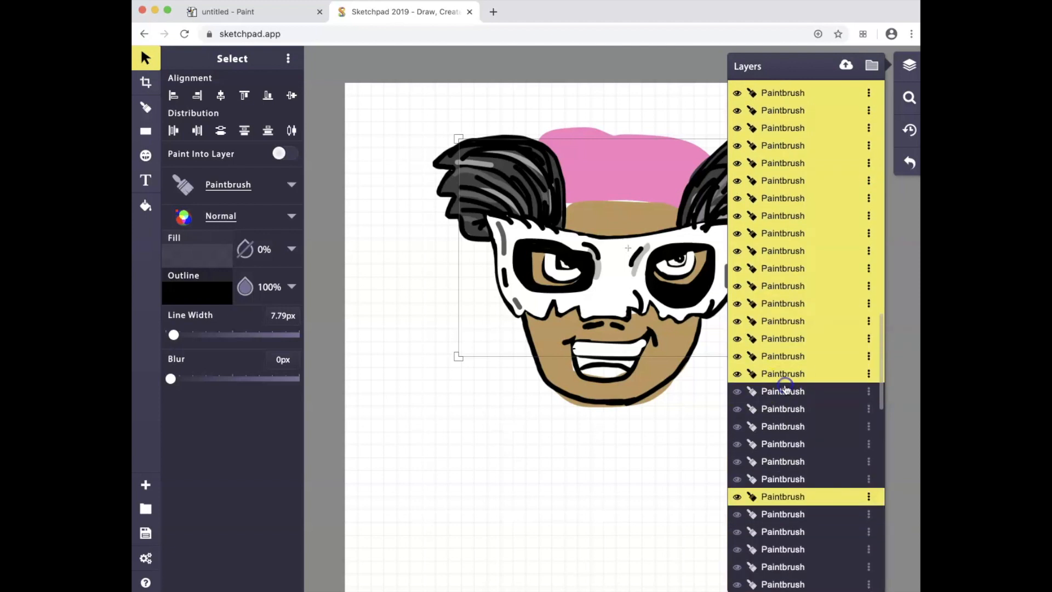
{"action": "left_click", "coordinate": [784, 387], "text": "shift"}
{"action": "scroll", "coordinate": [785, 399], "scroll_direction": "down", "scroll_amount": 12}
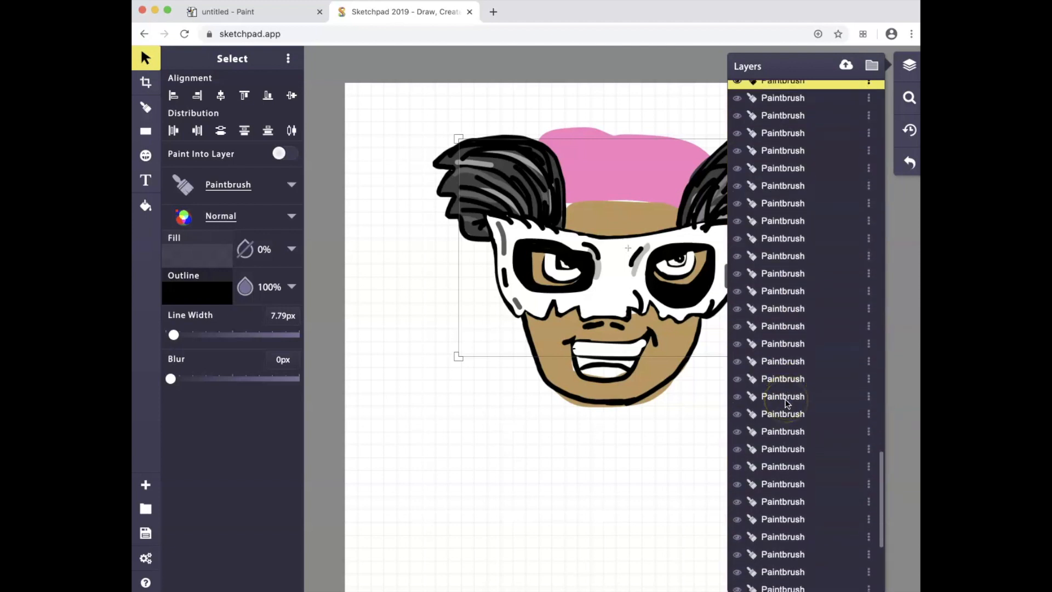
{"action": "scroll", "coordinate": [784, 398], "scroll_direction": "down", "scroll_amount": 3}
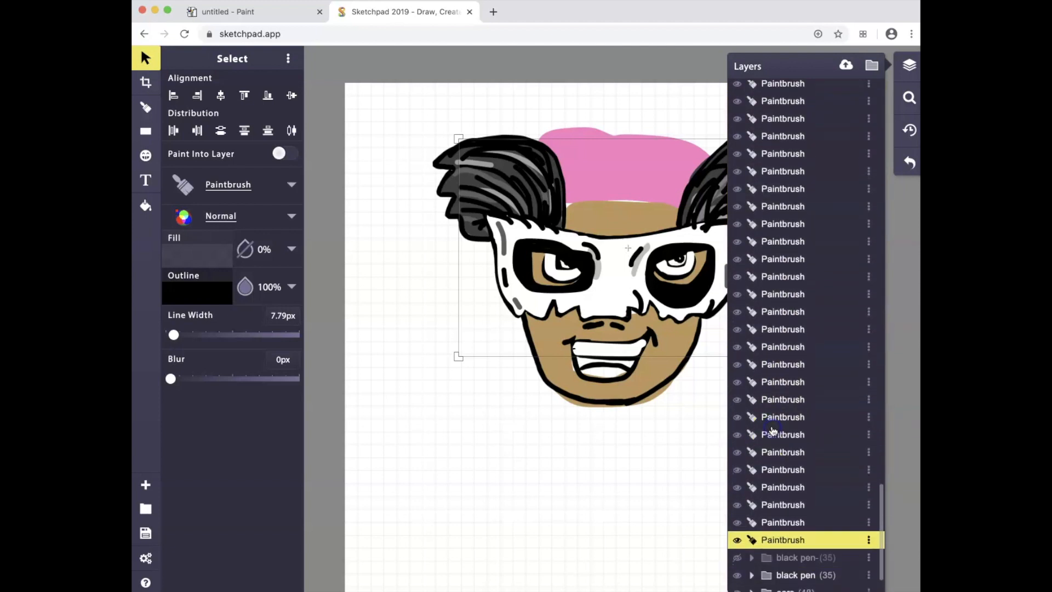
{"action": "left_click", "coordinate": [774, 417], "text": "super"}
{"action": "left_click", "coordinate": [782, 484], "text": "shift"}
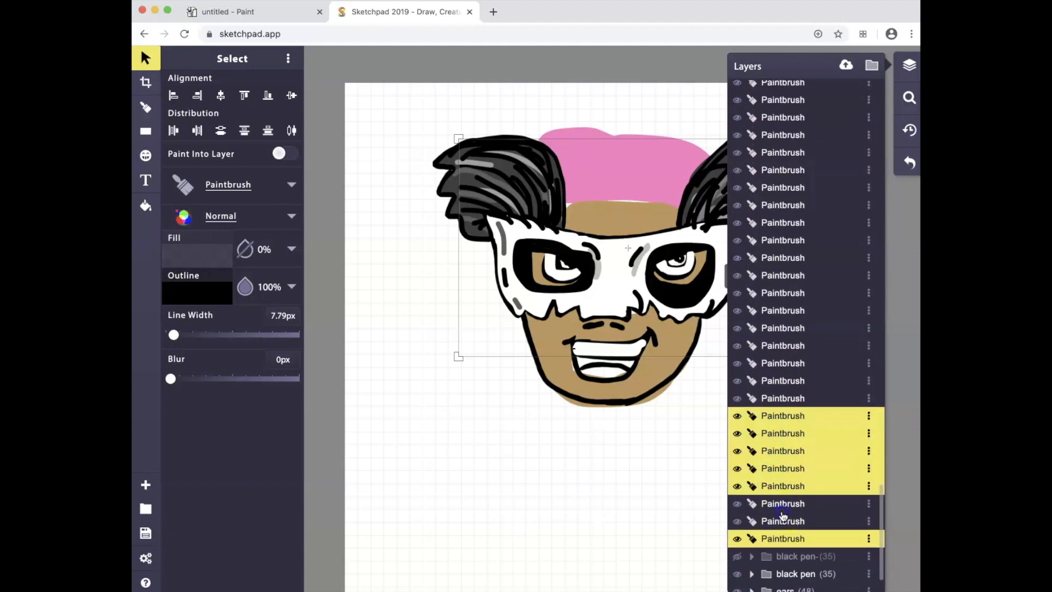
{"action": "left_click", "coordinate": [782, 508], "text": "super"}
{"action": "left_click", "coordinate": [785, 522], "text": "super"}
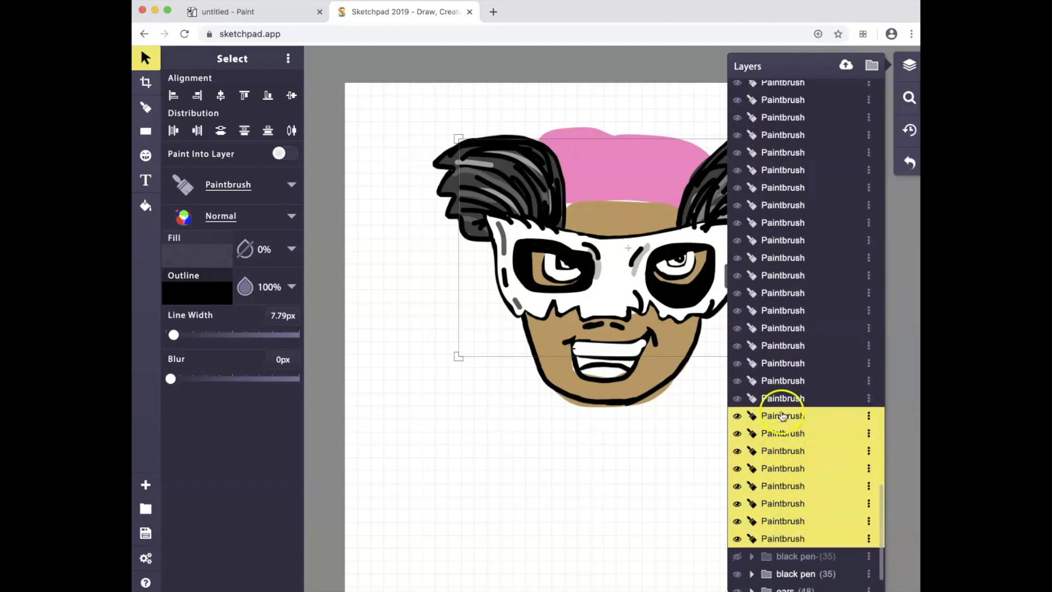
{"action": "scroll", "coordinate": [785, 378], "scroll_direction": "up", "scroll_amount": 5}
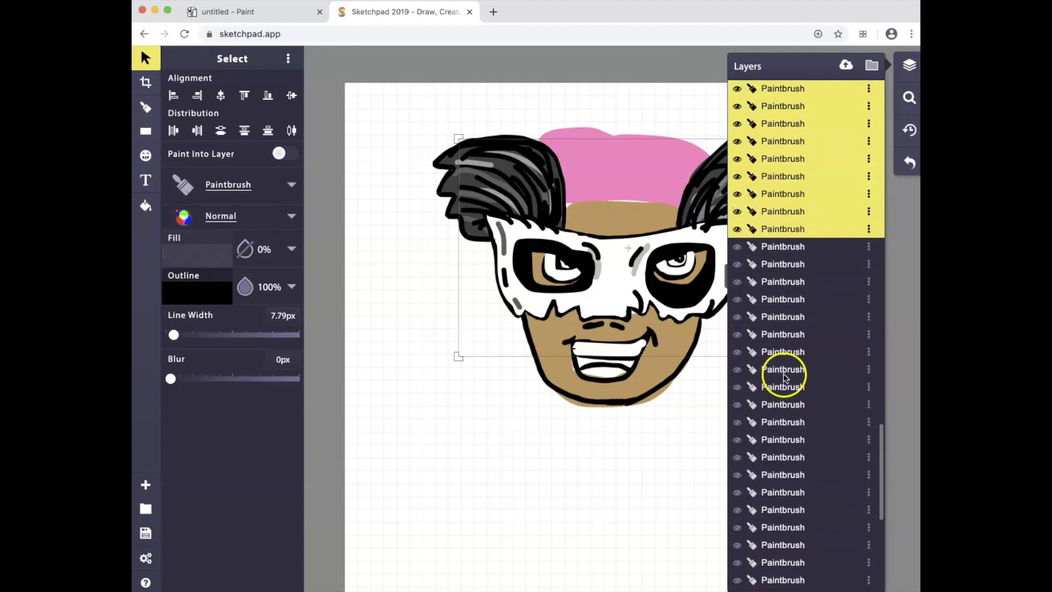
{"action": "left_click", "coordinate": [783, 403], "text": "shift"}
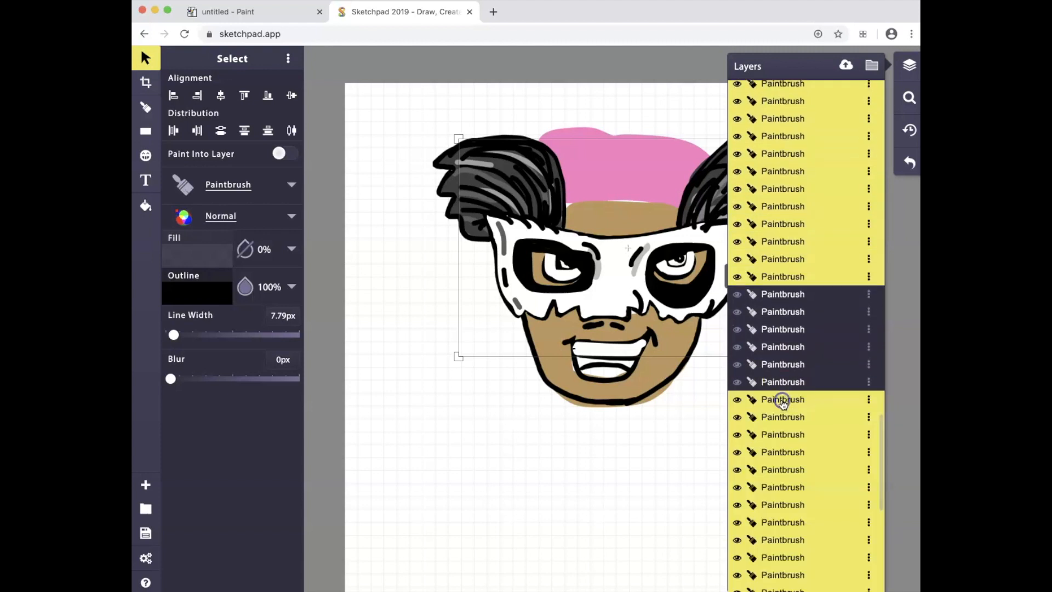
{"action": "left_click", "coordinate": [778, 294], "text": "shift"}
{"action": "scroll", "coordinate": [785, 354], "scroll_direction": "down", "scroll_amount": 5}
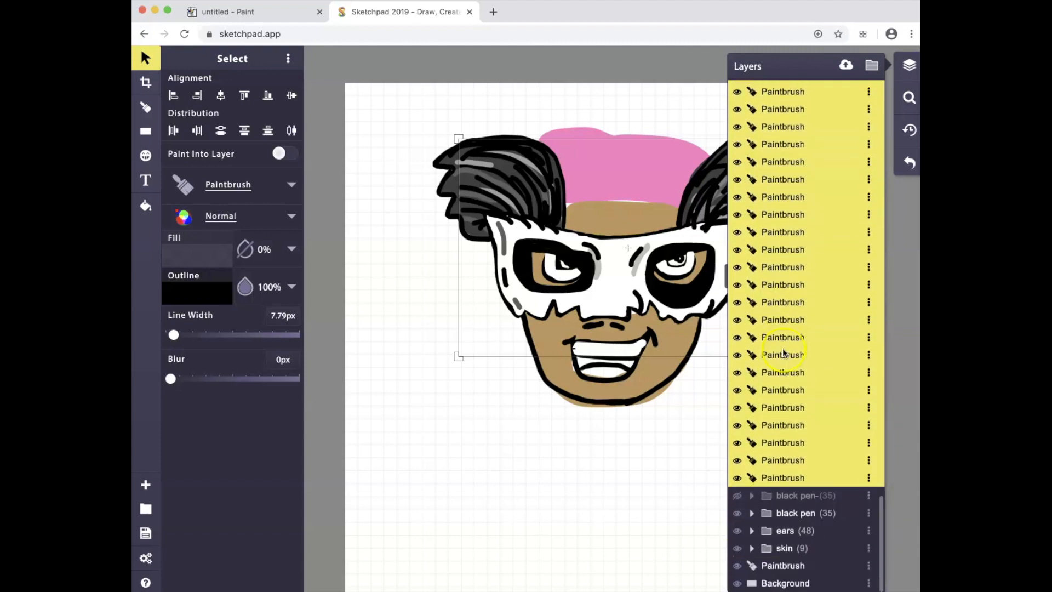
{"action": "scroll", "coordinate": [782, 353], "scroll_direction": "up", "scroll_amount": 5}
{"action": "scroll", "coordinate": [782, 347], "scroll_direction": "up", "scroll_amount": 10}
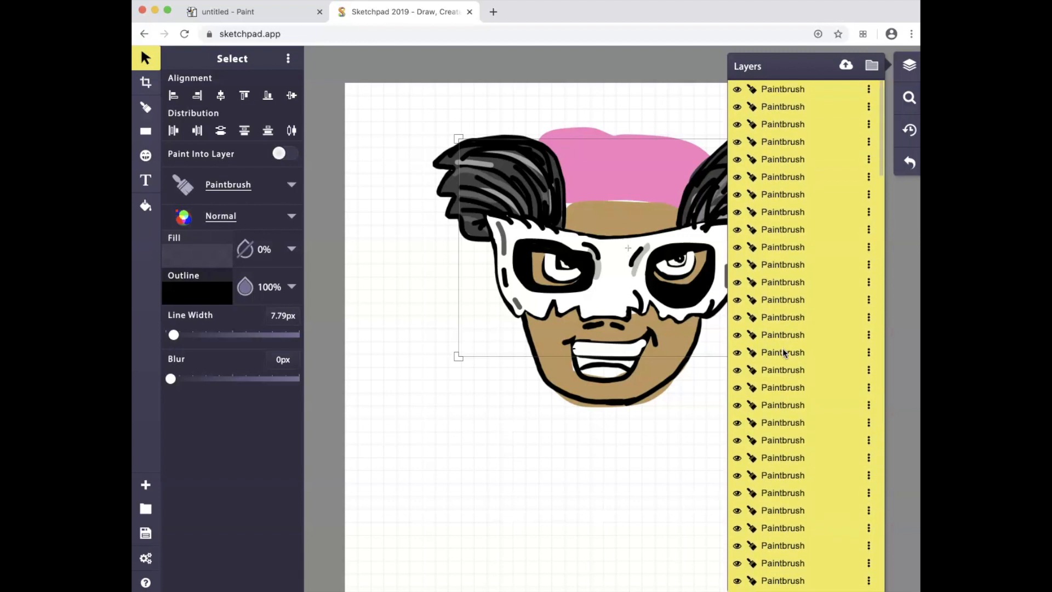
{"action": "left_click", "coordinate": [872, 67]}
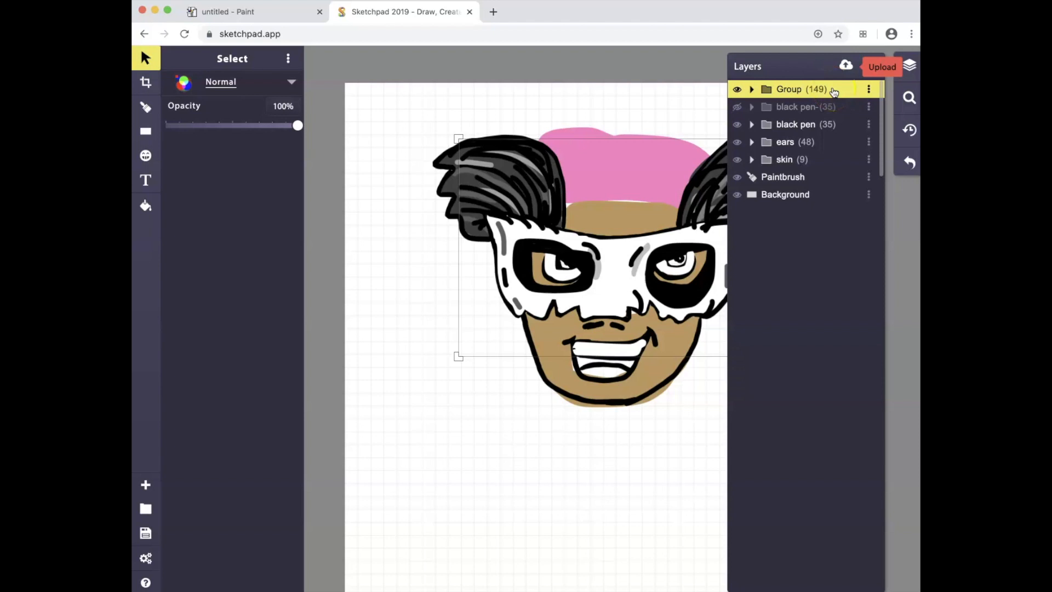
- Show the hidden duplicate black pen folder and delete it
{"action": "left_click", "coordinate": [737, 108]}
{"action": "left_click", "coordinate": [737, 107]}
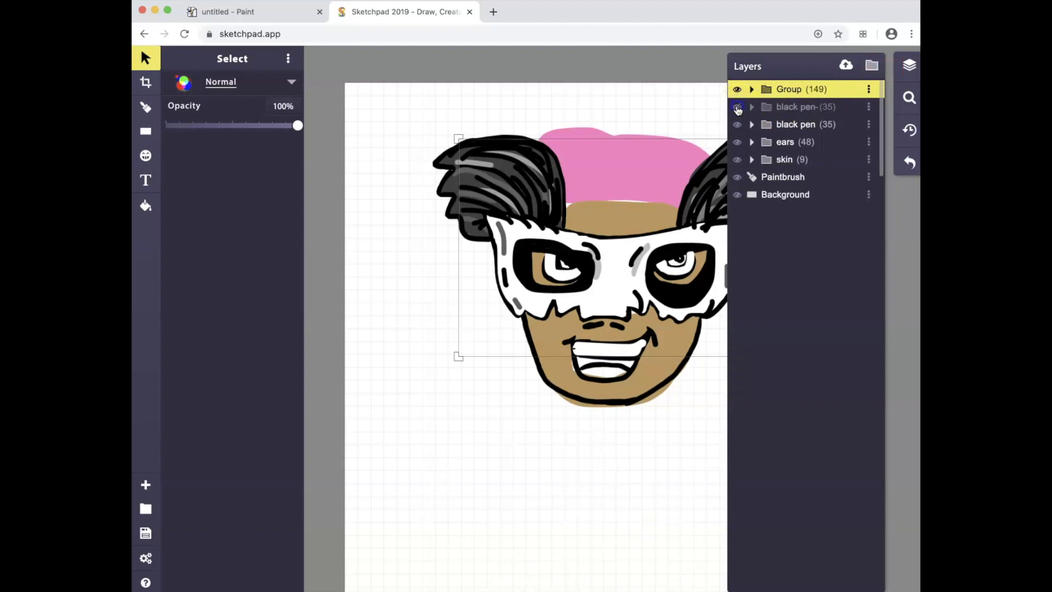
{"action": "left_click", "coordinate": [737, 107]}
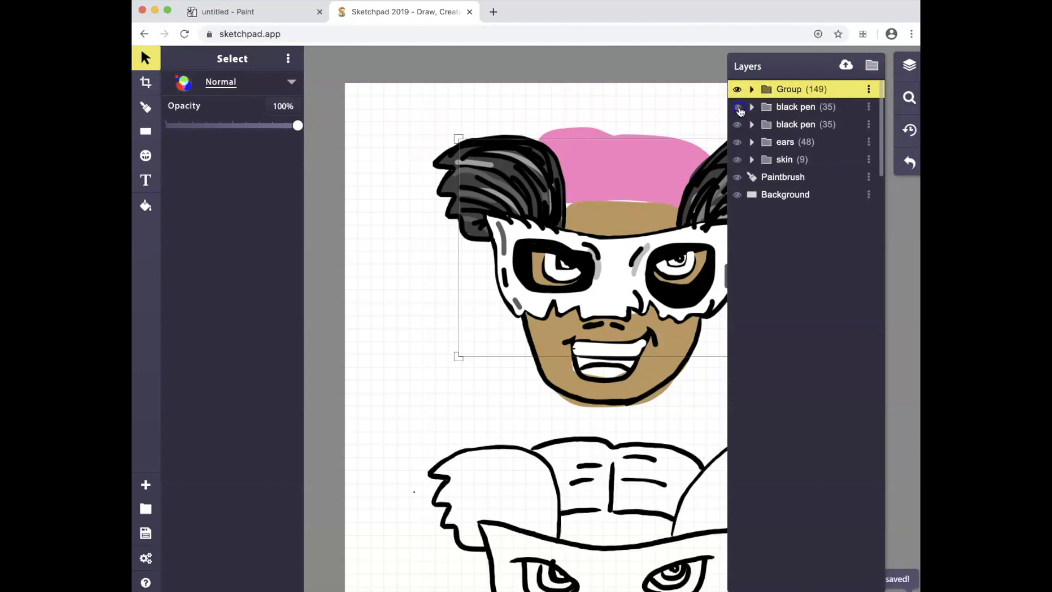
{"action": "left_click", "coordinate": [869, 107]}
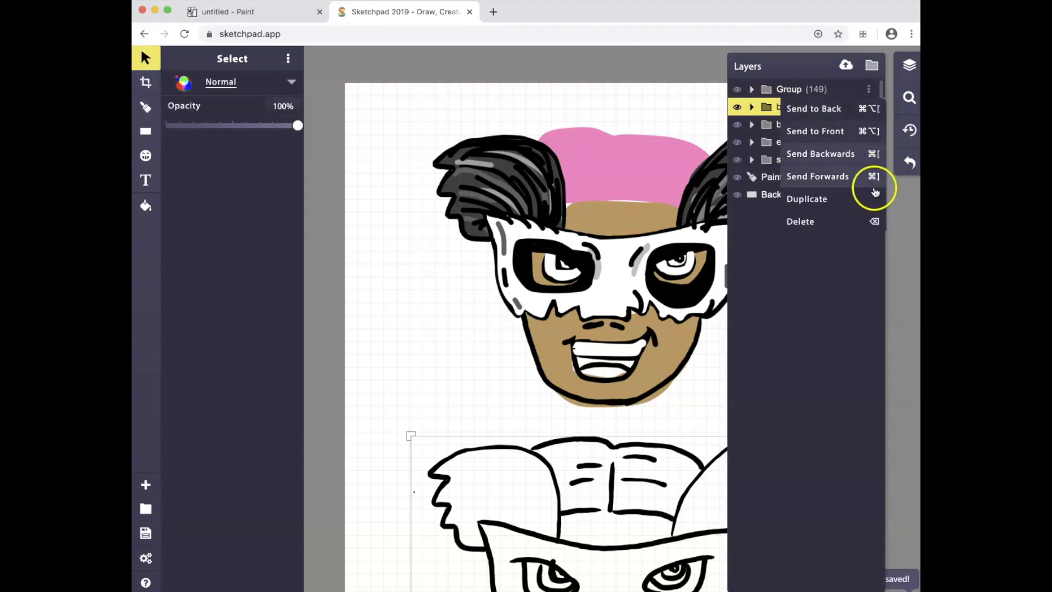
{"action": "left_click", "coordinate": [837, 223]}
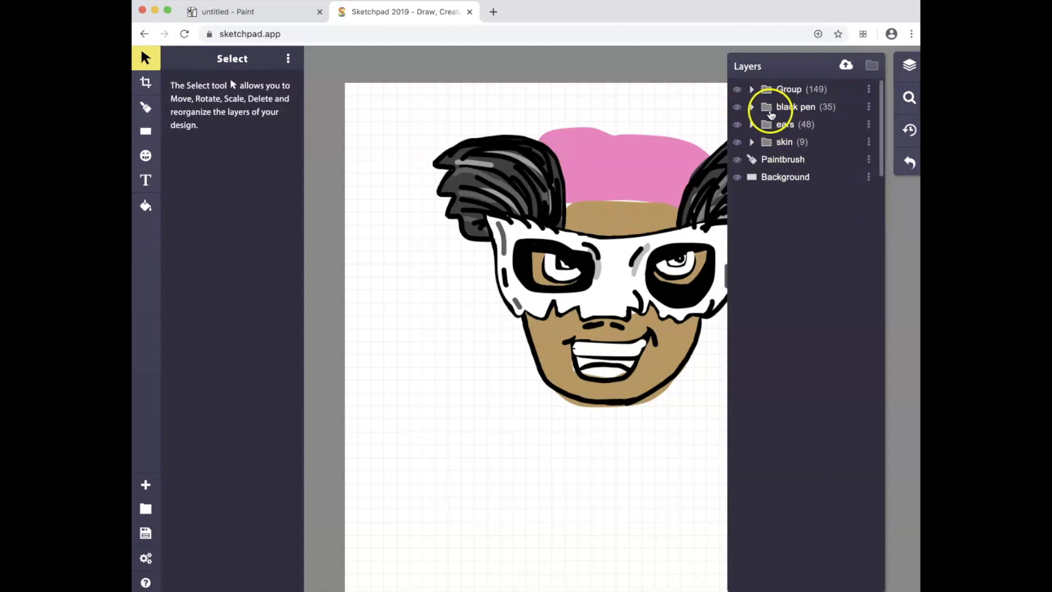
- Place the new Paintbrush group beneath the black pen folder and expand the black pen folder
{"action": "left_click_drag", "start_coordinate": [779, 91], "coordinate": [779, 113]}
{"action": "left_click", "coordinate": [781, 92]}
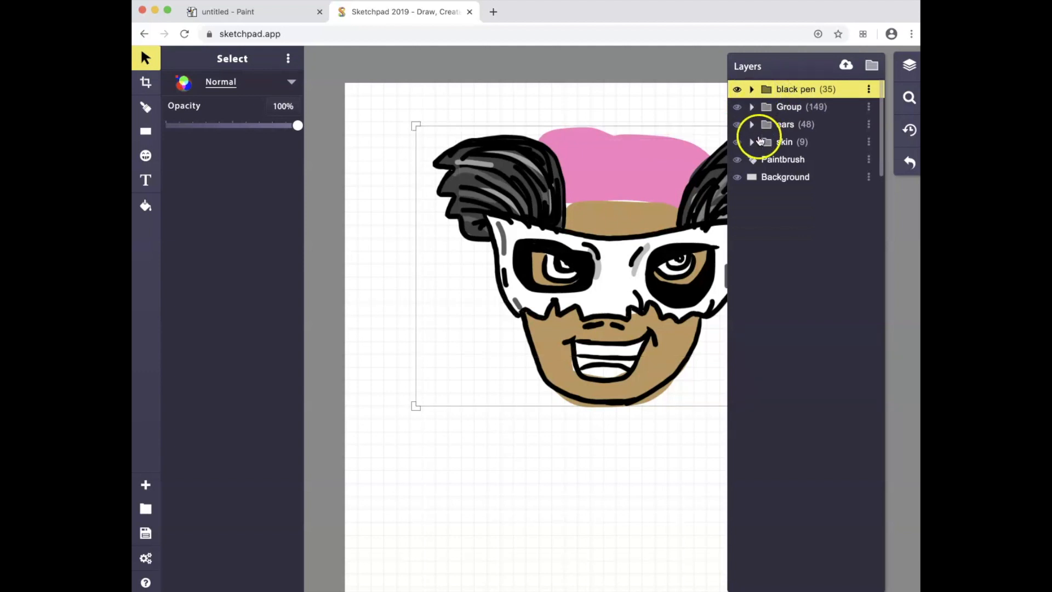
{"action": "left_click", "coordinate": [752, 90]}
{"action": "scroll", "coordinate": [770, 176], "scroll_direction": "down", "scroll_amount": 4}
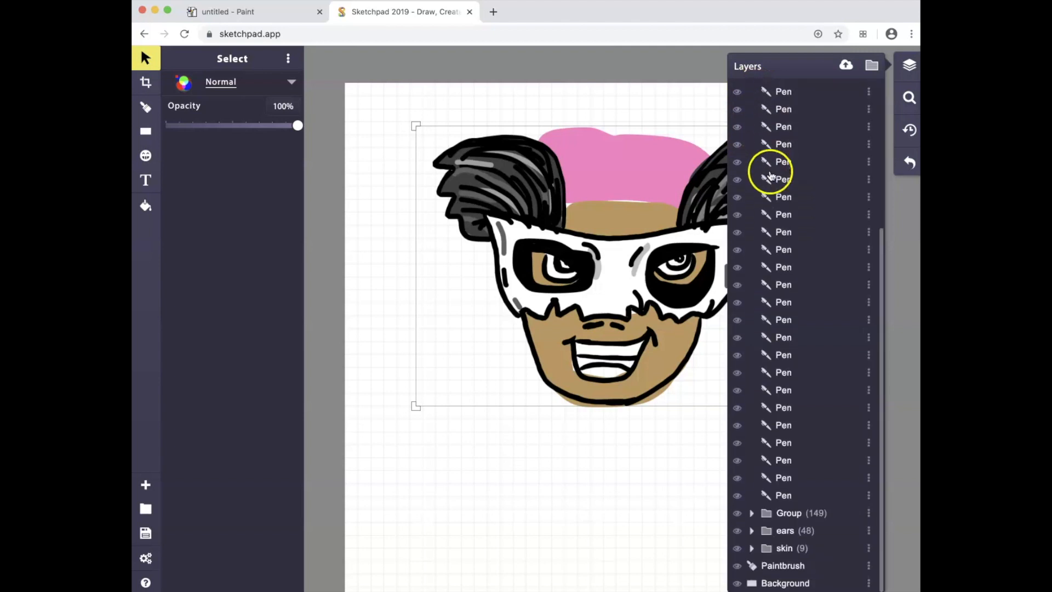
- Move the pink shape above the forehead slightly down to meet the brown skin area
{"action": "left_click", "coordinate": [810, 390]}
{"action": "left_click", "coordinate": [618, 173]}
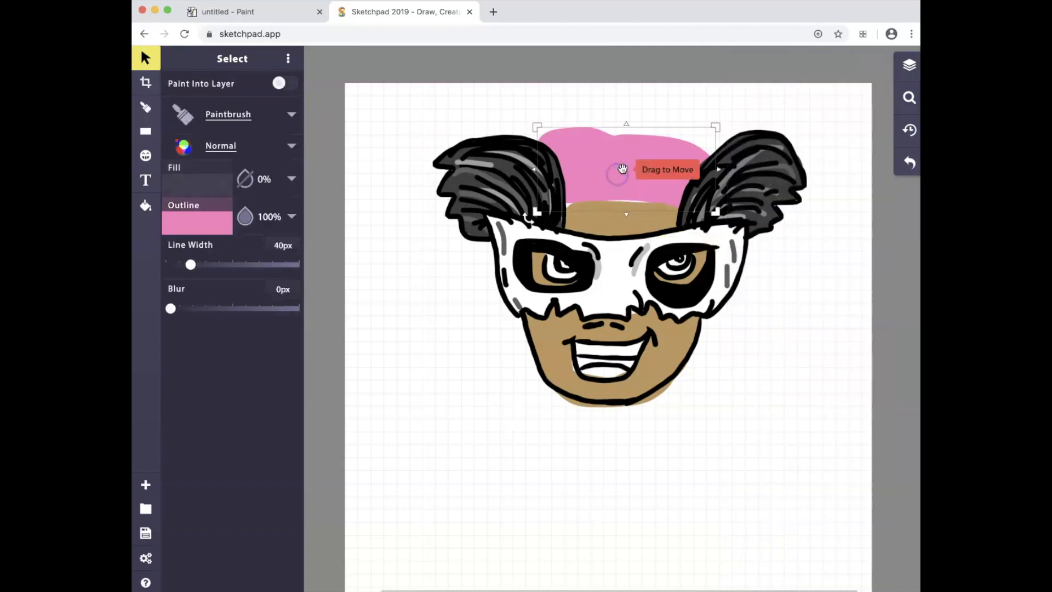
{"action": "mouse_move", "coordinate": [623, 169]}
{"action": "left_mouse_down"}
{"action": "mouse_move", "coordinate": [630, 293]}
{"action": "mouse_move", "coordinate": [732, 542]}
{"action": "mouse_move", "coordinate": [620, 155]}
{"action": "mouse_move", "coordinate": [626, 178]}
{"action": "mouse_move", "coordinate": [632, 171]}
{"action": "left_mouse_up"}
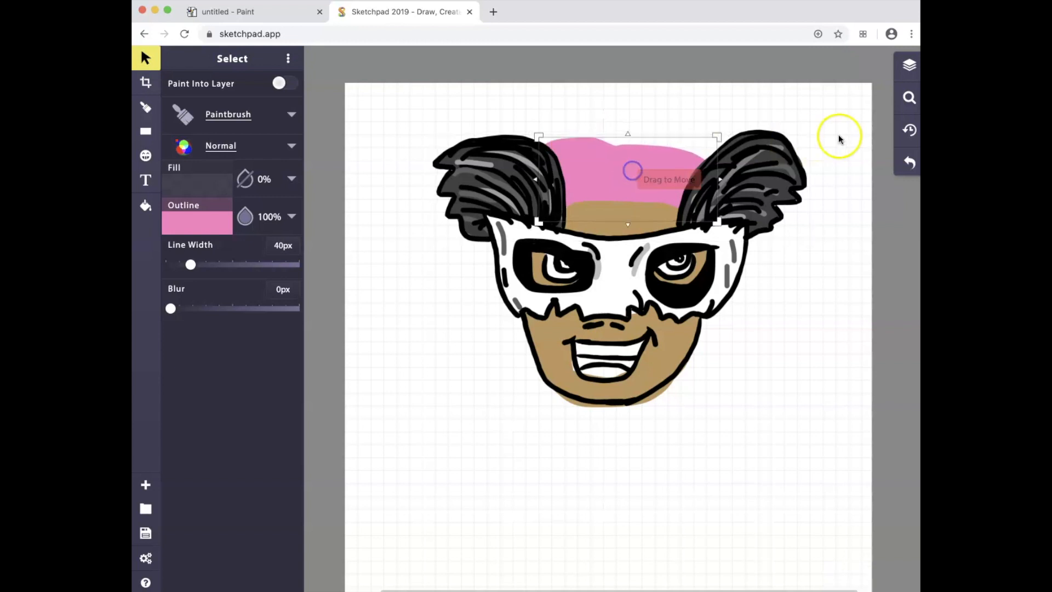
- Collapse the black pen folder and examine the contents of the Group and ears folders
{"action": "left_click", "coordinate": [908, 66]}
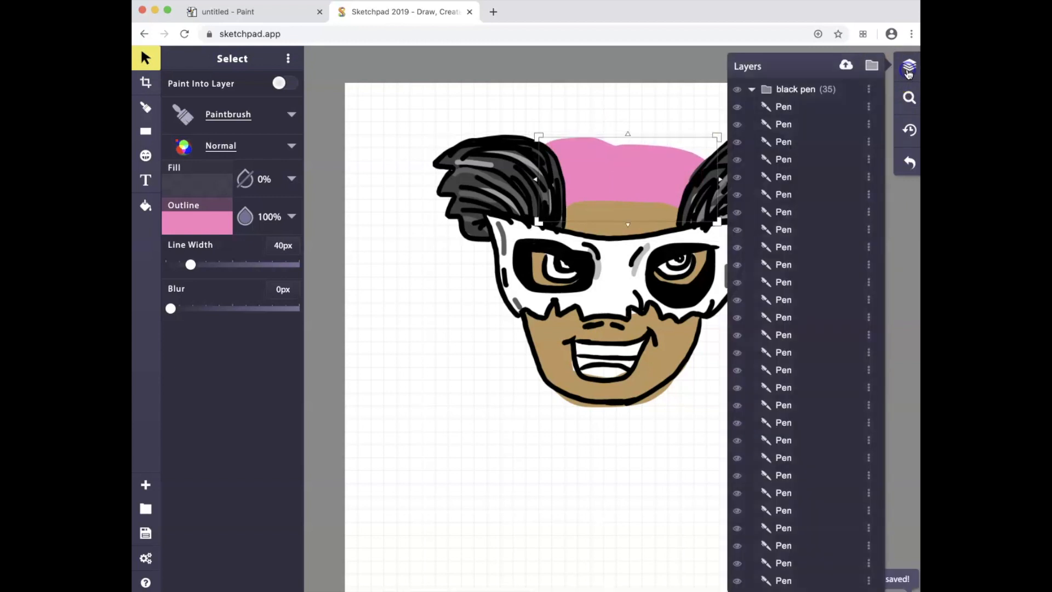
{"action": "left_click", "coordinate": [750, 91]}
{"action": "left_click", "coordinate": [750, 106]}
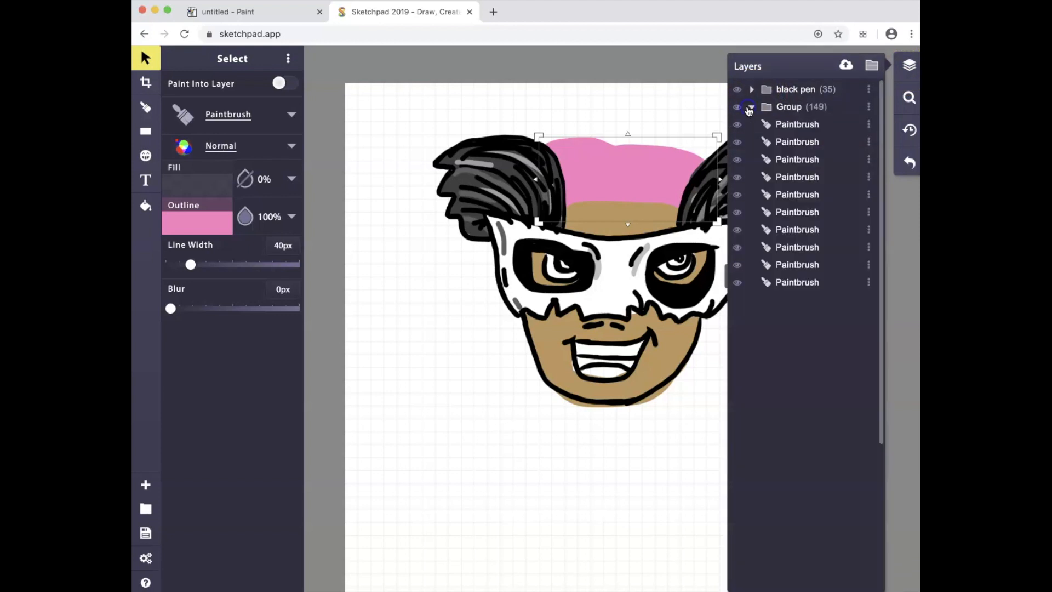
{"action": "left_click", "coordinate": [751, 106]}
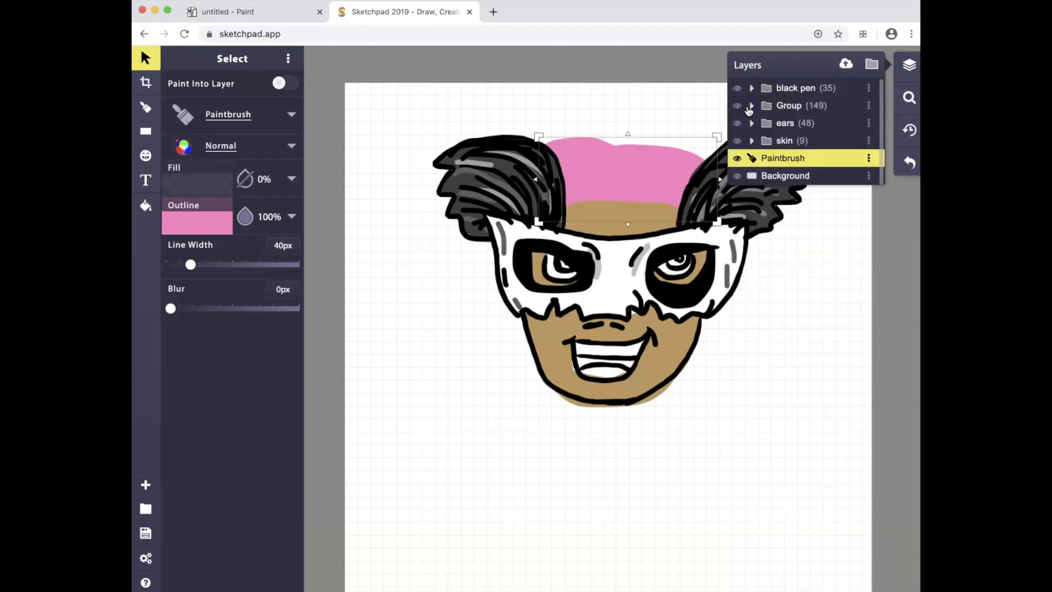
{"action": "left_click", "coordinate": [751, 107]}
{"action": "left_click", "coordinate": [751, 106]}
{"action": "left_click", "coordinate": [751, 124]}
{"action": "left_click", "coordinate": [751, 125]}
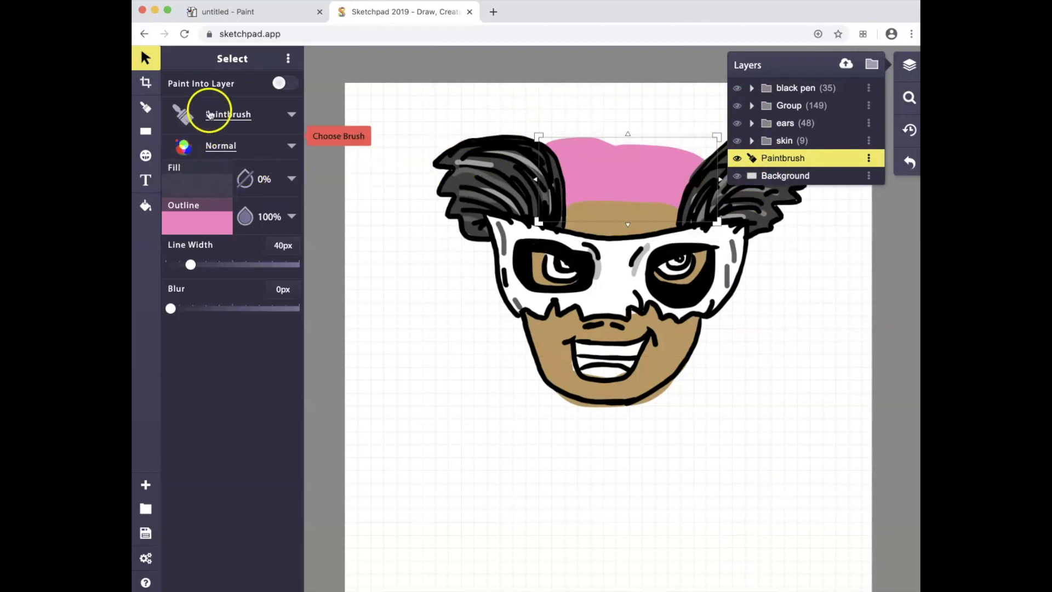
- Try changing the pink shape's brush to Pen and moving its layer above the black pen folder
{"action": "left_click", "coordinate": [183, 113]}
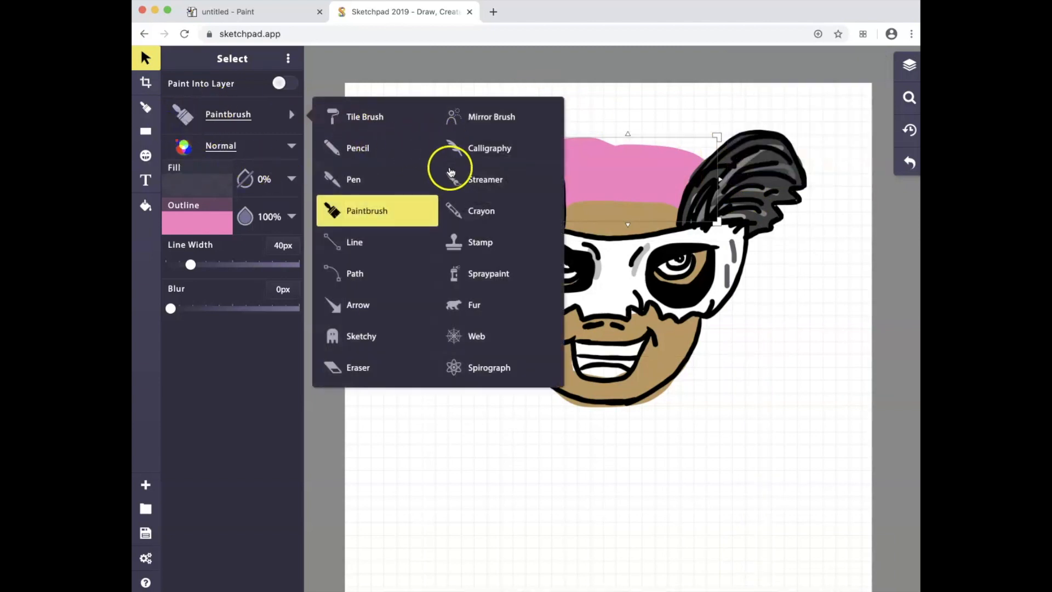
{"action": "left_click", "coordinate": [351, 180]}
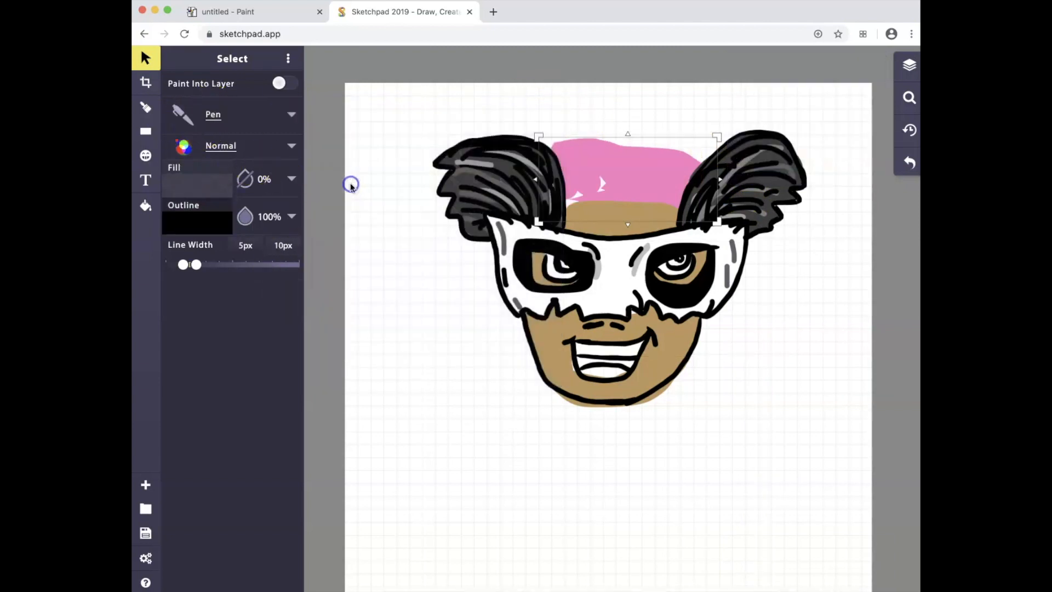
{"action": "left_click", "coordinate": [623, 183]}
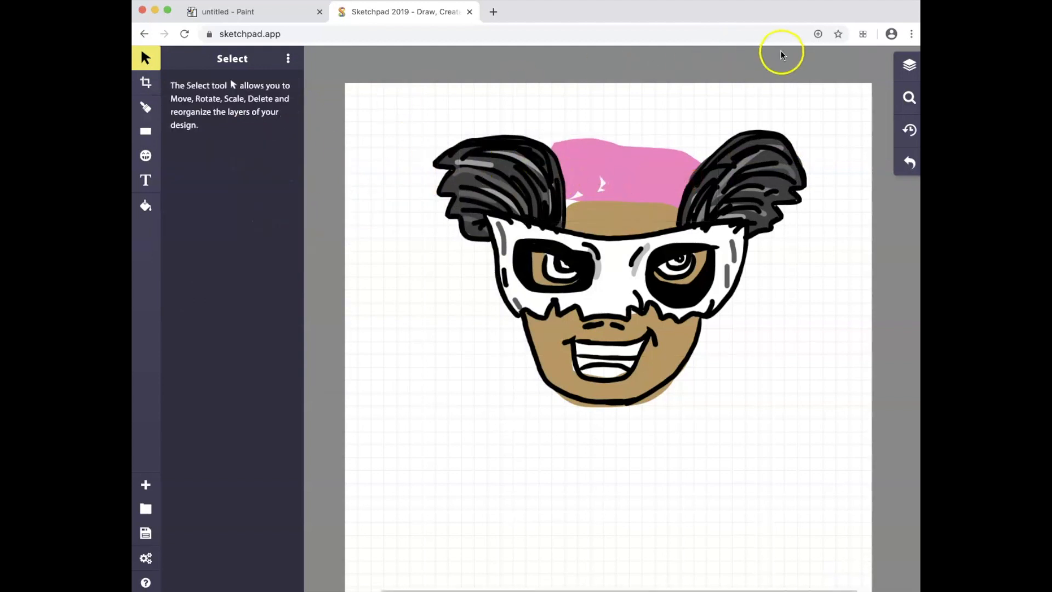
{"action": "left_click", "coordinate": [909, 64]}
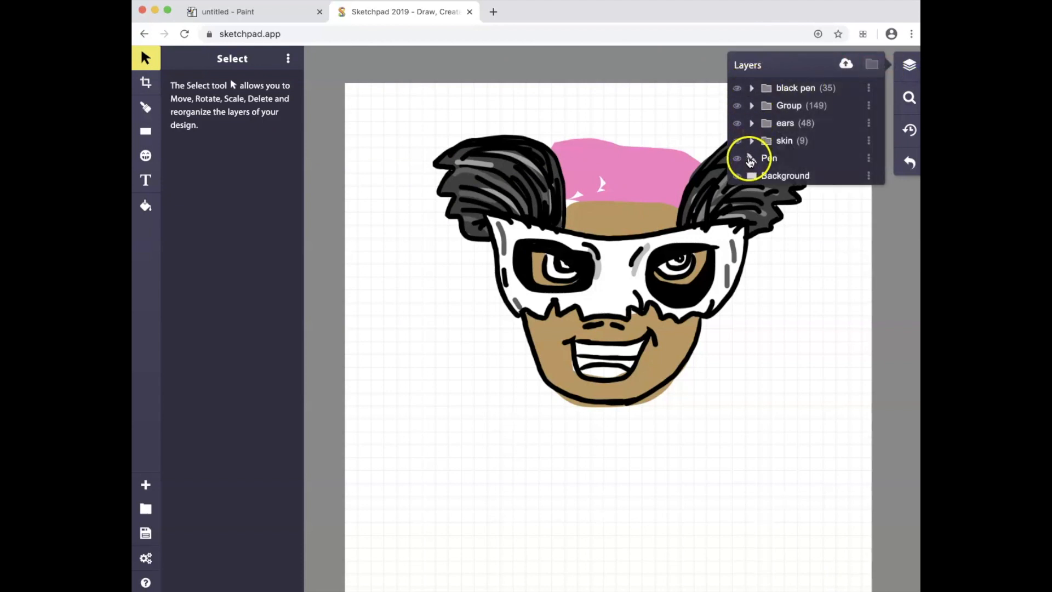
{"action": "left_click", "coordinate": [750, 159]}
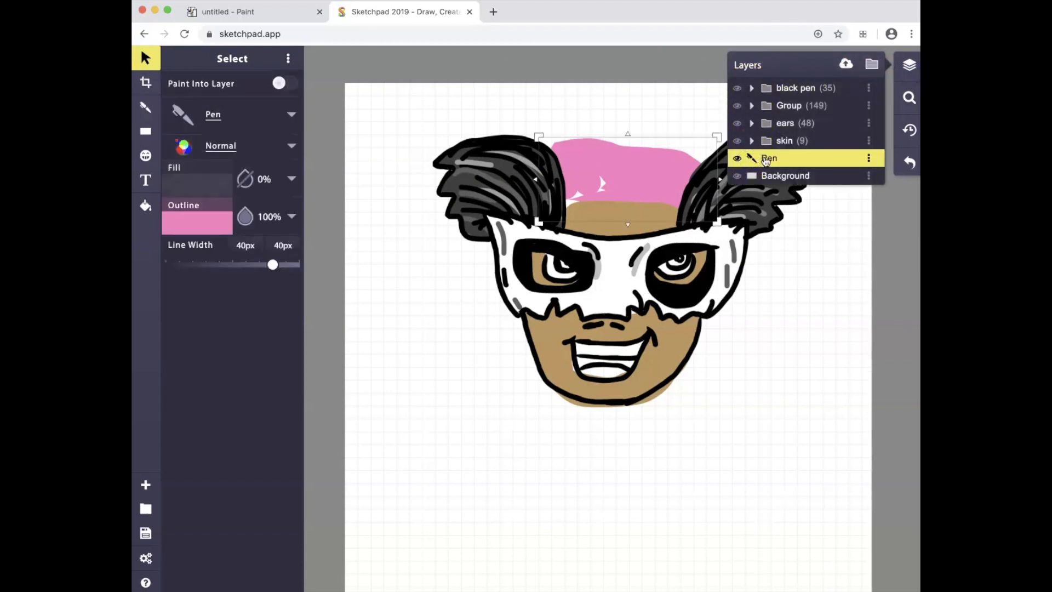
{"action": "left_click_drag", "start_coordinate": [766, 160], "coordinate": [766, 84]}
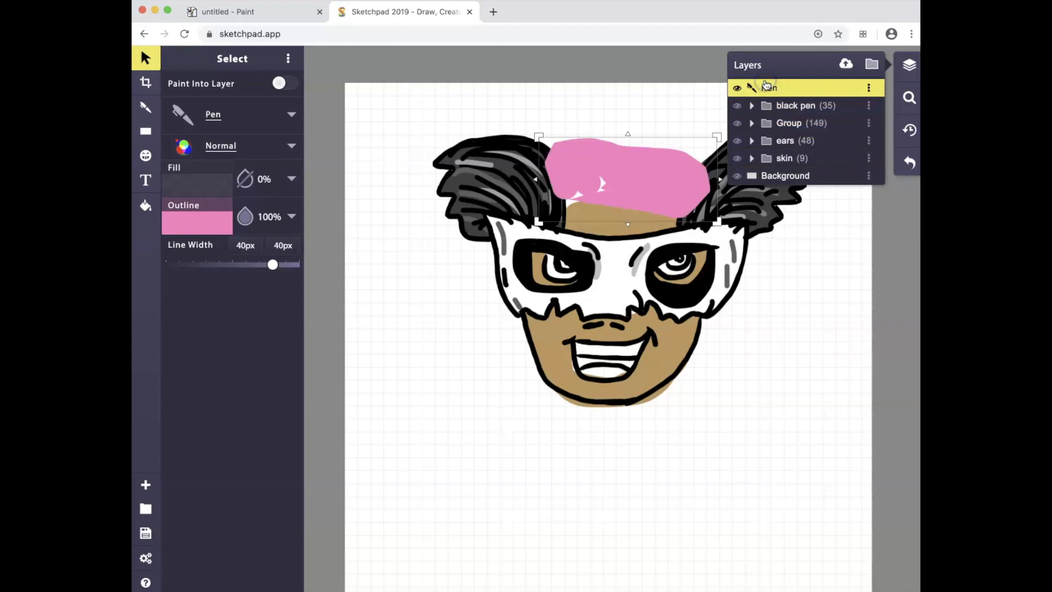
- Undo the pink shape's layer move and brush change, and deselect it
{"action": "left_click", "coordinate": [909, 163]}
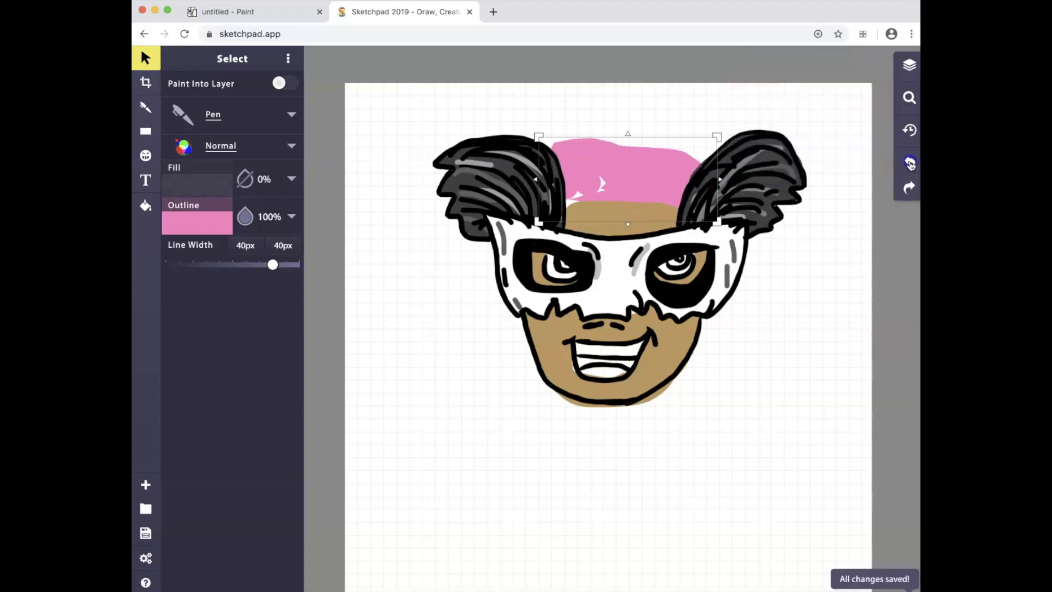
{"action": "left_click", "coordinate": [909, 161]}
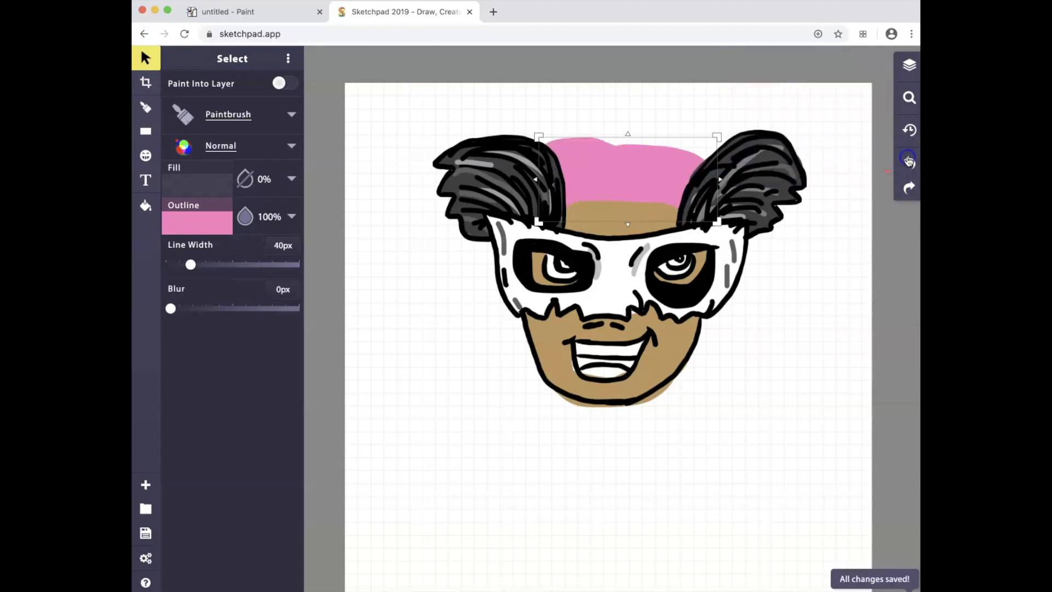
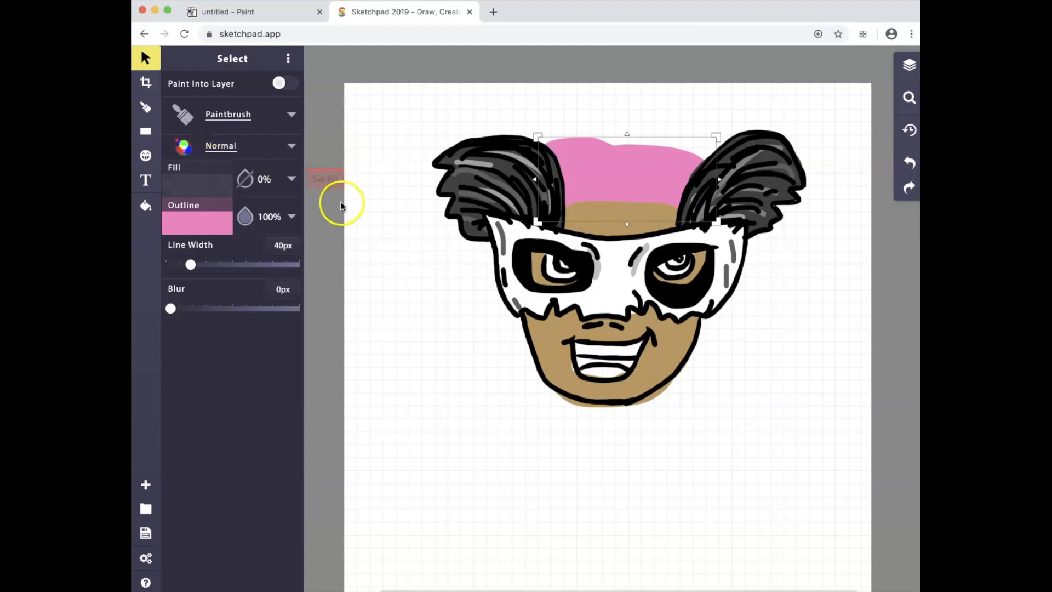
{"action": "left_click", "coordinate": [377, 207]}
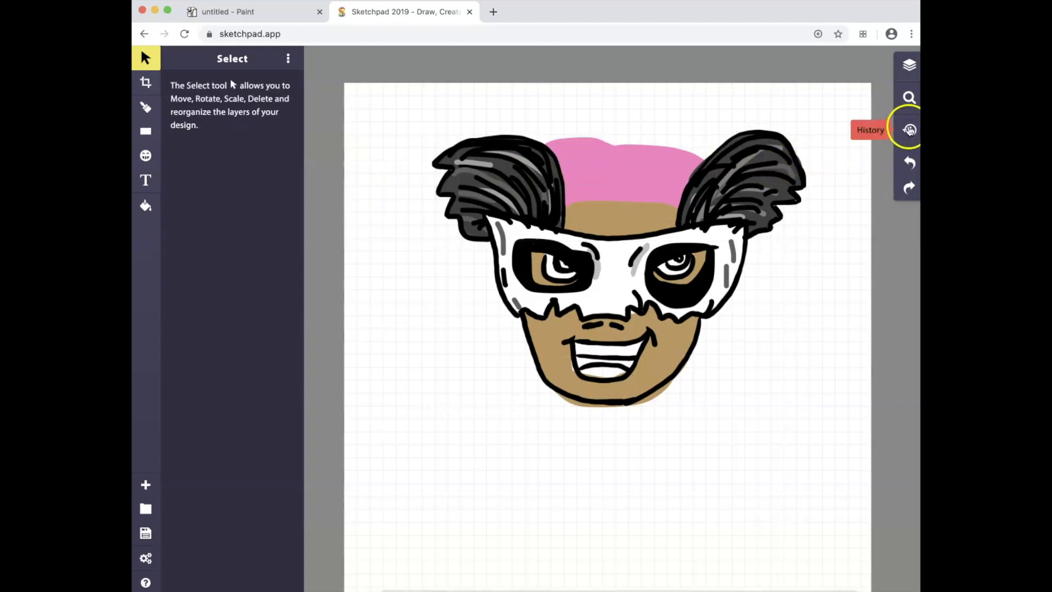
- Move the pink shape above the forehead slightly up and deselect it
{"action": "left_click", "coordinate": [905, 65]}
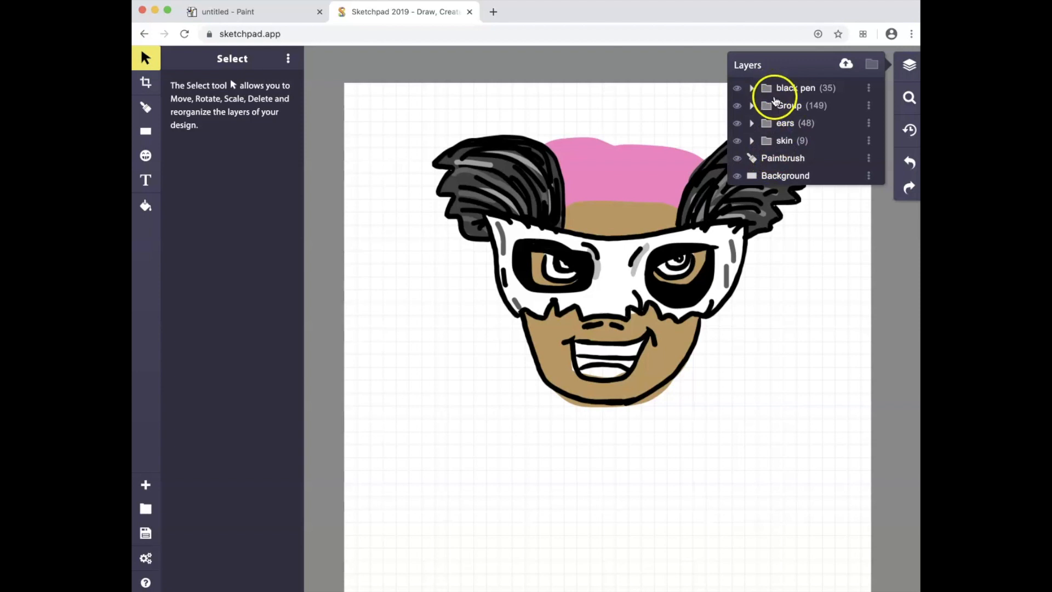
{"action": "left_click", "coordinate": [775, 105]}
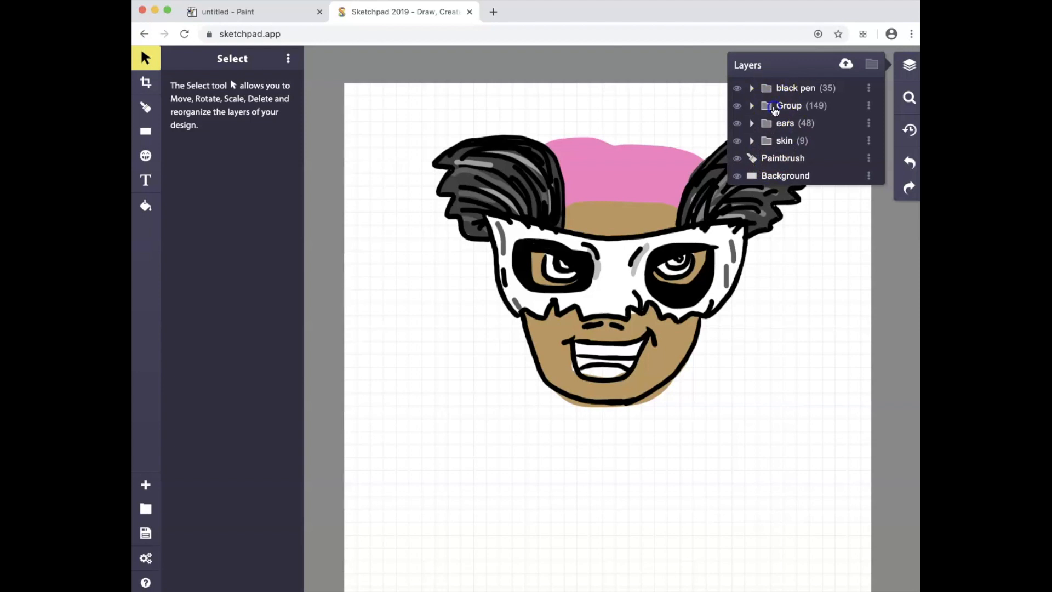
{"action": "mouse_move", "coordinate": [662, 160]}
{"action": "left_mouse_down"}
{"action": "mouse_move", "coordinate": [658, 172]}
{"action": "mouse_move", "coordinate": [656, 158]}
{"action": "left_mouse_up"}
{"action": "left_click", "coordinate": [657, 165]}
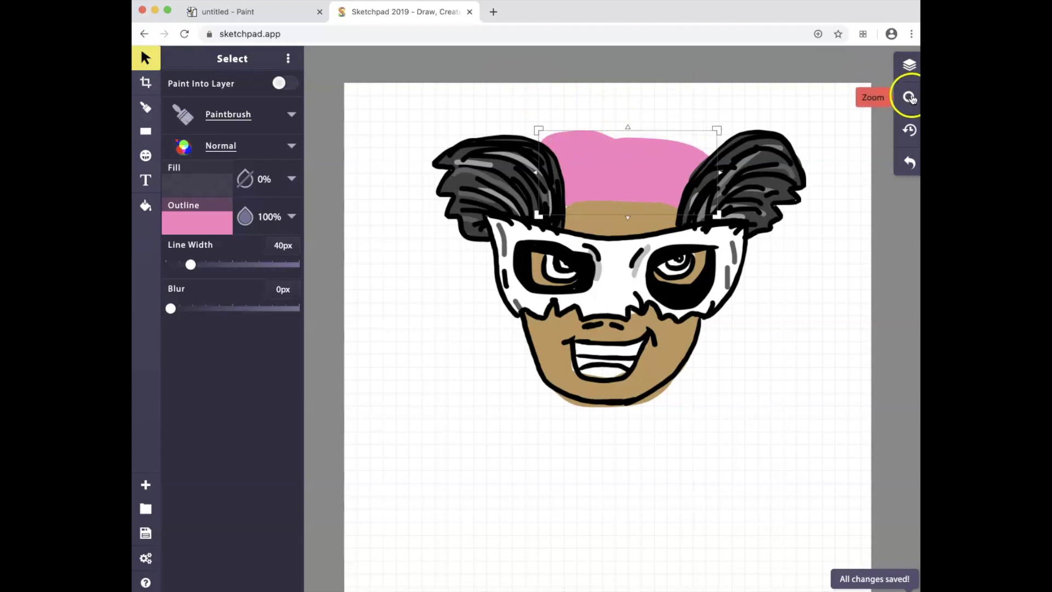
{"action": "left_click", "coordinate": [825, 99]}
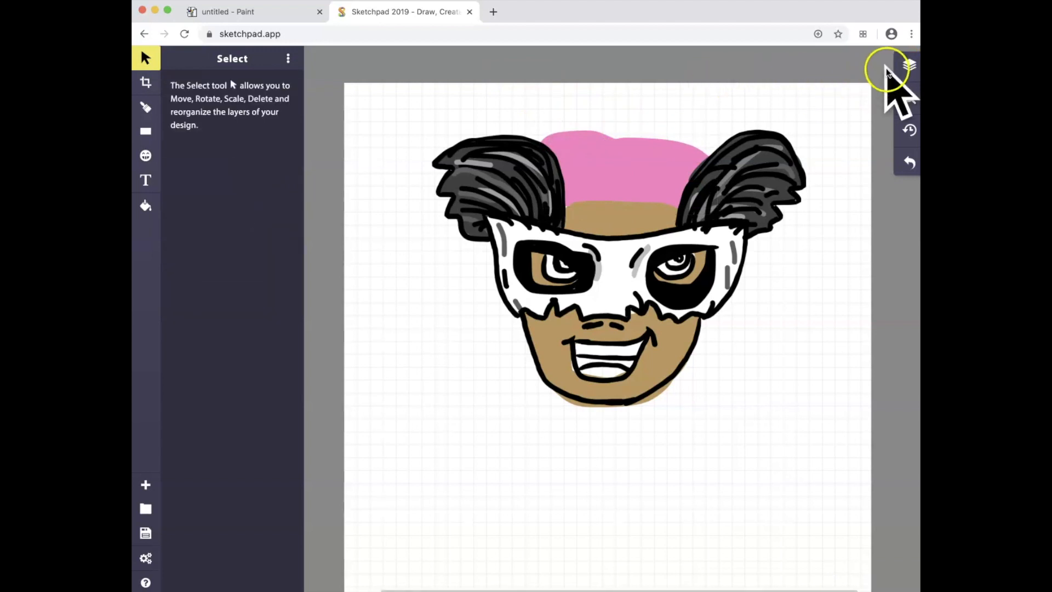
- Set up the Pen brush with a black 000000 outline and a 5 px minimum line width
{"action": "left_click", "coordinate": [145, 108]}
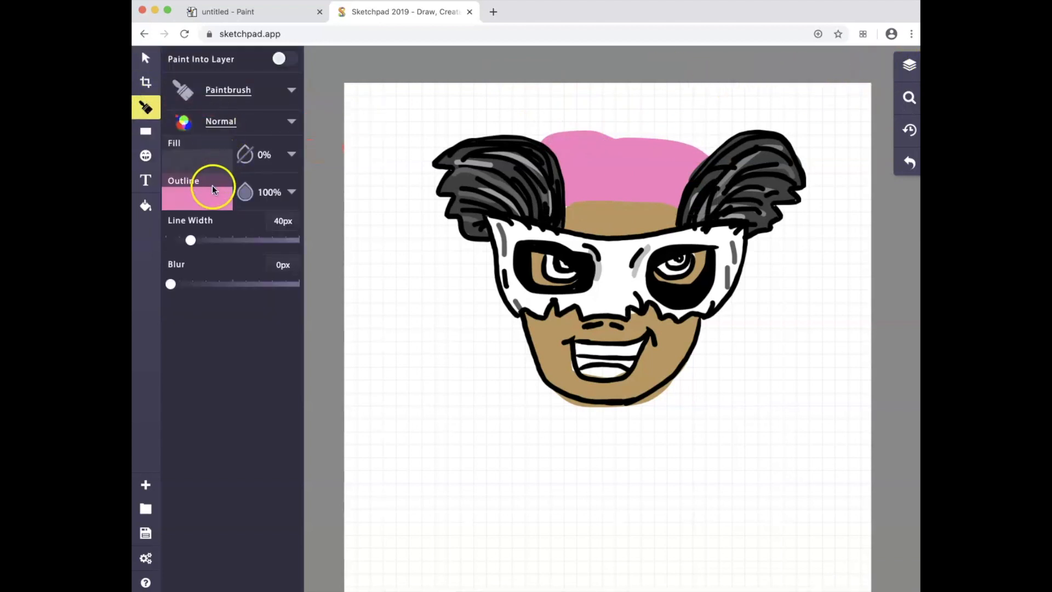
{"action": "left_click", "coordinate": [185, 87]}
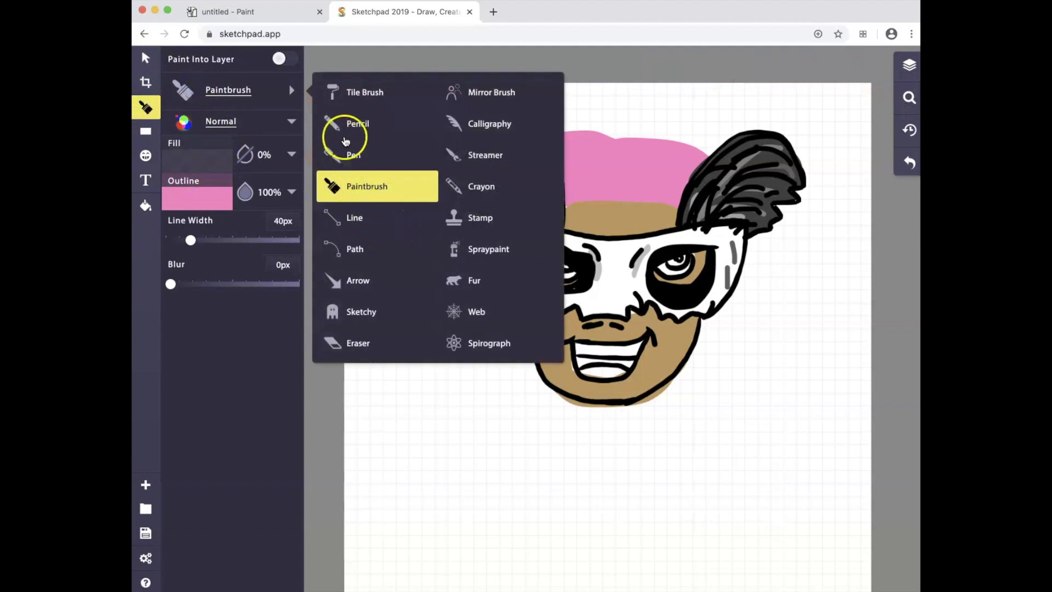
{"action": "left_click", "coordinate": [352, 154]}
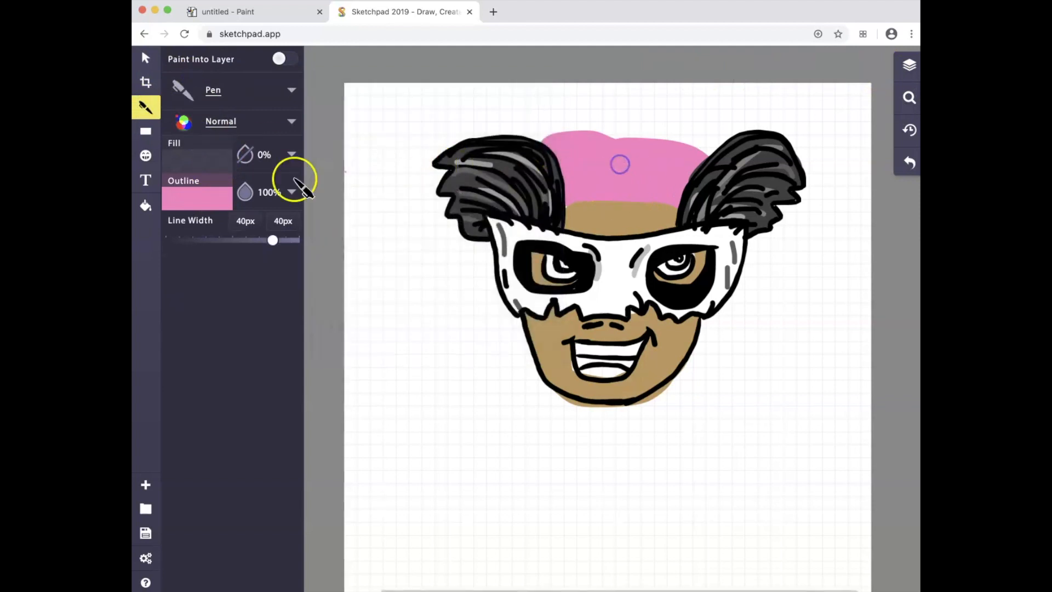
{"action": "left_click", "coordinate": [165, 197]}
{"action": "left_click", "coordinate": [442, 220]}
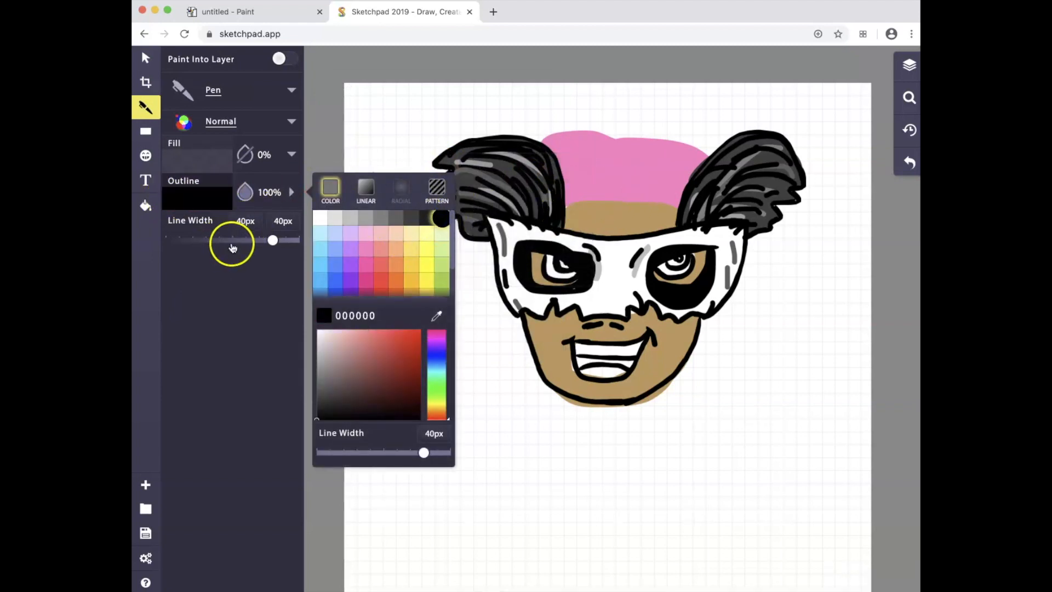
{"action": "left_click_drag", "start_coordinate": [230, 244], "coordinate": [180, 246]}
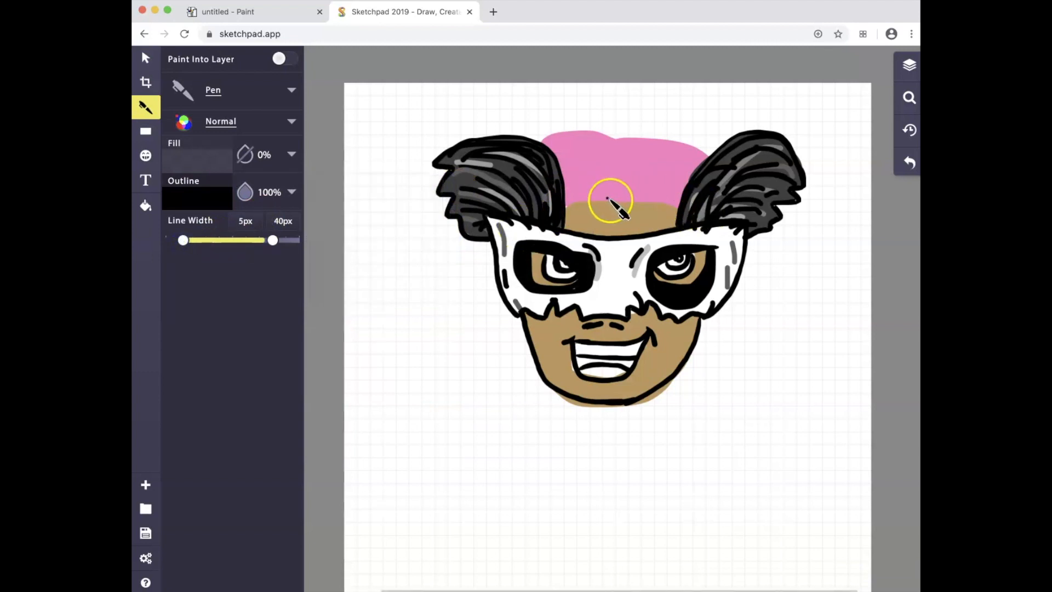
- Try black pen strokes down the middle of the pink shape and delete them
{"action": "left_click_drag", "start_coordinate": [617, 161], "coordinate": [621, 189]}
{"action": "left_click_drag", "start_coordinate": [274, 239], "coordinate": [199, 240]}
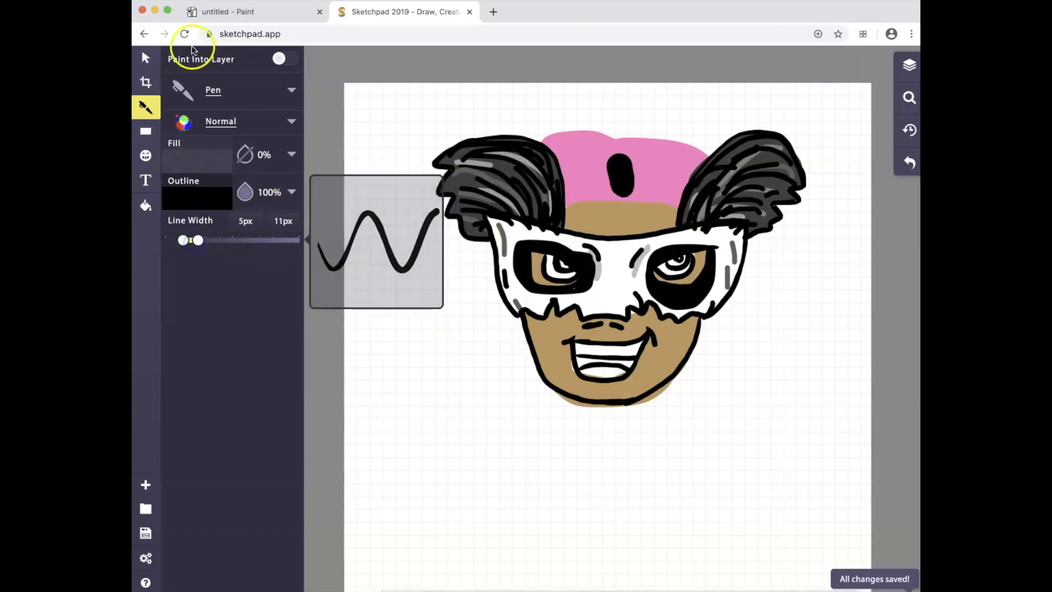
{"action": "left_click", "coordinate": [145, 58]}
{"action": "left_click", "coordinate": [616, 180]}
{"action": "key", "text": "Delete"}
{"action": "left_click", "coordinate": [146, 107]}
{"action": "left_click_drag", "start_coordinate": [620, 185], "coordinate": [612, 151]}
{"action": "left_click", "coordinate": [145, 58]}
{"action": "left_click", "coordinate": [616, 169]}
{"action": "key", "text": "Delete"}
{"action": "left_click", "coordinate": [145, 107]}
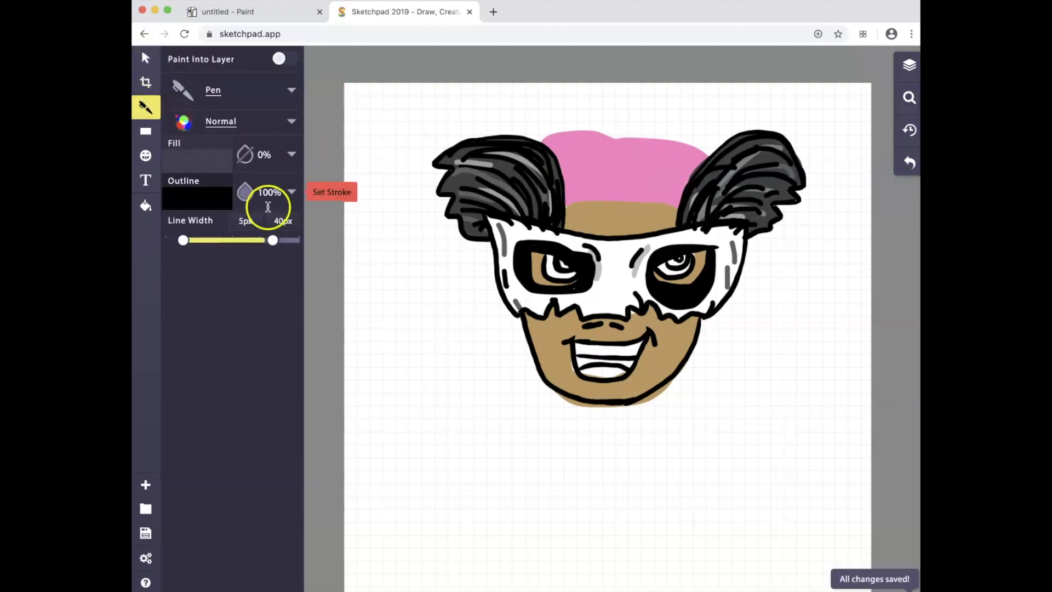
- Reduce the maximum pen width and draw a curved parting with short strokes on both sides of the pink hair
{"action": "left_click_drag", "start_coordinate": [272, 240], "coordinate": [196, 240]}
{"action": "left_click_drag", "start_coordinate": [624, 170], "coordinate": [608, 143]}
{"action": "left_click_drag", "start_coordinate": [589, 157], "coordinate": [652, 161]}
{"action": "left_click_drag", "start_coordinate": [642, 178], "coordinate": [598, 172]}
- Set the maximum pen width to 5 px and draw outlines and more hair strokes across the pink hair
{"action": "left_click_drag", "start_coordinate": [196, 240], "coordinate": [178, 238]}
{"action": "left_click_drag", "start_coordinate": [627, 151], "coordinate": [707, 160]}
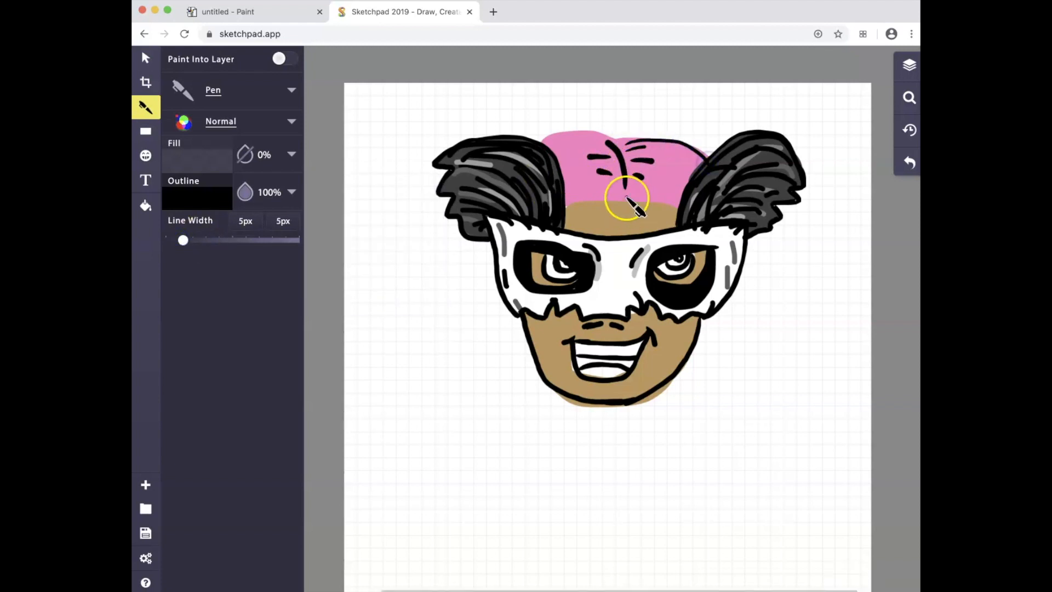
{"action": "left_click_drag", "start_coordinate": [627, 198], "coordinate": [678, 208]}
{"action": "mouse_move", "coordinate": [634, 168]}
{"action": "left_mouse_down"}
{"action": "mouse_move", "coordinate": [677, 189]}
{"action": "mouse_move", "coordinate": [693, 175]}
{"action": "left_mouse_up"}
{"action": "mouse_move", "coordinate": [624, 189]}
{"action": "left_mouse_down"}
{"action": "mouse_move", "coordinate": [563, 202]}
{"action": "mouse_move", "coordinate": [585, 187]}
{"action": "left_mouse_up"}
{"action": "left_click_drag", "start_coordinate": [545, 144], "coordinate": [613, 139]}
{"action": "left_click_drag", "start_coordinate": [608, 144], "coordinate": [560, 159]}
- Fill the gap between the teeth inside the mouth with black pen
{"action": "scroll", "coordinate": [578, 224], "scroll_direction": "down", "scroll_amount": 1}
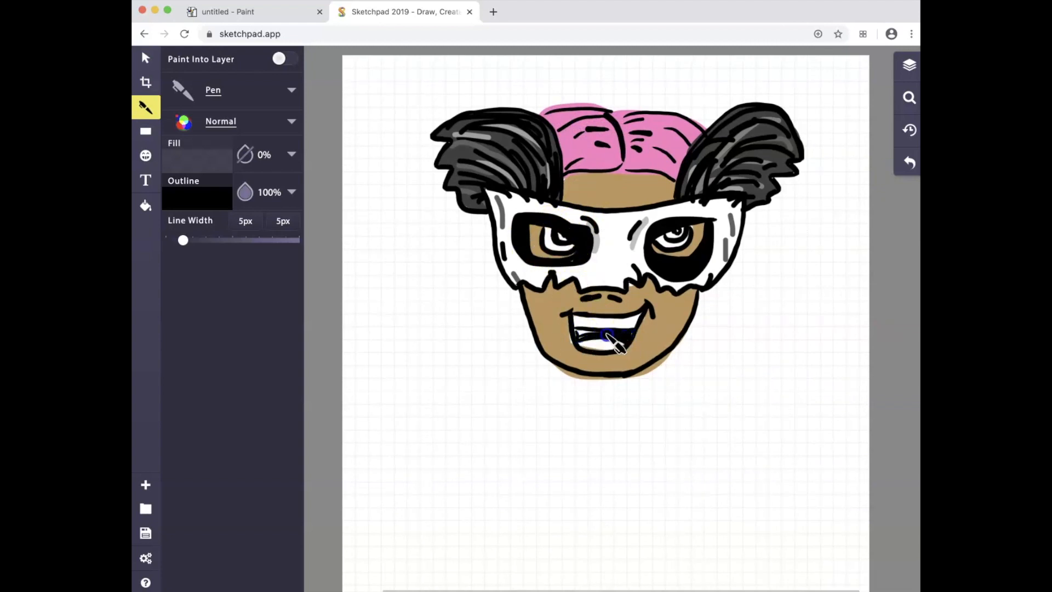
{"action": "left_click_drag", "start_coordinate": [576, 331], "coordinate": [576, 338]}
{"action": "left_click", "coordinate": [182, 203]}
- Select all the loose Pen layers, move them into the black pen folder, and deselect them
{"action": "left_click", "coordinate": [911, 66]}
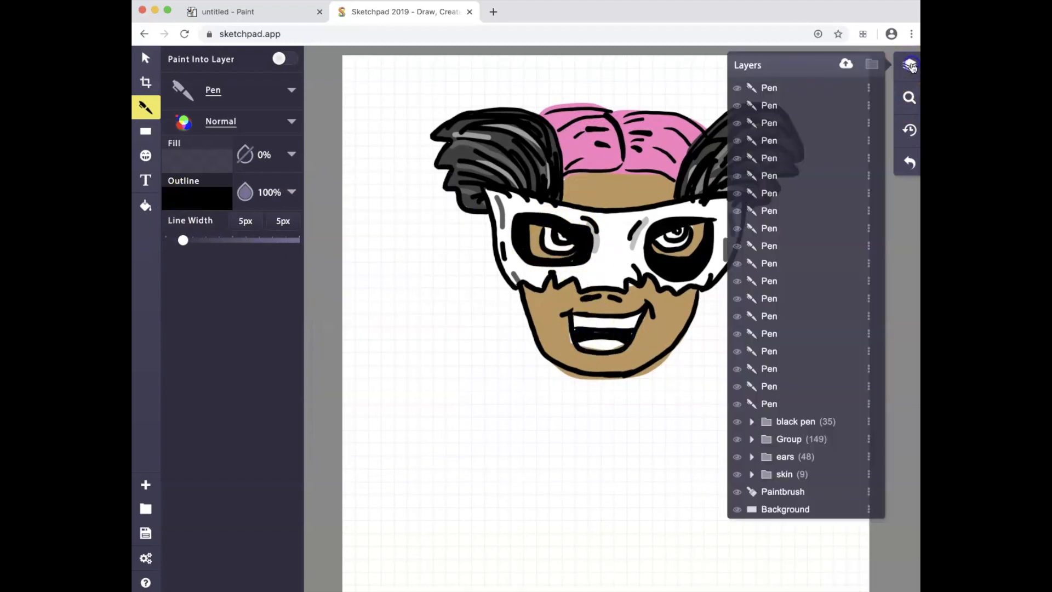
{"action": "left_click", "coordinate": [804, 93]}
{"action": "left_click", "coordinate": [769, 404], "text": "shift"}
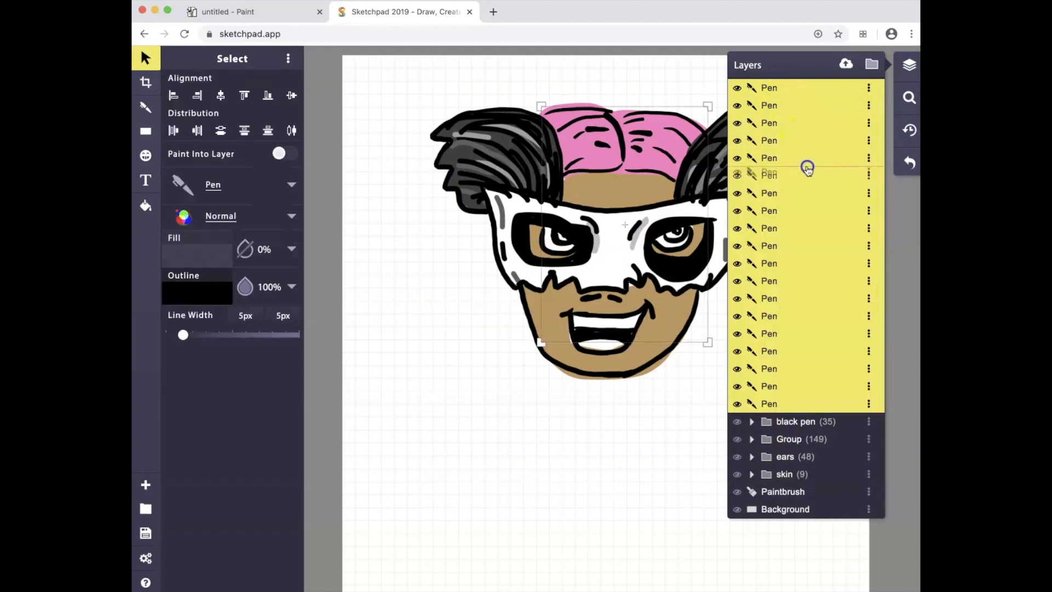
{"action": "left_click_drag", "start_coordinate": [808, 169], "coordinate": [796, 423]}
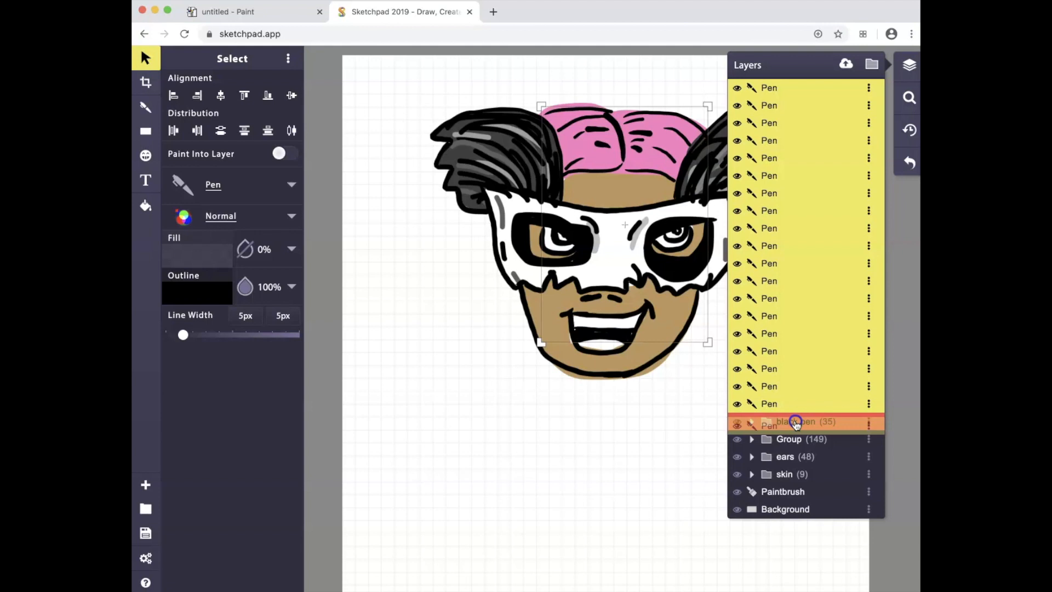
{"action": "left_click_drag", "start_coordinate": [796, 423], "coordinate": [796, 424]}
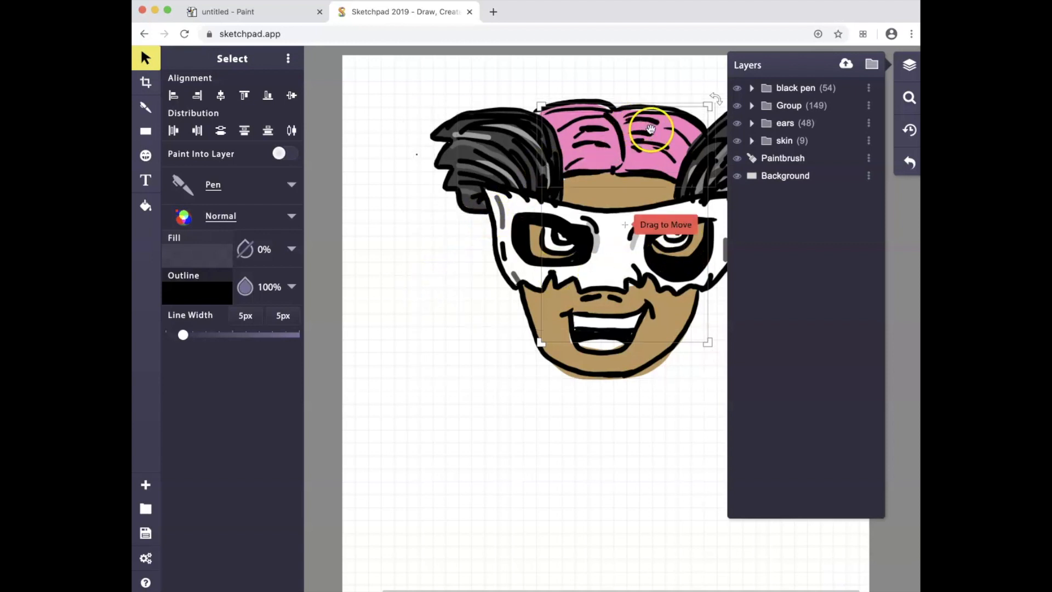
{"action": "mouse_move", "coordinate": [649, 127]}
{"action": "left_mouse_down"}
{"action": "mouse_move", "coordinate": [646, 112]}
{"action": "mouse_move", "coordinate": [691, 169]}
{"action": "mouse_move", "coordinate": [689, 334]}
{"action": "mouse_move", "coordinate": [622, 153]}
{"action": "mouse_move", "coordinate": [640, 122]}
{"action": "mouse_move", "coordinate": [649, 128]}
{"action": "left_mouse_up"}
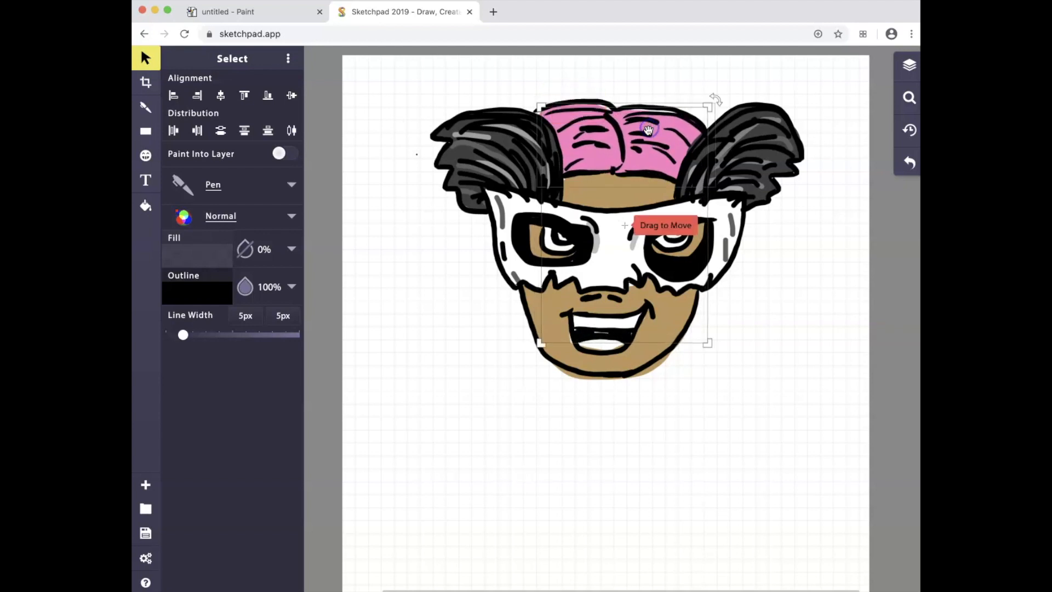
{"action": "left_click", "coordinate": [850, 322]}
{"action": "left_click", "coordinate": [774, 375]}
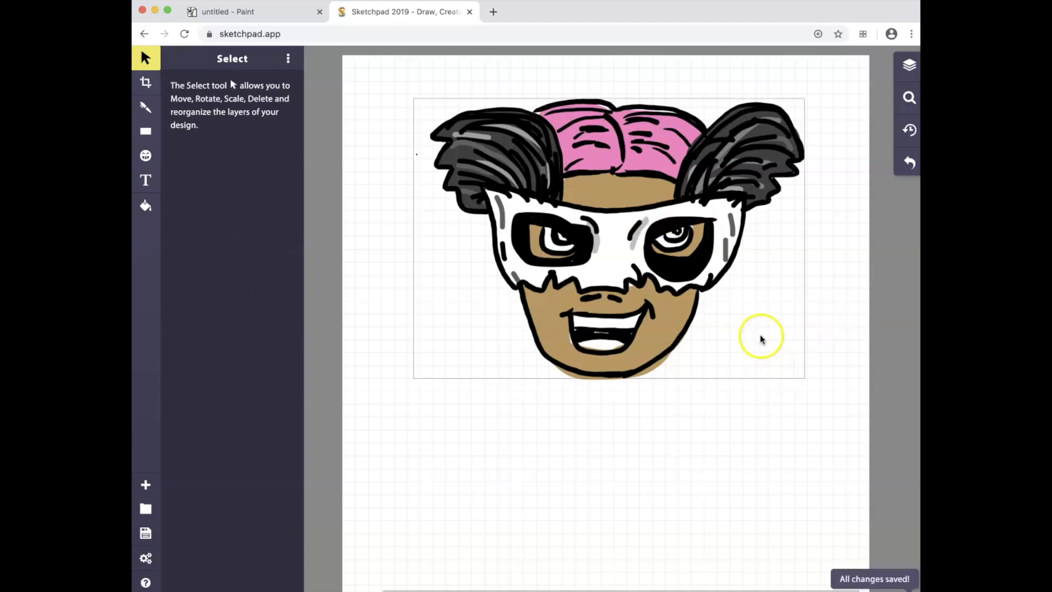
- Draw the neck and both shoulder lines beneath the head with the 5 px black pen
{"action": "scroll", "coordinate": [784, 426], "scroll_direction": "down", "scroll_amount": 5}
{"action": "scroll", "coordinate": [784, 428], "scroll_direction": "up", "scroll_amount": 5}
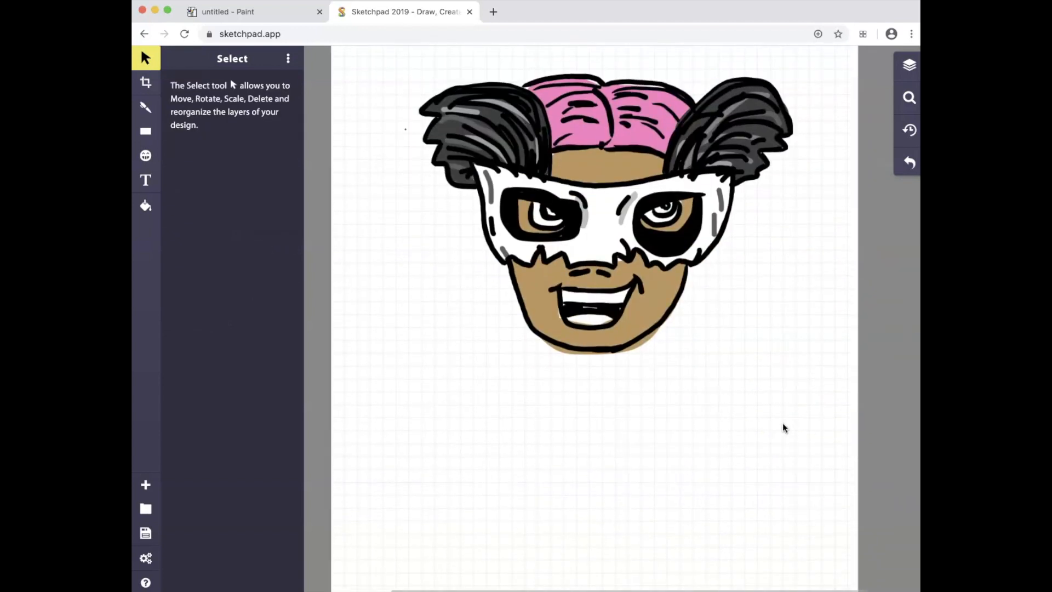
{"action": "scroll", "coordinate": [784, 427], "scroll_direction": "down", "scroll_amount": 3}
{"action": "scroll", "coordinate": [784, 428], "scroll_direction": "up", "scroll_amount": 3}
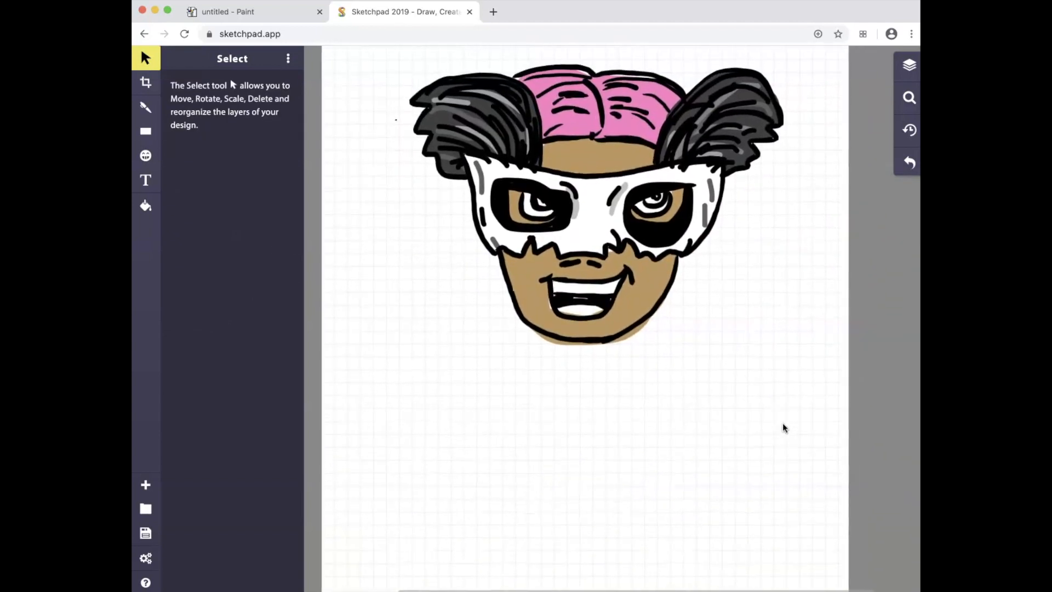
{"action": "scroll", "coordinate": [784, 427], "scroll_direction": "down", "scroll_amount": 2}
{"action": "left_click", "coordinate": [267, 221]}
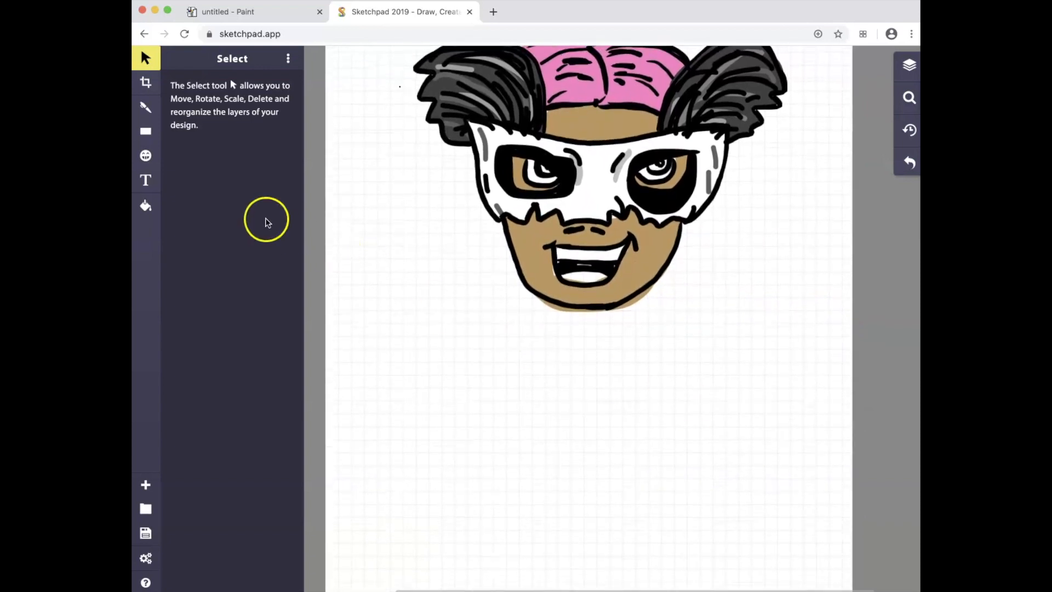
{"action": "left_click", "coordinate": [146, 107]}
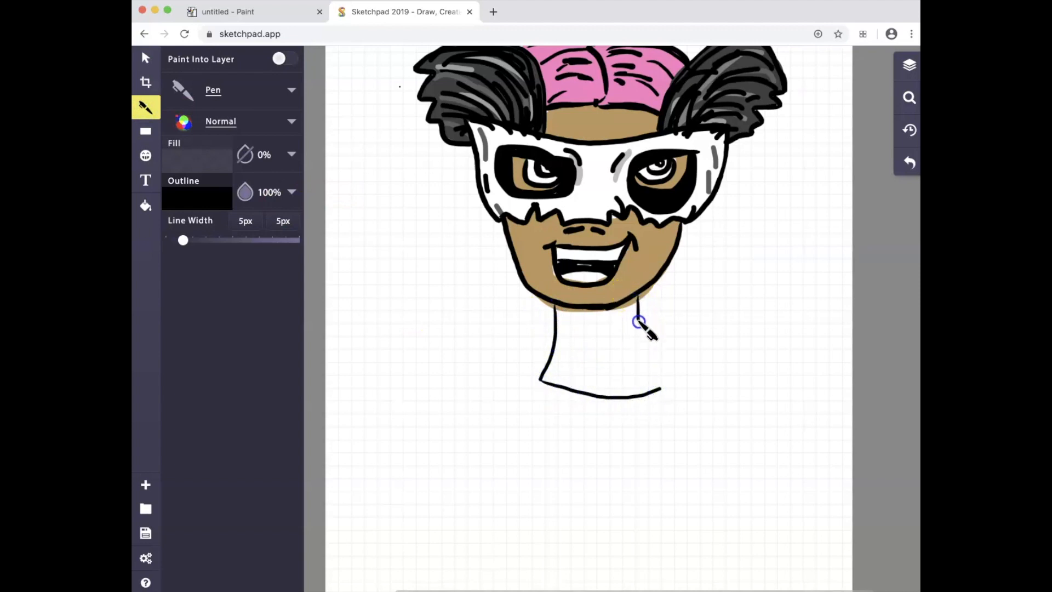
{"action": "left_click_drag", "start_coordinate": [539, 378], "coordinate": [352, 425]}
{"action": "left_click_drag", "start_coordinate": [667, 377], "coordinate": [835, 422]}
- Draw both sides of the torso and a large circle on the chest in black pen
{"action": "scroll", "coordinate": [664, 424], "scroll_direction": "down", "scroll_amount": 3}
{"action": "mouse_move", "coordinate": [430, 363]}
{"action": "left_mouse_down"}
{"action": "mouse_move", "coordinate": [437, 427]}
{"action": "mouse_move", "coordinate": [475, 537]}
{"action": "left_mouse_up"}
{"action": "left_click_drag", "start_coordinate": [741, 370], "coordinate": [722, 537]}
{"action": "mouse_move", "coordinate": [637, 361]}
{"action": "left_mouse_down"}
{"action": "mouse_move", "coordinate": [604, 359]}
{"action": "mouse_move", "coordinate": [683, 488]}
{"action": "mouse_move", "coordinate": [618, 362]}
{"action": "left_mouse_up"}
- Draw a curved collar below the neck and the outer arm lines down to the page's lower edge
{"action": "mouse_move", "coordinate": [521, 249]}
{"action": "left_mouse_down"}
{"action": "mouse_move", "coordinate": [548, 291]}
{"action": "mouse_move", "coordinate": [689, 247]}
{"action": "left_mouse_up"}
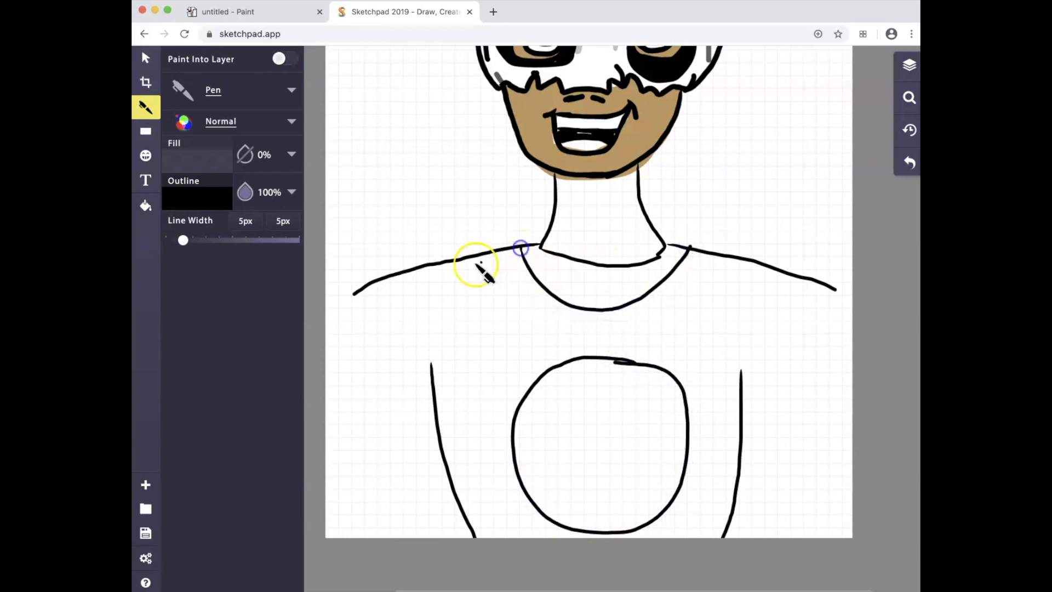
{"action": "left_click_drag", "start_coordinate": [354, 294], "coordinate": [355, 537]}
{"action": "left_click_drag", "start_coordinate": [836, 290], "coordinate": [832, 538]}
{"action": "scroll", "coordinate": [667, 306], "scroll_direction": "up", "scroll_amount": 1}
{"action": "scroll", "coordinate": [667, 307], "scroll_direction": "up", "scroll_amount": 1}
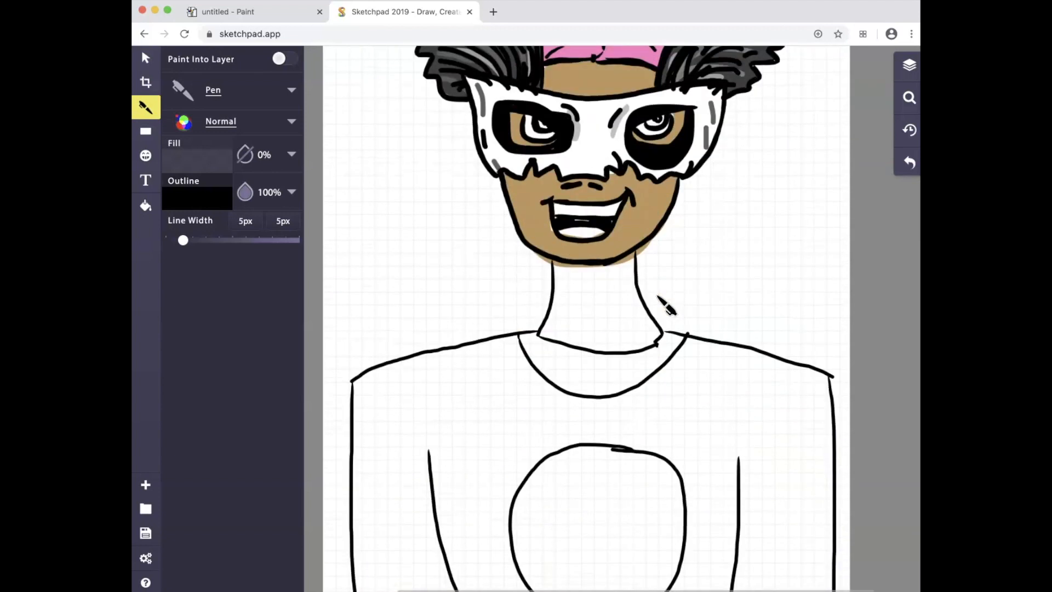
- Trace the chest circle with the Pen, using a rainbow radial gradient fill and a 5 px black outline
{"action": "scroll", "coordinate": [664, 301], "scroll_direction": "down", "scroll_amount": 3}
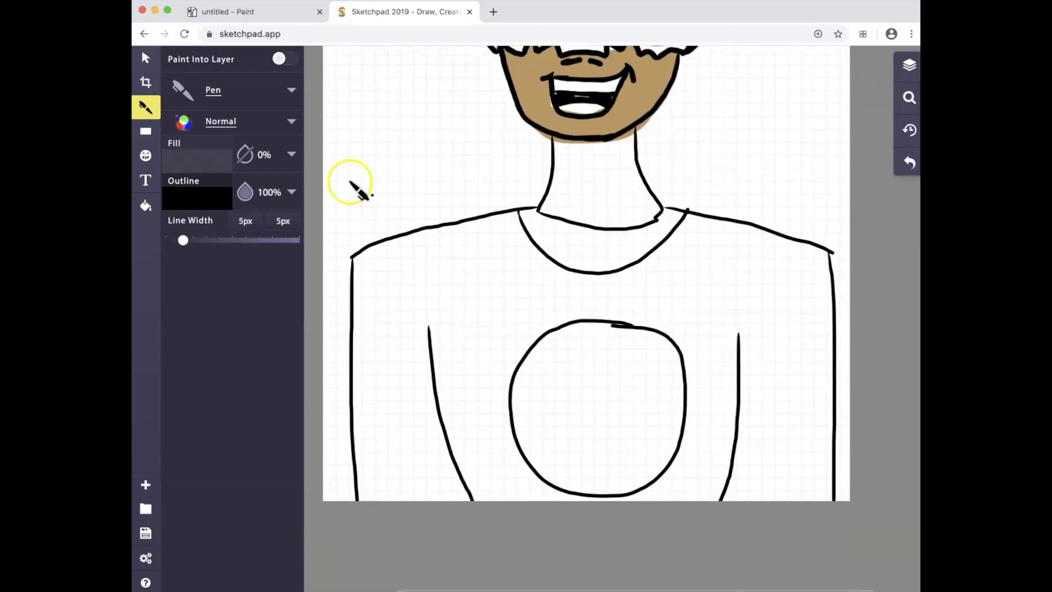
{"action": "left_click", "coordinate": [144, 107]}
{"action": "left_click", "coordinate": [146, 108]}
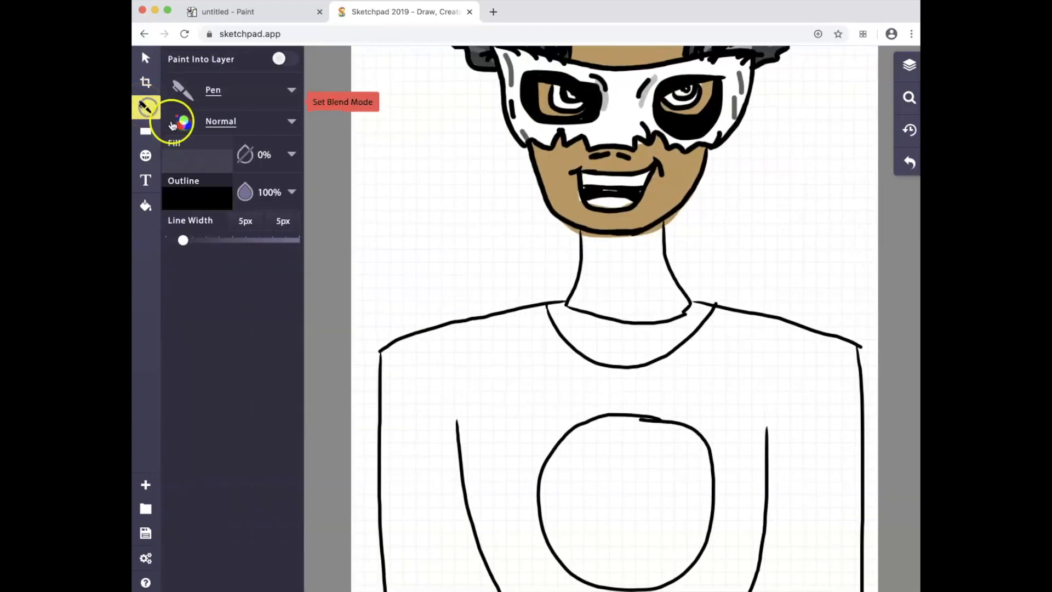
{"action": "left_click", "coordinate": [197, 158]}
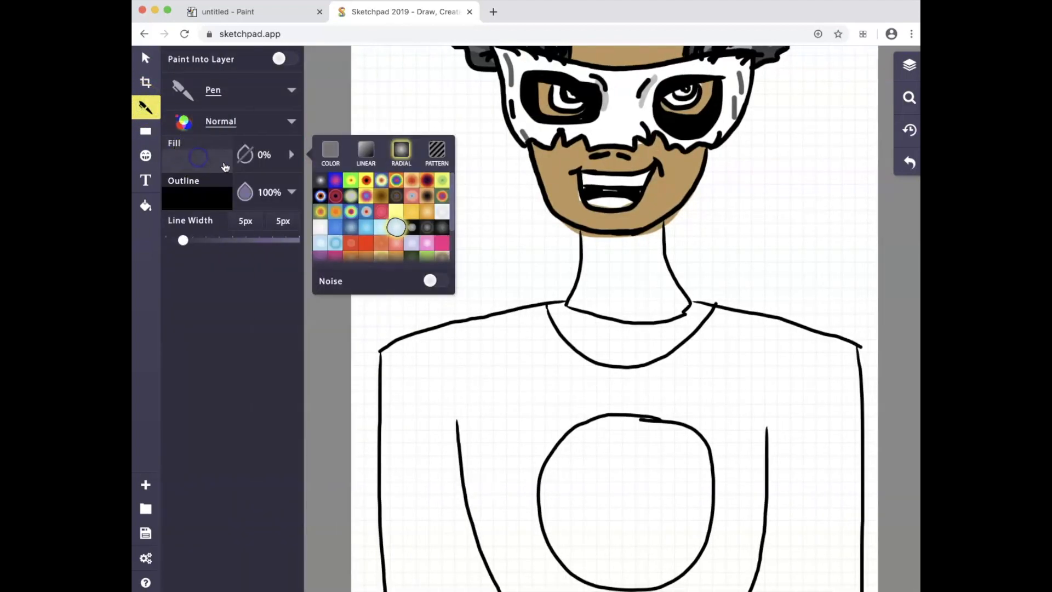
{"action": "left_click", "coordinate": [399, 182]}
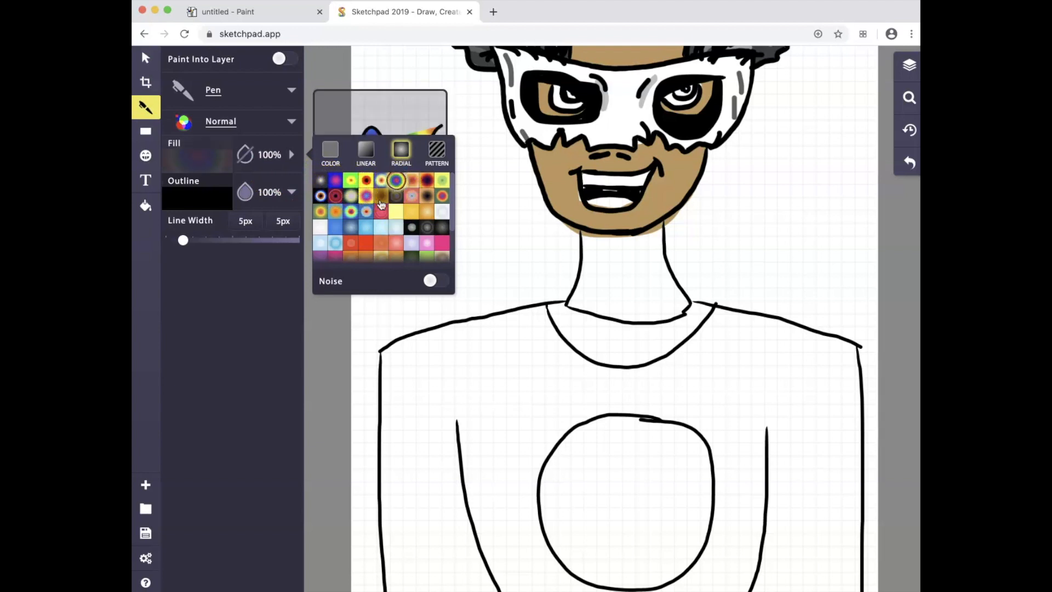
{"action": "left_click", "coordinate": [352, 210]}
{"action": "left_click", "coordinate": [352, 254]}
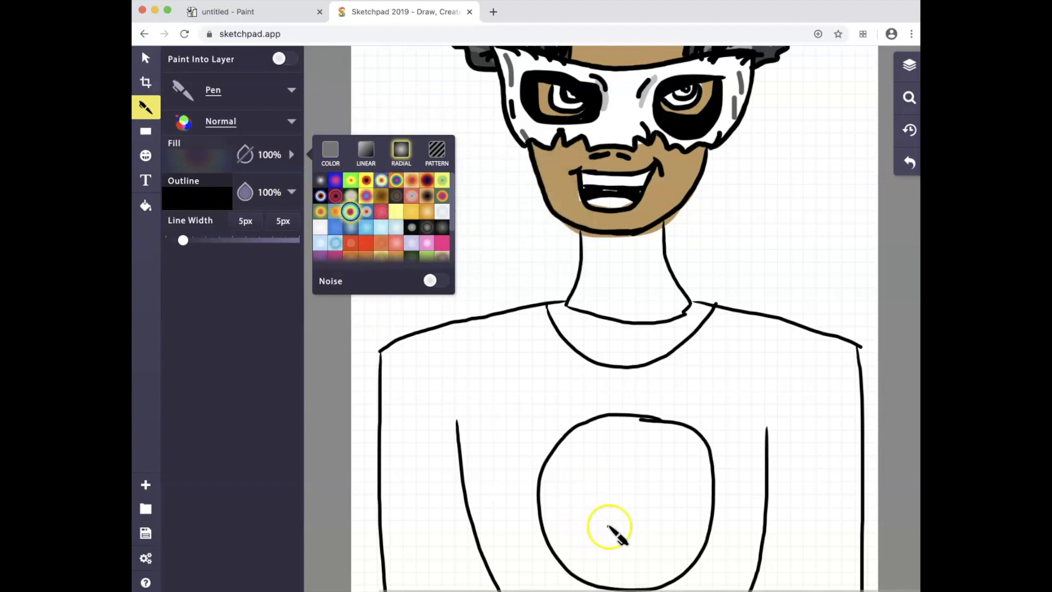
{"action": "mouse_move", "coordinate": [613, 418]}
{"action": "left_mouse_down"}
{"action": "mouse_move", "coordinate": [553, 454]}
{"action": "mouse_move", "coordinate": [543, 502]}
{"action": "mouse_move", "coordinate": [545, 543]}
{"action": "mouse_move", "coordinate": [581, 580]}
{"action": "mouse_move", "coordinate": [676, 584]}
{"action": "mouse_move", "coordinate": [699, 573]}
{"action": "mouse_move", "coordinate": [721, 494]}
{"action": "mouse_move", "coordinate": [686, 430]}
{"action": "left_mouse_up"}
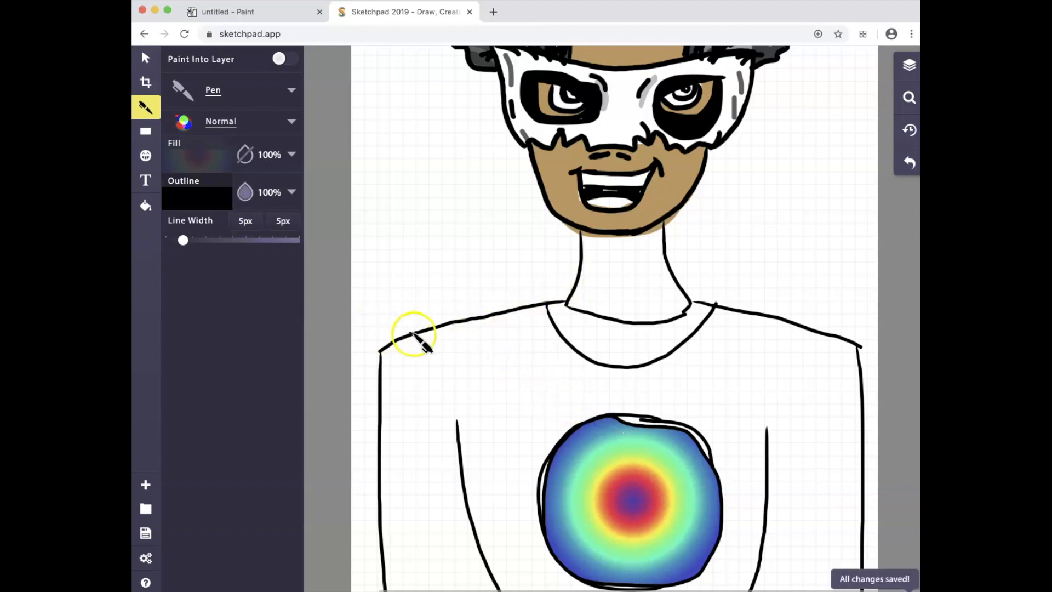
- Try rainbow-filled pen shapes over both shoulders, and delete the two shapes
{"action": "mouse_move", "coordinate": [418, 330]}
{"action": "left_mouse_down"}
{"action": "mouse_move", "coordinate": [444, 299]}
{"action": "mouse_move", "coordinate": [574, 283]}
{"action": "left_mouse_up"}
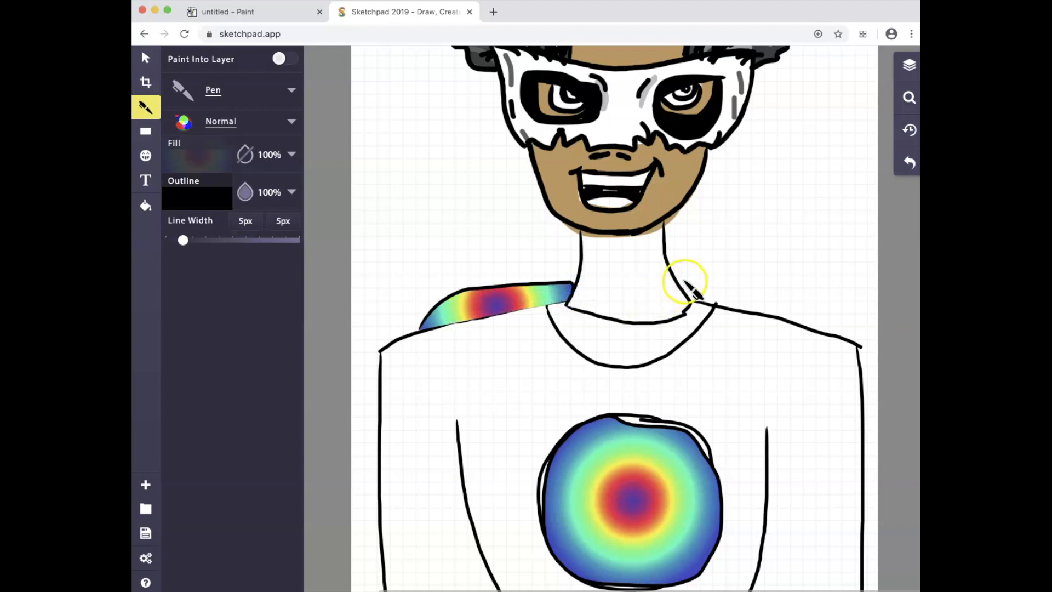
{"action": "mouse_move", "coordinate": [685, 290]}
{"action": "left_mouse_down"}
{"action": "mouse_move", "coordinate": [835, 297]}
{"action": "mouse_move", "coordinate": [837, 334]}
{"action": "left_mouse_up"}
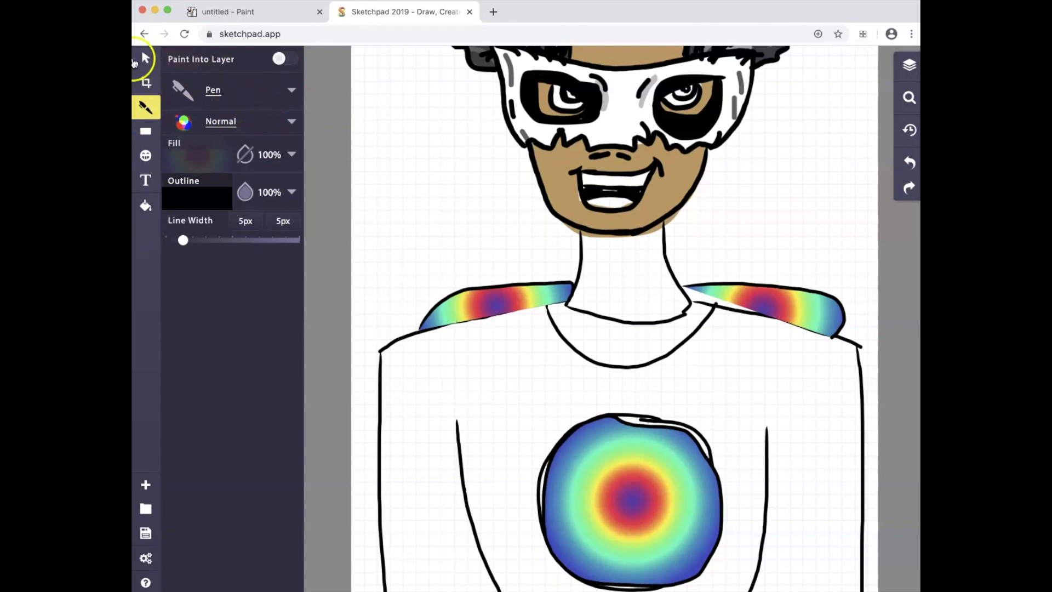
{"action": "left_click", "coordinate": [145, 58]}
{"action": "left_click", "coordinate": [499, 300]}
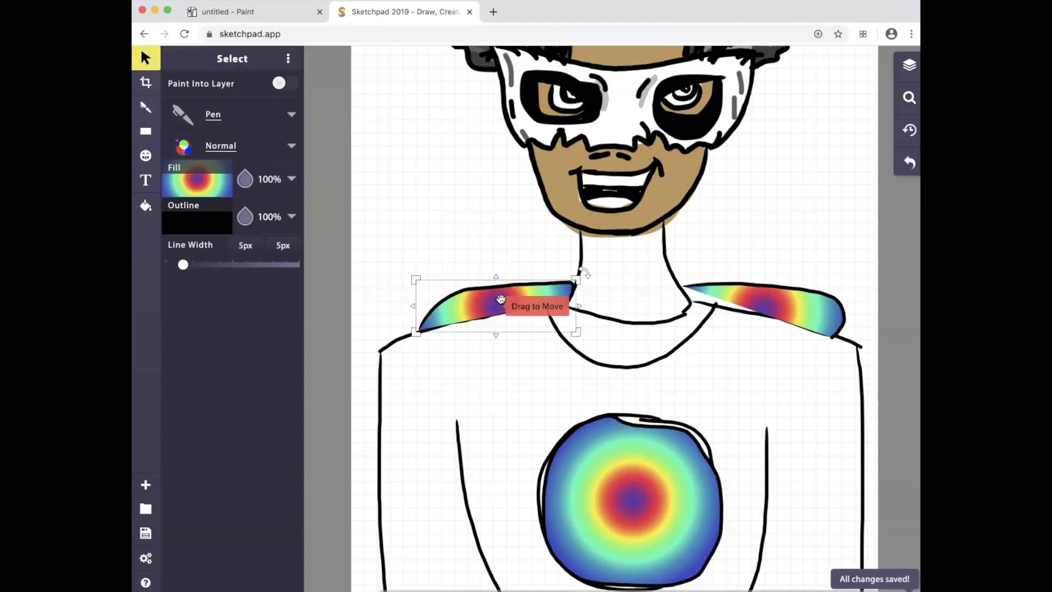
{"action": "key", "text": "Delete"}
{"action": "left_click", "coordinate": [724, 296]}
{"action": "key", "text": "Delete"}
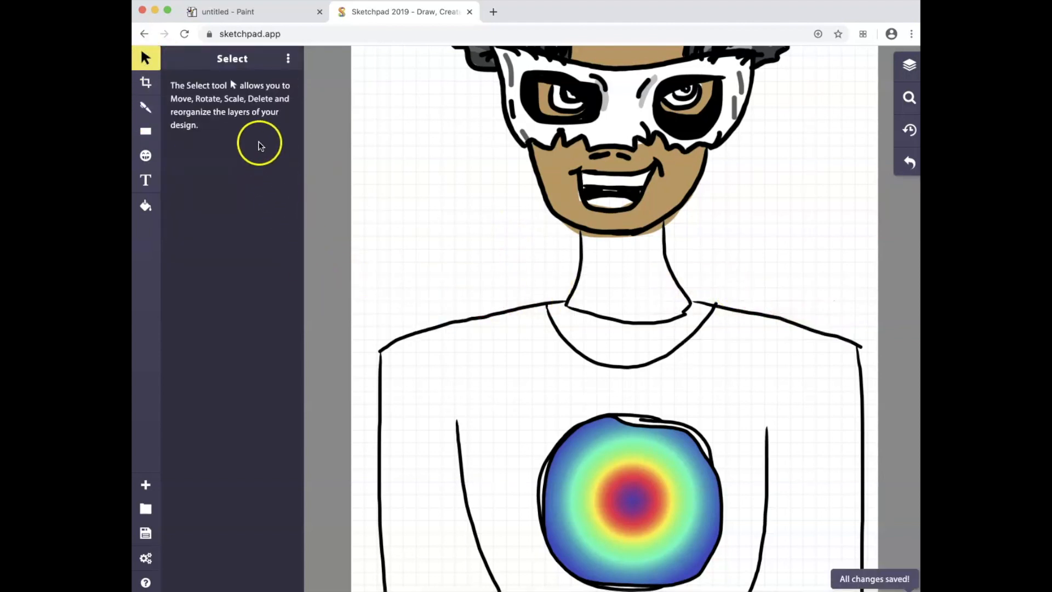
{"action": "left_click", "coordinate": [147, 106]}
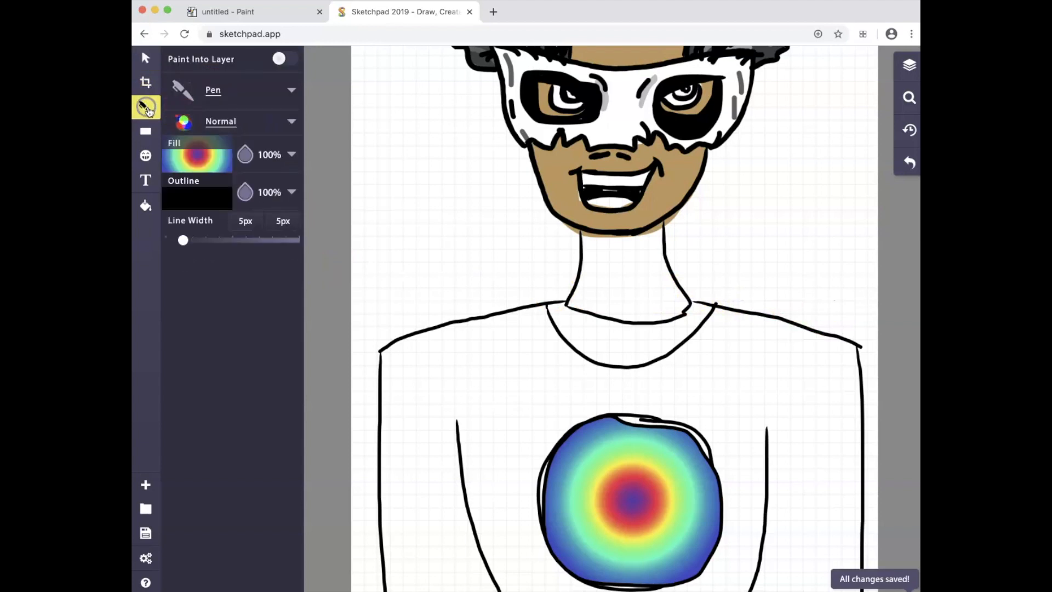
{"action": "left_click", "coordinate": [181, 95]}
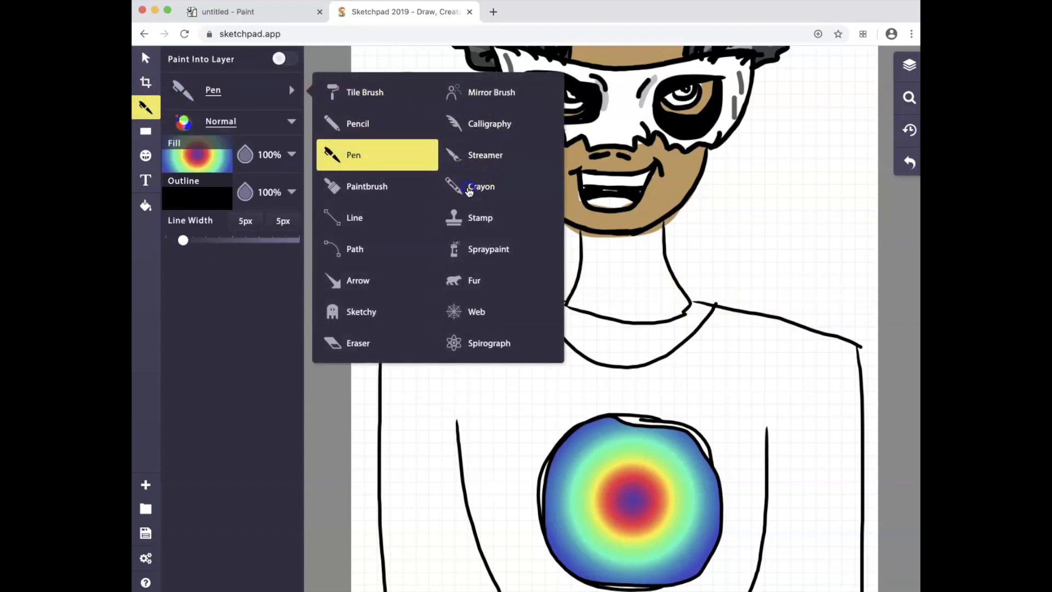
{"action": "left_click", "coordinate": [469, 191]}
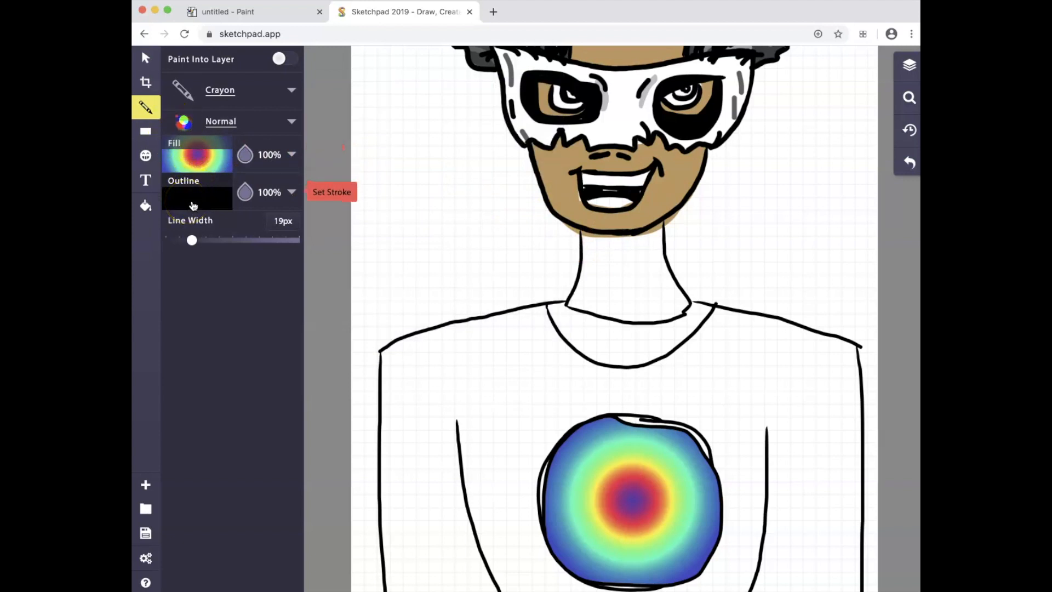
- Select the chin's skin Paintbrush stroke inside the face group and set its outline colour by sampling the face skin with the eyedropper
{"action": "left_click", "coordinate": [146, 58]}
{"action": "left_click", "coordinate": [677, 206]}
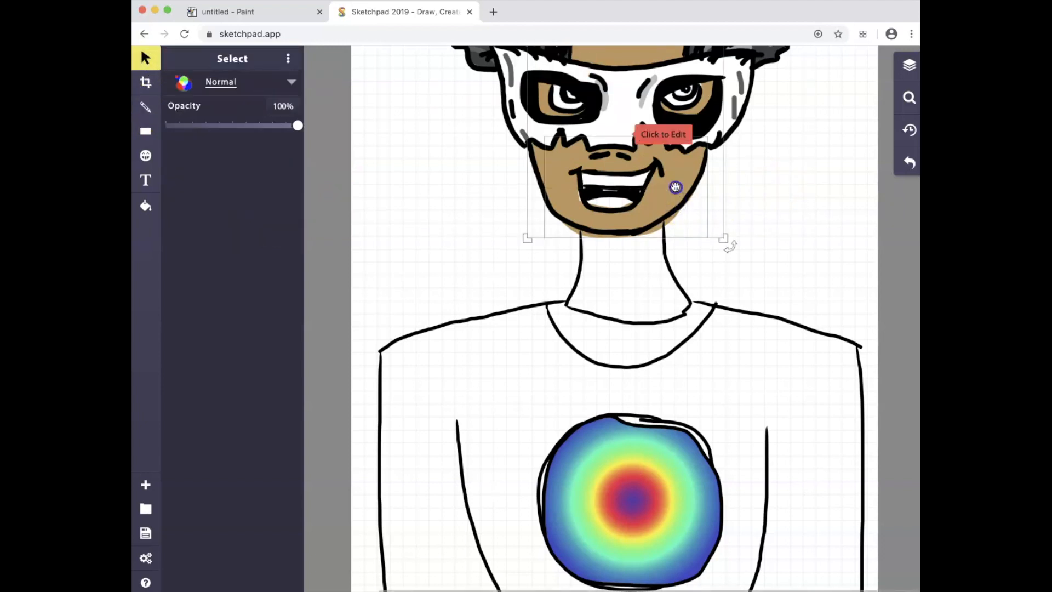
{"action": "left_click", "coordinate": [675, 187]}
{"action": "left_click", "coordinate": [207, 219]}
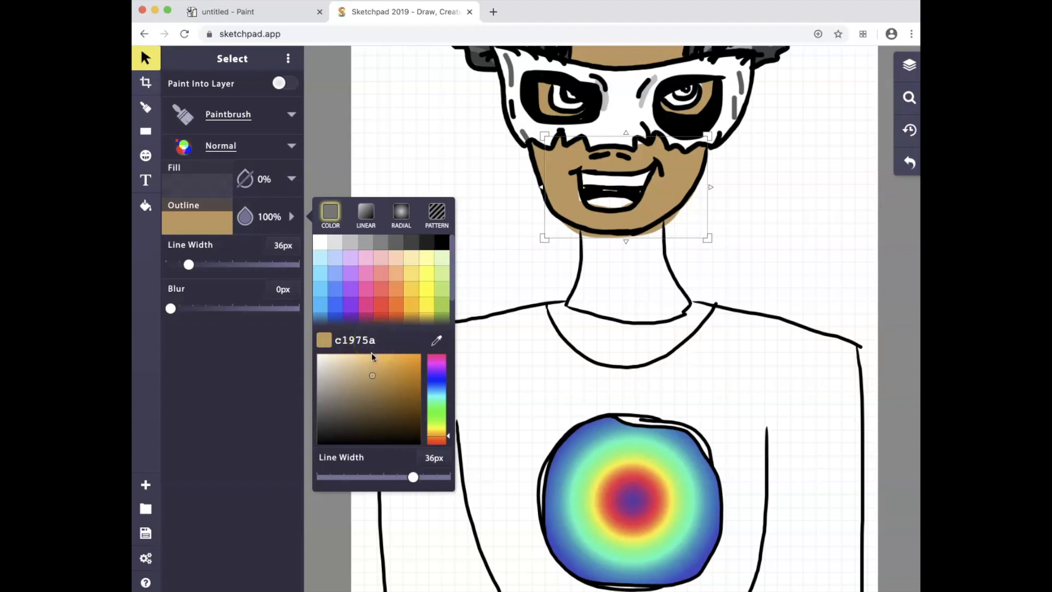
{"action": "left_click_drag", "start_coordinate": [359, 402], "coordinate": [375, 374]}
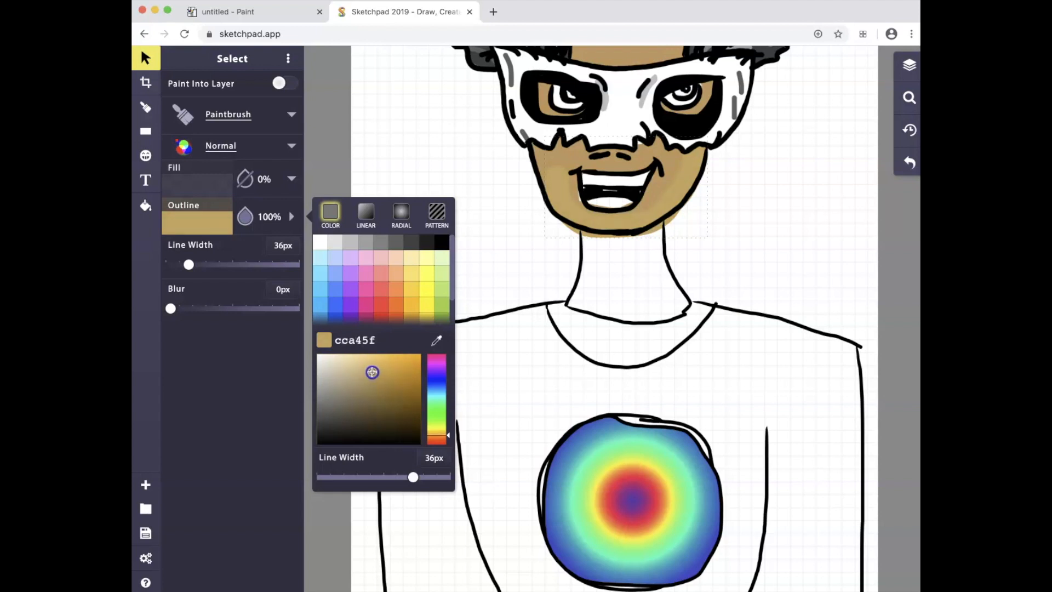
{"action": "left_click", "coordinate": [437, 340]}
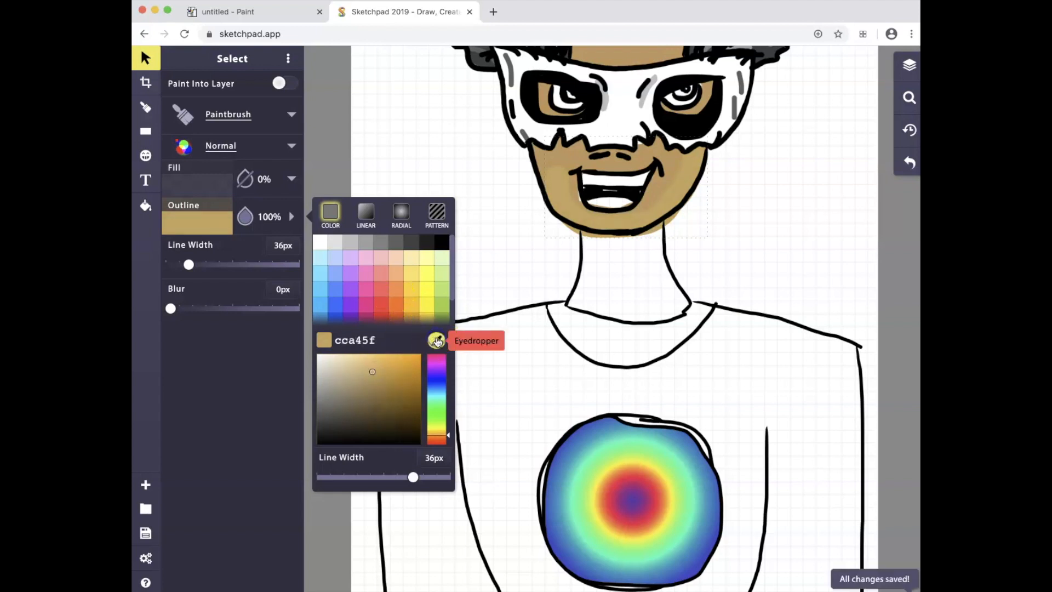
{"action": "left_click", "coordinate": [550, 159]}
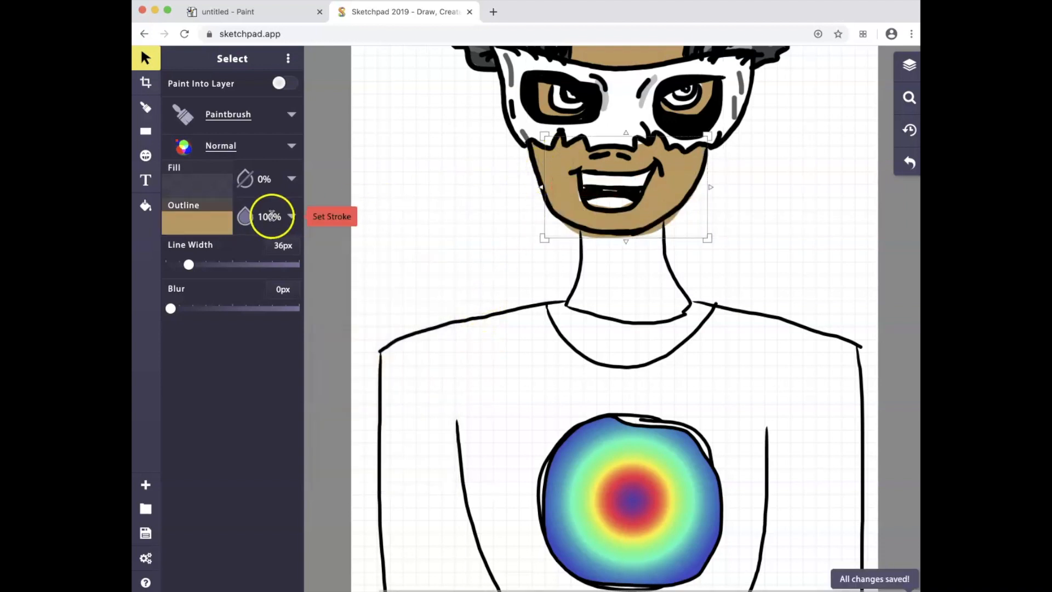
- Keep the chin stroke as Paintbrush and resample its outline colour from the forehead skin with the eyedropper
{"action": "left_click", "coordinate": [187, 113]}
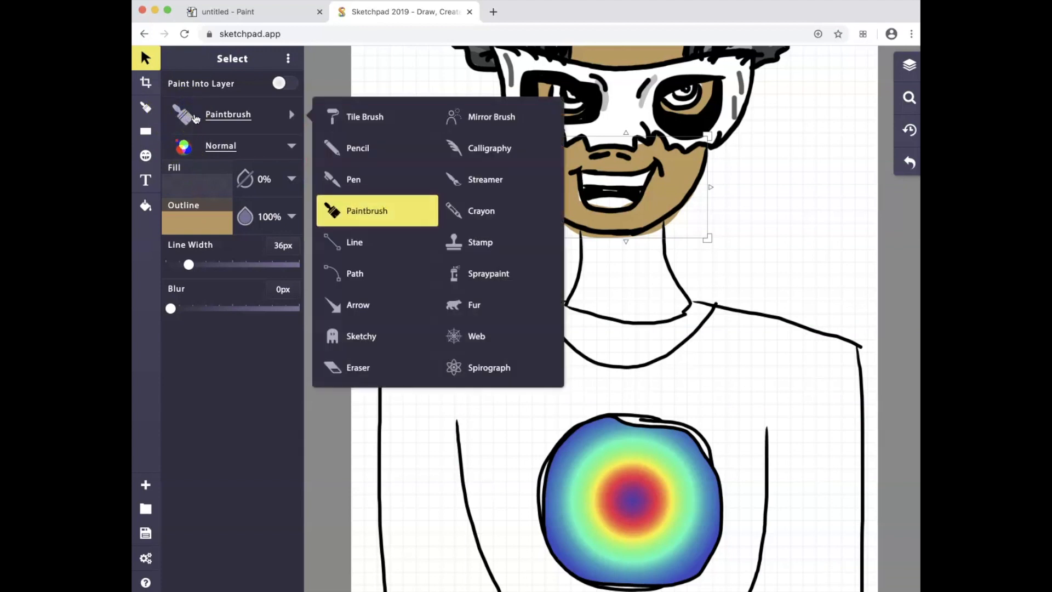
{"action": "left_click", "coordinate": [347, 218]}
{"action": "left_click", "coordinate": [634, 263]}
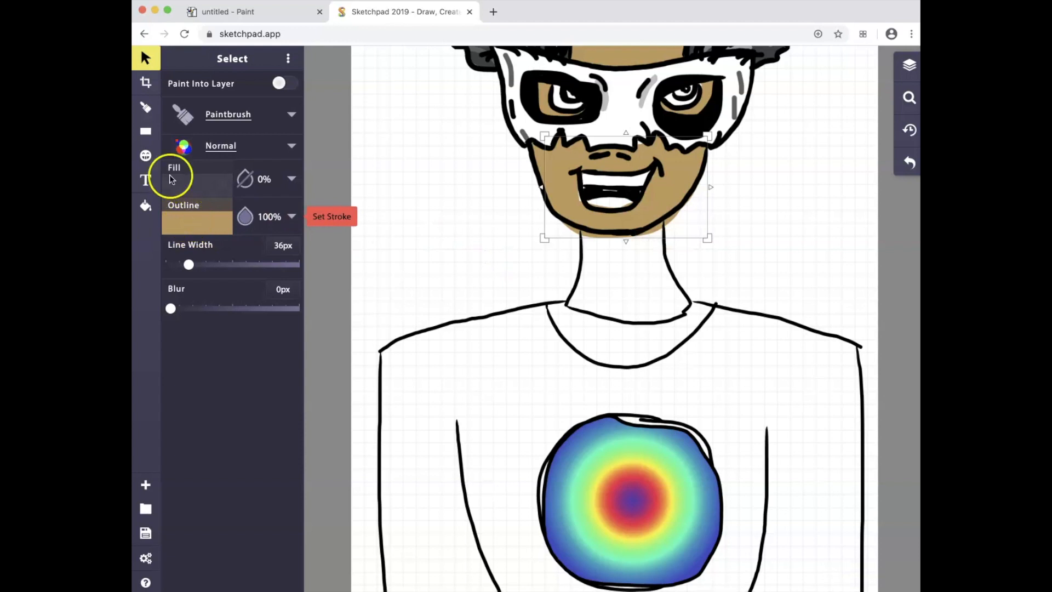
{"action": "left_click", "coordinate": [215, 228]}
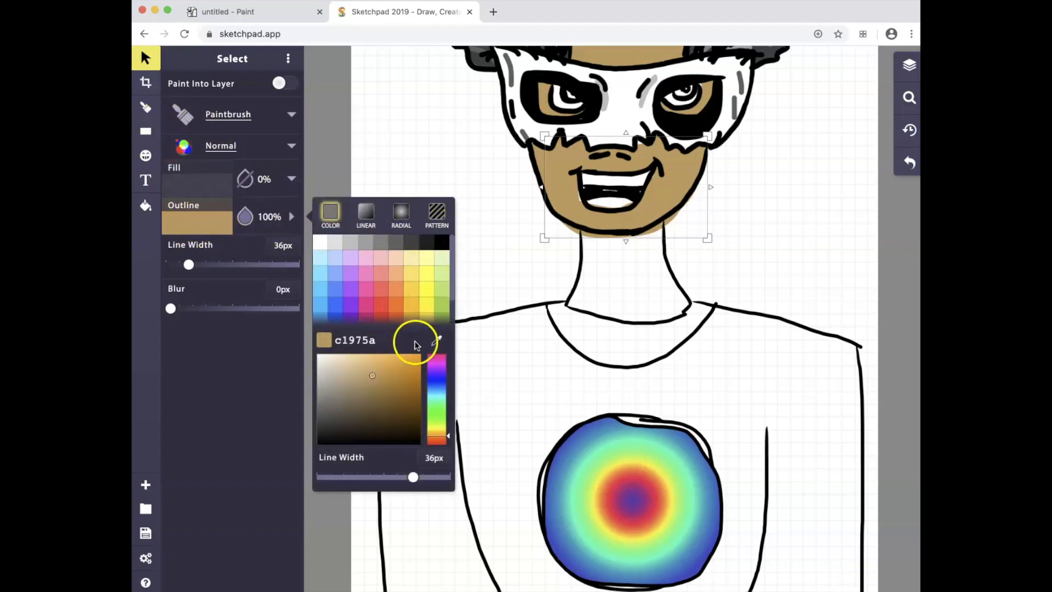
{"action": "left_click", "coordinate": [437, 340]}
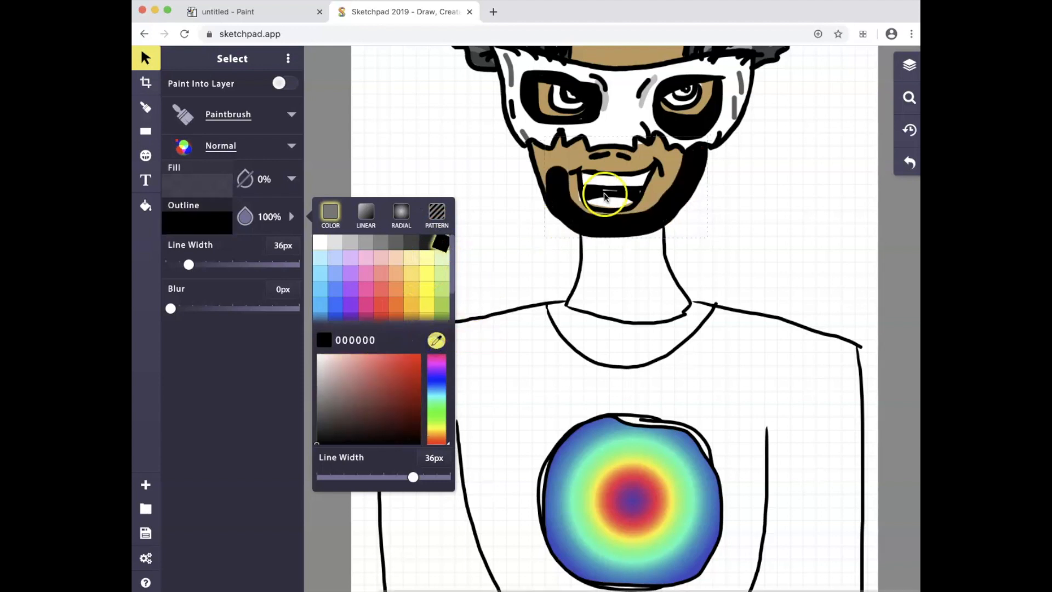
{"action": "left_click", "coordinate": [625, 51]}
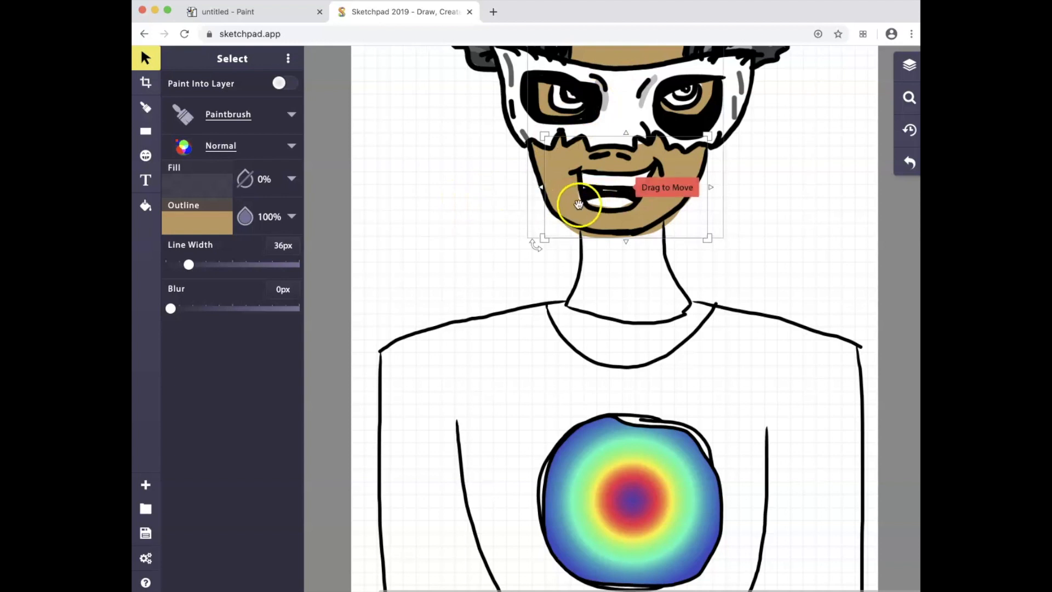
- Deselect the chin stroke and paint the whole neck in skin colour c1975a with the 36 px Paintbrush
{"action": "left_click", "coordinate": [188, 119]}
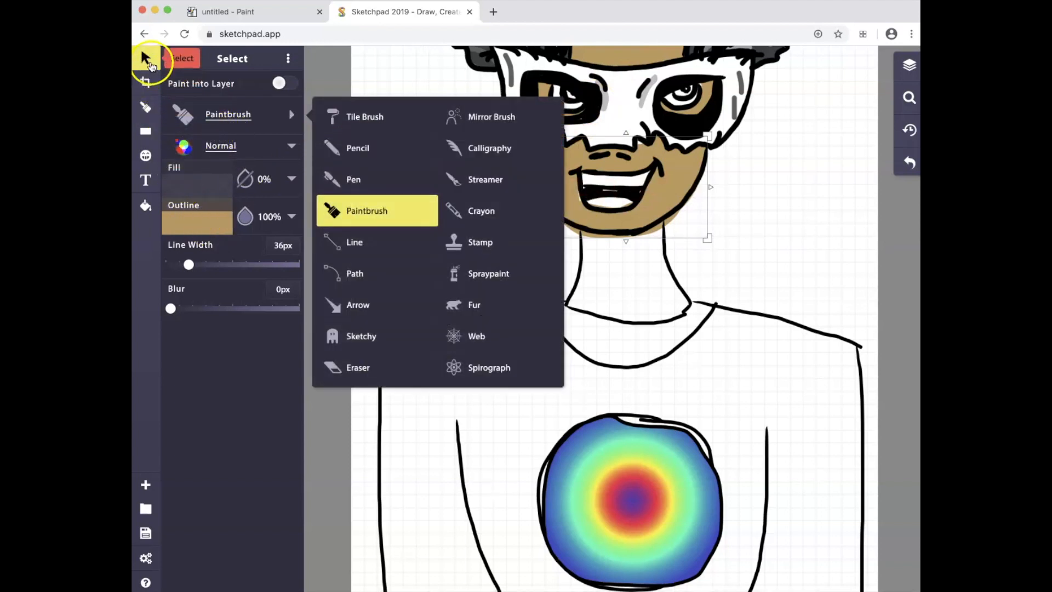
{"action": "left_click", "coordinate": [147, 59]}
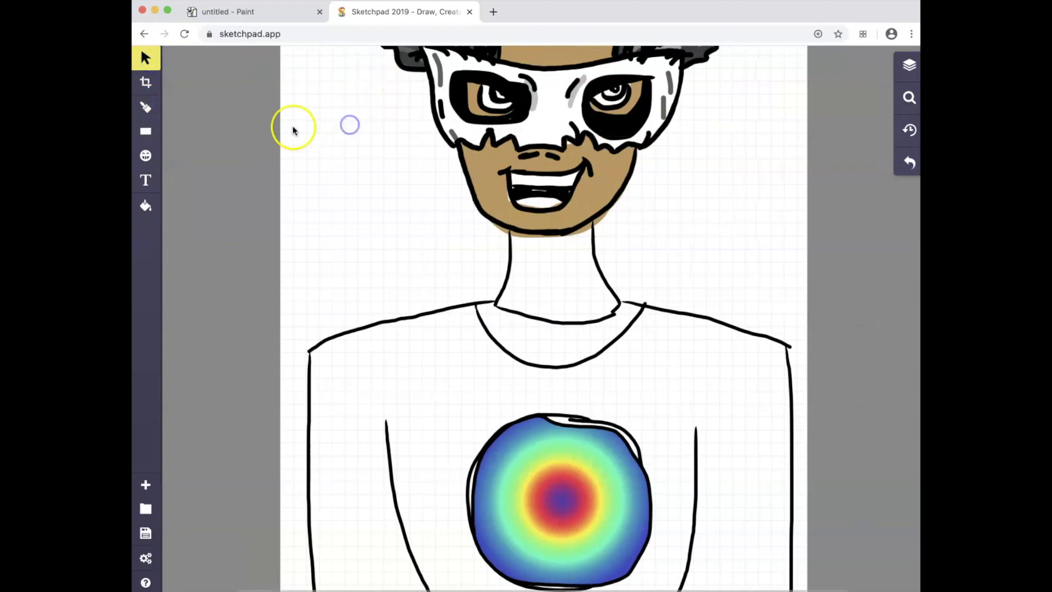
{"action": "left_click", "coordinate": [144, 107]}
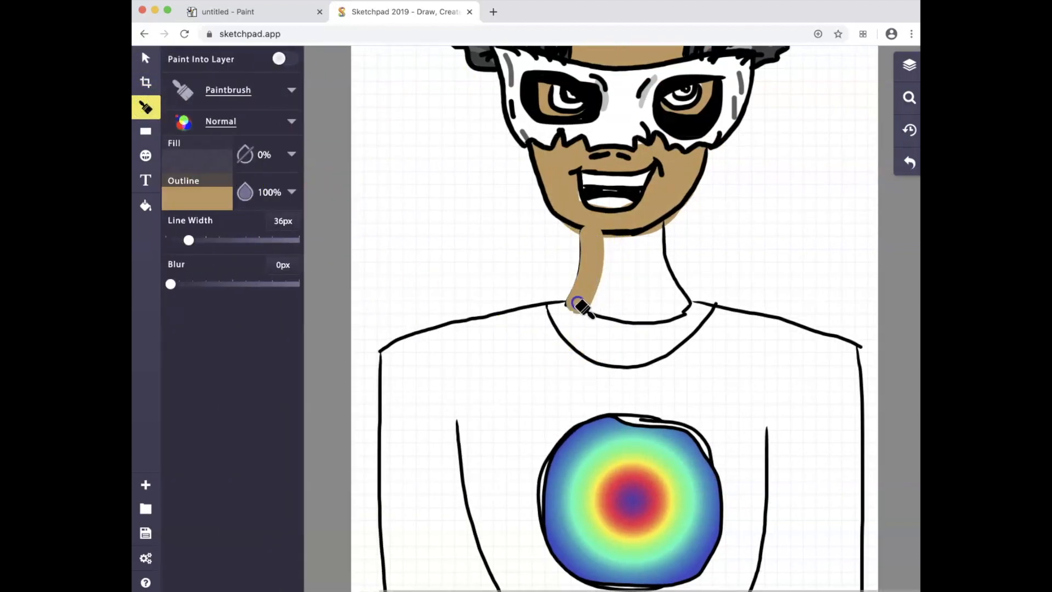
{"action": "left_click_drag", "start_coordinate": [572, 307], "coordinate": [634, 320]}
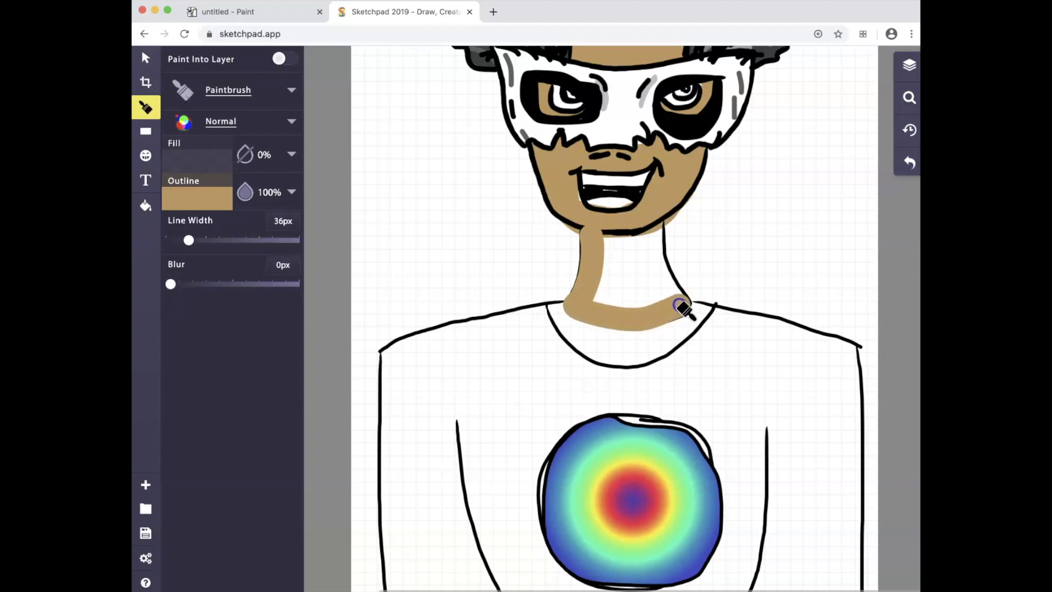
{"action": "left_click_drag", "start_coordinate": [652, 222], "coordinate": [608, 235]}
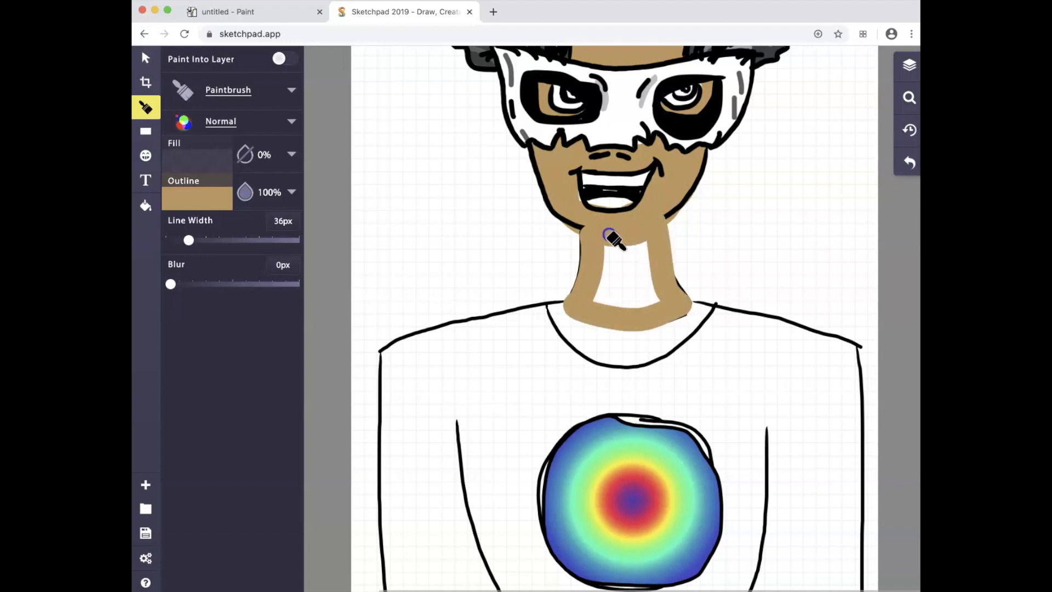
{"action": "mouse_move", "coordinate": [599, 277]}
{"action": "left_mouse_down"}
{"action": "mouse_move", "coordinate": [613, 234]}
{"action": "mouse_move", "coordinate": [627, 289]}
{"action": "mouse_move", "coordinate": [629, 249]}
{"action": "mouse_move", "coordinate": [641, 277]}
{"action": "left_mouse_up"}
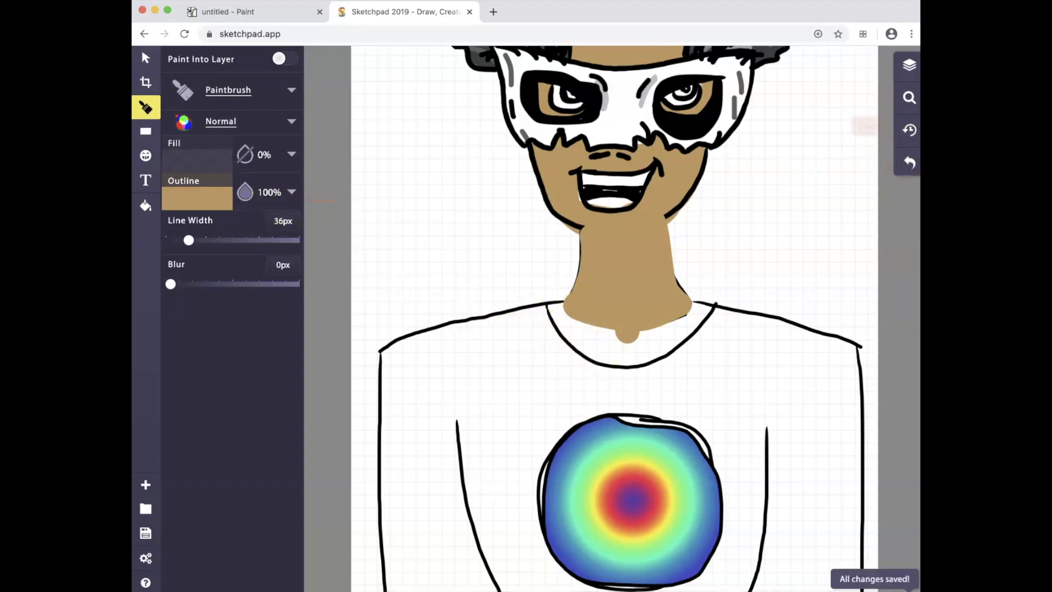
- Select the two new neck Paintbrush layers and move them into the ears folder, beneath the black pen outlines
{"action": "left_click", "coordinate": [909, 66]}
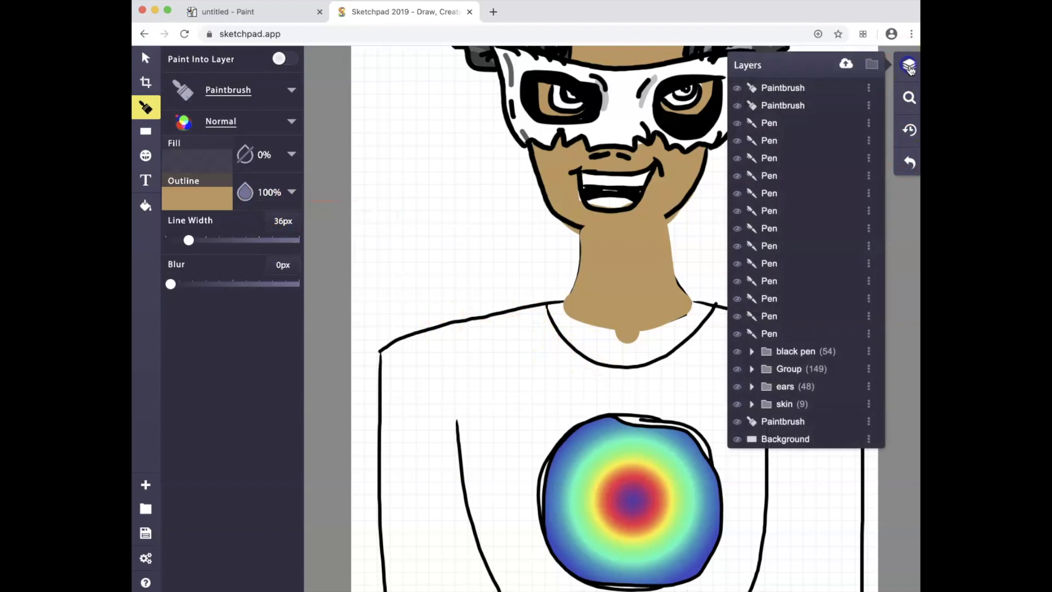
{"action": "left_click", "coordinate": [806, 92]}
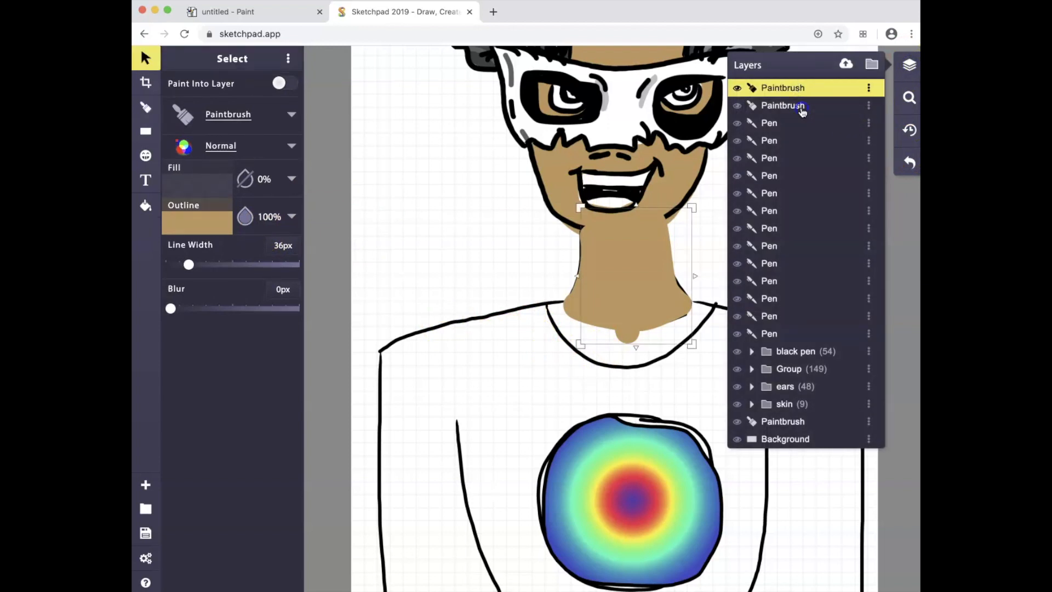
{"action": "left_click", "coordinate": [802, 107], "text": "shift"}
{"action": "mouse_move", "coordinate": [798, 104]}
{"action": "left_mouse_down"}
{"action": "mouse_move", "coordinate": [806, 370]}
{"action": "mouse_move", "coordinate": [791, 390]}
{"action": "left_mouse_up"}
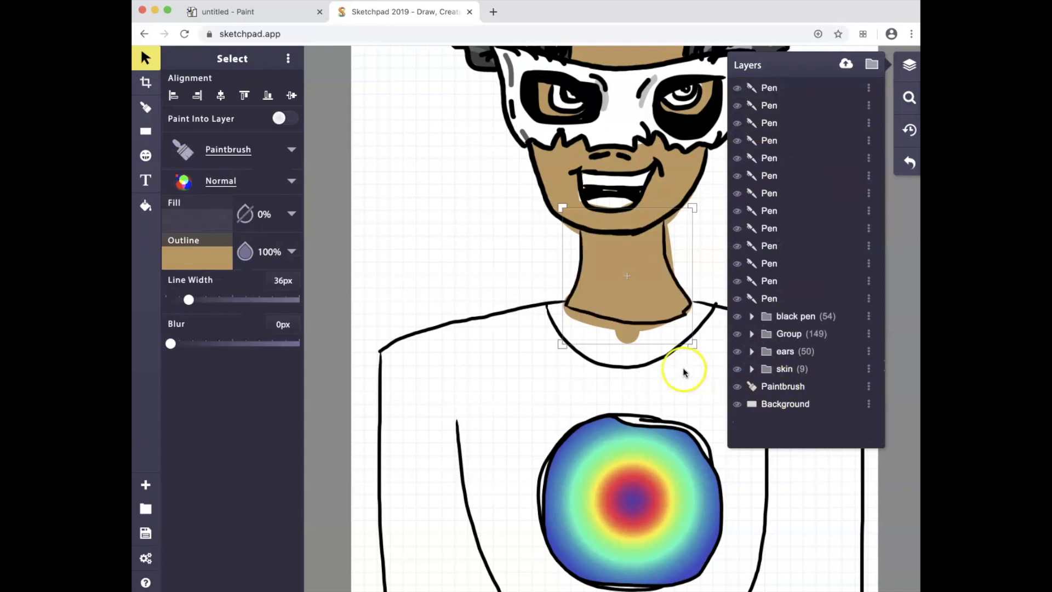
{"action": "scroll", "coordinate": [655, 352], "scroll_direction": "up", "scroll_amount": 1}
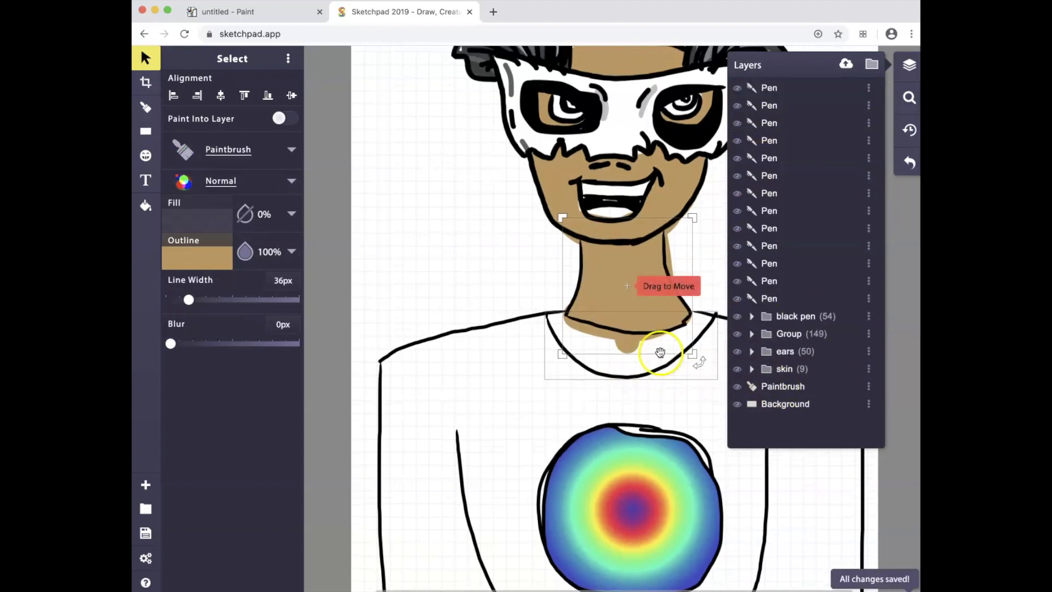
{"action": "scroll", "coordinate": [657, 350], "scroll_direction": "up", "scroll_amount": 3}
{"action": "scroll", "coordinate": [493, 326], "scroll_direction": "down", "scroll_amount": 10}
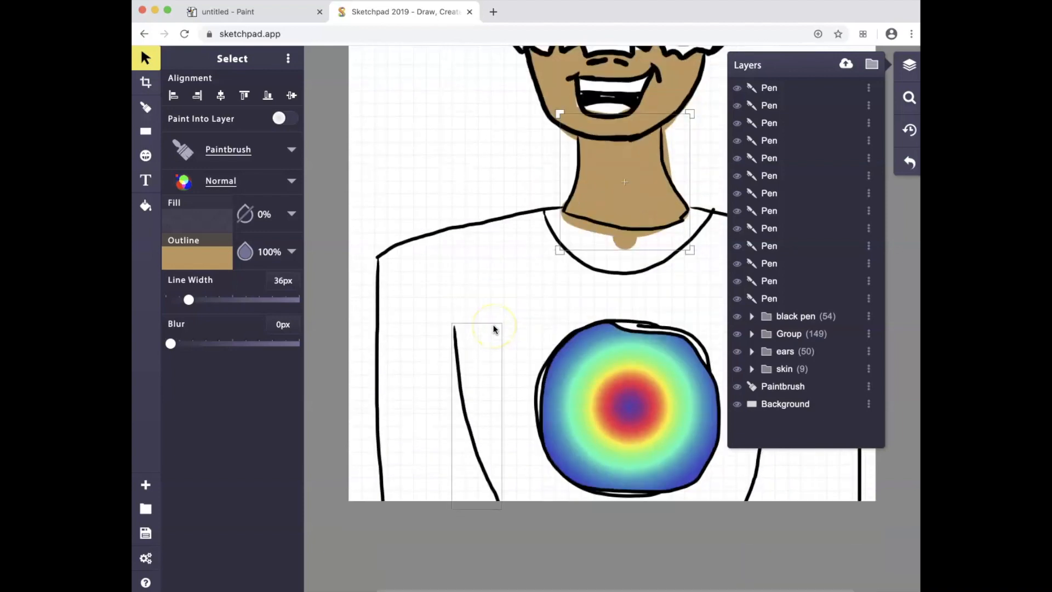
{"action": "scroll", "coordinate": [493, 328], "scroll_direction": "up", "scroll_amount": 10}
{"action": "scroll", "coordinate": [493, 328], "scroll_direction": "down", "scroll_amount": 10}
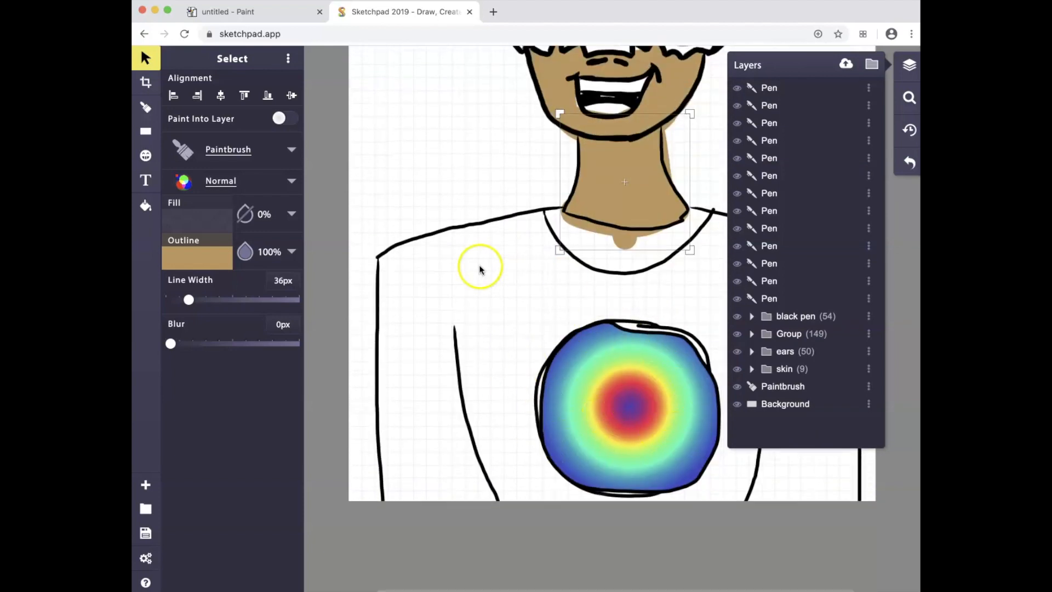
- Try recolouring the selected neck stroke's outline pink f3228a, undo each change and deselect the stroke
{"action": "left_click", "coordinate": [201, 256]}
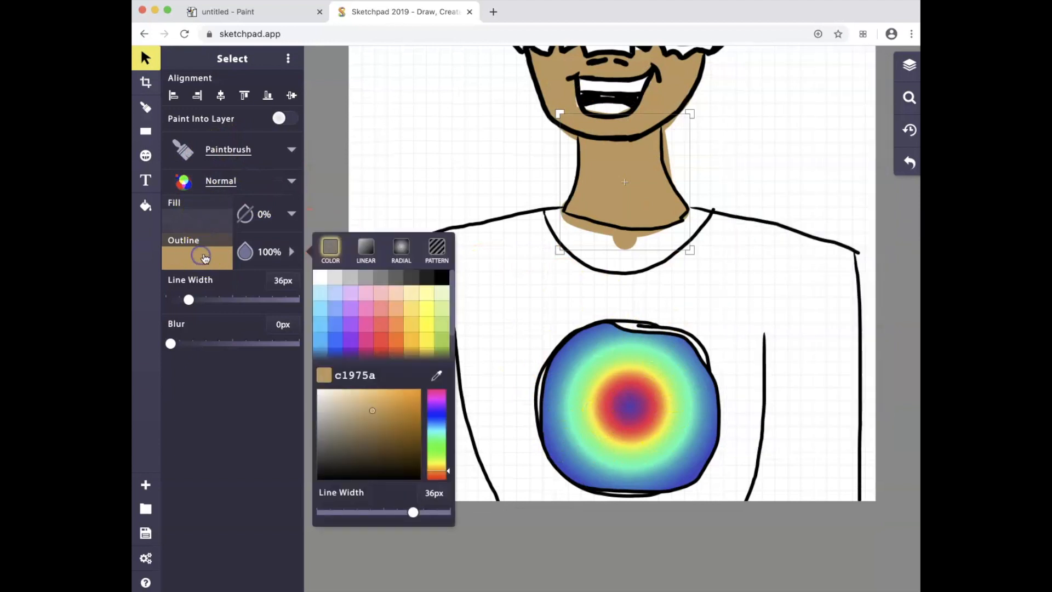
{"action": "left_click", "coordinate": [367, 338]}
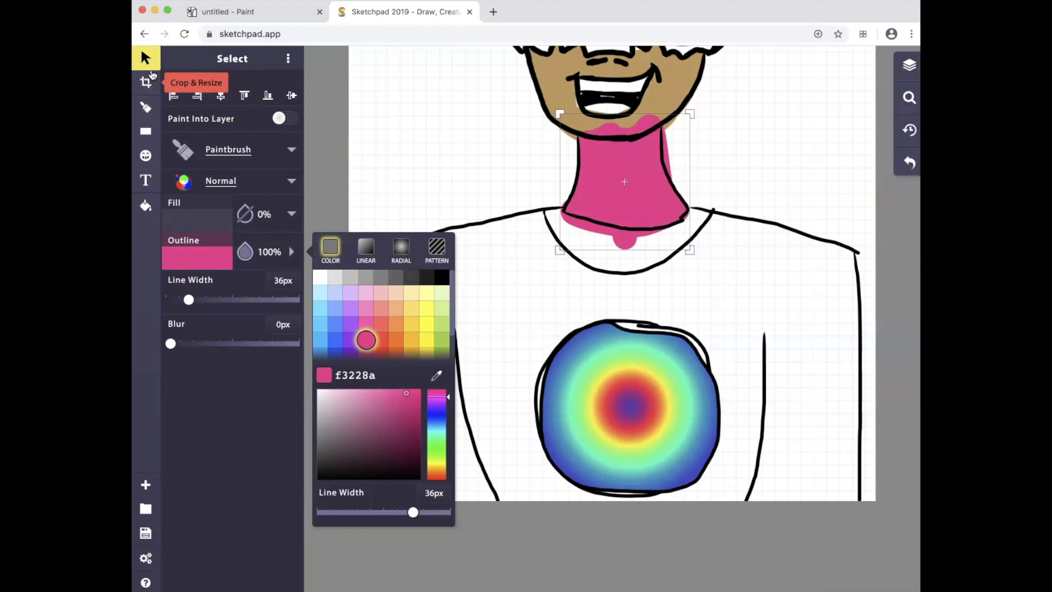
{"action": "key", "text": "super+z"}
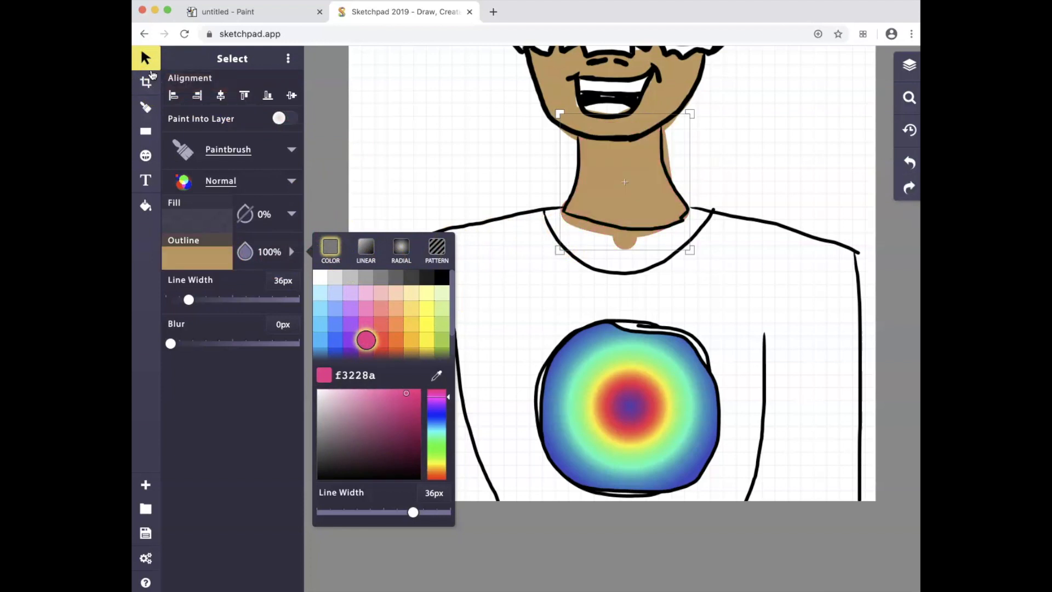
{"action": "left_click", "coordinate": [368, 344]}
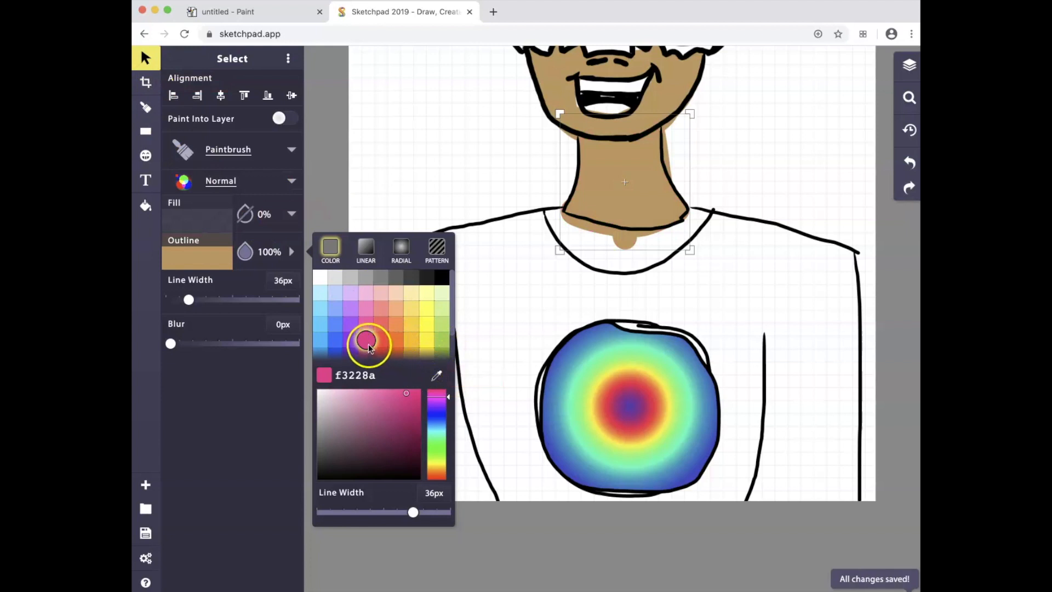
{"action": "left_click", "coordinate": [370, 347]}
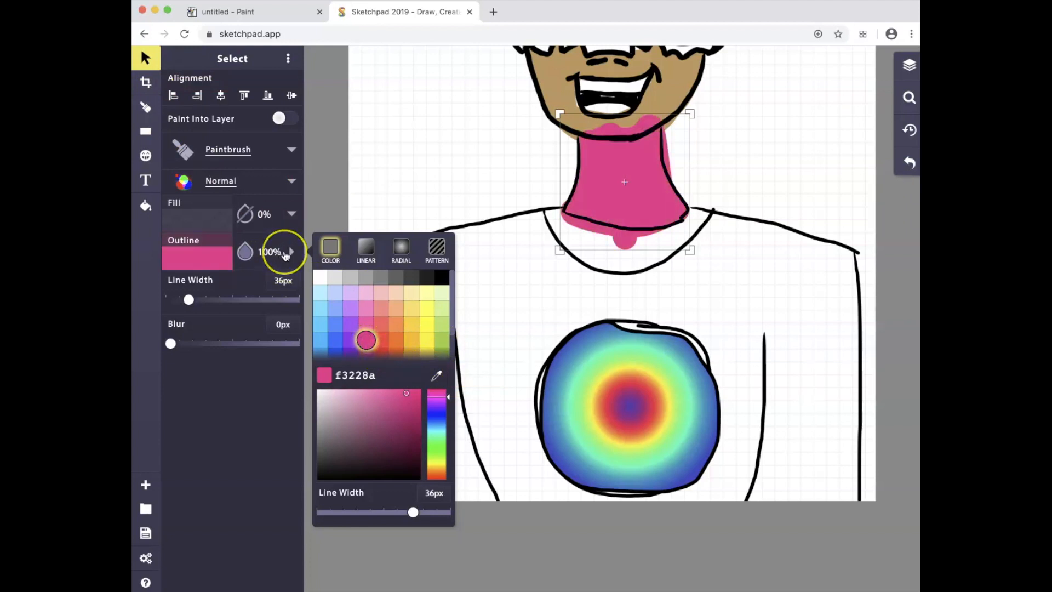
{"action": "key", "text": "super+z"}
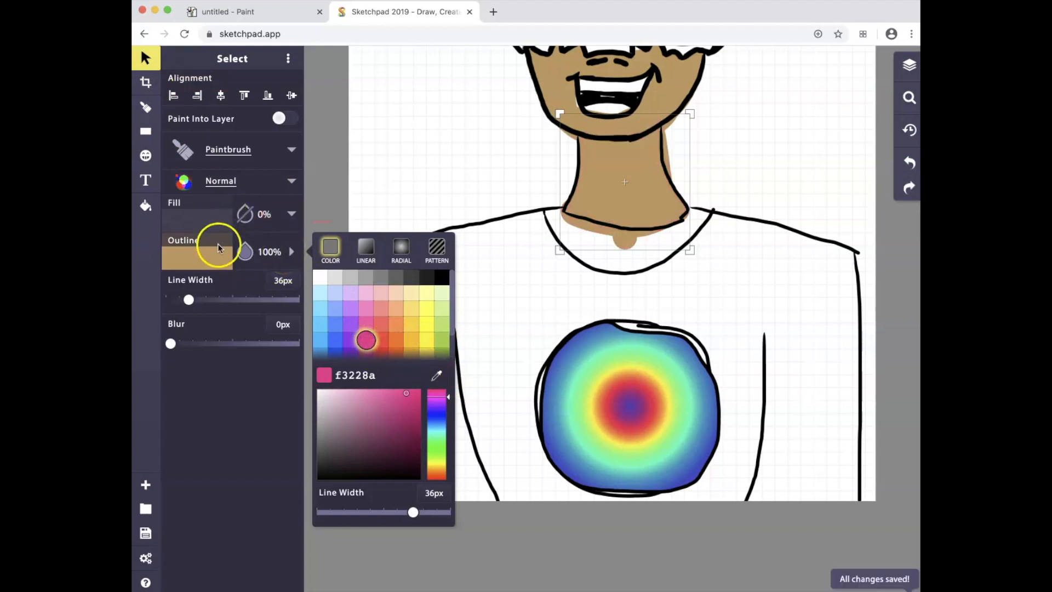
{"action": "left_click", "coordinate": [412, 120]}
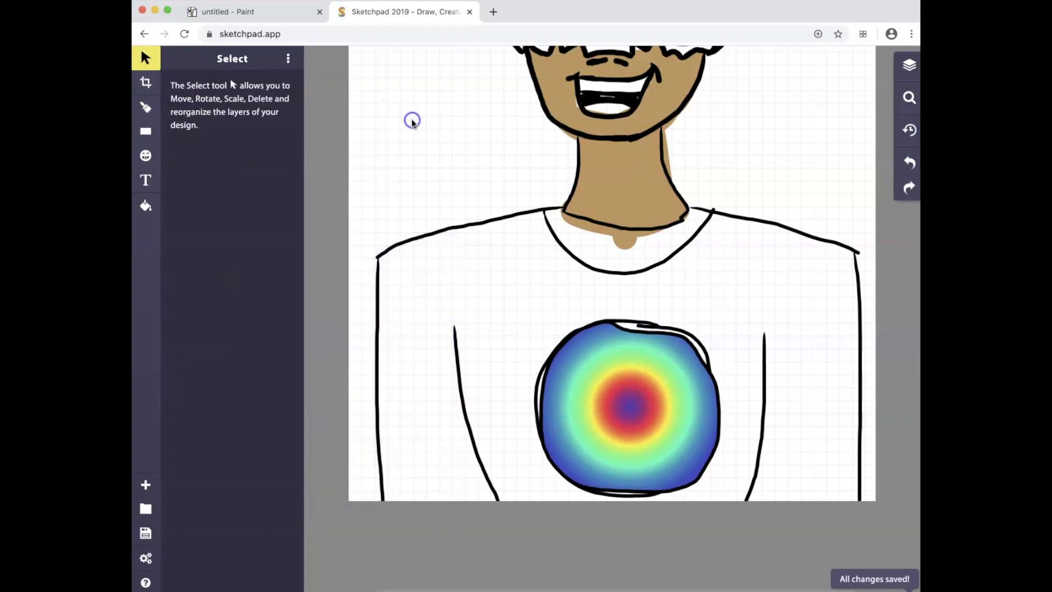
- Paint the shirt's collar and both shoulder edges pink with the 36 px Paintbrush
{"action": "left_click", "coordinate": [145, 57]}
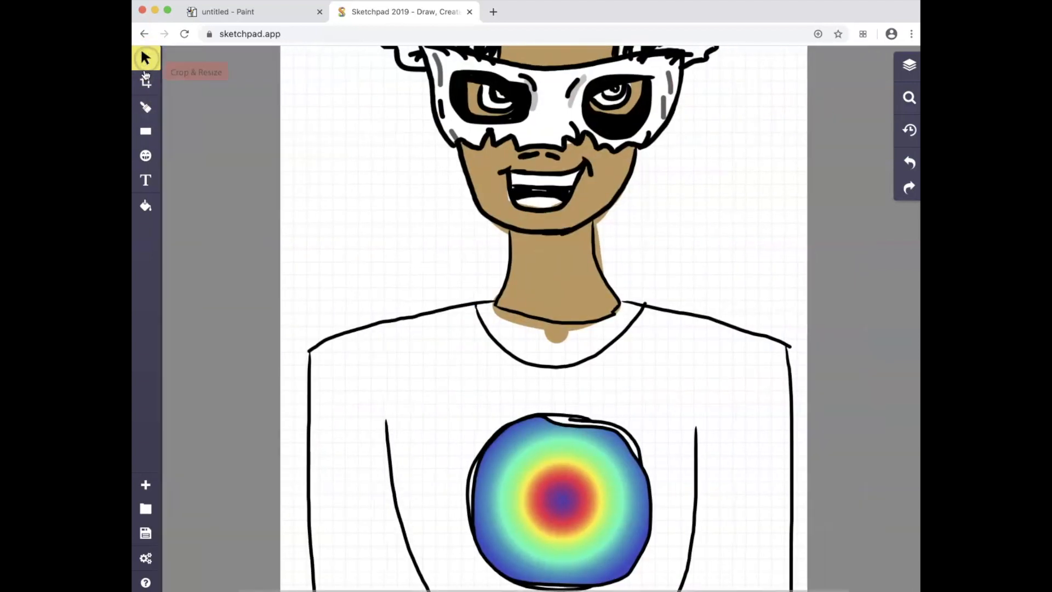
{"action": "left_click", "coordinate": [145, 107]}
{"action": "left_click", "coordinate": [208, 193]}
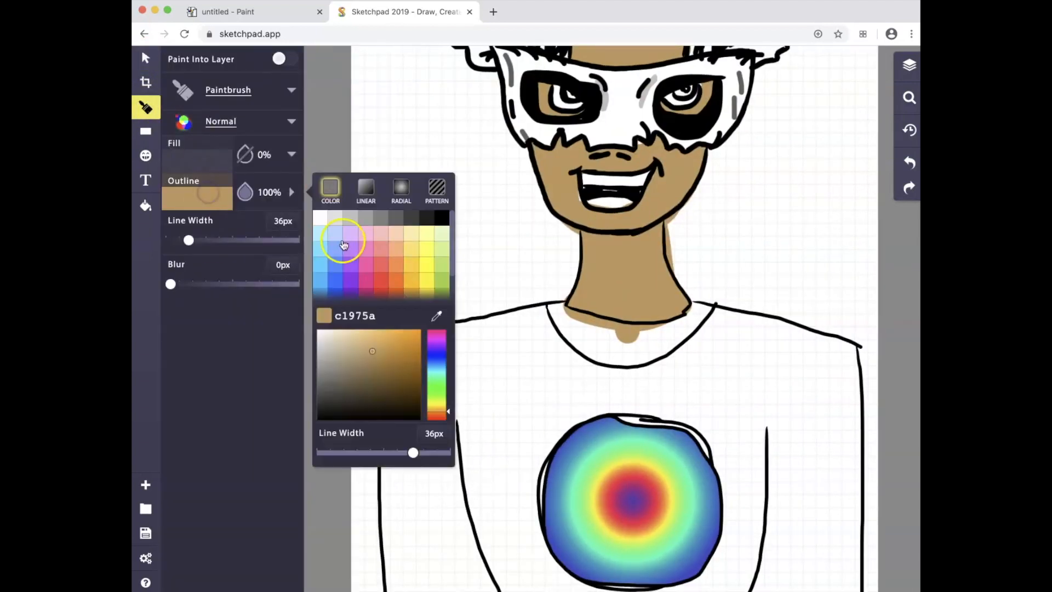
{"action": "left_click", "coordinate": [343, 244]}
{"action": "mouse_move", "coordinate": [548, 312]}
{"action": "left_mouse_down"}
{"action": "mouse_move", "coordinate": [556, 305]}
{"action": "mouse_move", "coordinate": [594, 352]}
{"action": "mouse_move", "coordinate": [570, 329]}
{"action": "mouse_move", "coordinate": [462, 324]}
{"action": "mouse_move", "coordinate": [409, 352]}
{"action": "left_mouse_up"}
{"action": "scroll", "coordinate": [535, 360], "scroll_direction": "down", "scroll_amount": 2}
{"action": "scroll", "coordinate": [615, 205], "scroll_direction": "up", "scroll_amount": 2}
{"action": "scroll", "coordinate": [550, 224], "scroll_direction": "down", "scroll_amount": 1}
{"action": "left_click_drag", "start_coordinate": [691, 311], "coordinate": [833, 357]}
- Try covering the shirt with a freehand Paintbrush shape that has a white pattern fill and no outline
{"action": "left_click", "coordinate": [189, 196]}
{"action": "left_click", "coordinate": [394, 280]}
{"action": "left_click", "coordinate": [436, 189]}
{"action": "left_click", "coordinate": [399, 262]}
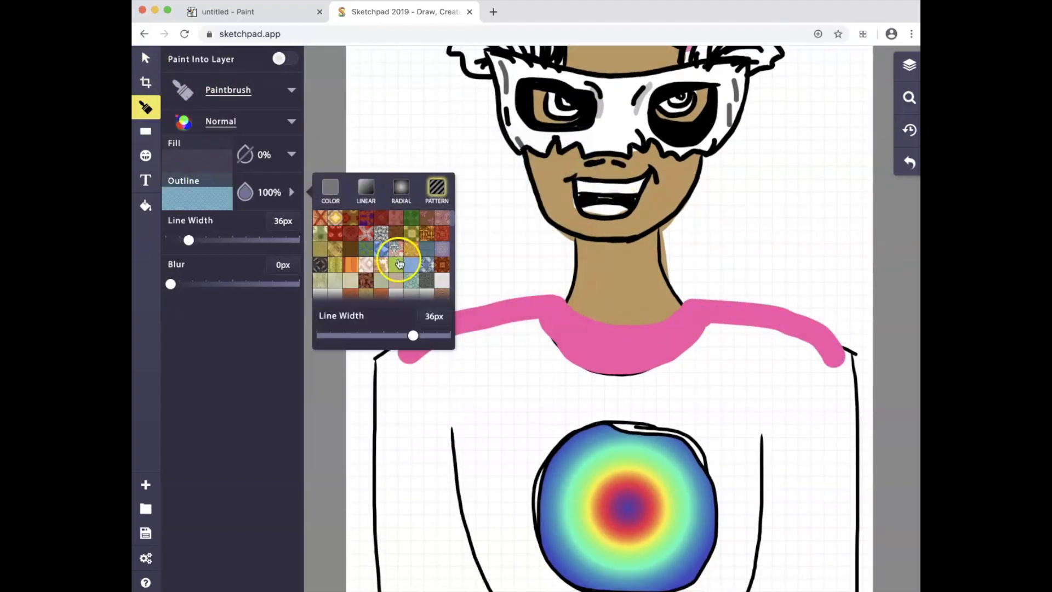
{"action": "left_click", "coordinate": [198, 160]}
{"action": "left_click", "coordinate": [437, 152]}
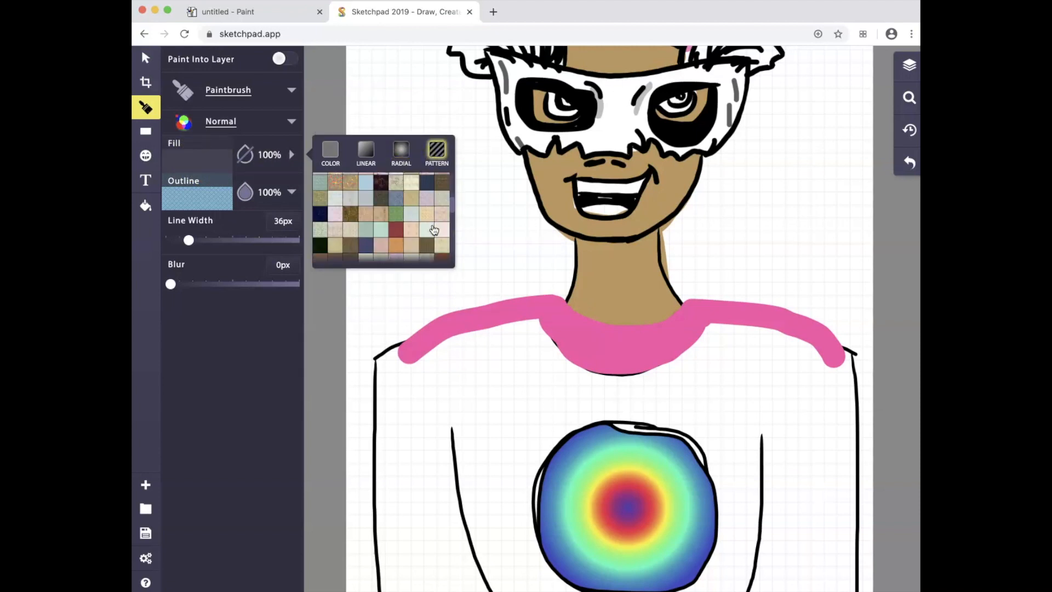
{"action": "left_click", "coordinate": [244, 155]}
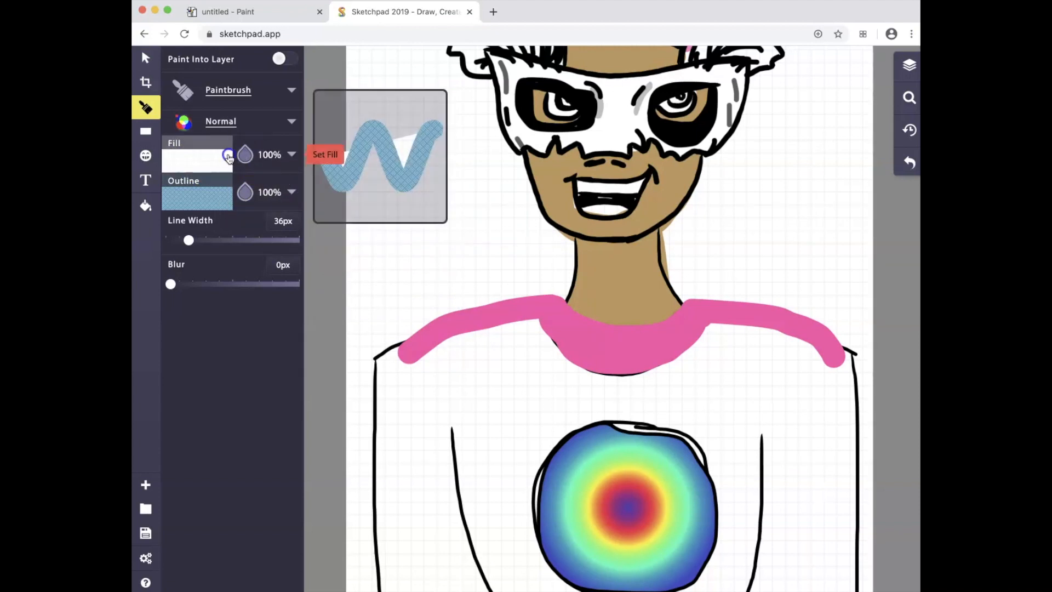
{"action": "left_click", "coordinate": [246, 192]}
{"action": "scroll", "coordinate": [382, 345], "scroll_direction": "down", "scroll_amount": 3}
{"action": "left_click_drag", "start_coordinate": [383, 345], "coordinate": [841, 291]}
- Try covering the shirt with a freehand Tile Brush shape filled with the green concentric-circle pattern
{"action": "left_click", "coordinate": [219, 164]}
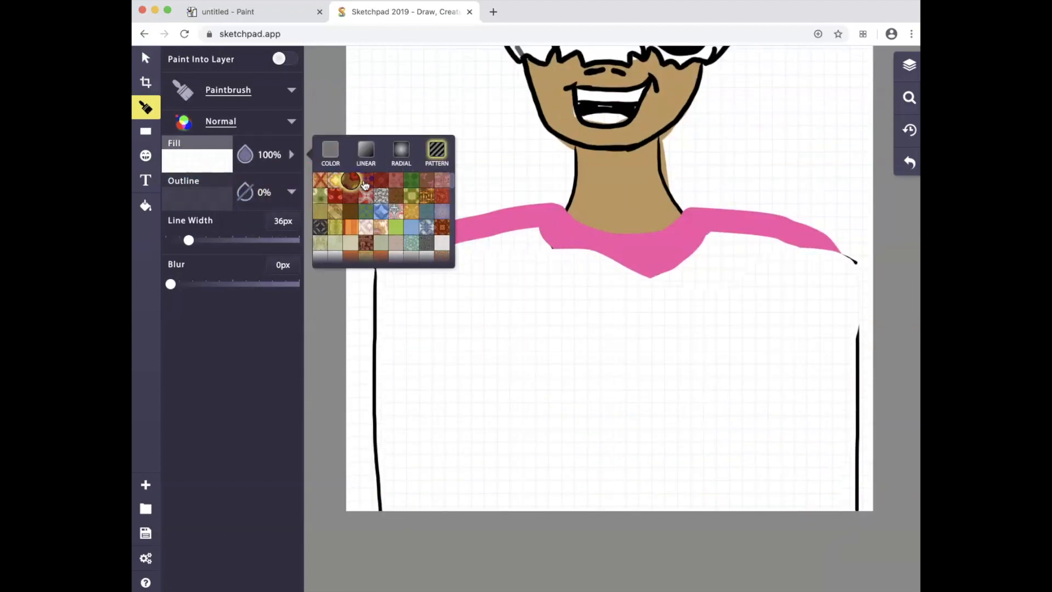
{"action": "left_click", "coordinate": [253, 155]}
{"action": "left_click", "coordinate": [292, 155]}
{"action": "left_click", "coordinate": [402, 151]}
{"action": "left_click", "coordinate": [437, 151]}
{"action": "left_click", "coordinate": [300, 202]}
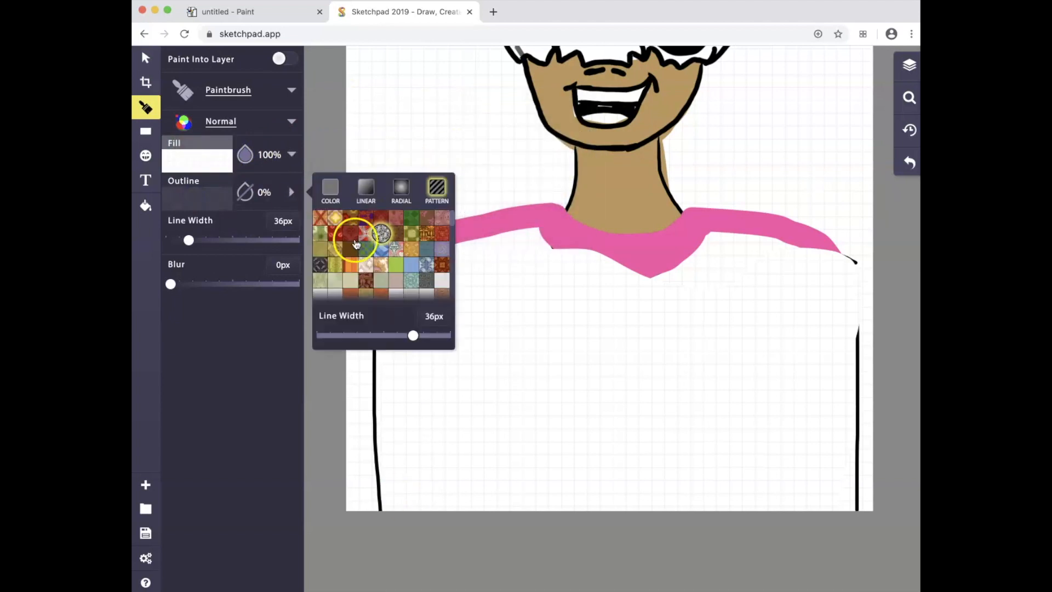
{"action": "left_click", "coordinate": [398, 507]}
{"action": "left_click", "coordinate": [291, 89]}
{"action": "left_click", "coordinate": [392, 98]}
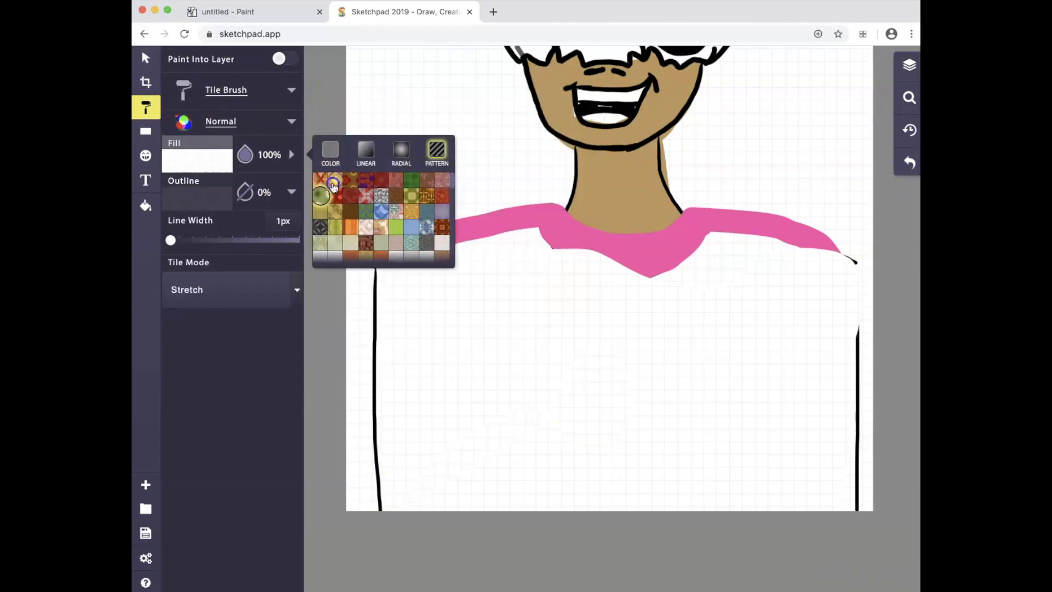
{"action": "left_click", "coordinate": [402, 226]}
{"action": "left_click", "coordinate": [399, 222]}
{"action": "mouse_move", "coordinate": [388, 507]}
{"action": "left_mouse_down"}
{"action": "mouse_move", "coordinate": [385, 266]}
{"action": "mouse_move", "coordinate": [394, 586]}
{"action": "left_mouse_up"}
{"action": "scroll", "coordinate": [734, 176], "scroll_direction": "up", "scroll_amount": 1}
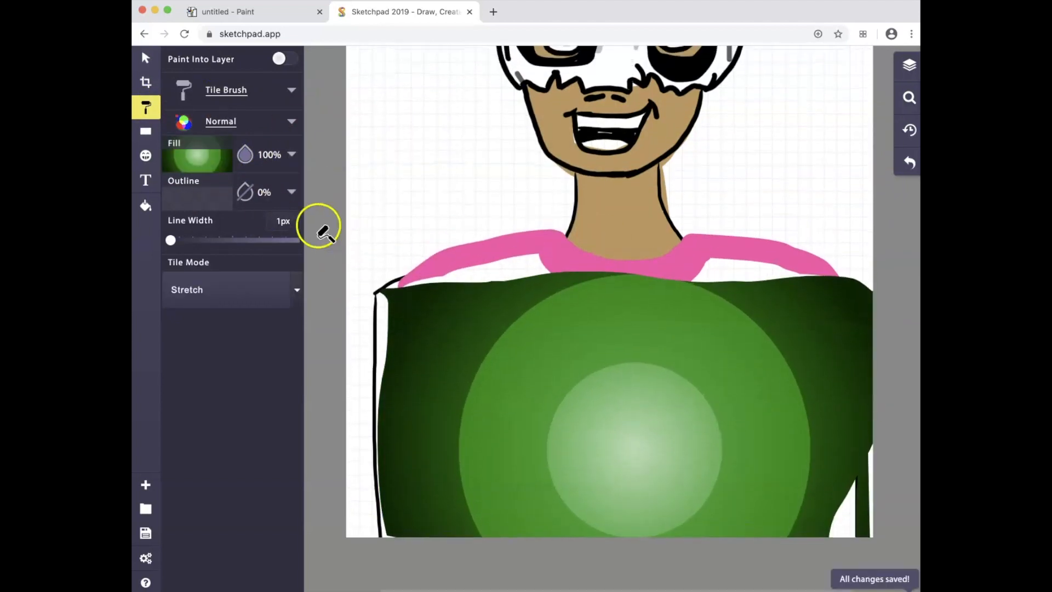
- Delete the trial pattern-filled shapes covering the shirt and emblem
{"action": "left_click", "coordinate": [142, 57]}
{"action": "left_click", "coordinate": [579, 413]}
{"action": "key", "text": "Delete"}
- Change the inner arm line right of the emblem to Paintbrush with purple fill and light blue outline, and delete that line
{"action": "left_click", "coordinate": [536, 442]}
{"action": "left_click", "coordinate": [761, 438]}
{"action": "left_click", "coordinate": [291, 114]}
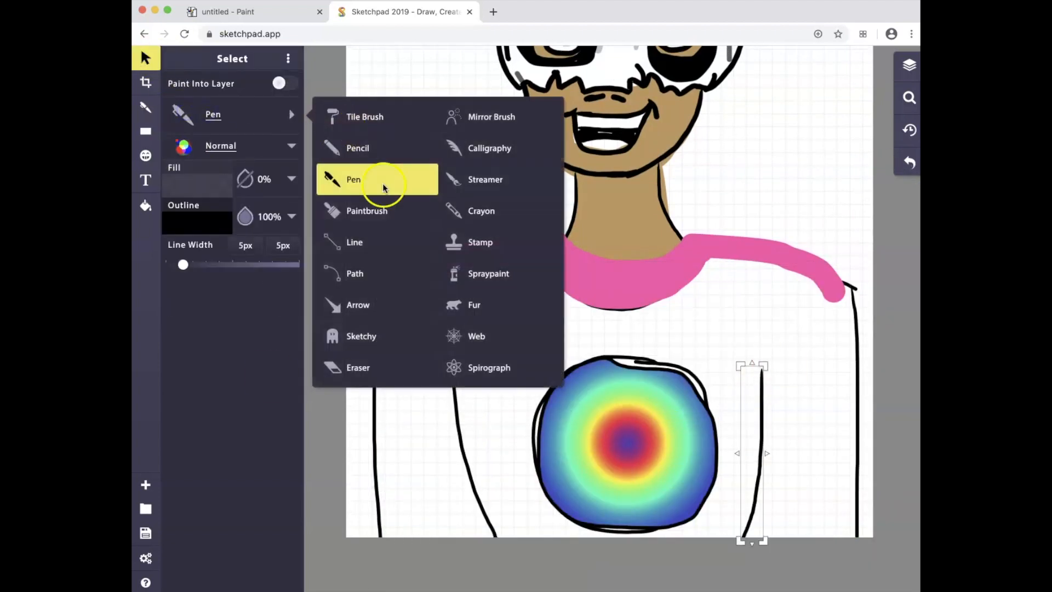
{"action": "left_click", "coordinate": [378, 210]}
{"action": "left_click", "coordinate": [196, 189]}
{"action": "left_click", "coordinate": [364, 234]}
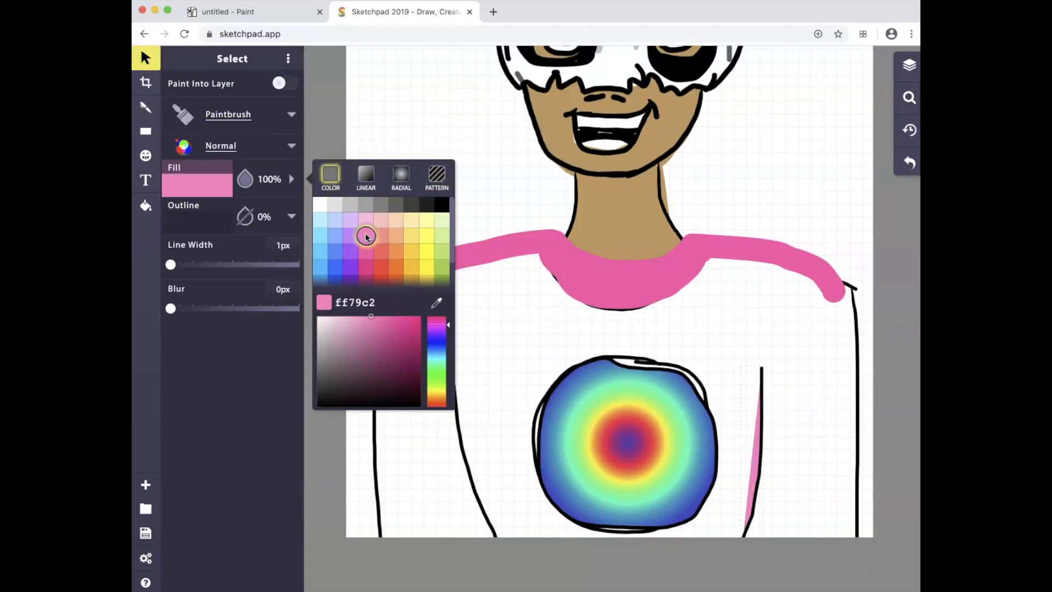
{"action": "left_click", "coordinate": [351, 257]}
{"action": "left_click", "coordinate": [291, 217]}
{"action": "left_click", "coordinate": [330, 212]}
{"action": "left_click", "coordinate": [320, 289]}
{"action": "left_click", "coordinate": [756, 462]}
{"action": "key", "text": "Delete"}
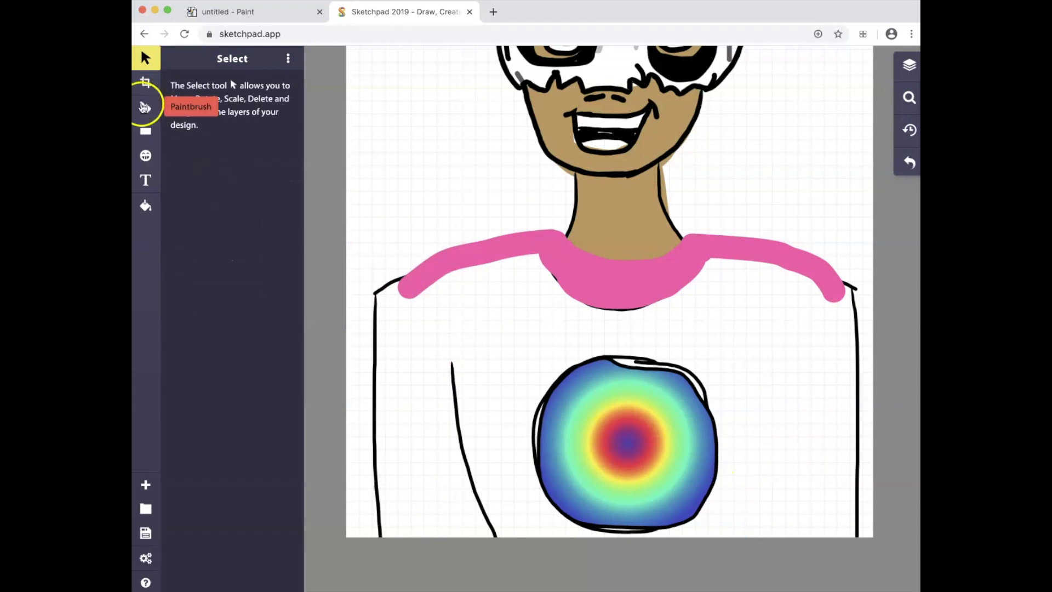
- Cover the whole shirt with freehand 5 px Paintbrush shapes using the purple fill and light blue outline
{"action": "left_click", "coordinate": [145, 107]}
{"action": "mouse_move", "coordinate": [384, 533]}
{"action": "left_mouse_down"}
{"action": "mouse_move", "coordinate": [449, 272]}
{"action": "mouse_move", "coordinate": [859, 356]}
{"action": "mouse_move", "coordinate": [386, 320]}
{"action": "mouse_move", "coordinate": [423, 280]}
{"action": "mouse_move", "coordinate": [344, 495]}
{"action": "mouse_move", "coordinate": [408, 585]}
{"action": "mouse_move", "coordinate": [467, 584]}
{"action": "left_mouse_up"}
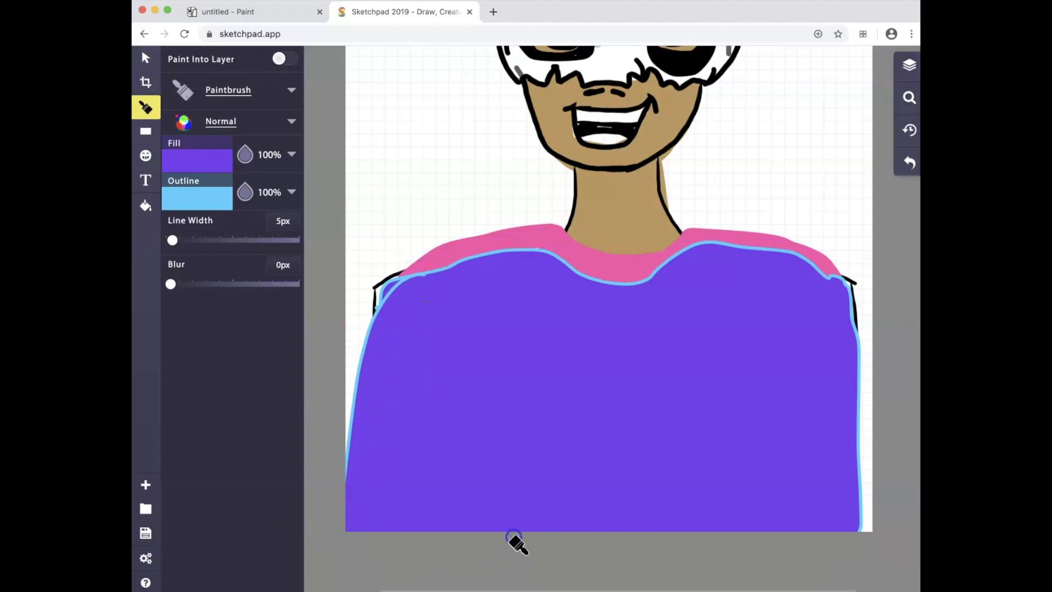
{"action": "scroll", "coordinate": [845, 287], "scroll_direction": "up", "scroll_amount": 3}
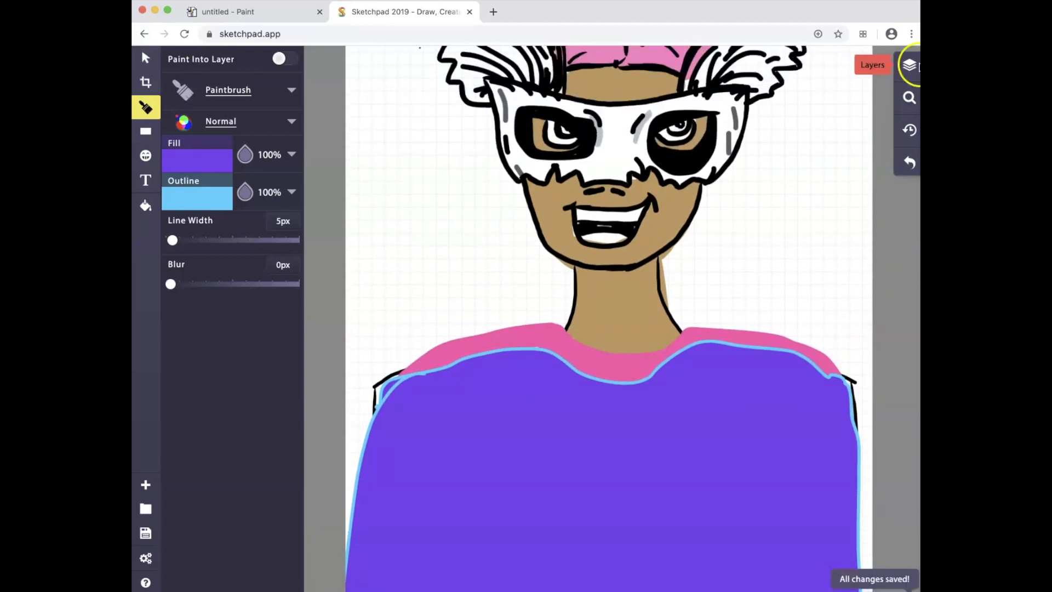
- Move the eight uppermost Paintbrush layers directly beneath the skin folder, behind the black outlines and emblem, and deselect them
{"action": "left_click", "coordinate": [914, 65]}
{"action": "left_click", "coordinate": [832, 89]}
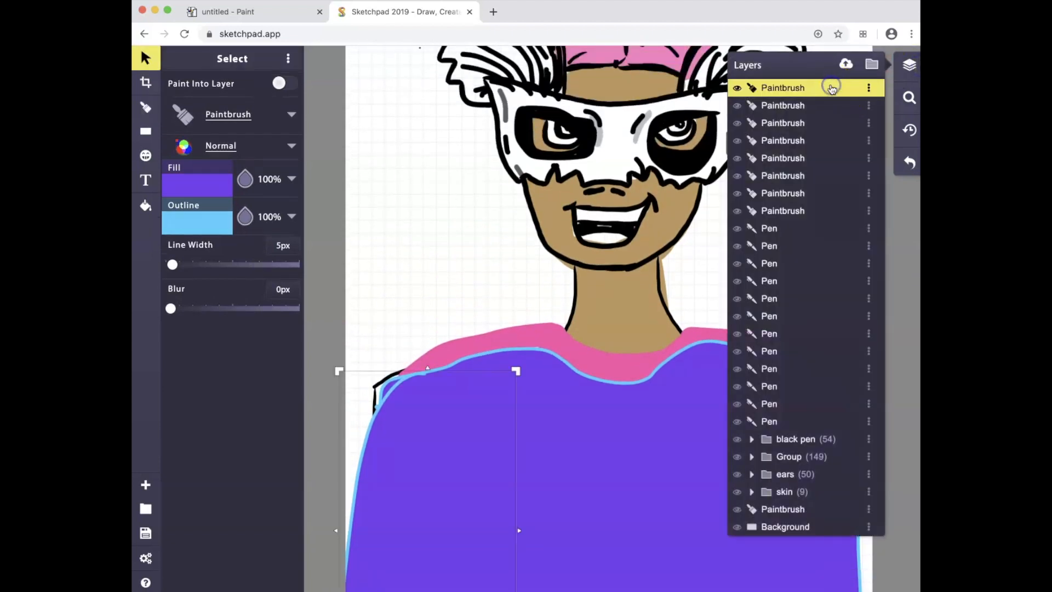
{"action": "left_click", "coordinate": [804, 211], "text": "shift"}
{"action": "mouse_move", "coordinate": [814, 175]}
{"action": "left_mouse_down"}
{"action": "mouse_move", "coordinate": [833, 336]}
{"action": "mouse_move", "coordinate": [823, 503]}
{"action": "mouse_move", "coordinate": [803, 507]}
{"action": "left_mouse_up"}
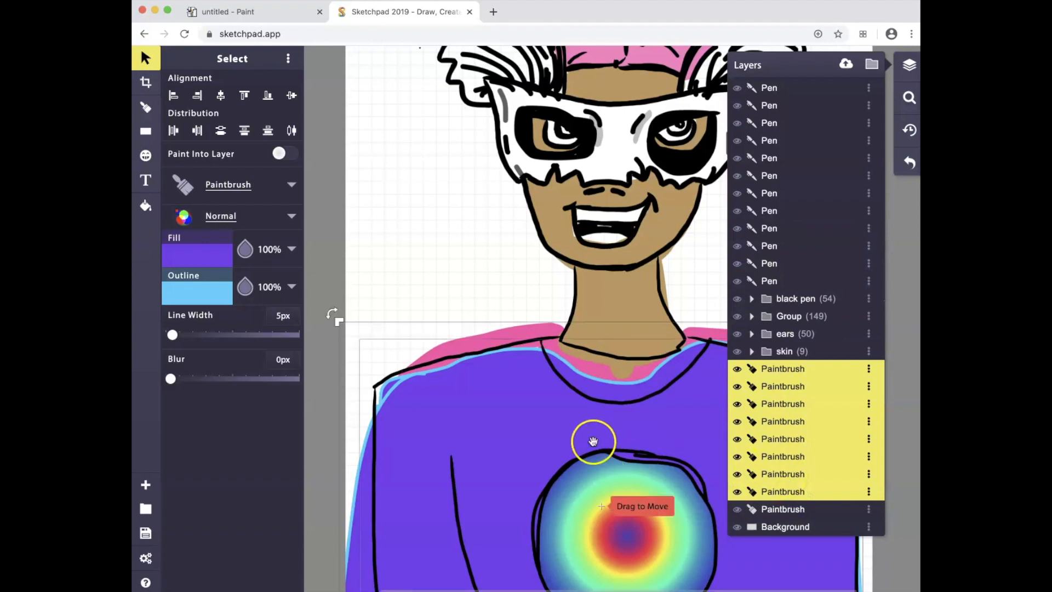
{"action": "scroll", "coordinate": [594, 441], "scroll_direction": "down", "scroll_amount": 3}
{"action": "scroll", "coordinate": [596, 441], "scroll_direction": "right", "scroll_amount": 2}
{"action": "scroll", "coordinate": [596, 441], "scroll_direction": "up", "scroll_amount": 5}
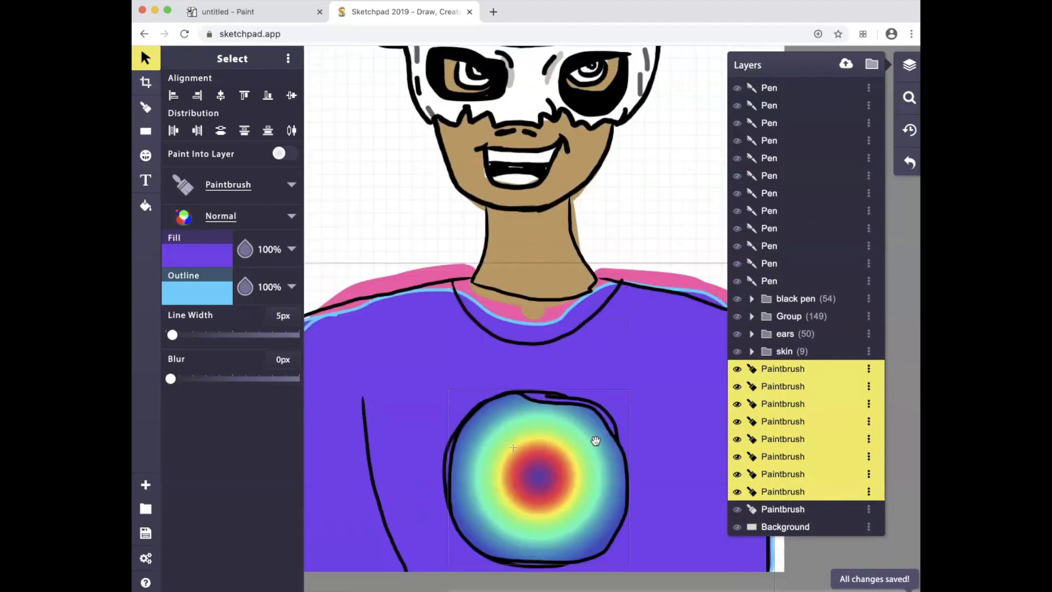
{"action": "scroll", "coordinate": [595, 441], "scroll_direction": "left", "scroll_amount": 3}
{"action": "left_click", "coordinate": [869, 64]}
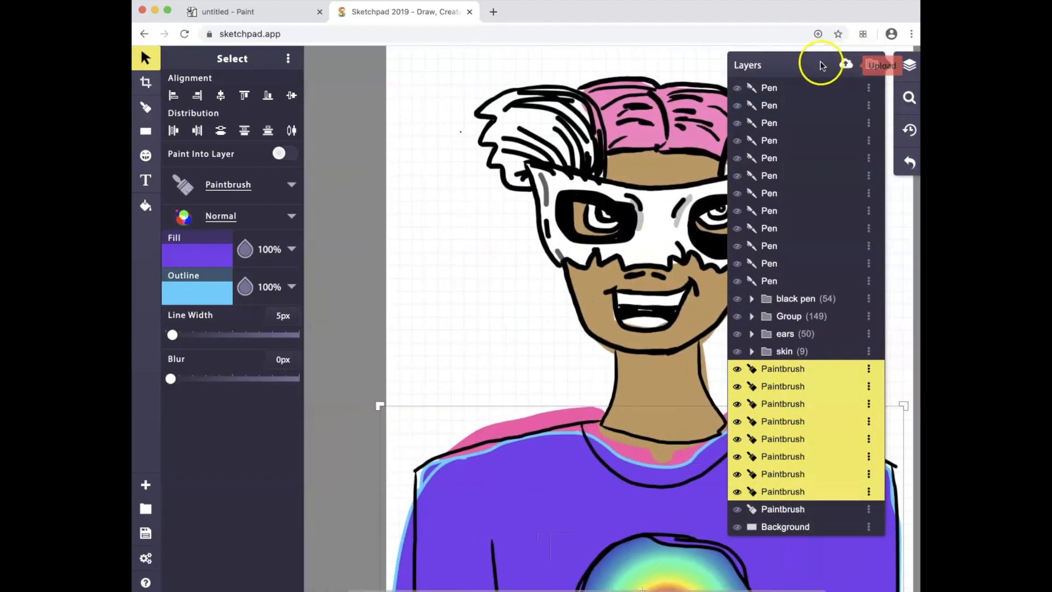
{"action": "left_click", "coordinate": [686, 66]}
{"action": "scroll", "coordinate": [886, 121], "scroll_direction": "down", "scroll_amount": 1}
{"action": "scroll", "coordinate": [887, 122], "scroll_direction": "right", "scroll_amount": 2}
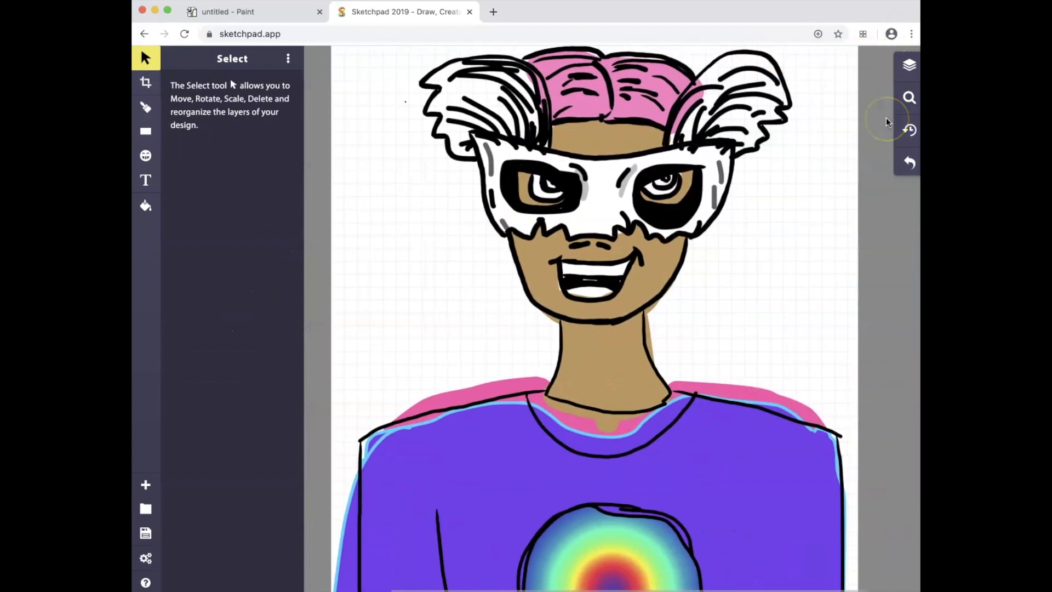
- Look through the Paintbrush layers in the ears folder, checking one stroke, and collapse the folder
{"action": "left_click", "coordinate": [910, 65]}
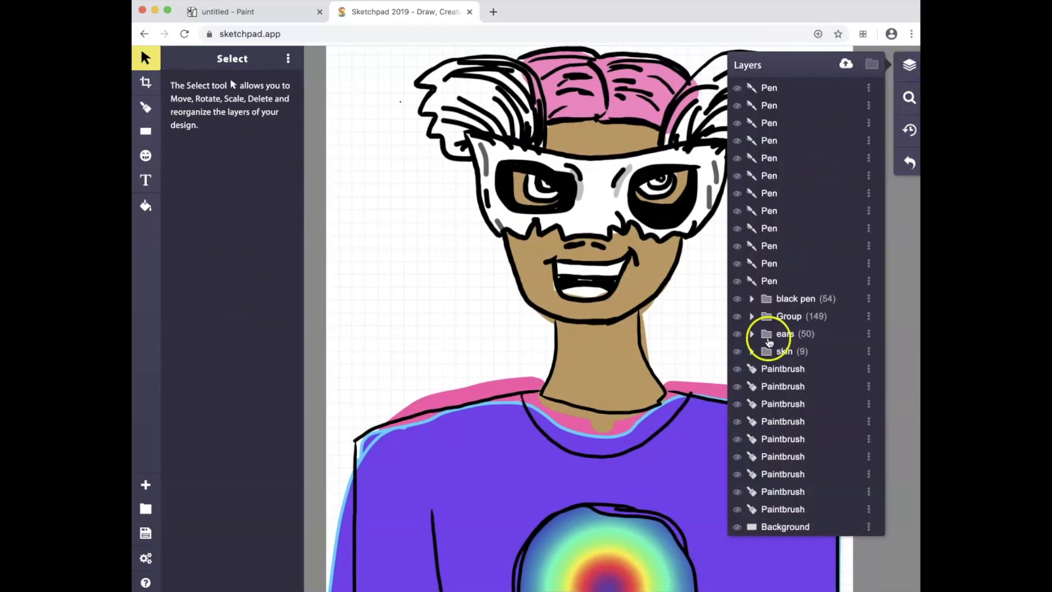
{"action": "left_click", "coordinate": [752, 334]}
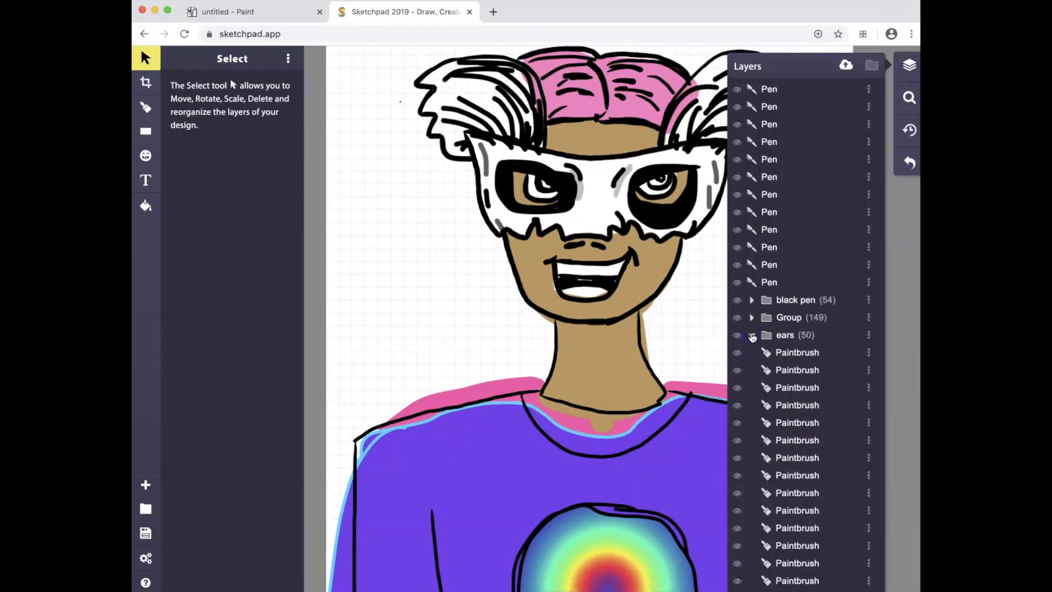
{"action": "scroll", "coordinate": [792, 377], "scroll_direction": "down", "scroll_amount": 2}
{"action": "left_click", "coordinate": [792, 377]}
{"action": "scroll", "coordinate": [792, 376], "scroll_direction": "down", "scroll_amount": 4}
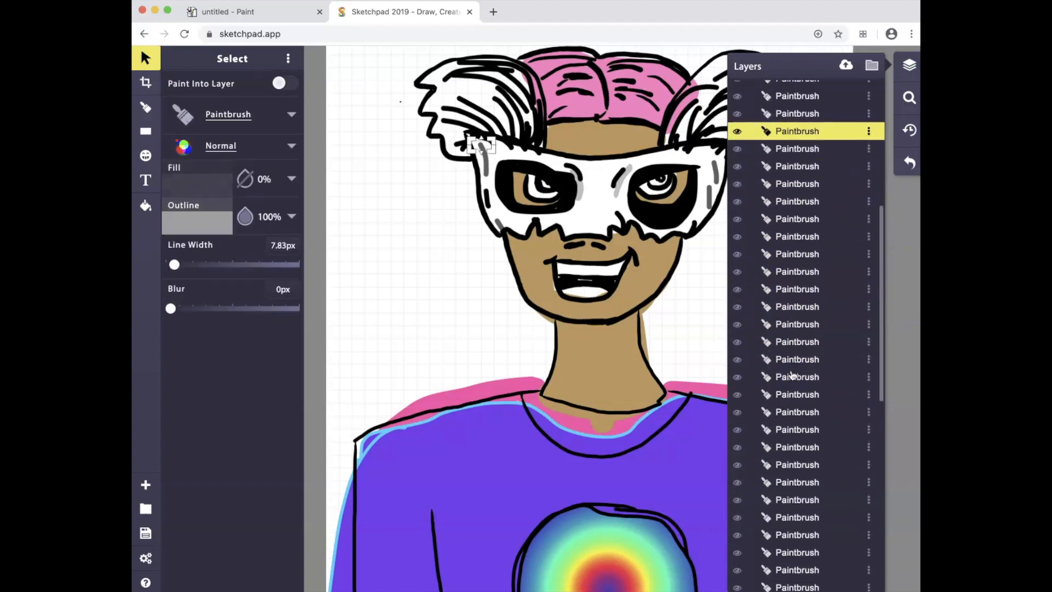
{"action": "scroll", "coordinate": [793, 376], "scroll_direction": "up", "scroll_amount": 4}
{"action": "left_click", "coordinate": [756, 345]}
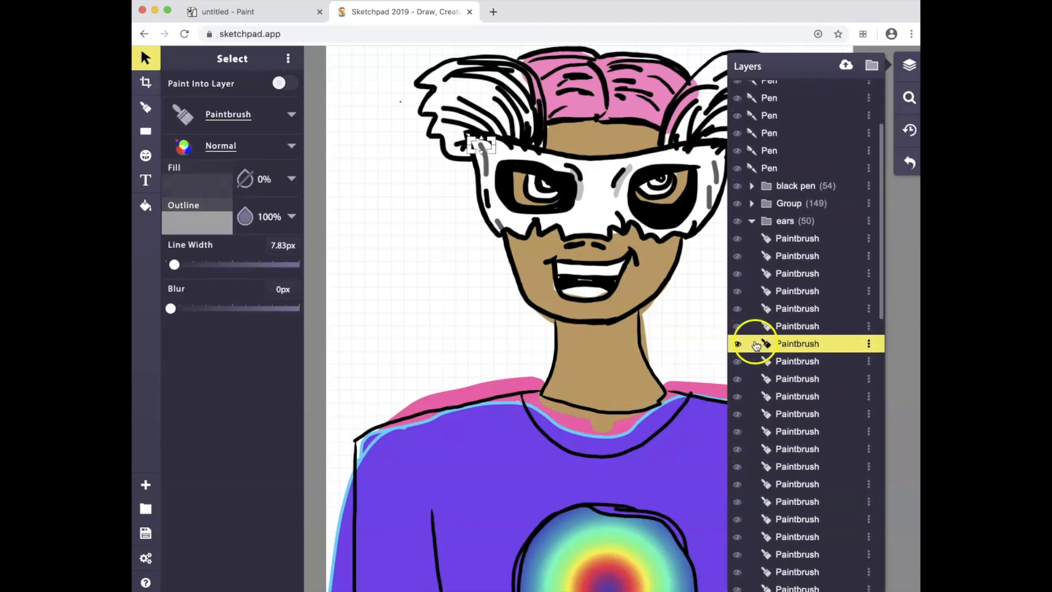
{"action": "scroll", "coordinate": [759, 340], "scroll_direction": "up", "scroll_amount": 2}
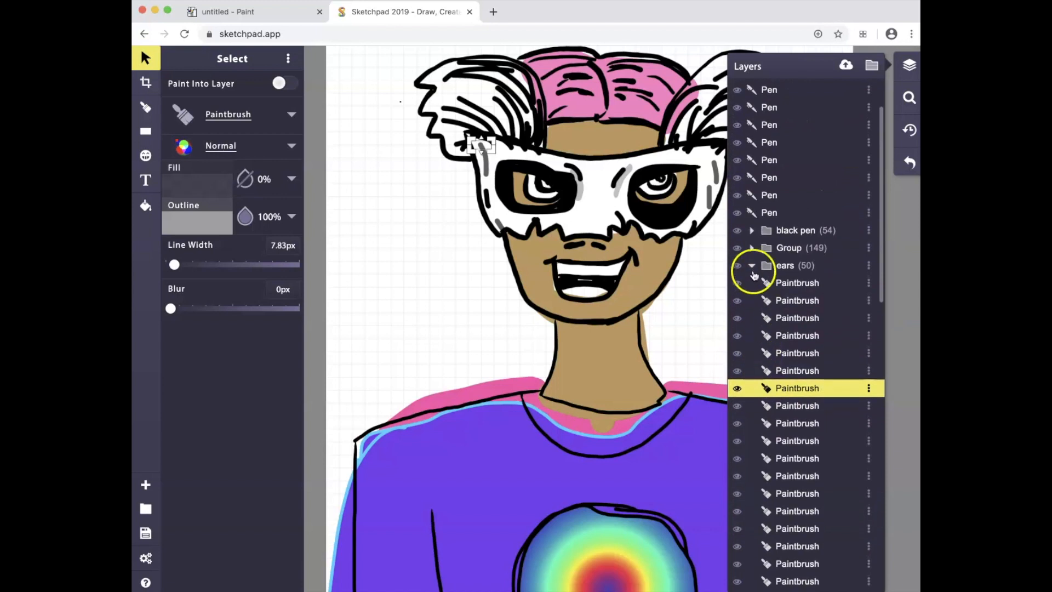
{"action": "left_click", "coordinate": [751, 264]}
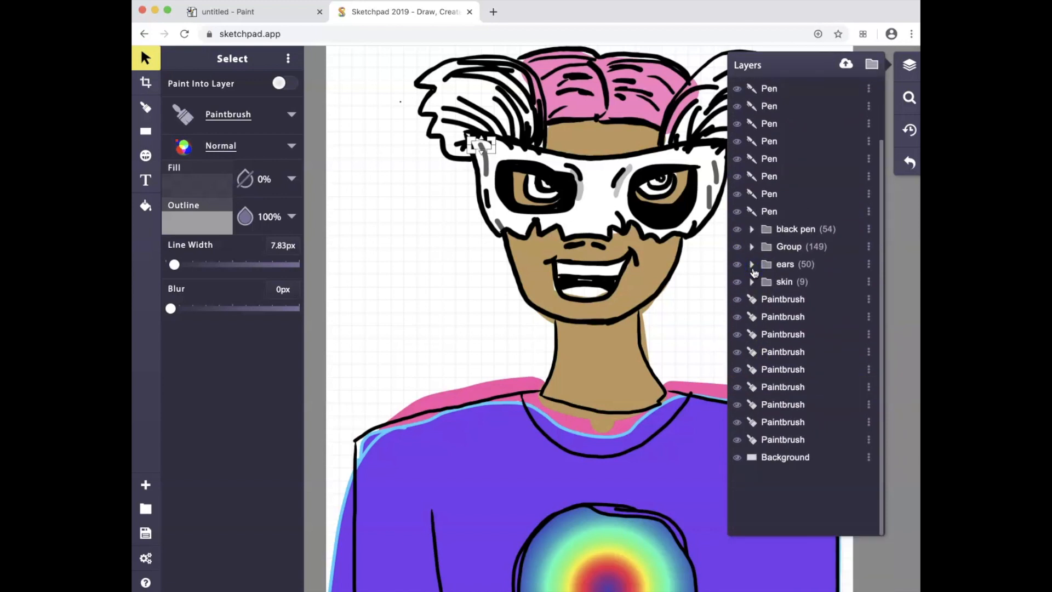
- Look through the Pen layers in the black pen folder and collapse the folder again
{"action": "scroll", "coordinate": [754, 272], "scroll_direction": "up", "scroll_amount": 1}
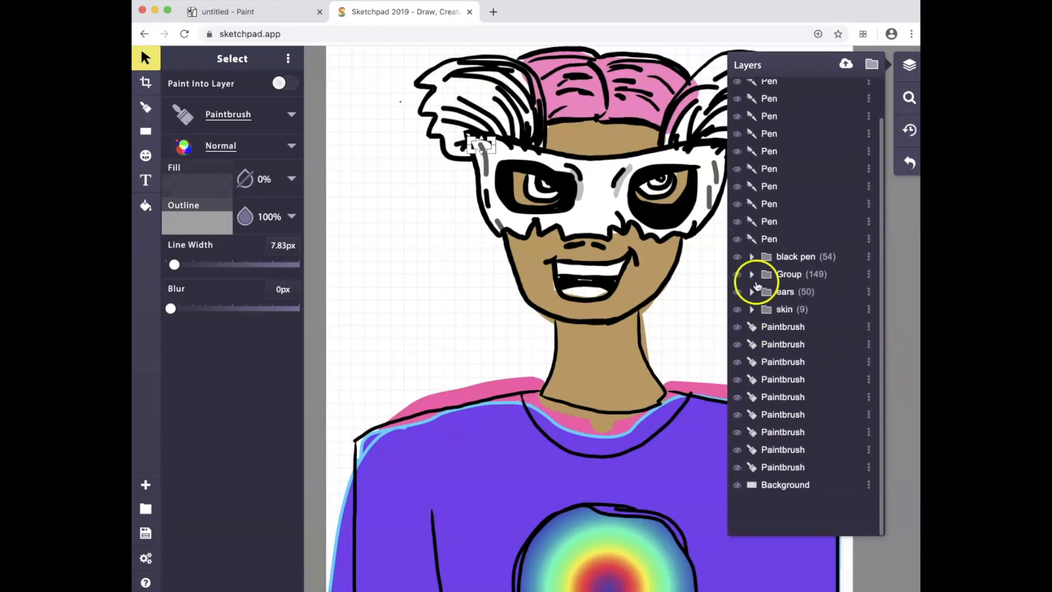
{"action": "scroll", "coordinate": [739, 260], "scroll_direction": "up", "scroll_amount": 2}
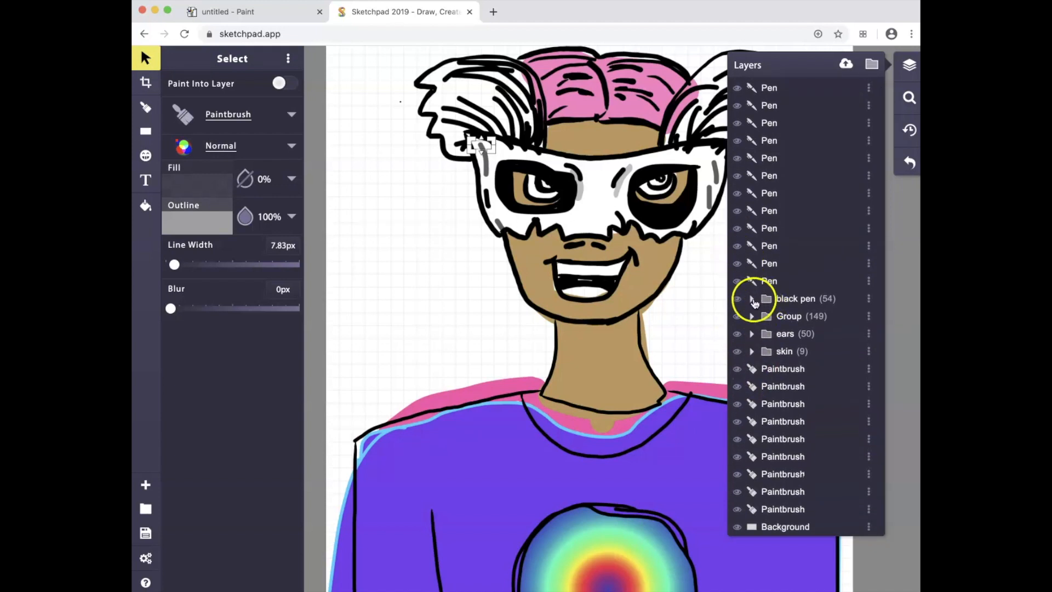
{"action": "left_click", "coordinate": [752, 300]}
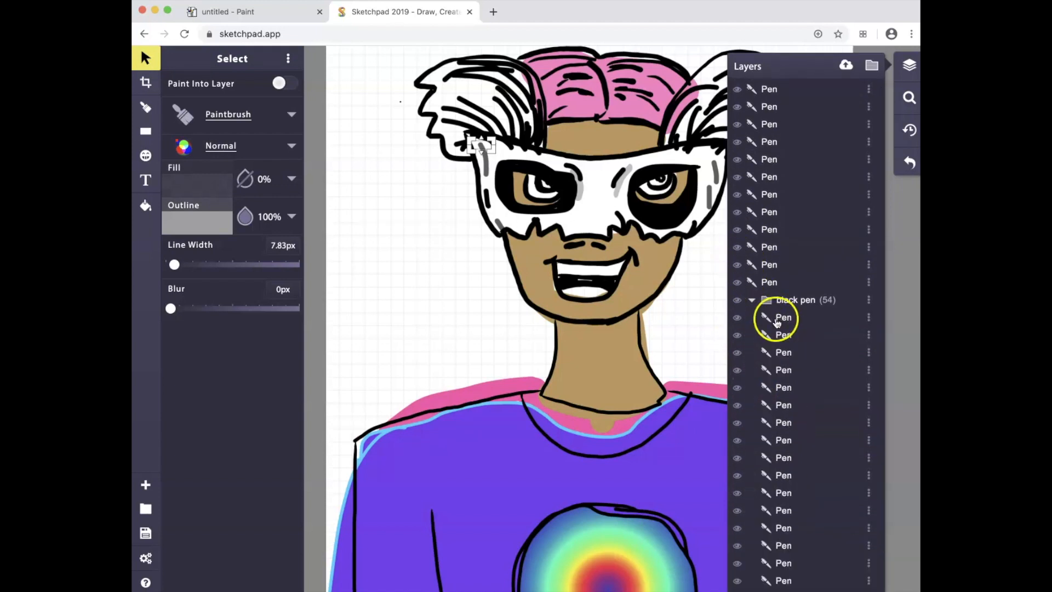
{"action": "scroll", "coordinate": [777, 323], "scroll_direction": "down", "scroll_amount": 6}
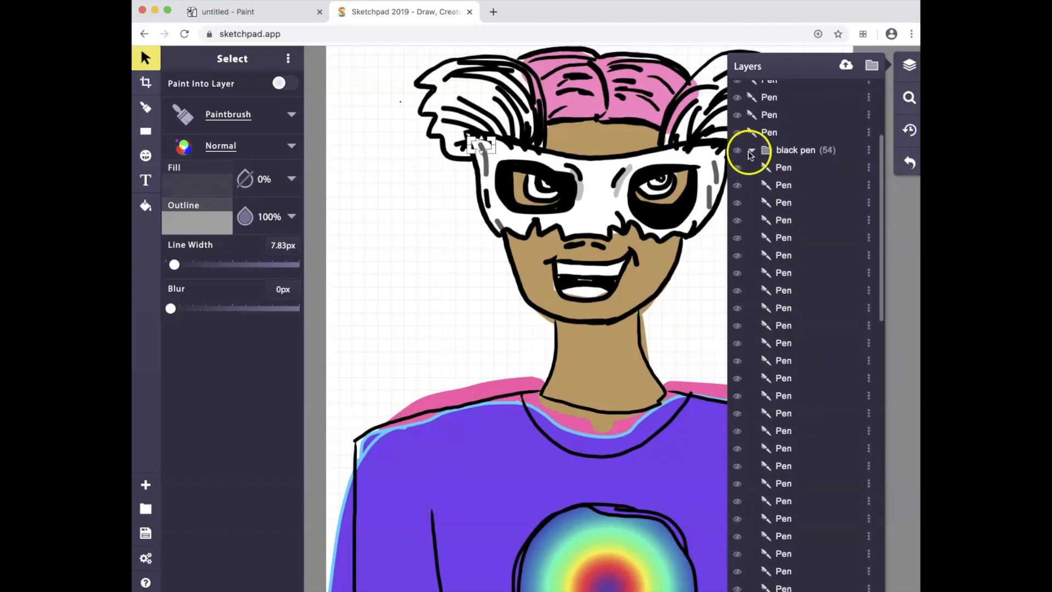
{"action": "scroll", "coordinate": [748, 152], "scroll_direction": "up", "scroll_amount": 1}
{"action": "left_click", "coordinate": [750, 167]}
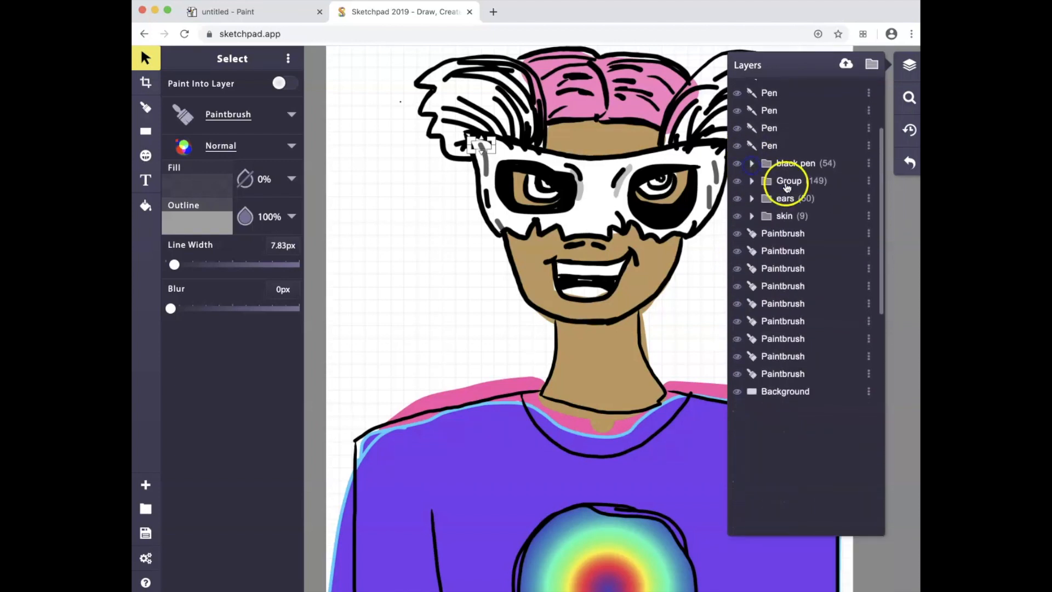
{"action": "scroll", "coordinate": [786, 181], "scroll_direction": "up", "scroll_amount": 5}
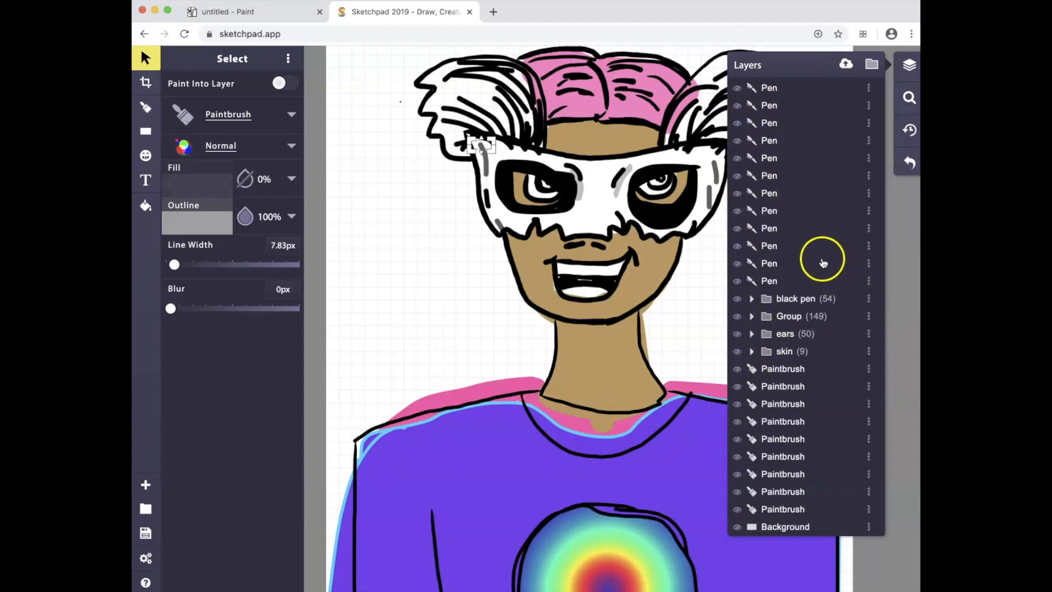
{"action": "scroll", "coordinate": [715, 287], "scroll_direction": "right", "scroll_amount": 1}
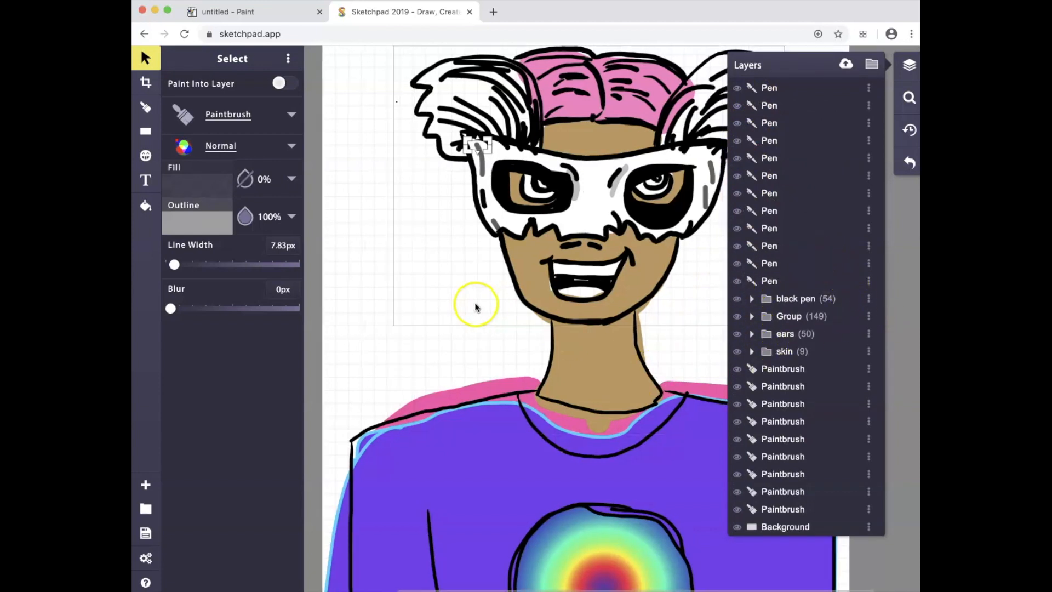
- Deselect the stroke and examine the whole character from the hair tufts down to the chest emblem
{"action": "left_click", "coordinate": [385, 340]}
{"action": "scroll", "coordinate": [787, 323], "scroll_direction": "down", "scroll_amount": 5}
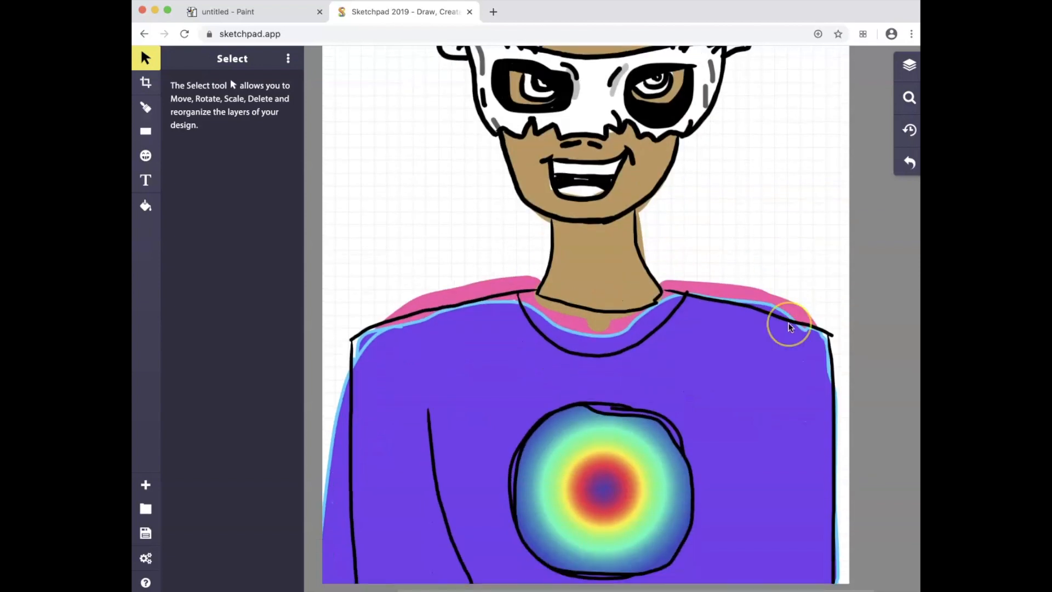
{"action": "scroll", "coordinate": [789, 327], "scroll_direction": "up", "scroll_amount": 5}
{"action": "scroll", "coordinate": [789, 327], "scroll_direction": "down", "scroll_amount": 2}
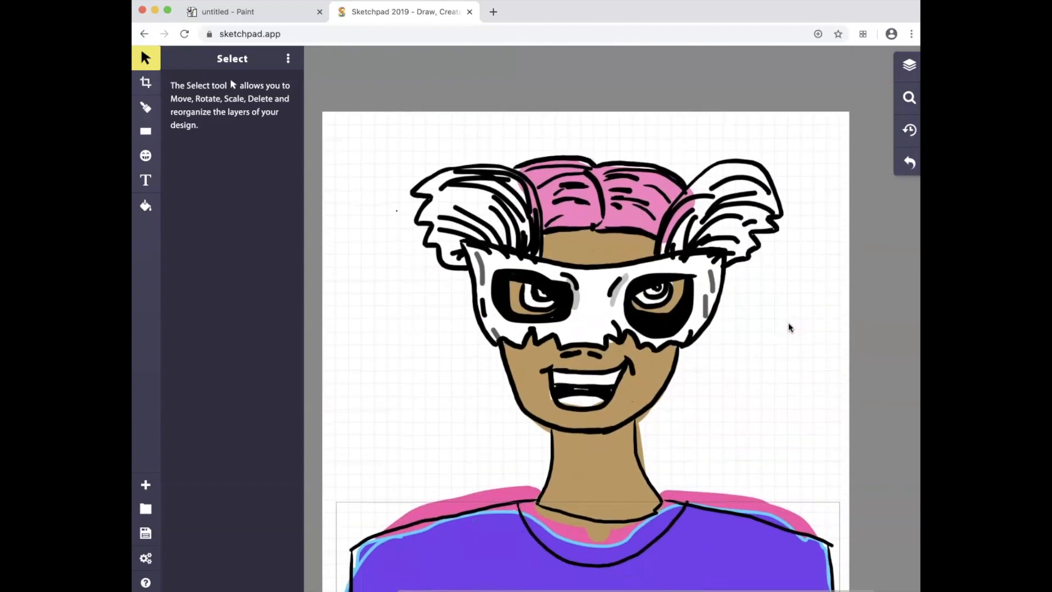
{"action": "scroll", "coordinate": [789, 327], "scroll_direction": "down", "scroll_amount": 1}
{"action": "scroll", "coordinate": [789, 327], "scroll_direction": "down", "scroll_amount": 2}
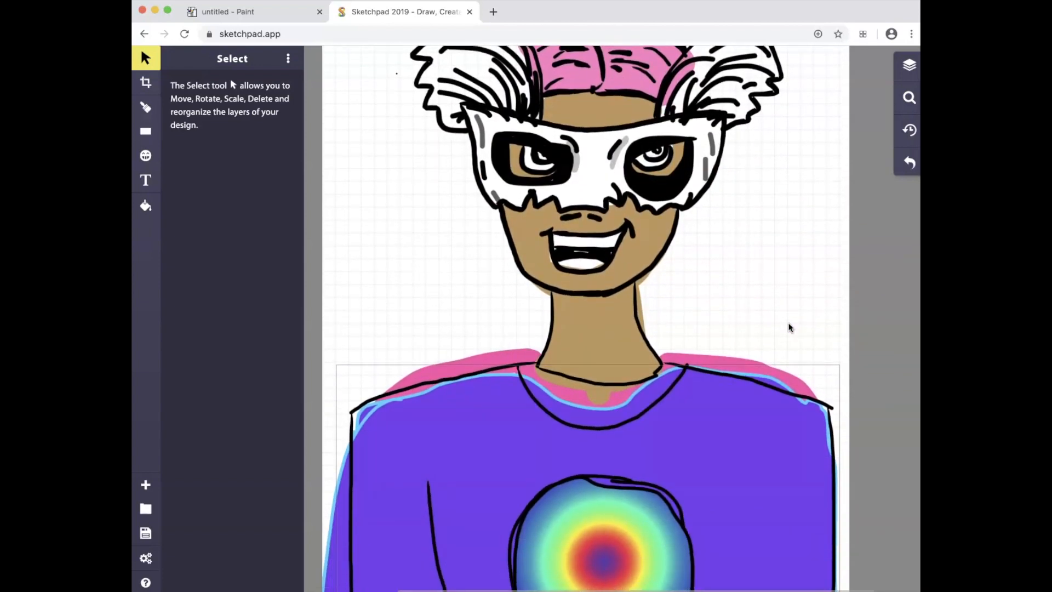
{"action": "scroll", "coordinate": [788, 327], "scroll_direction": "down", "scroll_amount": 1}
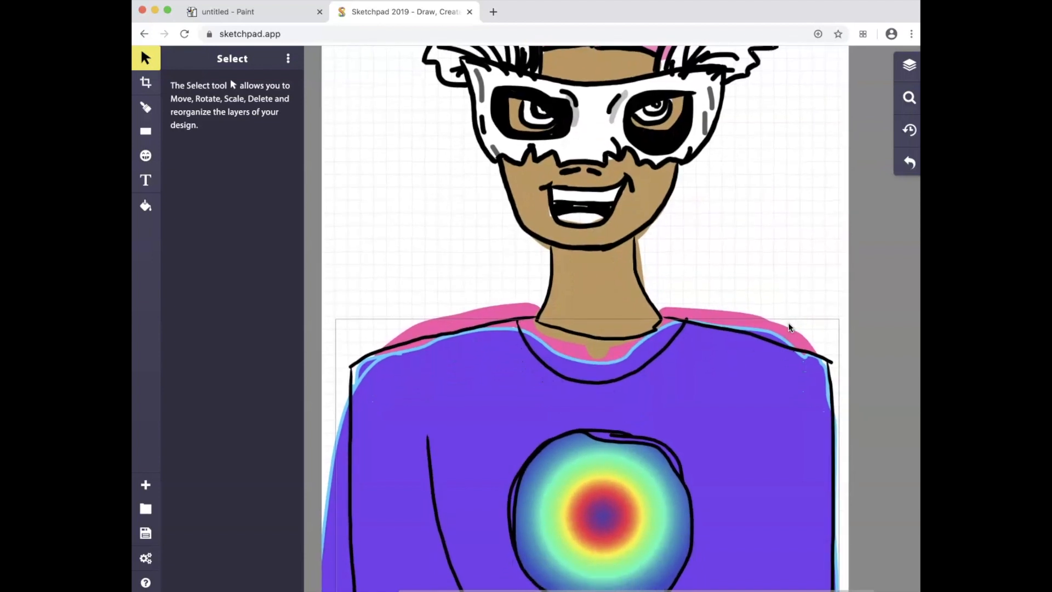
{"action": "scroll", "coordinate": [787, 327], "scroll_direction": "up", "scroll_amount": 5}
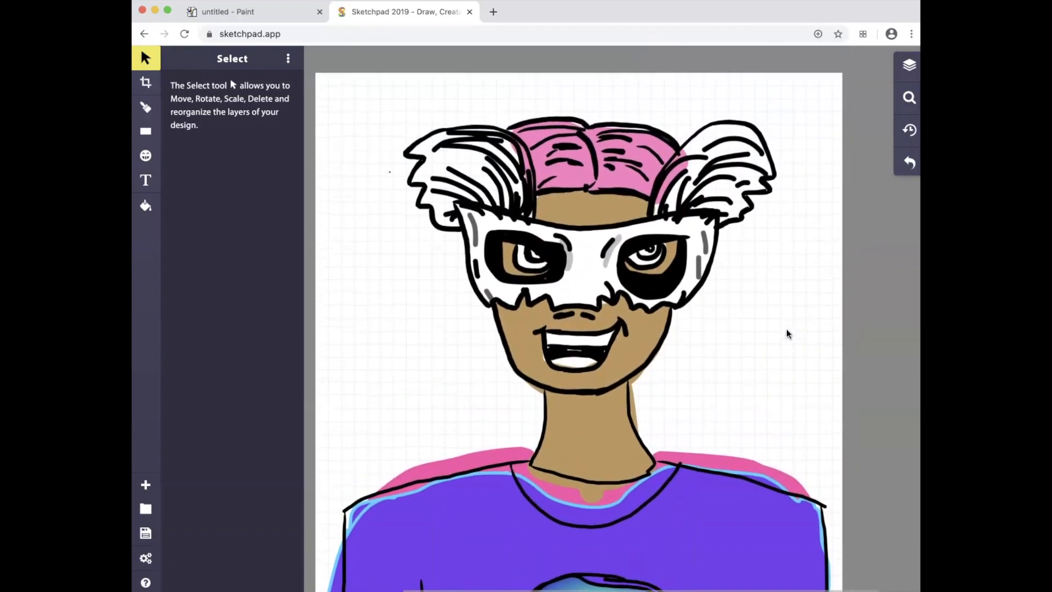
{"action": "scroll", "coordinate": [786, 333], "scroll_direction": "left", "scroll_amount": 2}
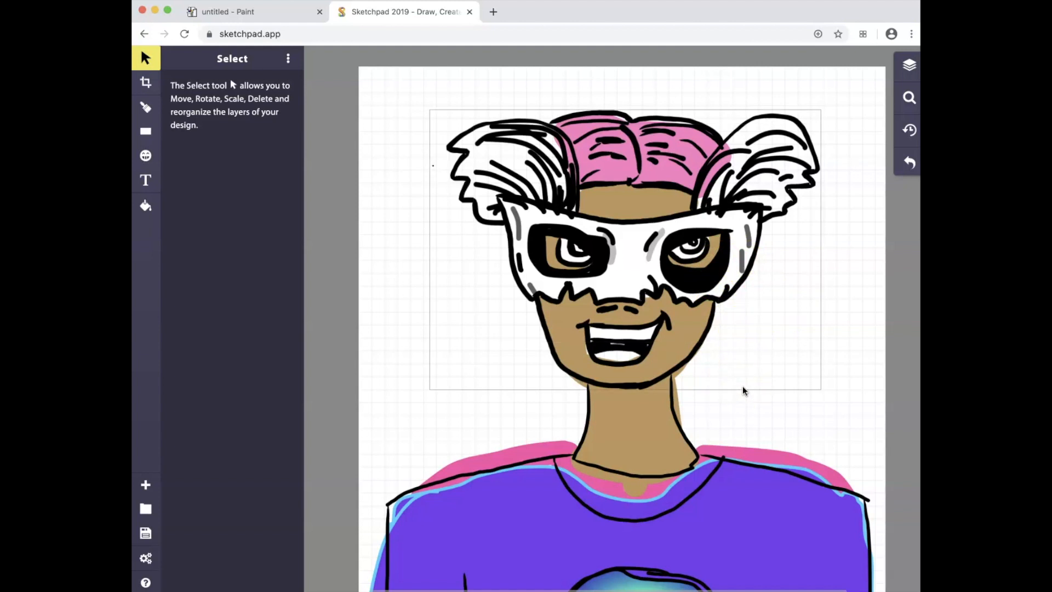
{"action": "scroll", "coordinate": [747, 422], "scroll_direction": "down", "scroll_amount": 2}
{"action": "scroll", "coordinate": [748, 422], "scroll_direction": "down", "scroll_amount": 1}
{"action": "scroll", "coordinate": [747, 422], "scroll_direction": "right", "scroll_amount": 2}
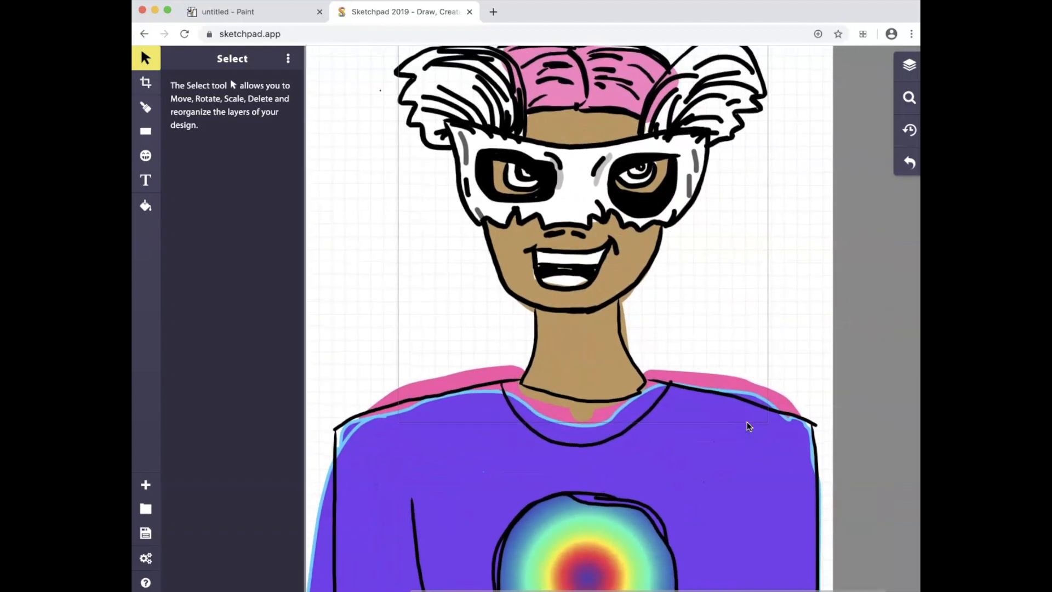
{"action": "scroll", "coordinate": [747, 421], "scroll_direction": "up", "scroll_amount": 1}
{"action": "scroll", "coordinate": [747, 422], "scroll_direction": "left", "scroll_amount": 1}
{"action": "left_click", "coordinate": [848, 186]}
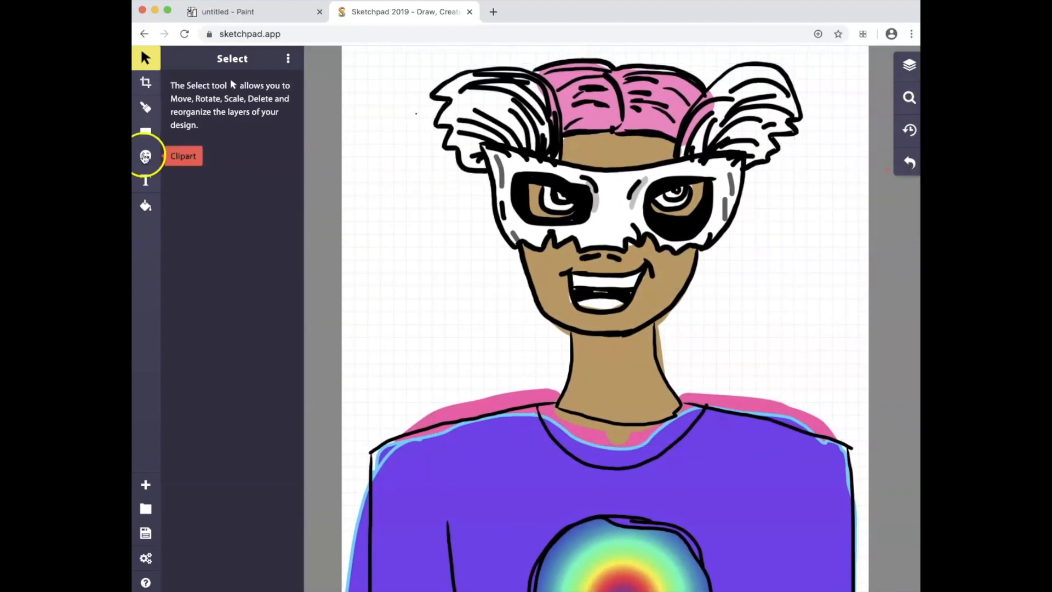
- Apply Vector Fill to the background, trying 1f1f1f and ffffff before choosing light blue b5d0ff
{"action": "left_click", "coordinate": [146, 208]}
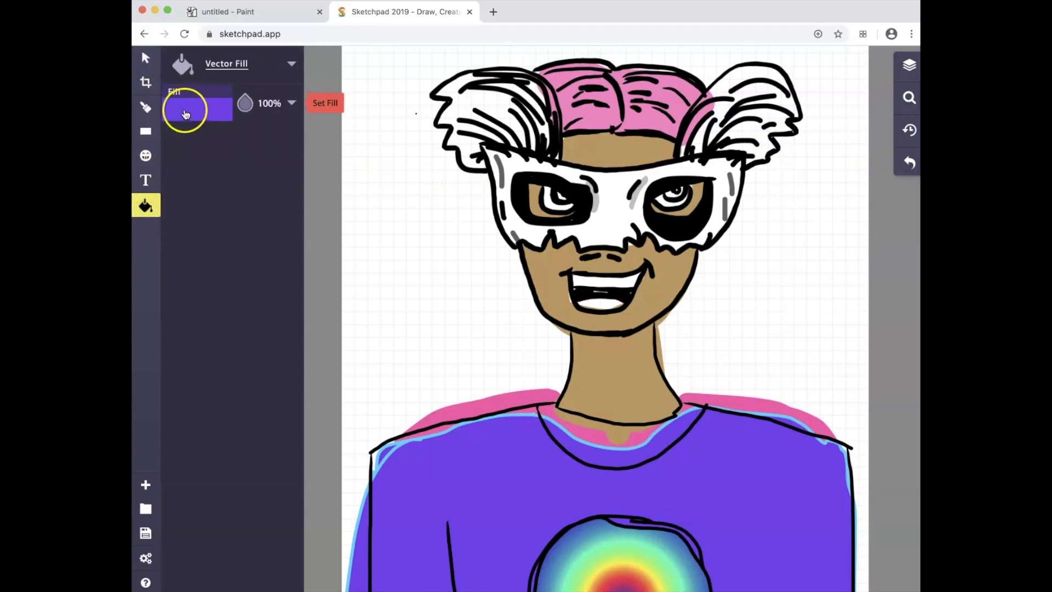
{"action": "left_click", "coordinate": [198, 108]}
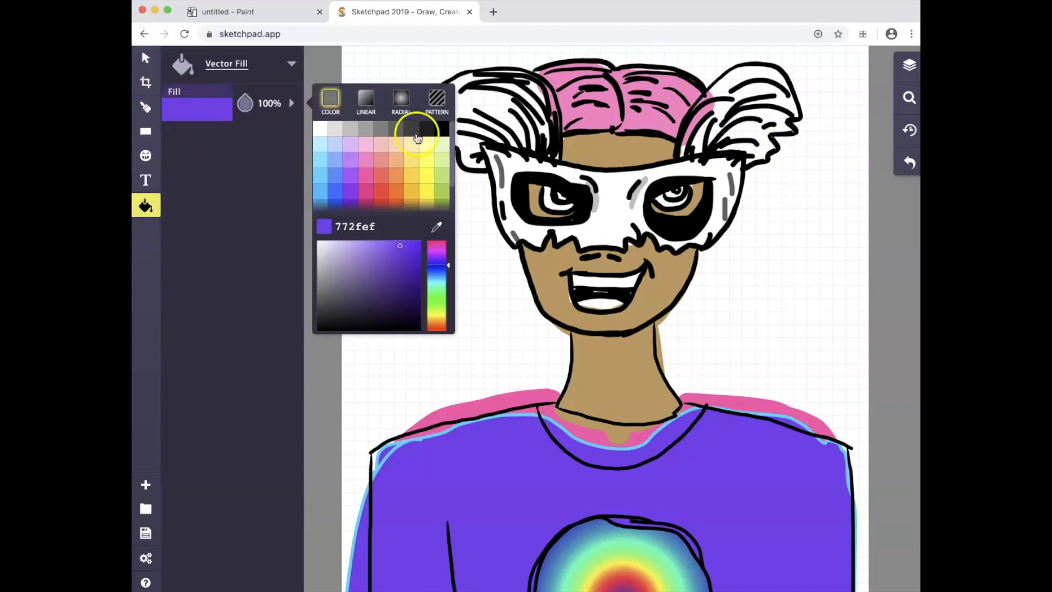
{"action": "left_click", "coordinate": [423, 133]}
{"action": "left_click", "coordinate": [499, 102]}
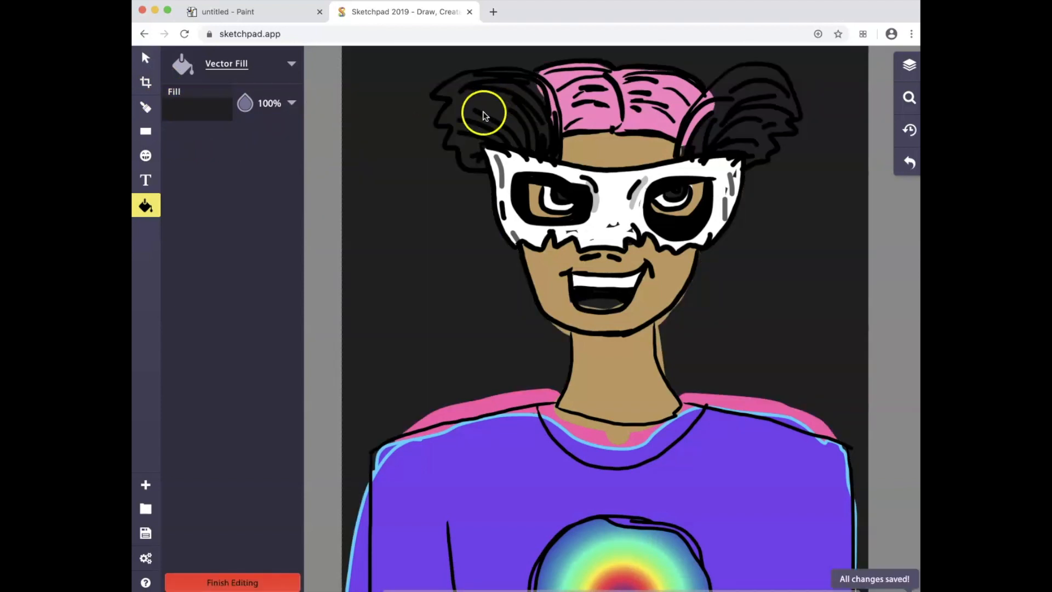
{"action": "left_click", "coordinate": [204, 108]}
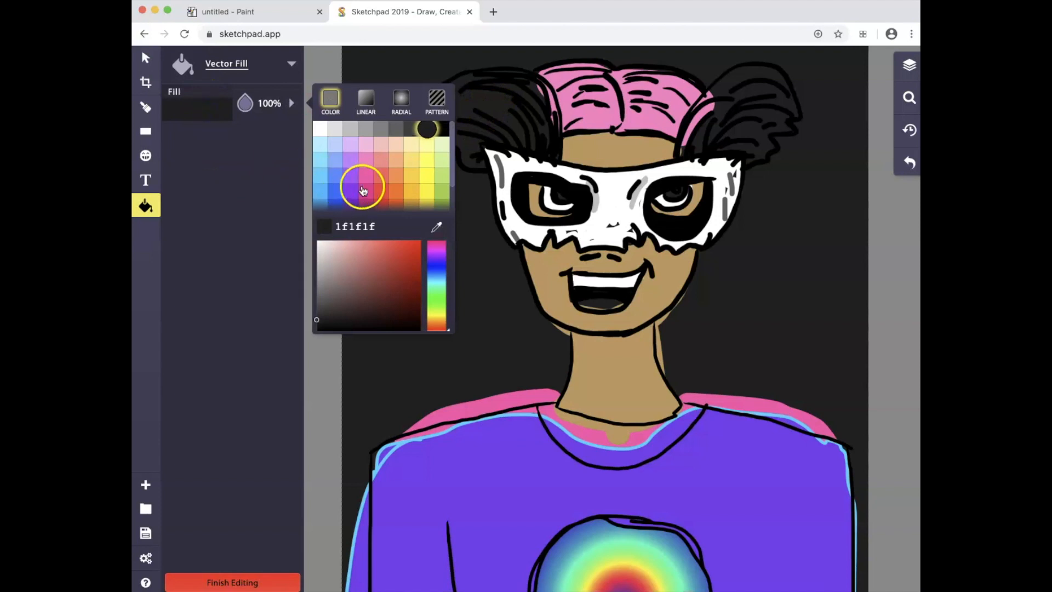
{"action": "left_click", "coordinate": [321, 128]}
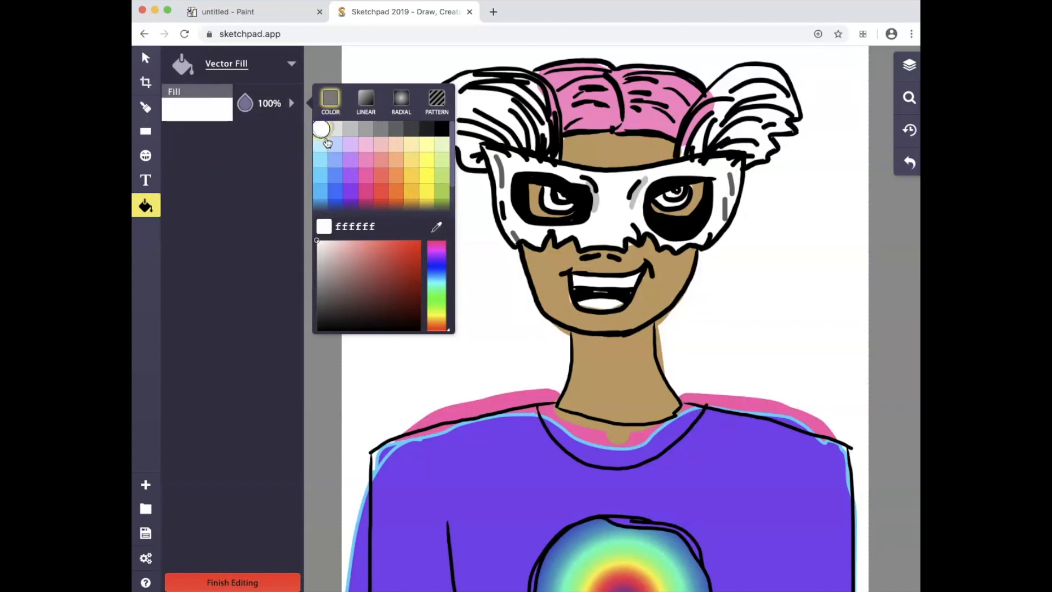
{"action": "left_click", "coordinate": [335, 144]}
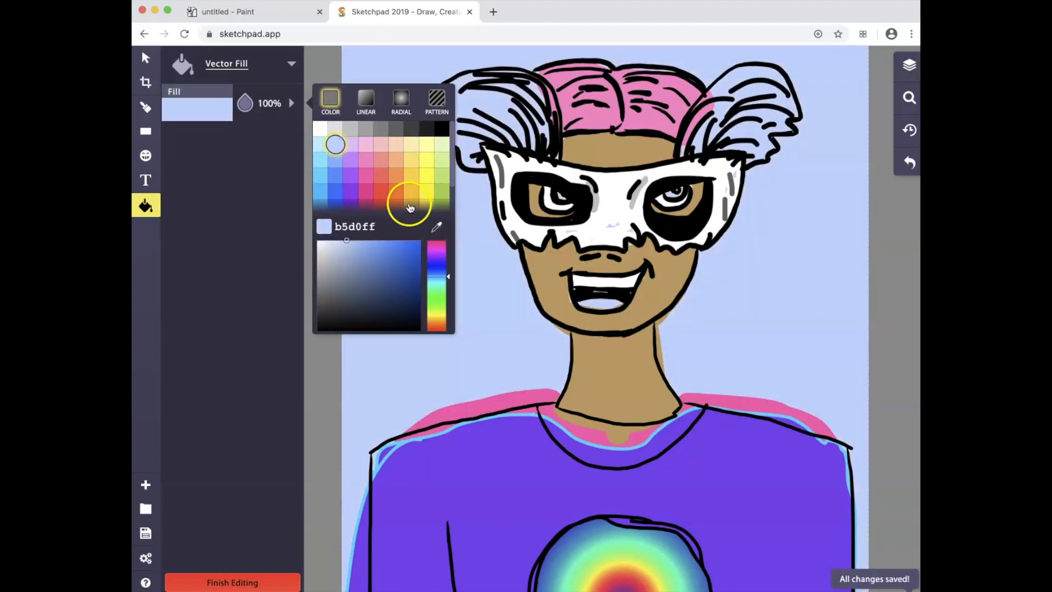
{"action": "scroll", "coordinate": [498, 235], "scroll_direction": "up", "scroll_amount": 3}
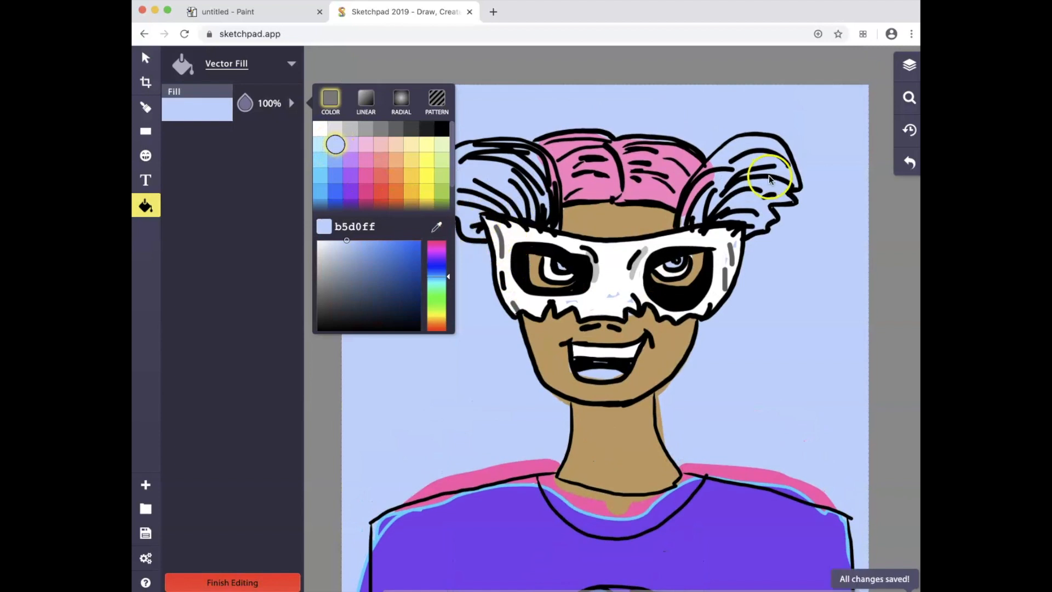
- Cover both tufts beside the pink hair with freehand Paintbrush shapes using dark grey fill and outline at 100% opacity
{"action": "left_click", "coordinate": [144, 107]}
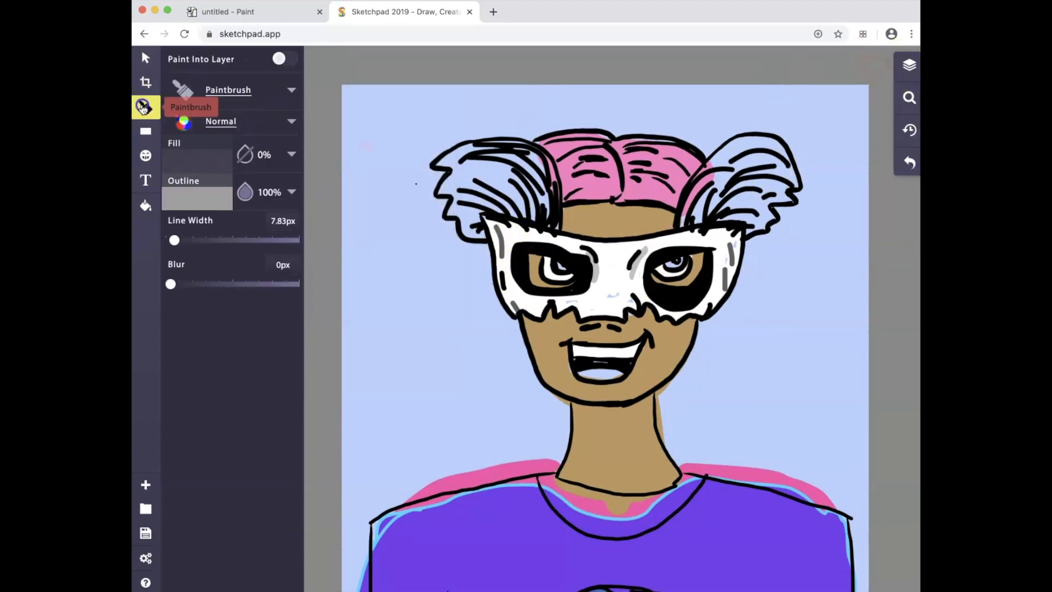
{"action": "left_click", "coordinate": [190, 163]}
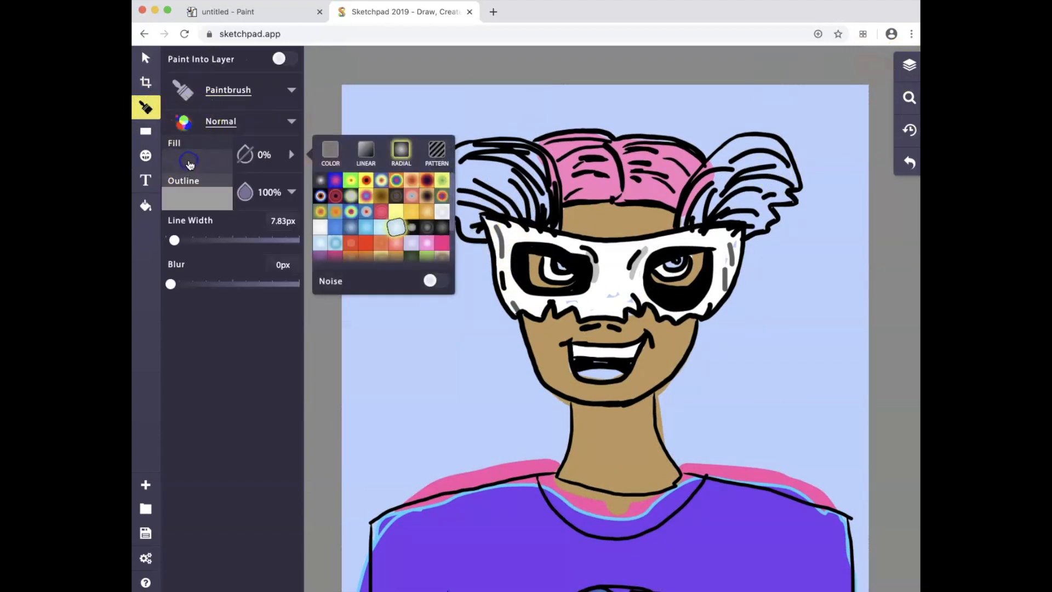
{"action": "left_click", "coordinate": [208, 198]}
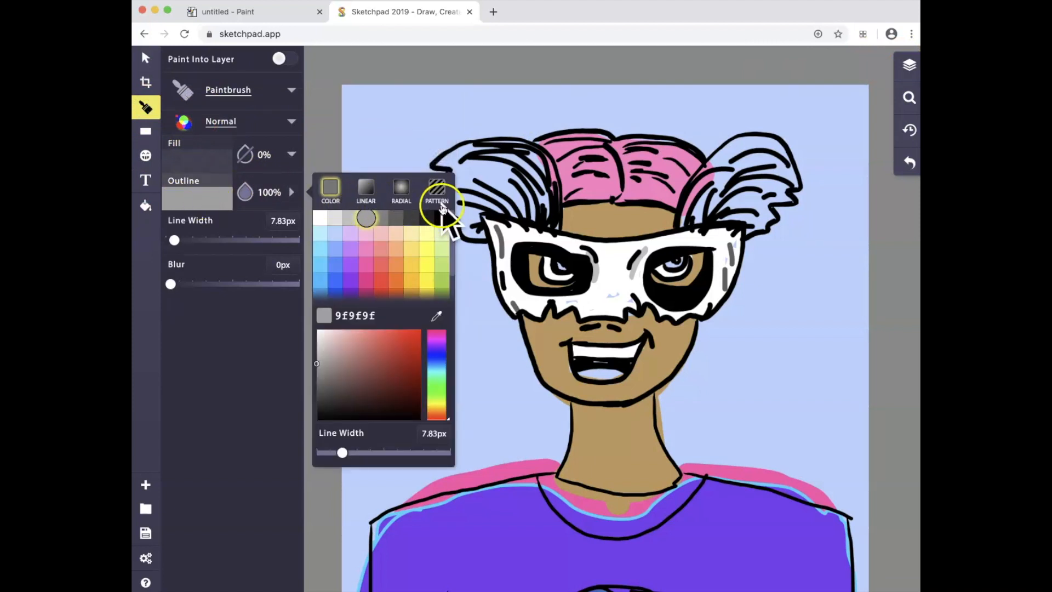
{"action": "left_click", "coordinate": [426, 218]}
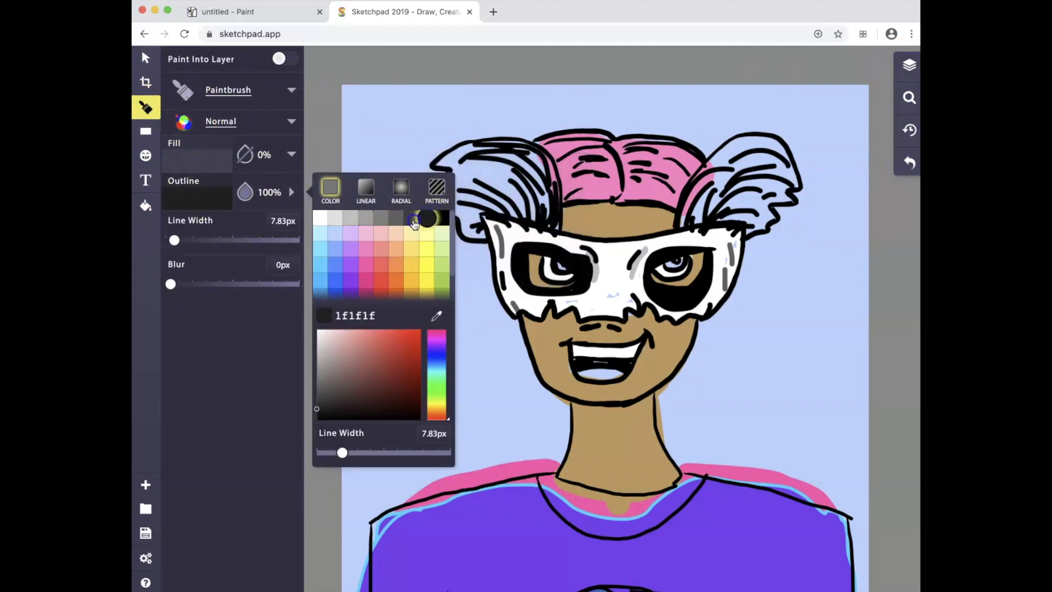
{"action": "left_click", "coordinate": [199, 160]}
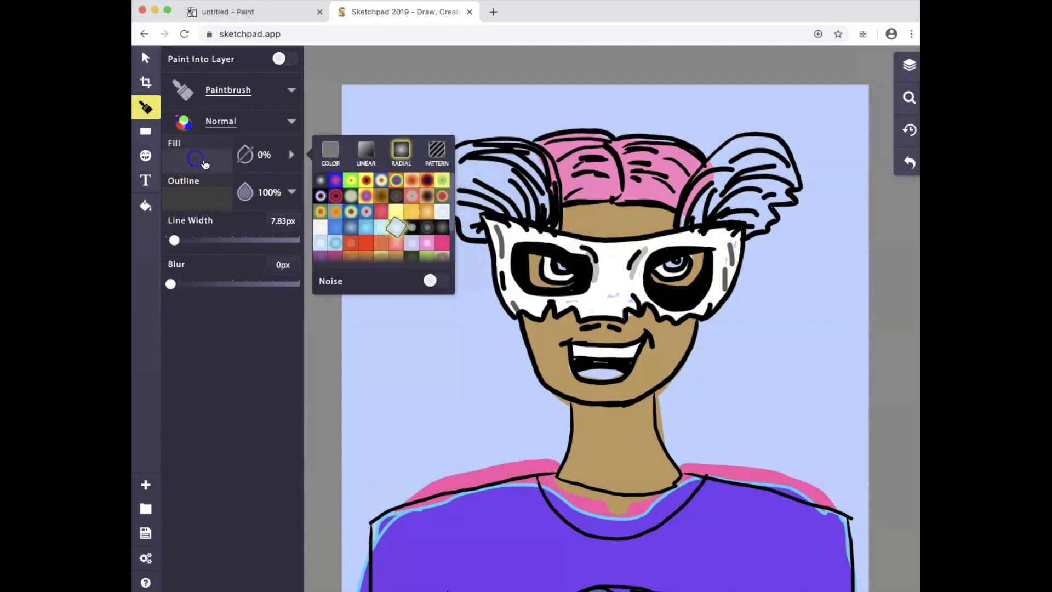
{"action": "left_click", "coordinate": [330, 151]}
{"action": "left_click", "coordinate": [410, 181]}
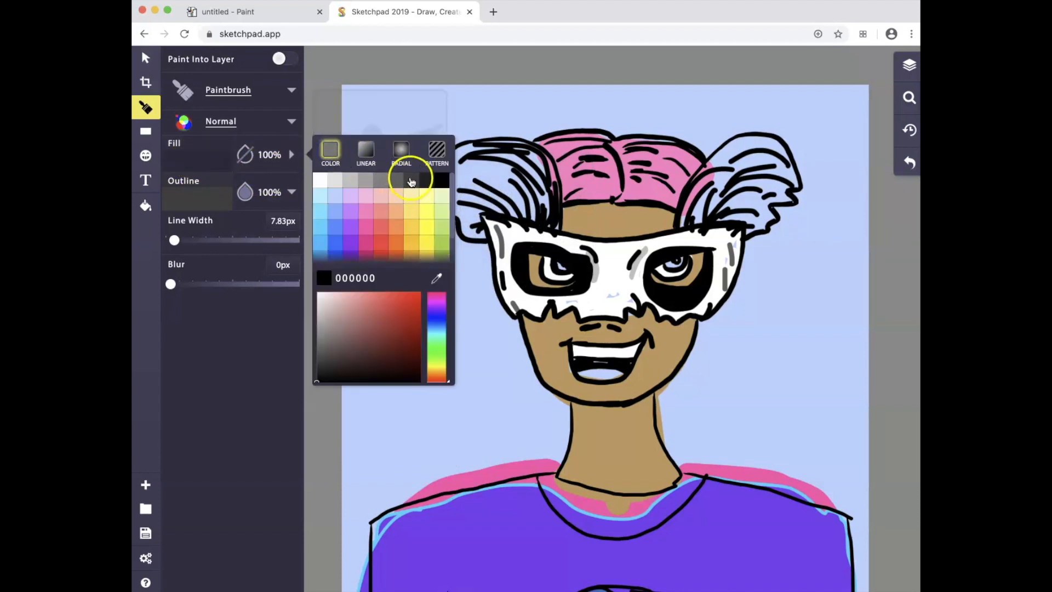
{"action": "left_click", "coordinate": [548, 215]}
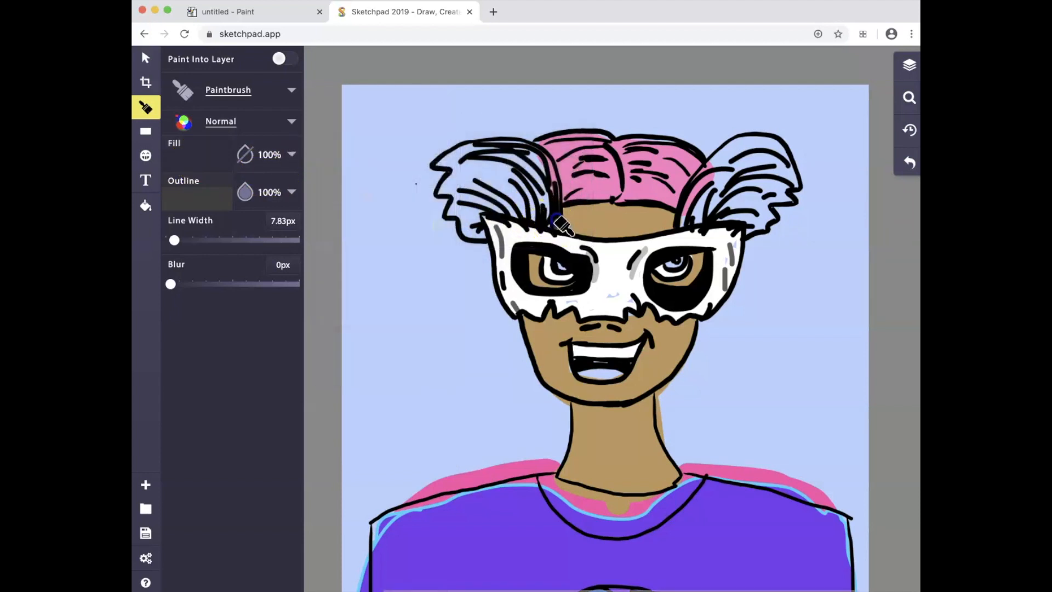
{"action": "mouse_move", "coordinate": [553, 164]}
{"action": "left_mouse_down"}
{"action": "mouse_move", "coordinate": [487, 139]}
{"action": "mouse_move", "coordinate": [443, 147]}
{"action": "mouse_move", "coordinate": [431, 163]}
{"action": "mouse_move", "coordinate": [455, 168]}
{"action": "mouse_move", "coordinate": [435, 194]}
{"action": "mouse_move", "coordinate": [450, 198]}
{"action": "mouse_move", "coordinate": [446, 218]}
{"action": "mouse_move", "coordinate": [464, 214]}
{"action": "mouse_move", "coordinate": [465, 233]}
{"action": "mouse_move", "coordinate": [488, 233]}
{"action": "mouse_move", "coordinate": [498, 216]}
{"action": "mouse_move", "coordinate": [552, 230]}
{"action": "left_mouse_up"}
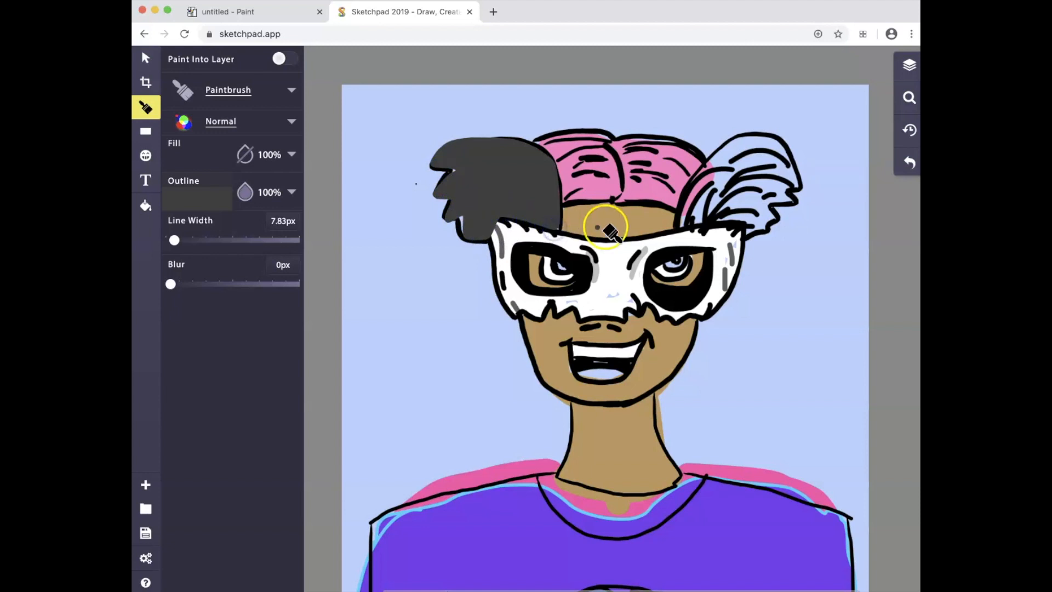
{"action": "mouse_move", "coordinate": [680, 225]}
{"action": "left_mouse_down"}
{"action": "mouse_move", "coordinate": [690, 177]}
{"action": "mouse_move", "coordinate": [750, 148]}
{"action": "mouse_move", "coordinate": [800, 181]}
{"action": "mouse_move", "coordinate": [712, 216]}
{"action": "mouse_move", "coordinate": [792, 203]}
{"action": "mouse_move", "coordinate": [773, 214]}
{"action": "left_mouse_up"}
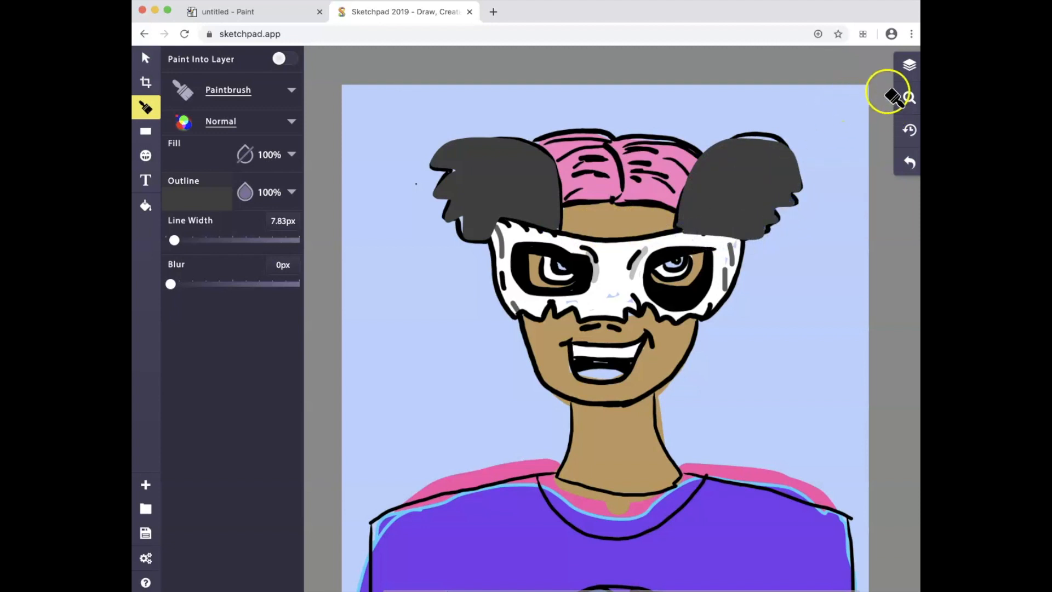
- Move the two uppermost Paintbrush layers directly beneath the skin folder, behind the black tuft outlines
{"action": "left_click", "coordinate": [909, 65]}
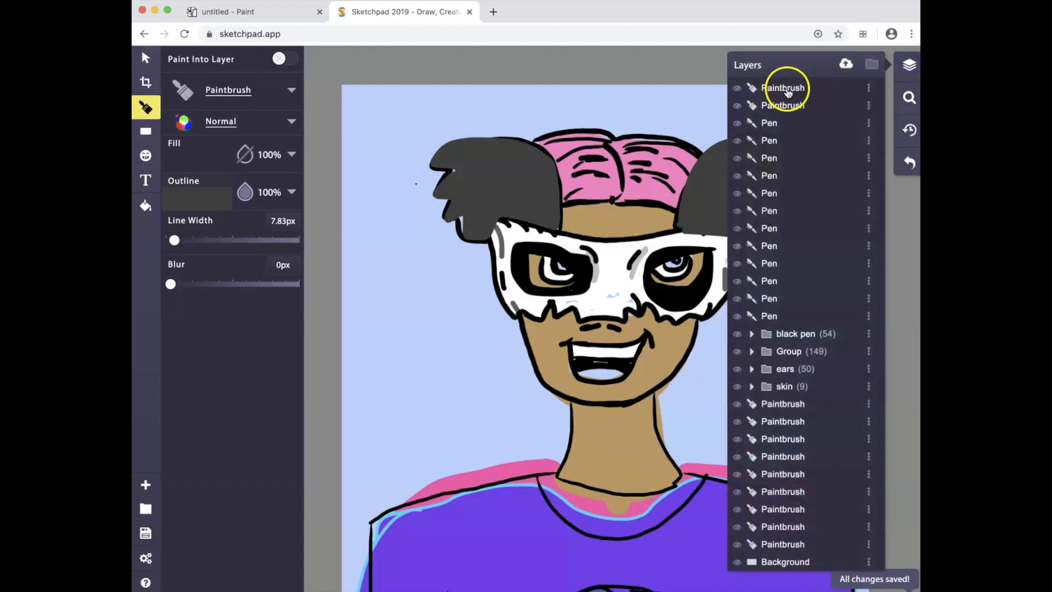
{"action": "left_click_drag", "start_coordinate": [784, 89], "coordinate": [799, 396]}
{"action": "left_click_drag", "start_coordinate": [775, 85], "coordinate": [767, 379]}
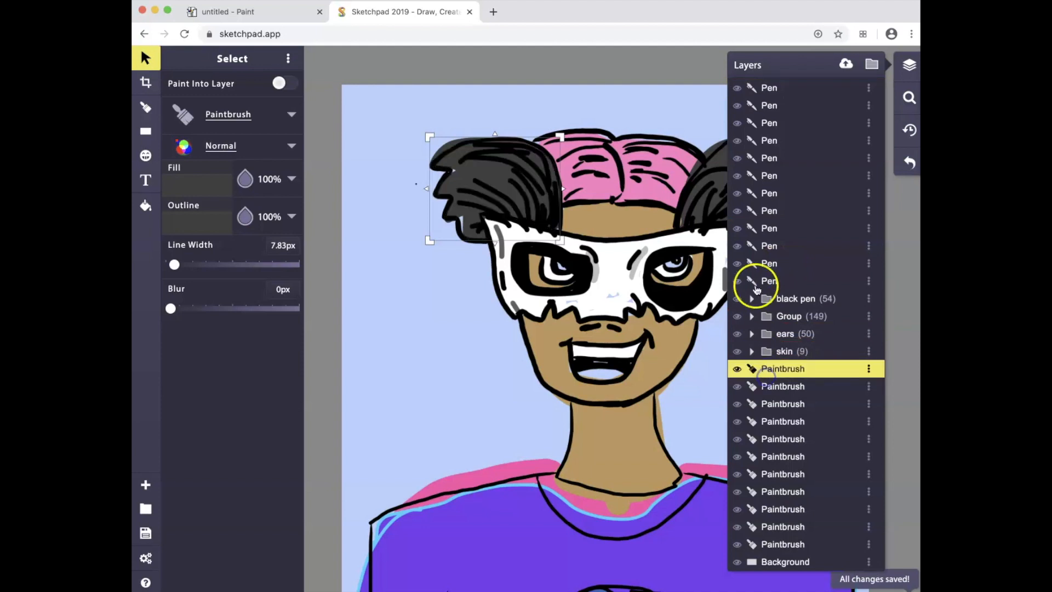
- Expand the black pen, skin, ears and Group folders and examine the layers each one contains
{"action": "left_click", "coordinate": [752, 298]}
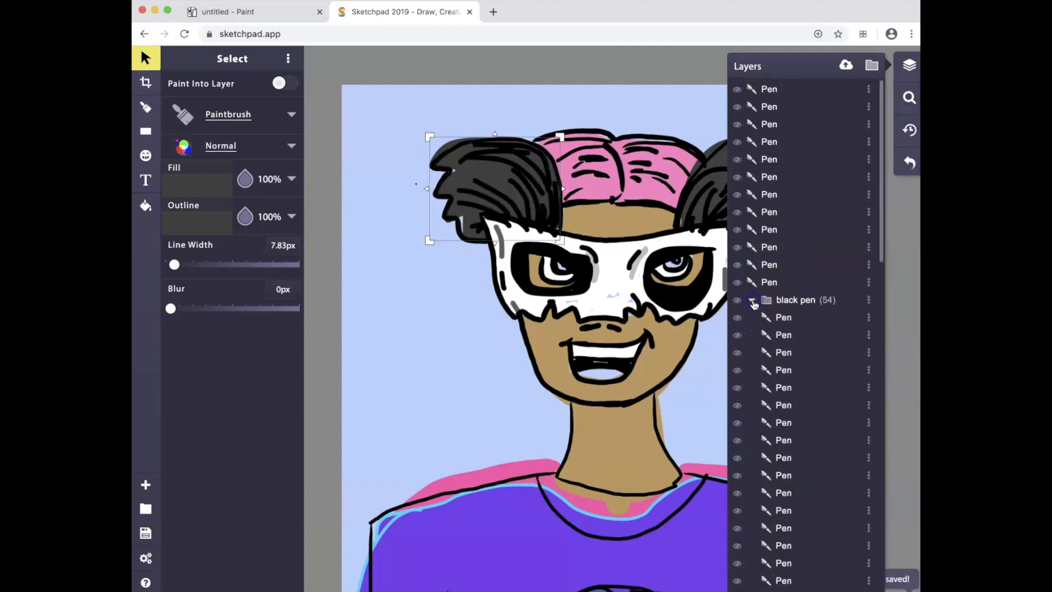
{"action": "scroll", "coordinate": [797, 339], "scroll_direction": "down", "scroll_amount": 5}
{"action": "scroll", "coordinate": [797, 339], "scroll_direction": "down", "scroll_amount": 10}
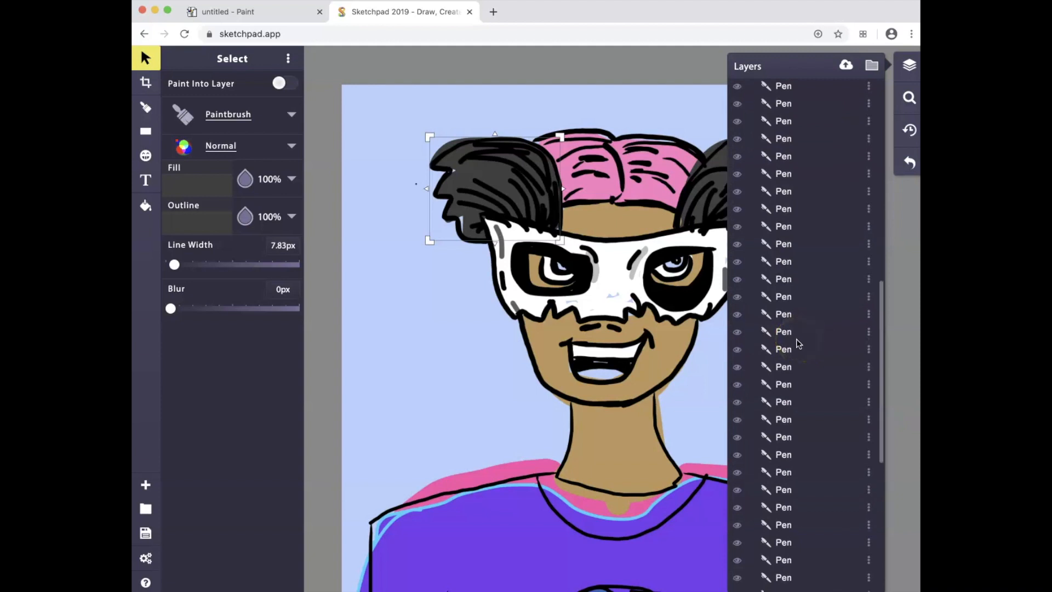
{"action": "scroll", "coordinate": [797, 340], "scroll_direction": "down", "scroll_amount": 2}
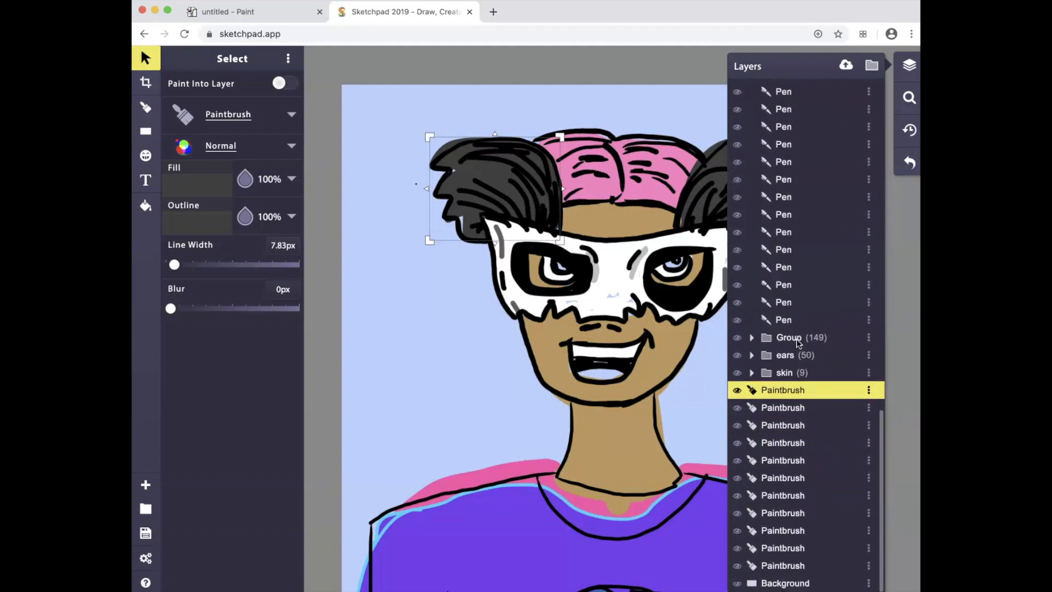
{"action": "left_click", "coordinate": [752, 373]}
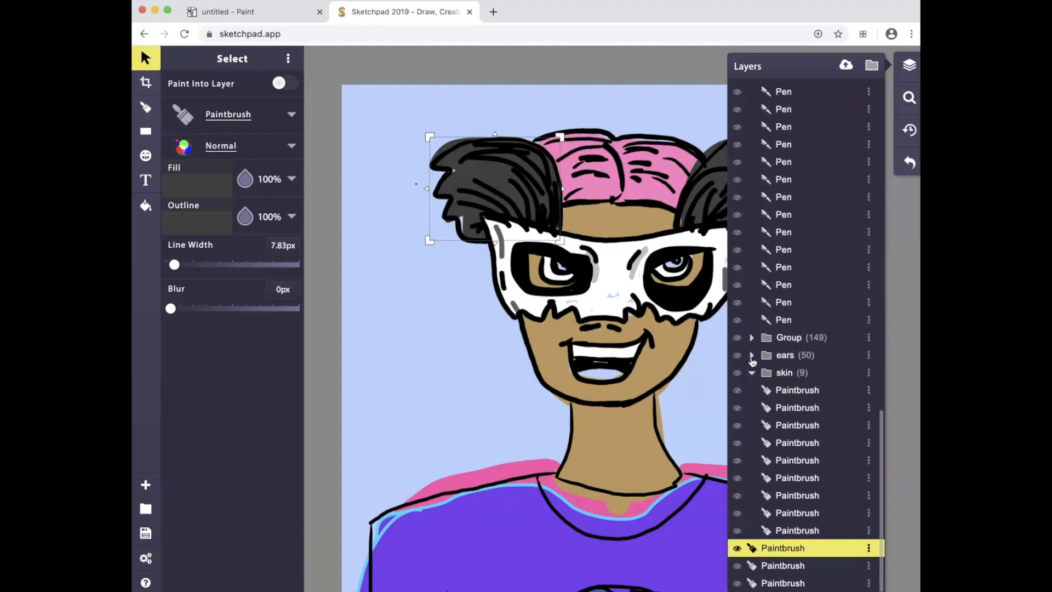
{"action": "left_click", "coordinate": [753, 356]}
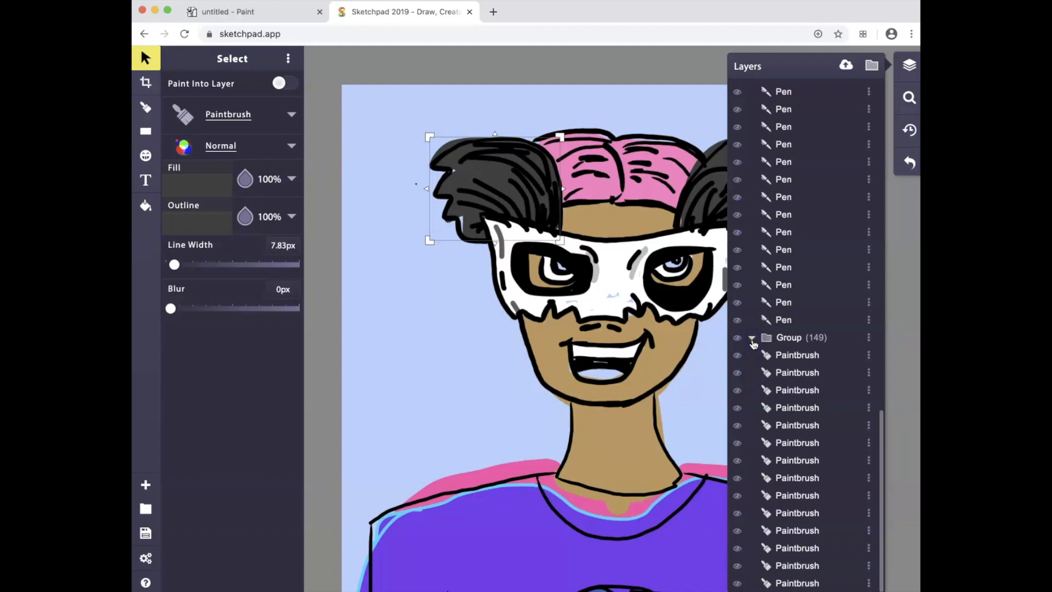
- Clear the selection of the tuft's Paintbrush shape and review the finished drawing from the hair to the shirt emblem
{"action": "left_click", "coordinate": [421, 411]}
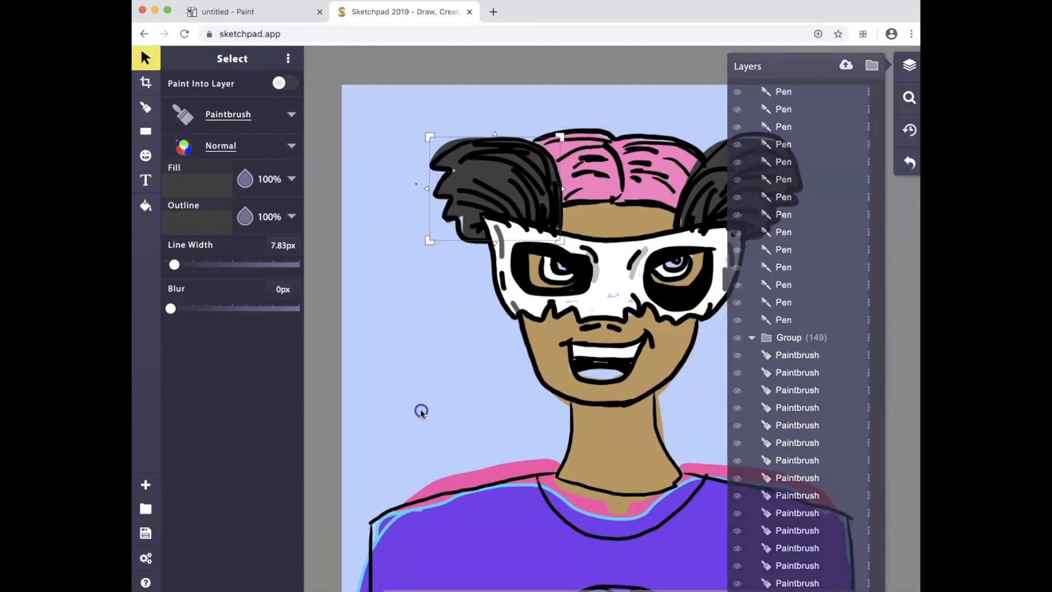
{"action": "scroll", "coordinate": [447, 354], "scroll_direction": "down", "scroll_amount": 5}
{"action": "scroll", "coordinate": [447, 353], "scroll_direction": "up", "scroll_amount": 6}
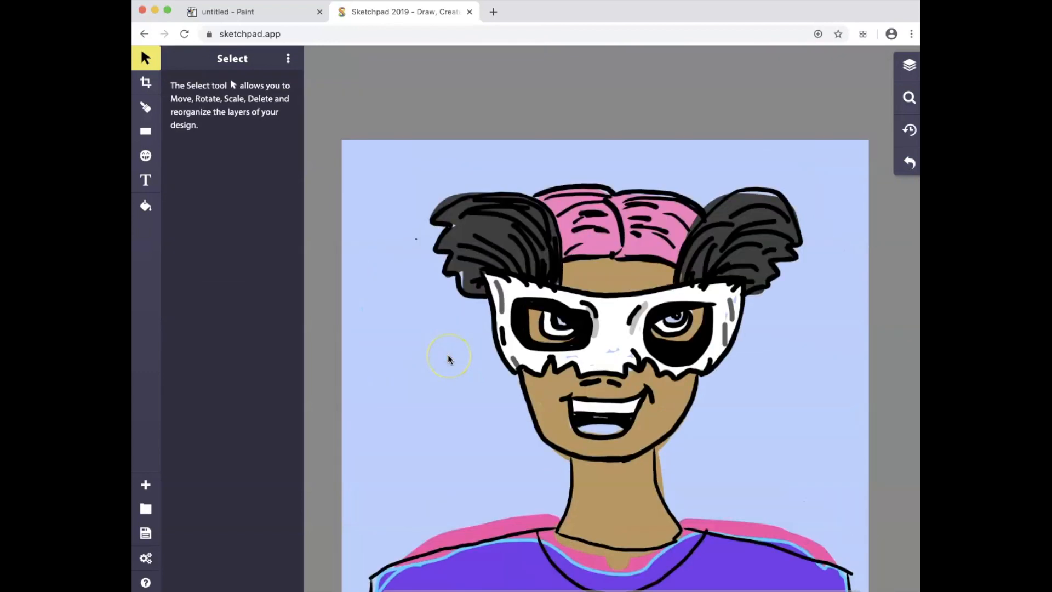
{"action": "scroll", "coordinate": [448, 356], "scroll_direction": "down", "scroll_amount": 4}
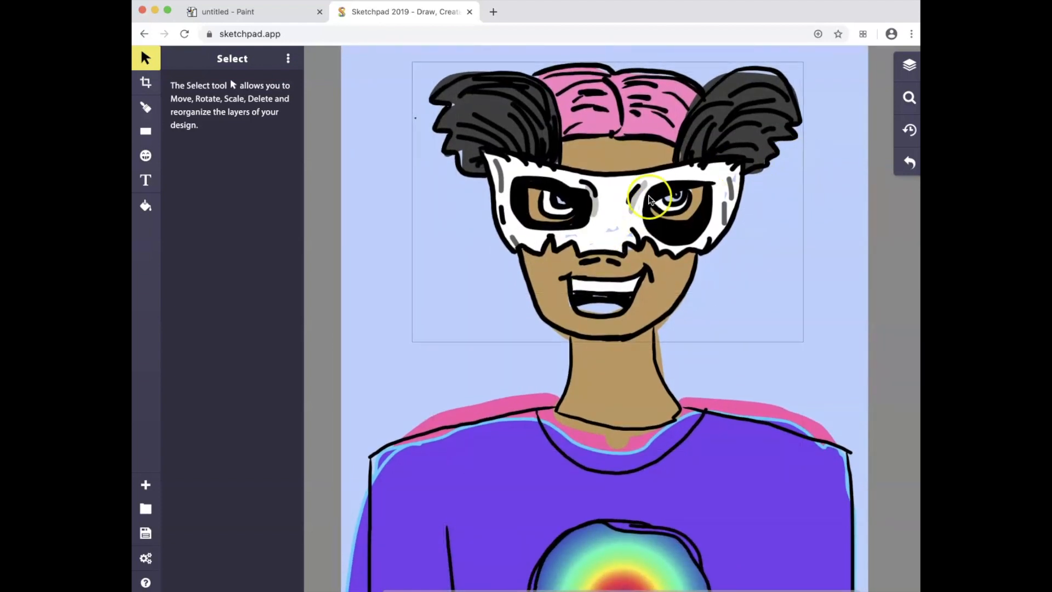
- Export the drawing as a JPEG at 300 DPI and 1.0x scale, and download it
{"action": "left_click", "coordinate": [145, 534]}
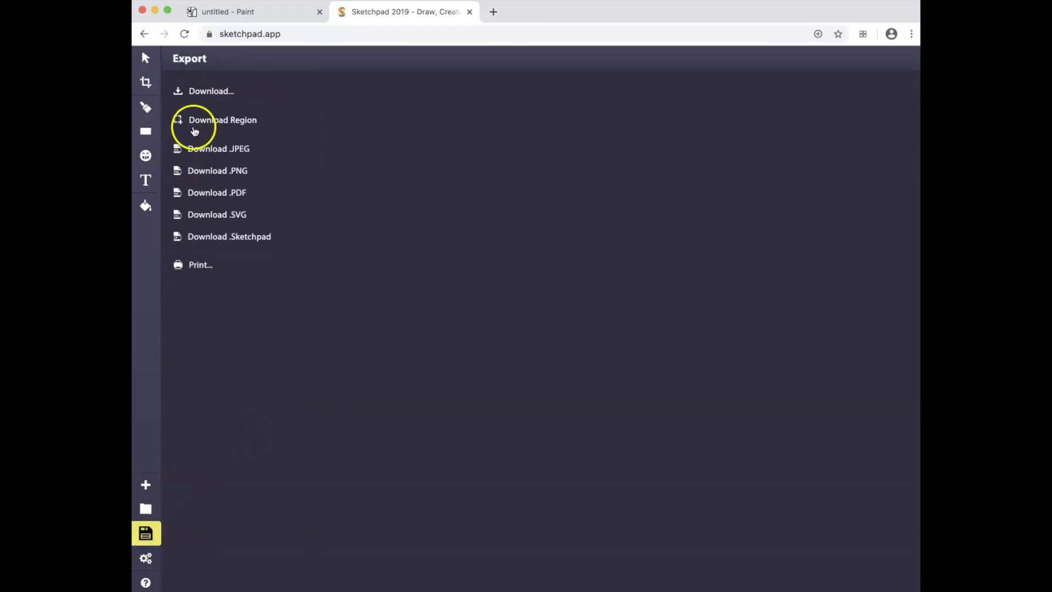
{"action": "left_click", "coordinate": [196, 95]}
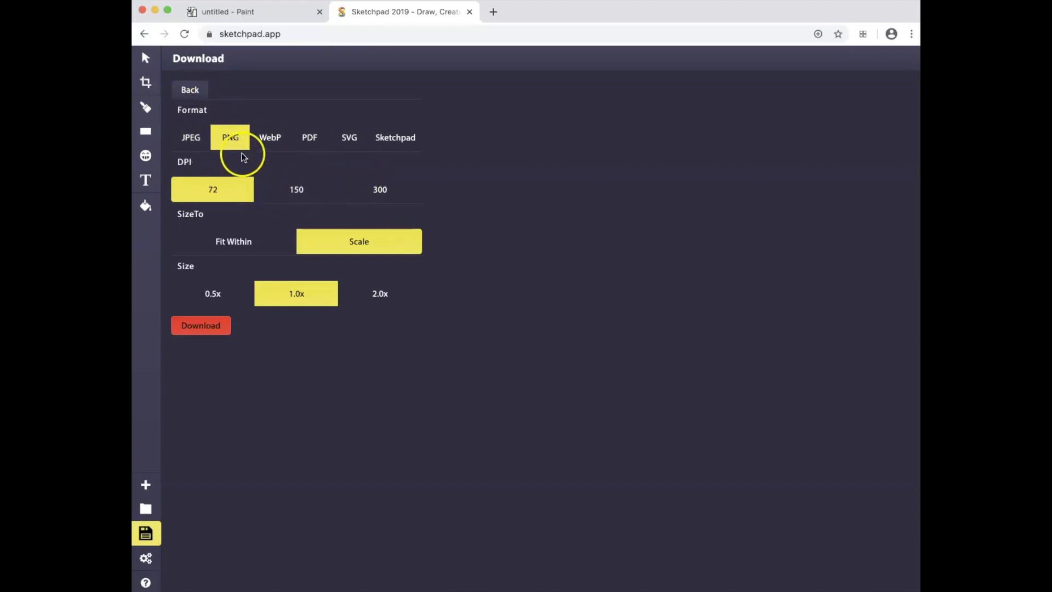
{"action": "left_click", "coordinate": [186, 146]}
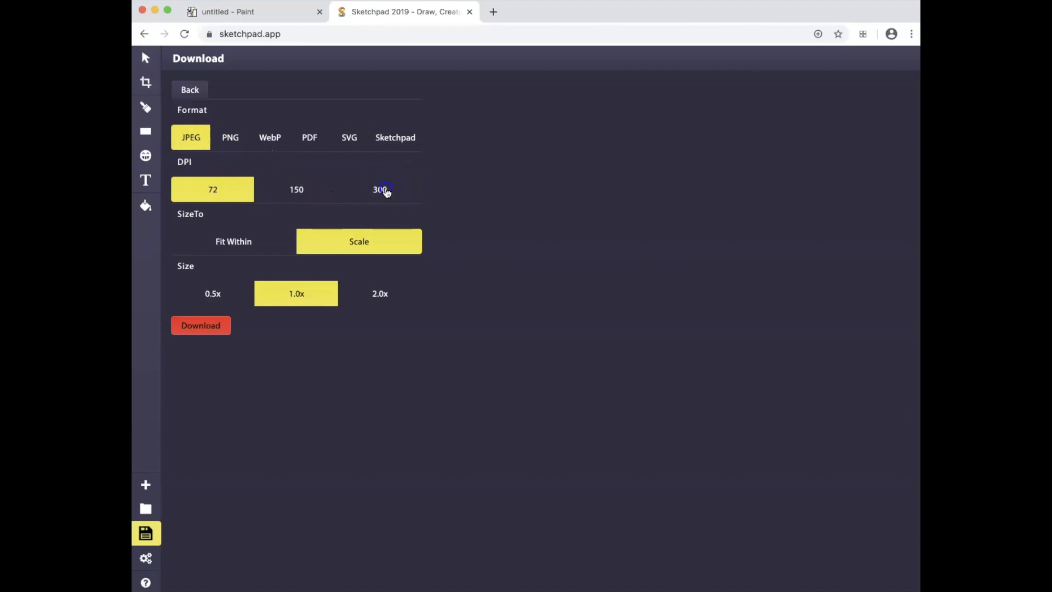
{"action": "left_click", "coordinate": [385, 190]}
{"action": "left_click", "coordinate": [199, 329]}
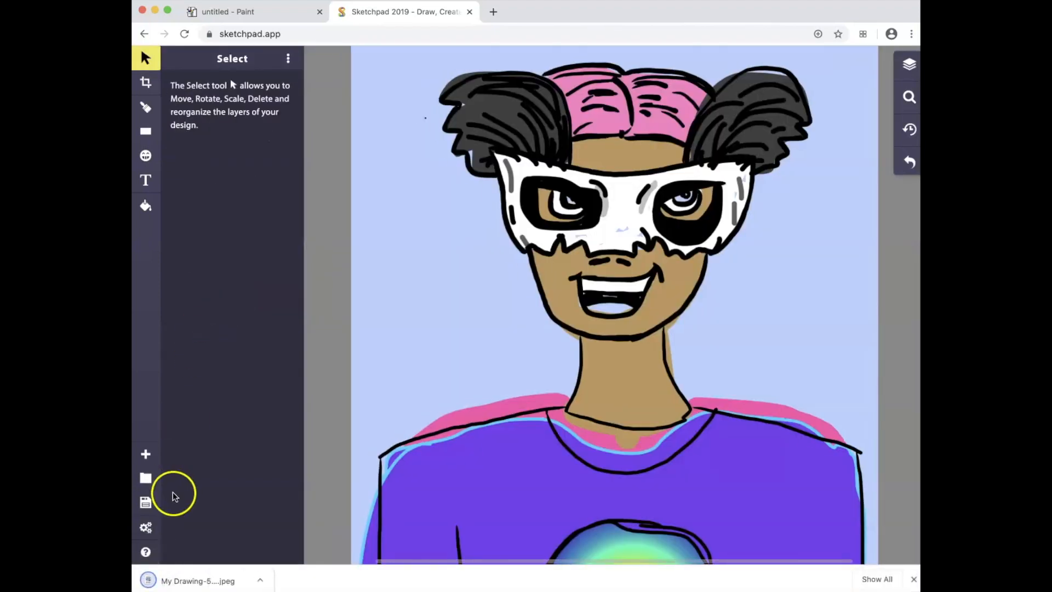
- Open the downloaded JPEG to check the exported image, return to the drawing and dismiss the downloads bar
{"action": "left_click", "coordinate": [206, 586]}
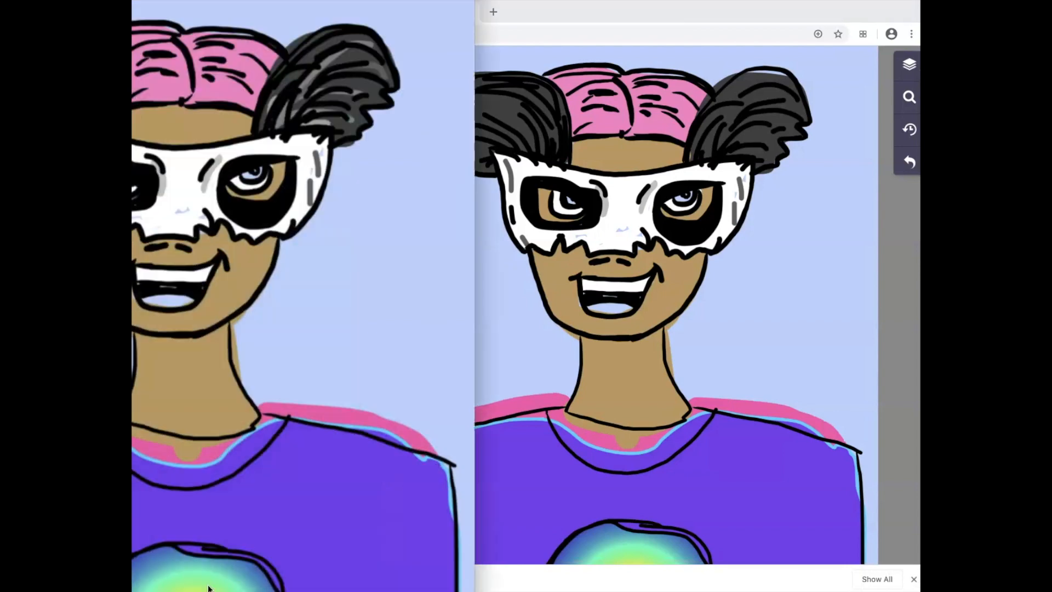
{"action": "left_click_drag", "start_coordinate": [1, 1], "coordinate": [1049, 2]}
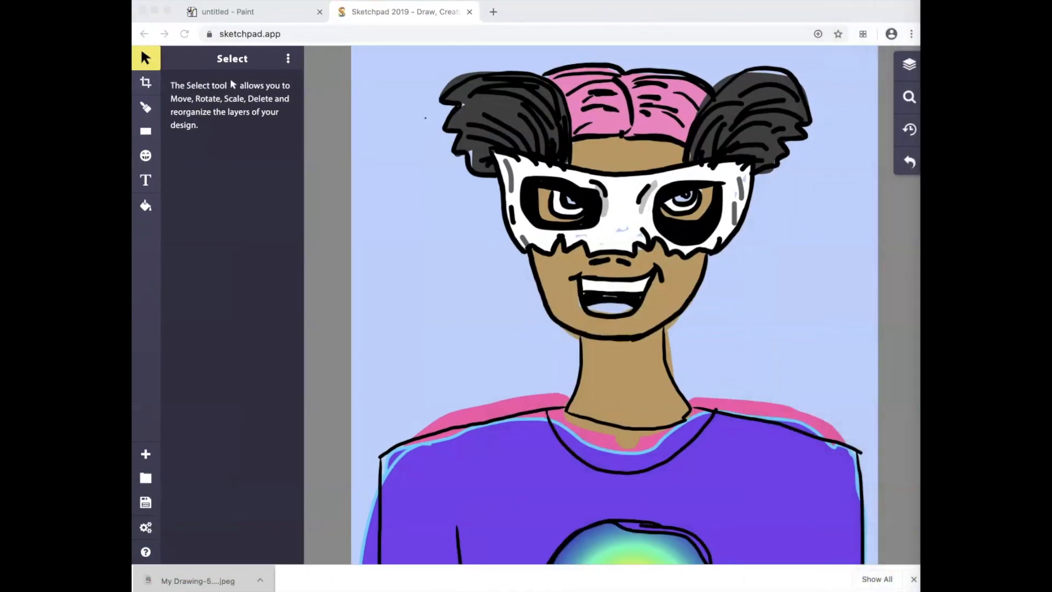
{"action": "left_click", "coordinate": [911, 579]}
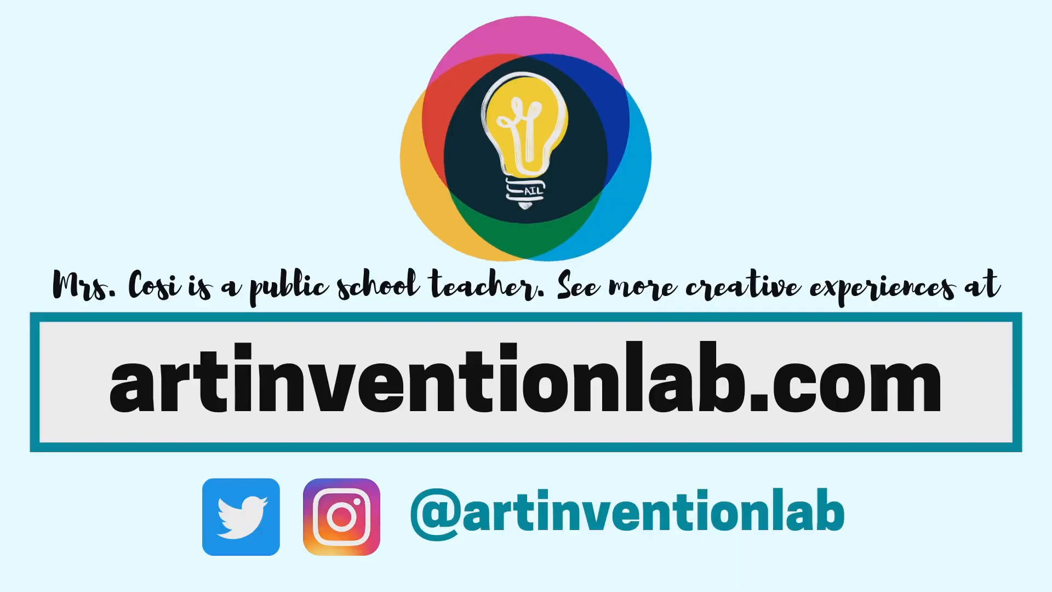